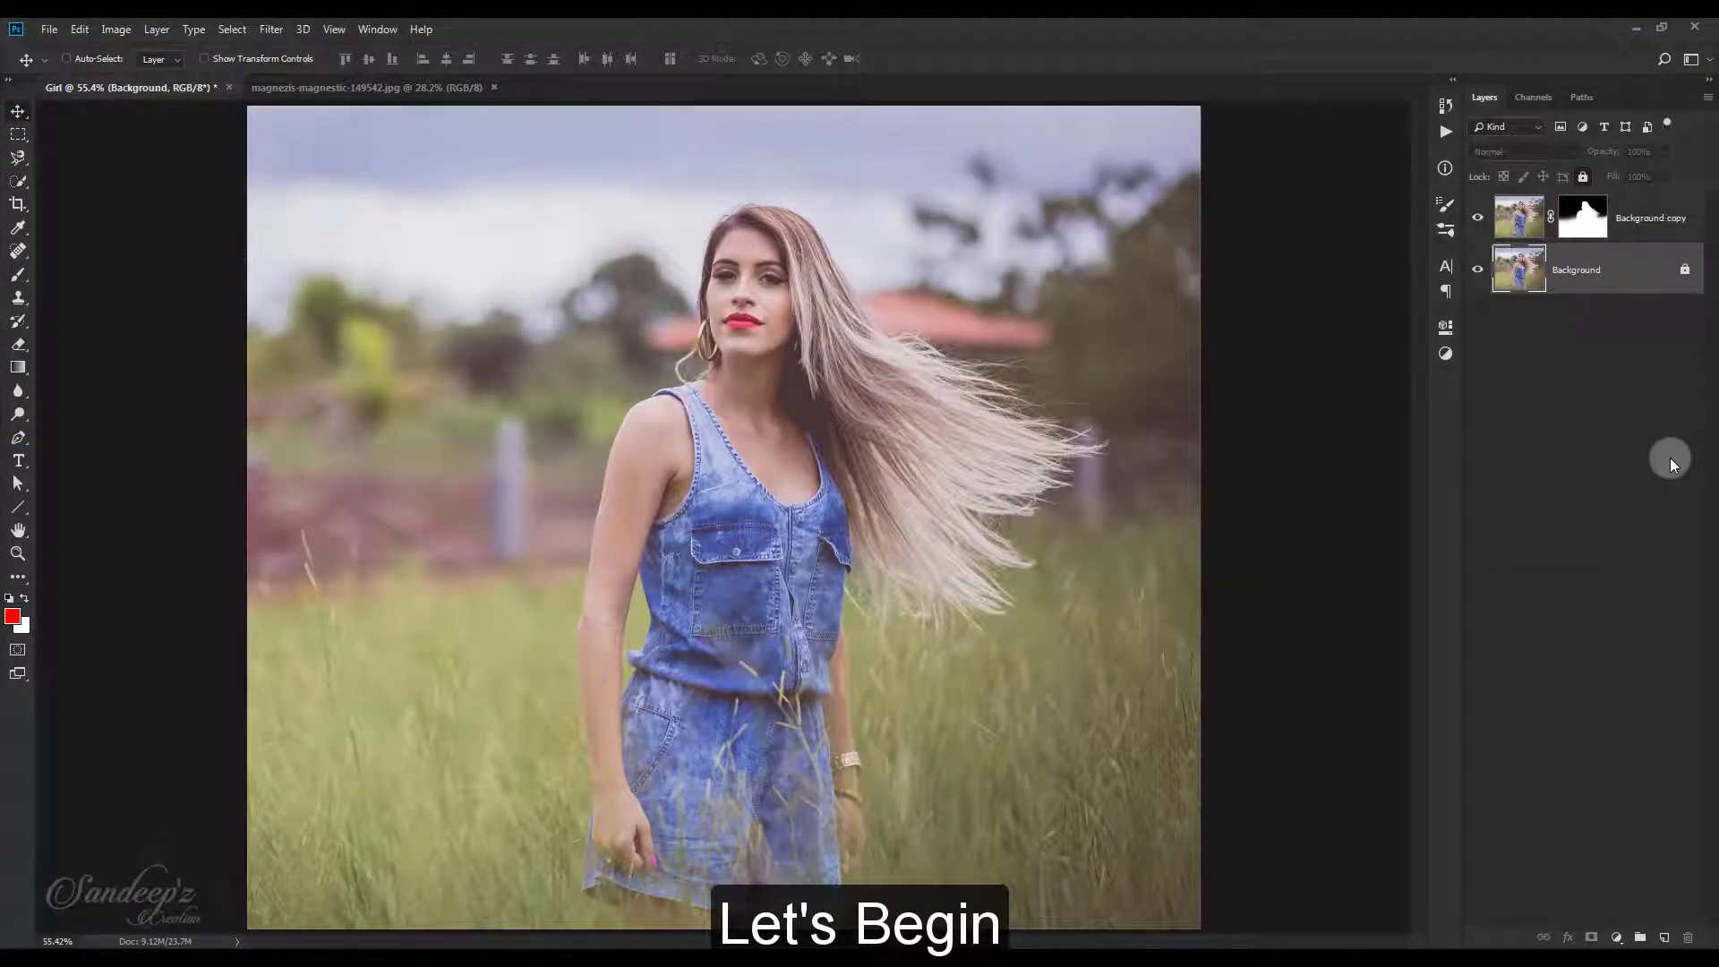
Bring the sunset beach photo into the girl document as Layer 1 and lower it behind her.
{"action": "left_click", "coordinate": [383, 87]}
{"action": "left_click_drag", "start_coordinate": [383, 197], "coordinate": [385, 228]}
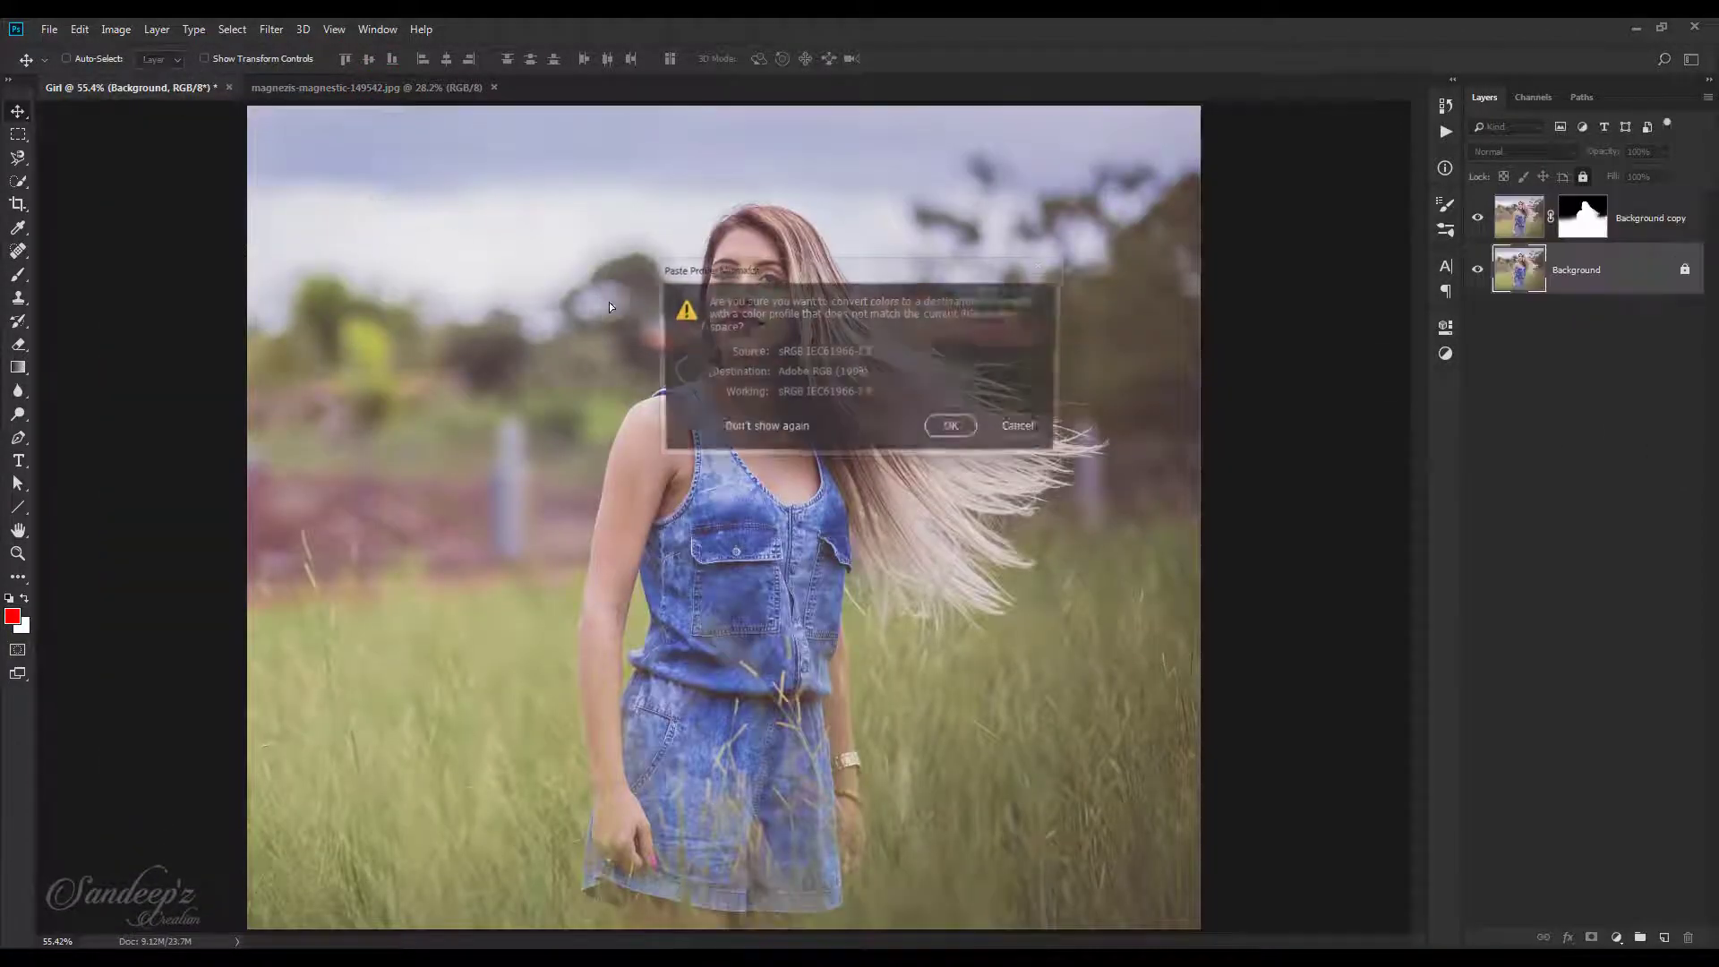
{"action": "left_click", "coordinate": [958, 433]}
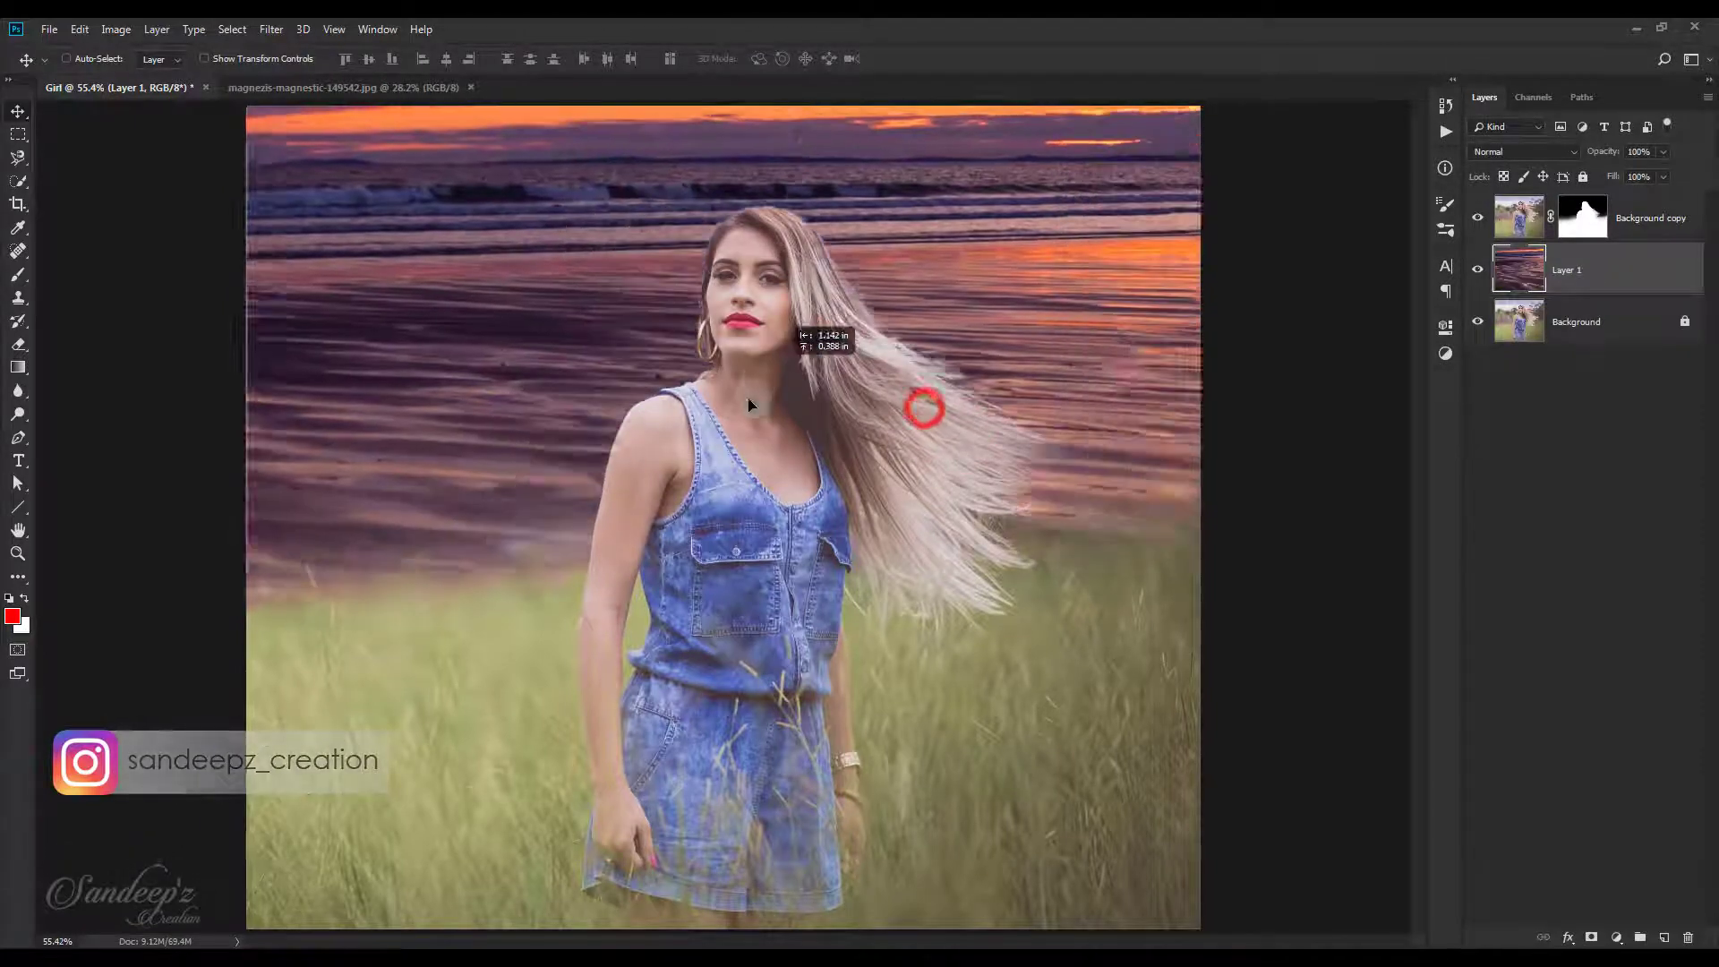
{"action": "left_click_drag", "start_coordinate": [958, 433], "coordinate": [755, 491]}
{"action": "left_click_drag", "start_coordinate": [960, 340], "coordinate": [1003, 477]}
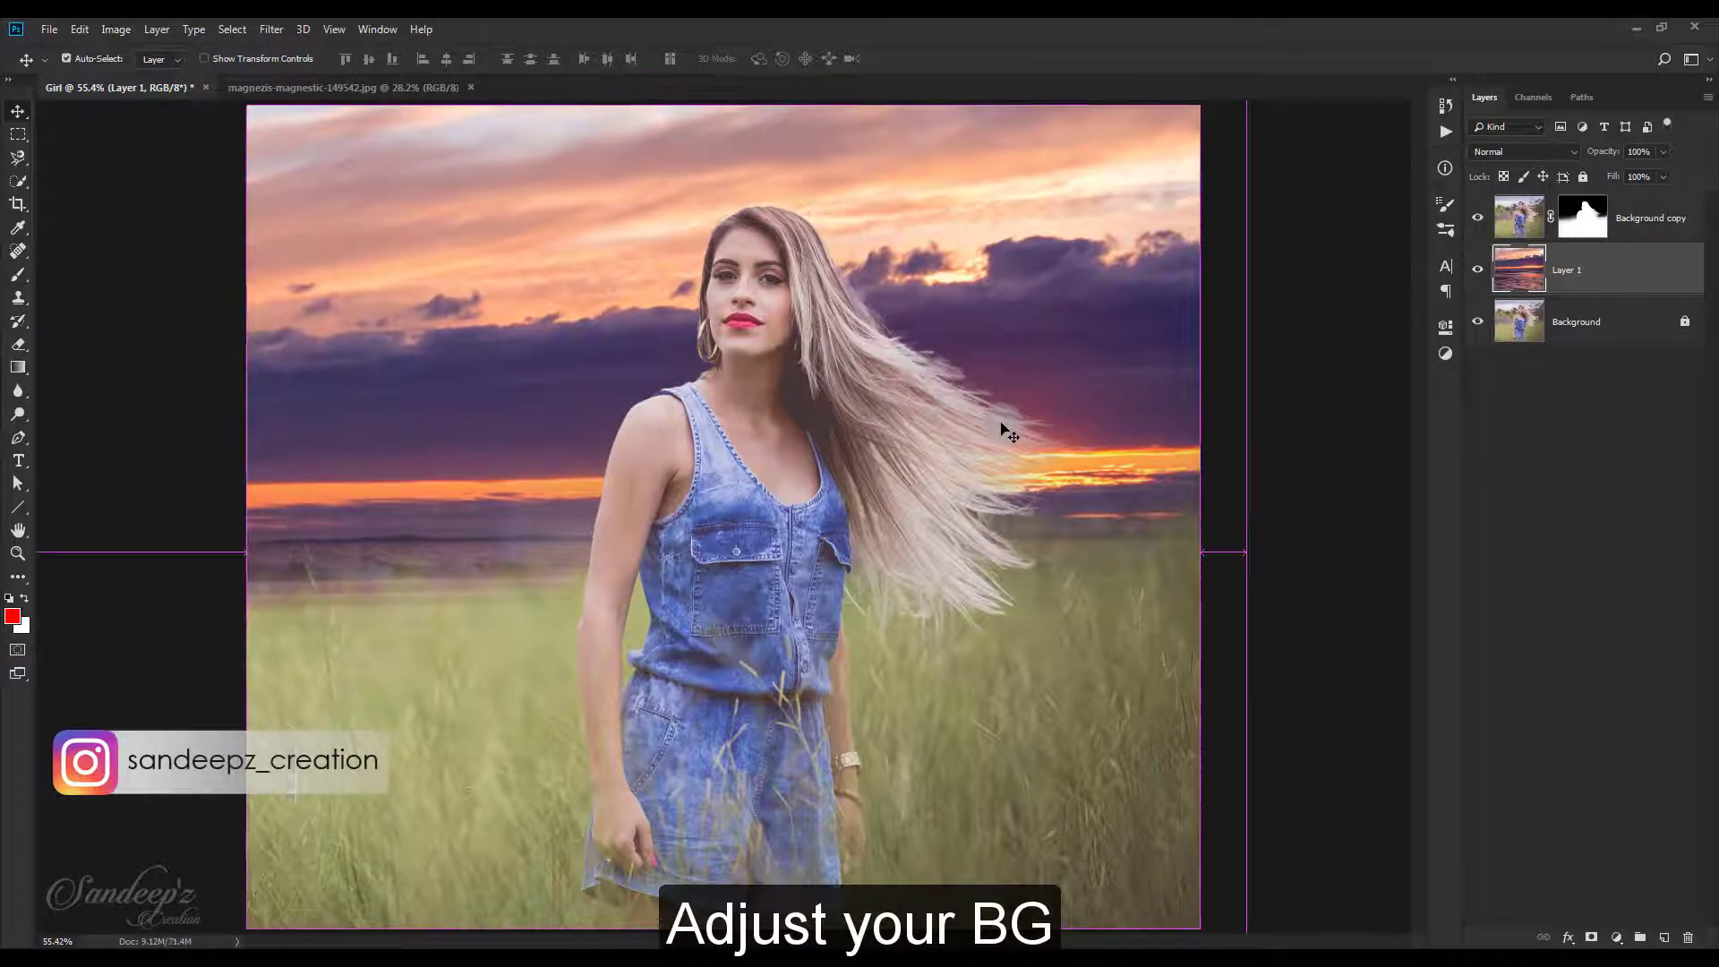
{"action": "key", "text": "ctrl+minus"}
{"action": "key", "text": "ctrl+minus"}
{"action": "key", "text": "ctrl+minus"}
Scale the sunset layer to 97.18% and shift it slightly down and to the right.
{"action": "key", "text": "ctrl+t"}
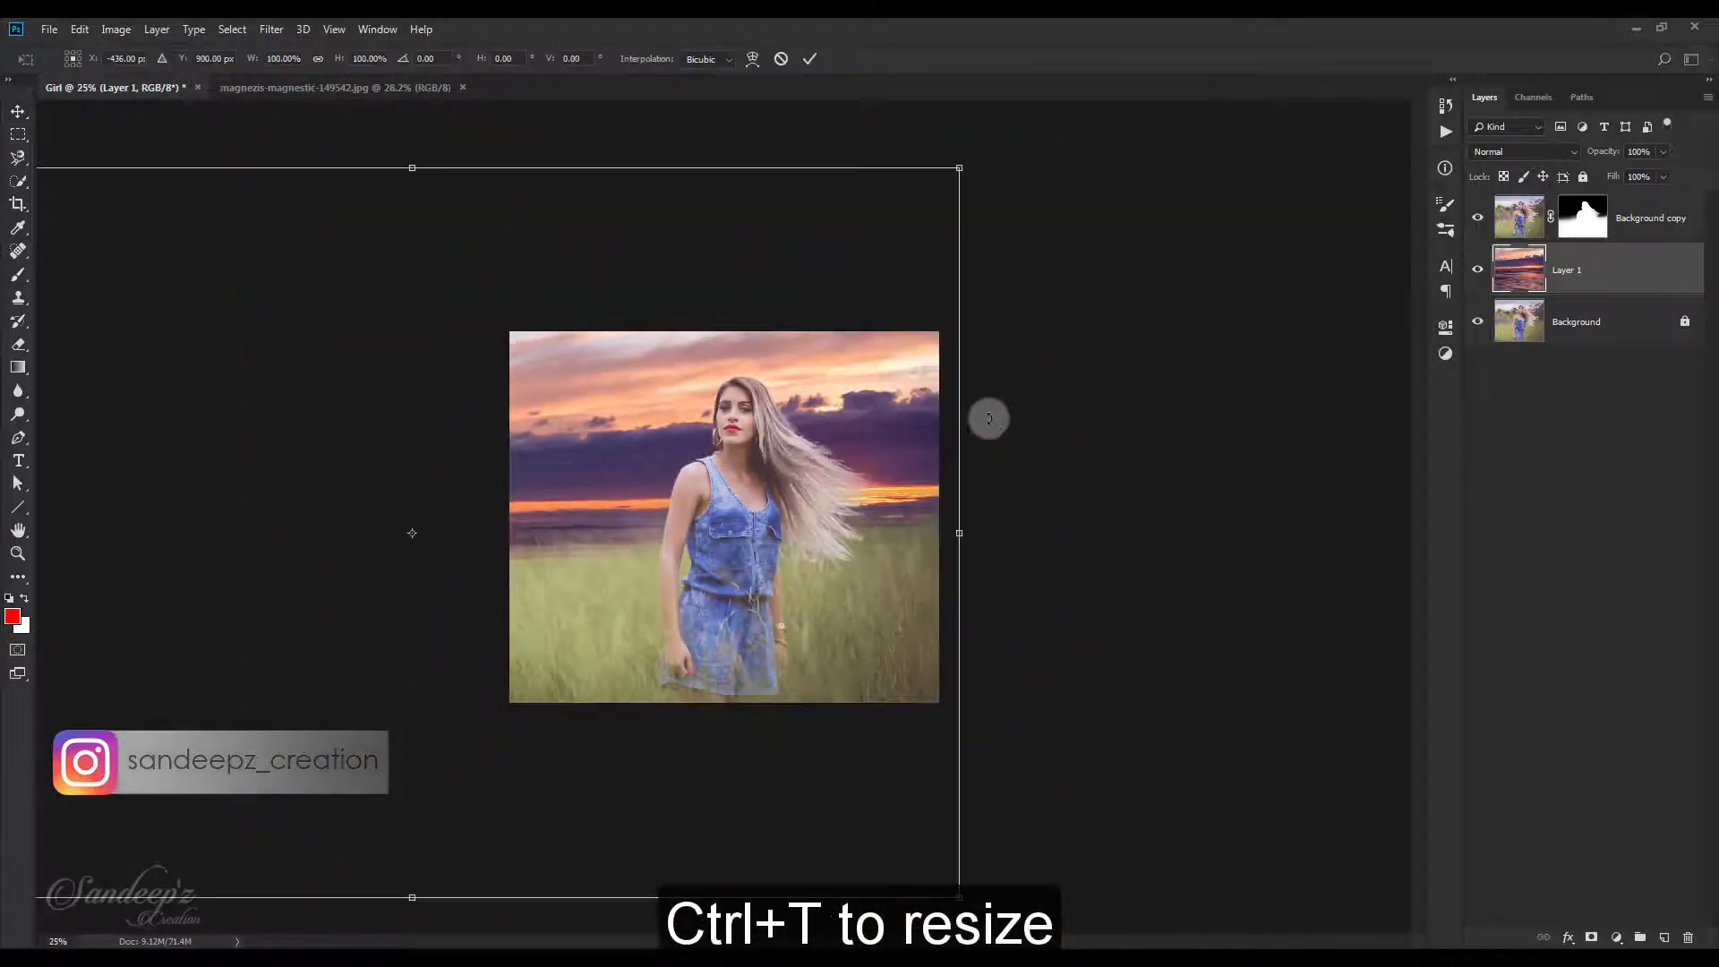
{"action": "left_click_drag", "start_coordinate": [957, 171], "coordinate": [927, 234]}
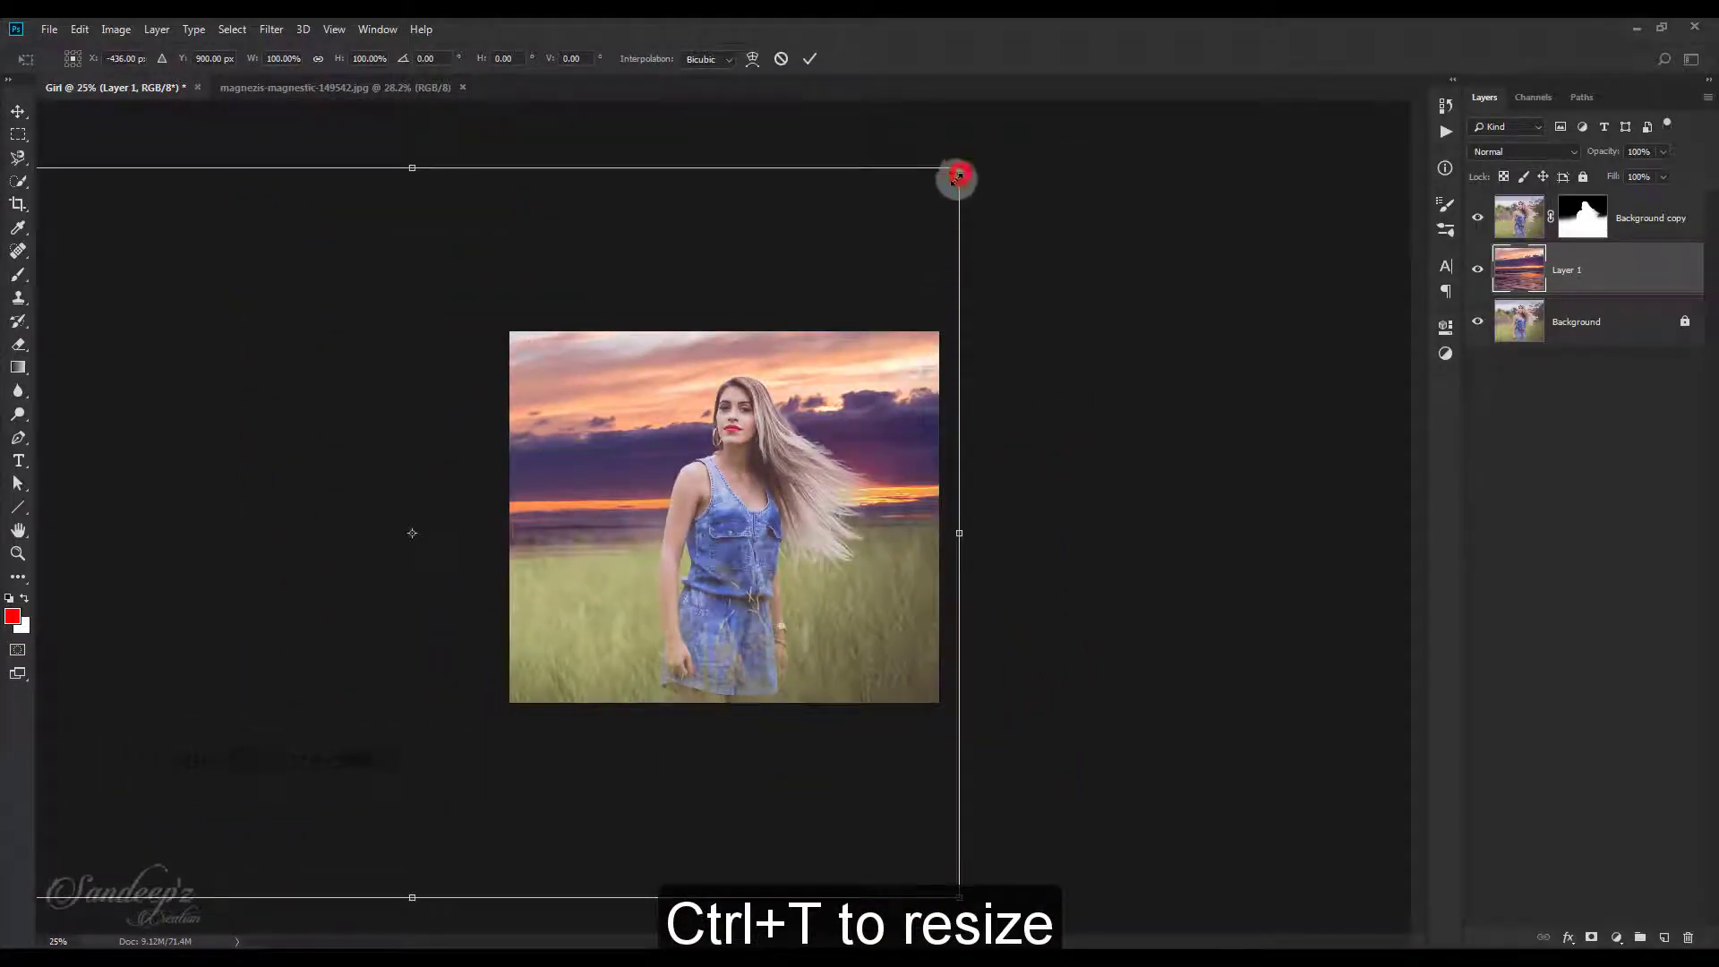
{"action": "left_click_drag", "start_coordinate": [904, 315], "coordinate": [922, 333]}
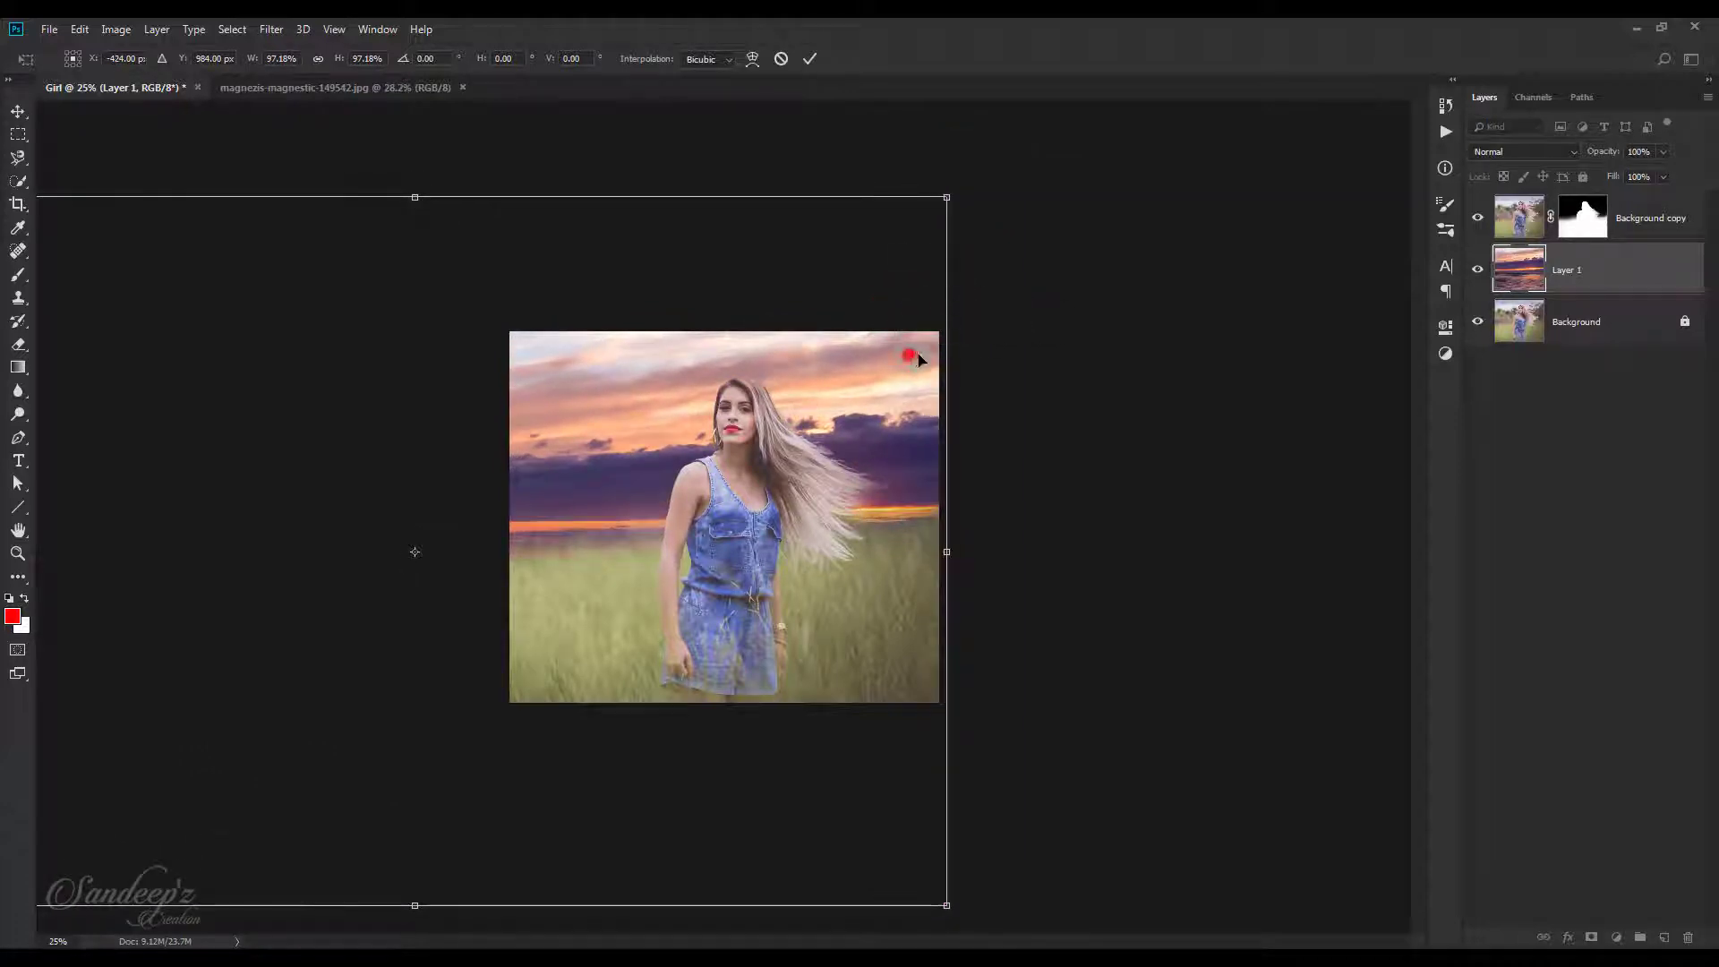
{"action": "left_click_drag", "start_coordinate": [917, 358], "coordinate": [976, 349]}
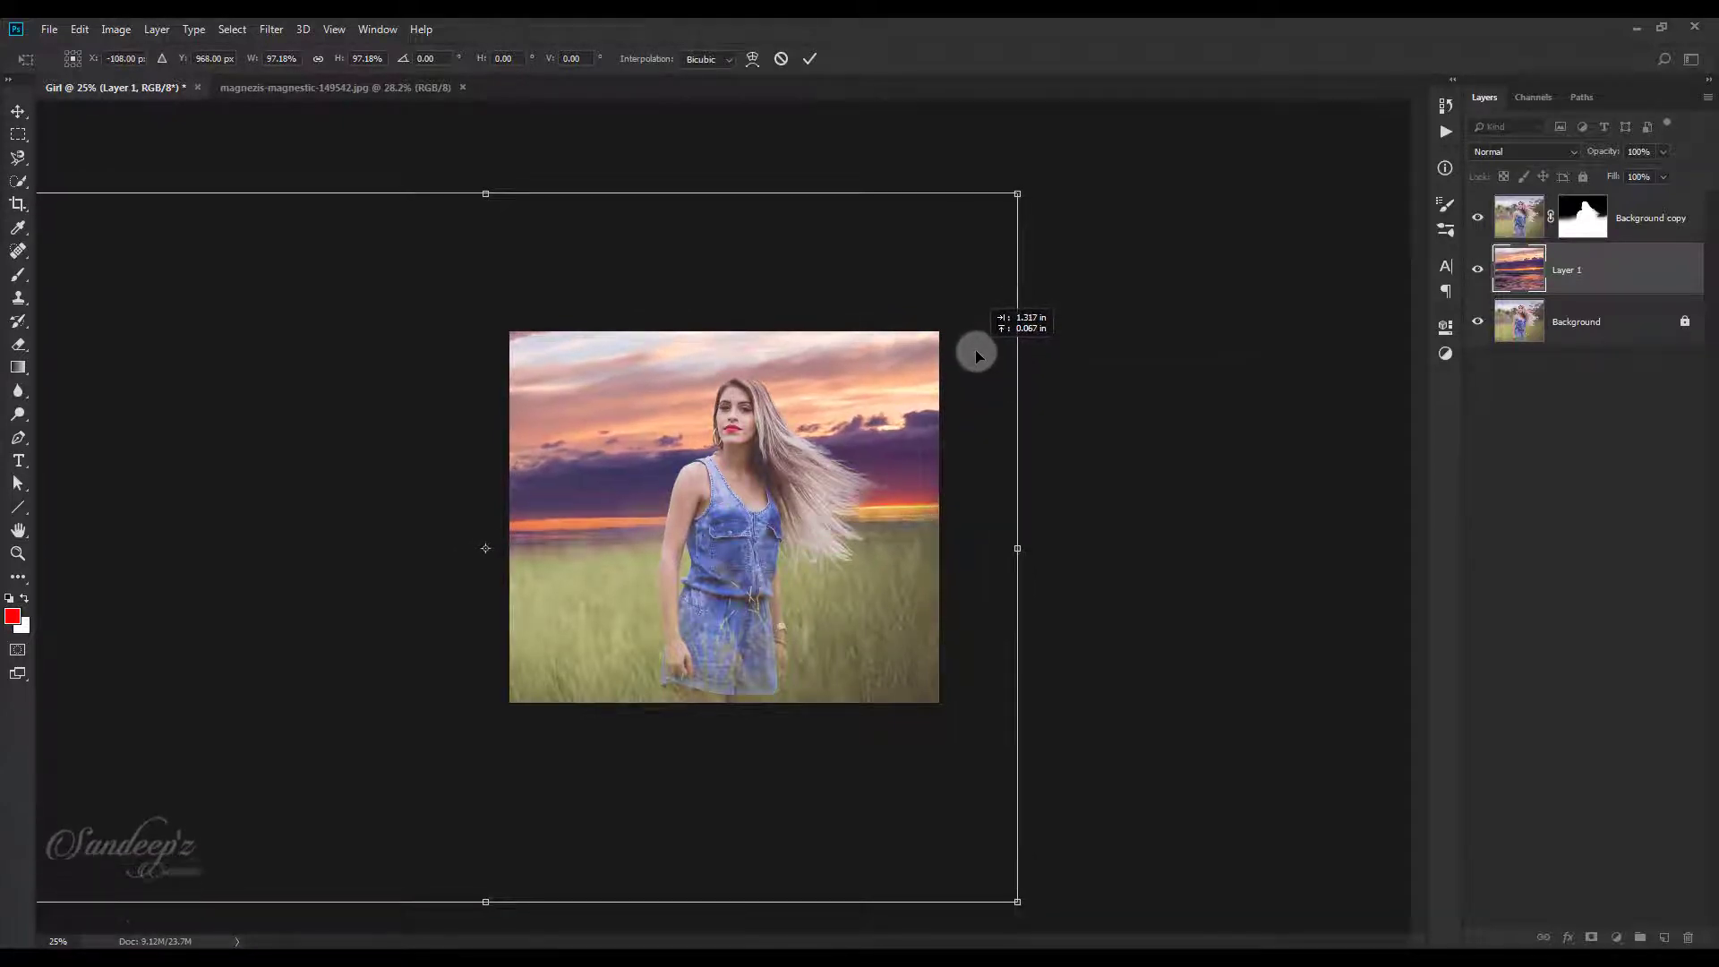
{"action": "left_click", "coordinate": [810, 59]}
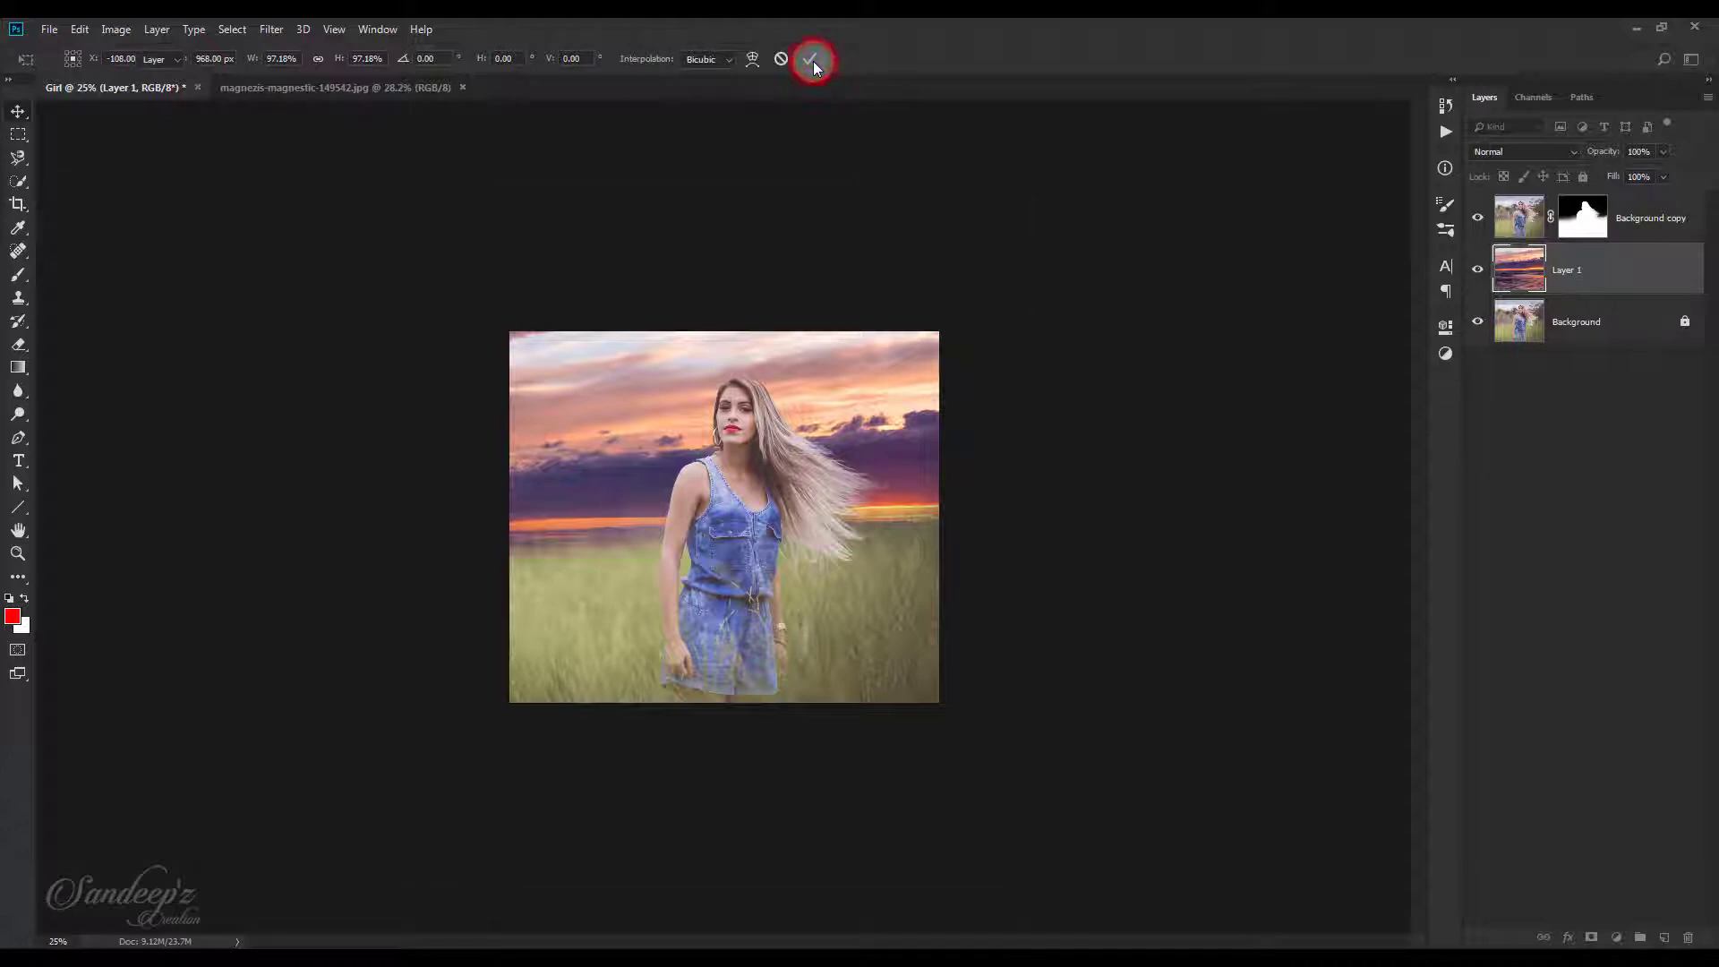
Extend the canvas's top edge upward with the Crop tool to reveal more sky.
{"action": "left_click", "coordinate": [18, 204]}
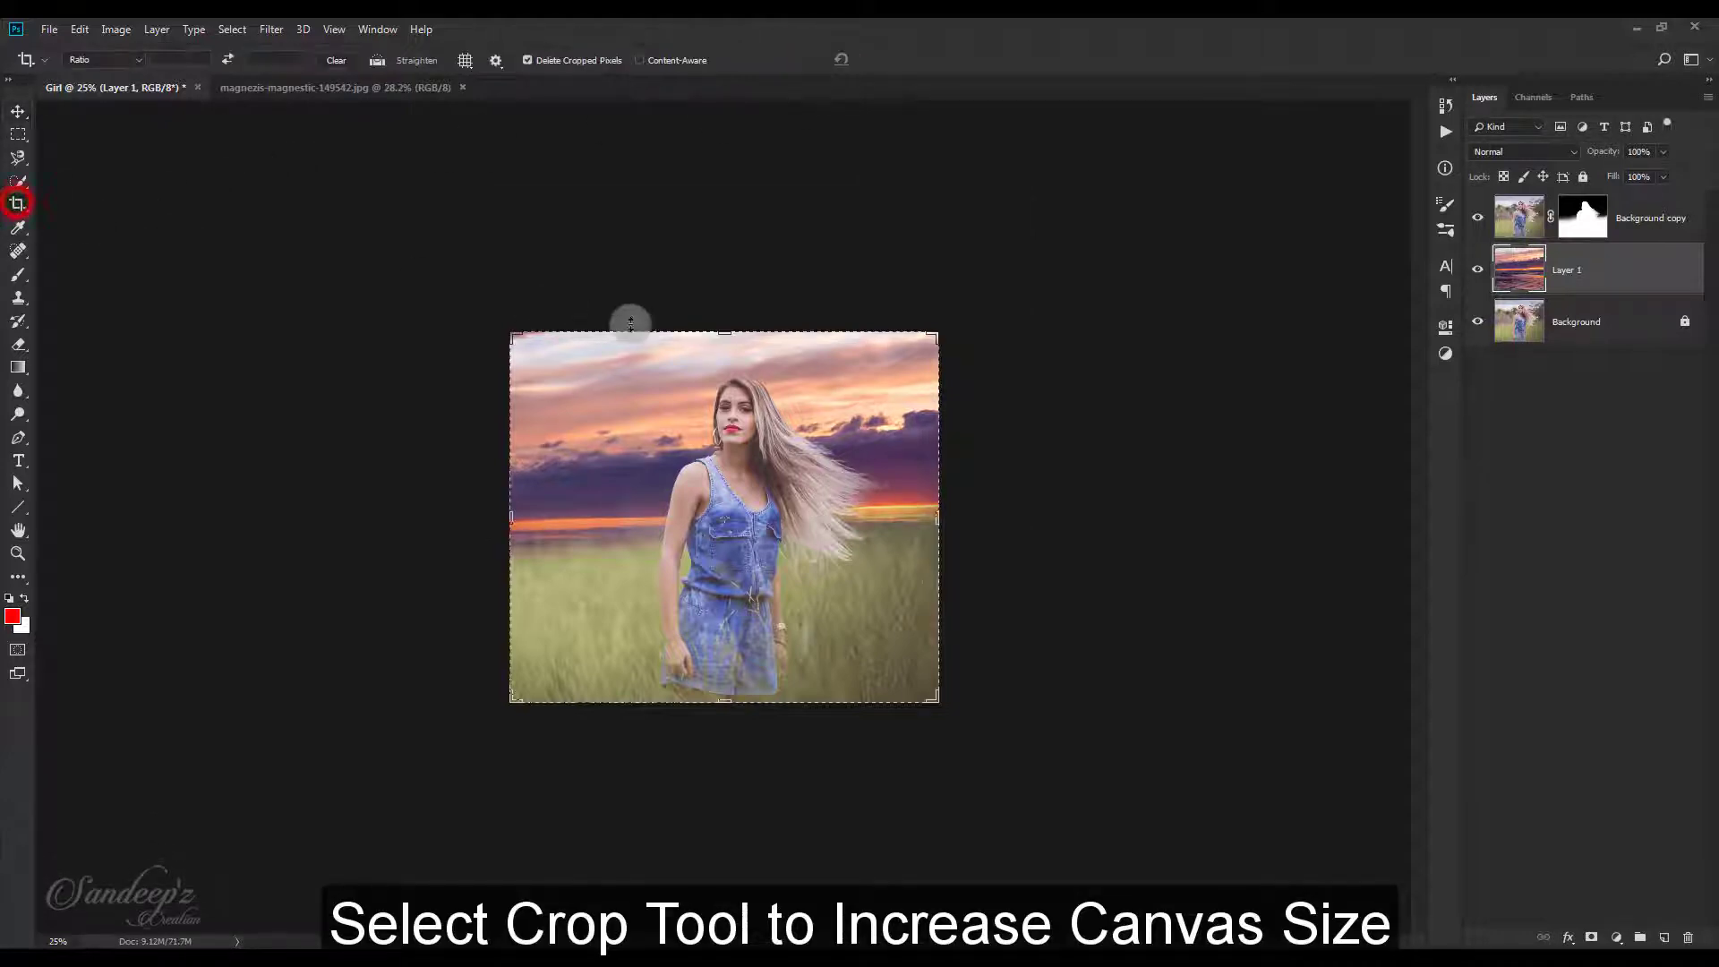
{"action": "left_click_drag", "start_coordinate": [721, 331], "coordinate": [728, 262]}
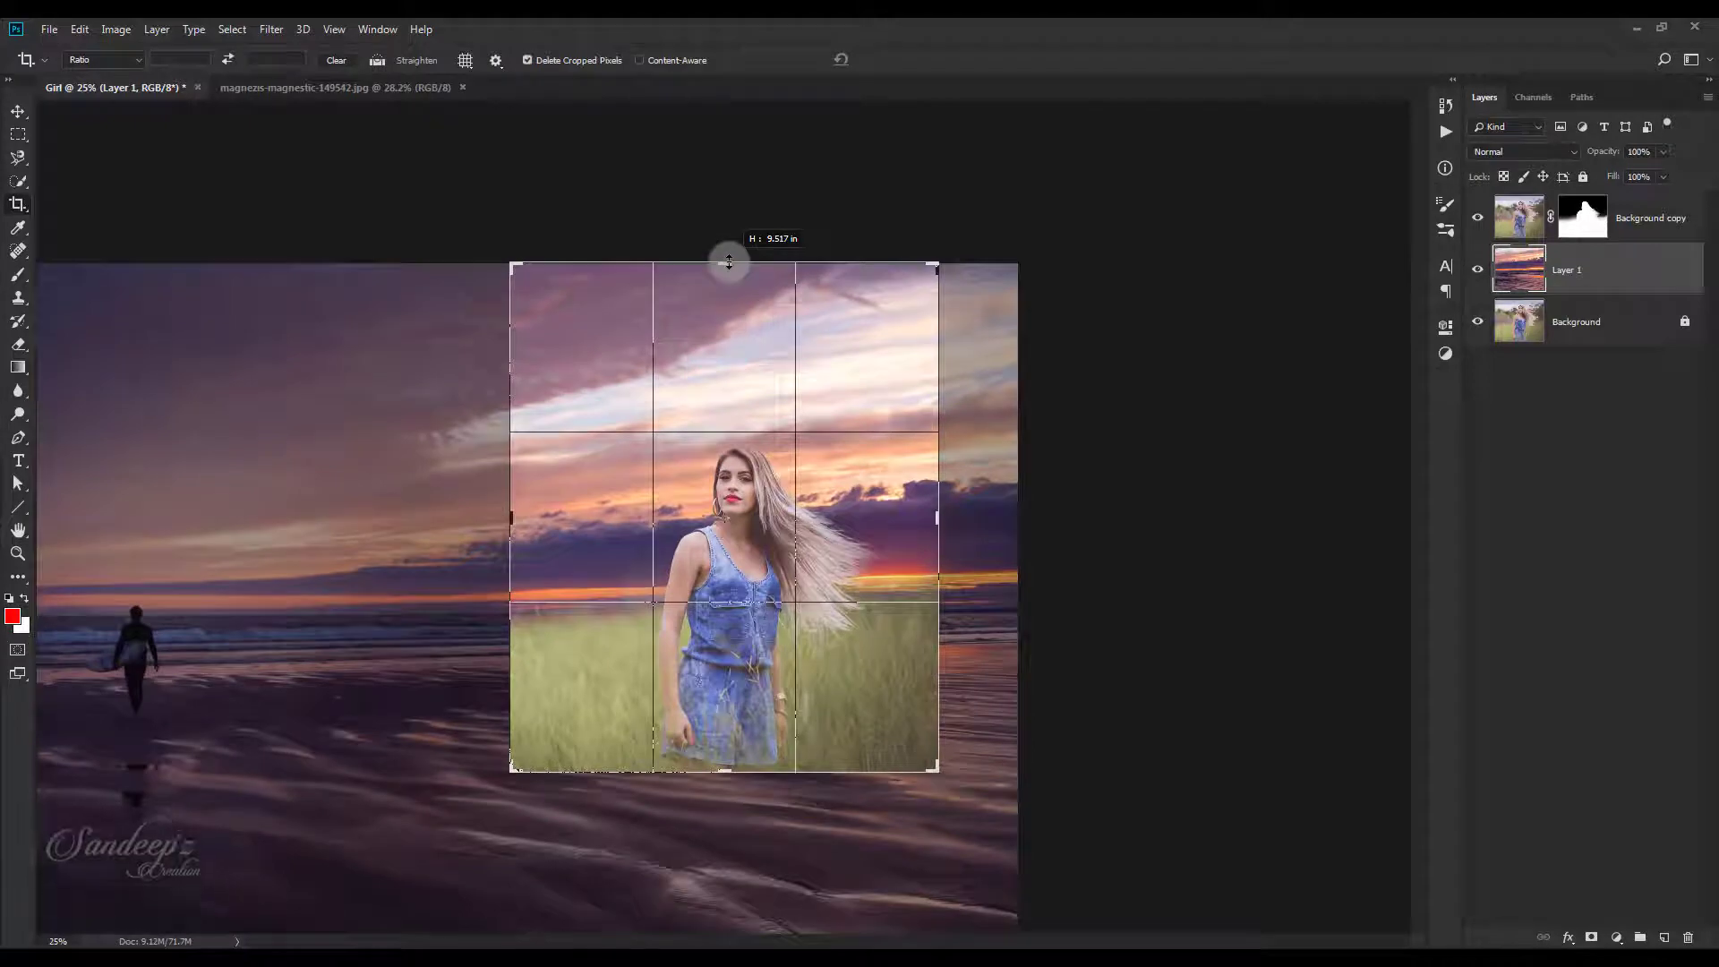
{"action": "left_click_drag", "start_coordinate": [728, 261], "coordinate": [728, 262]}
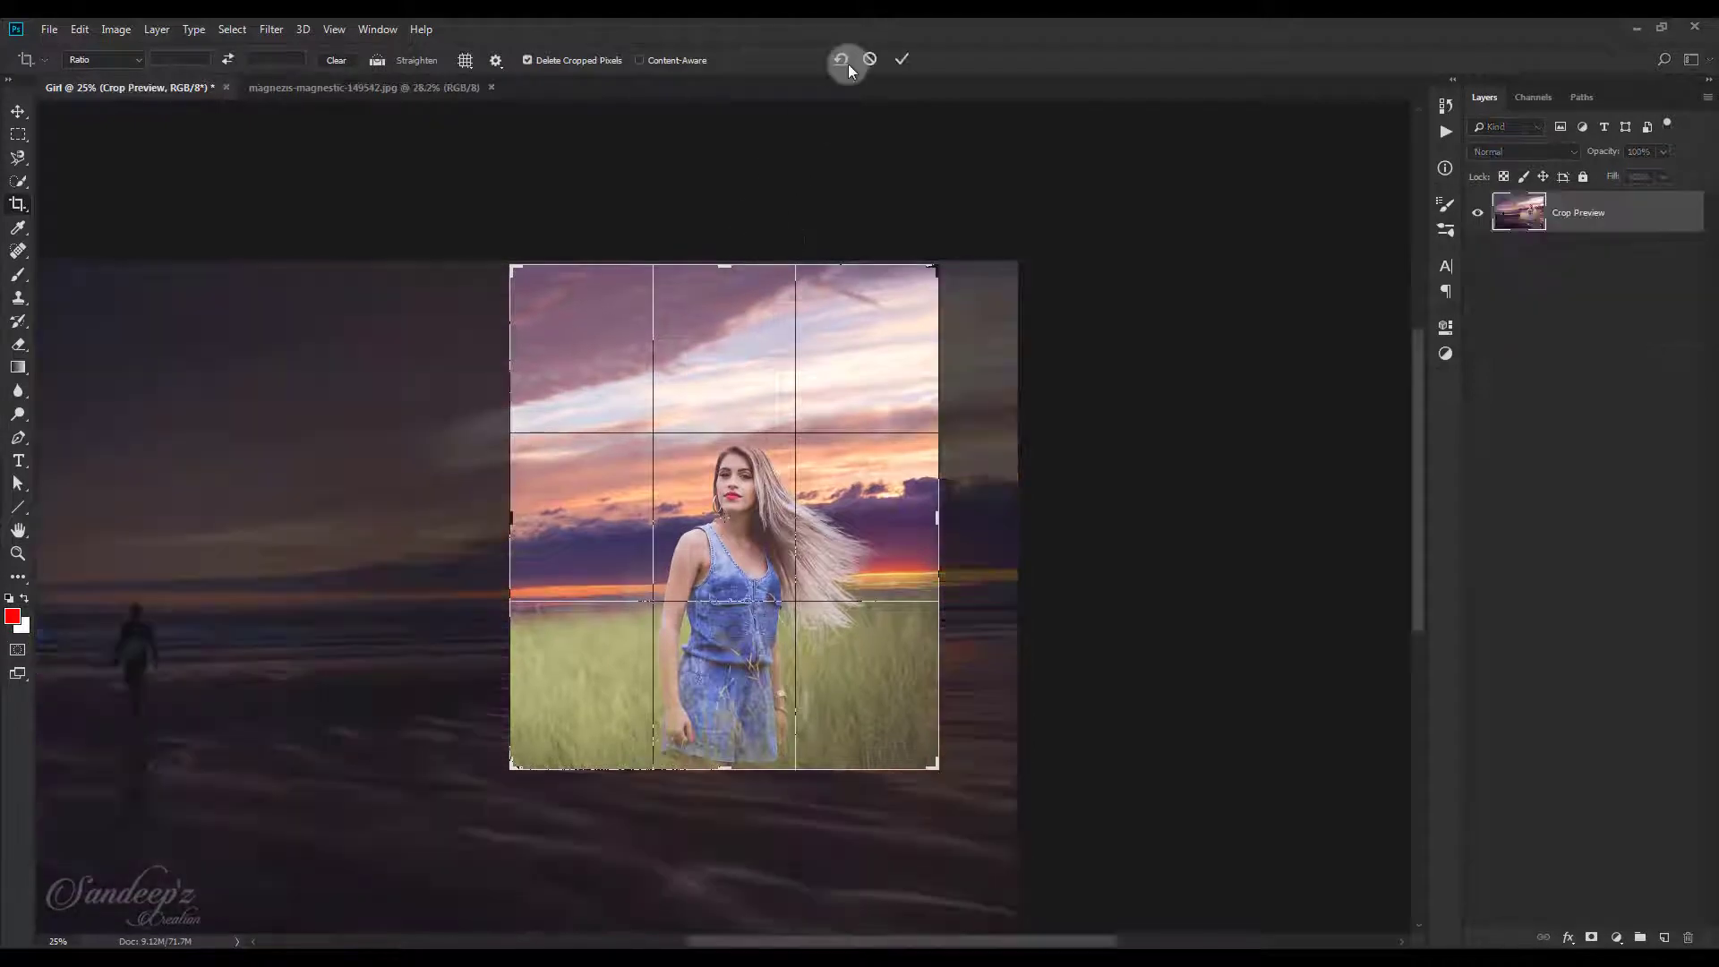
{"action": "left_click", "coordinate": [899, 59]}
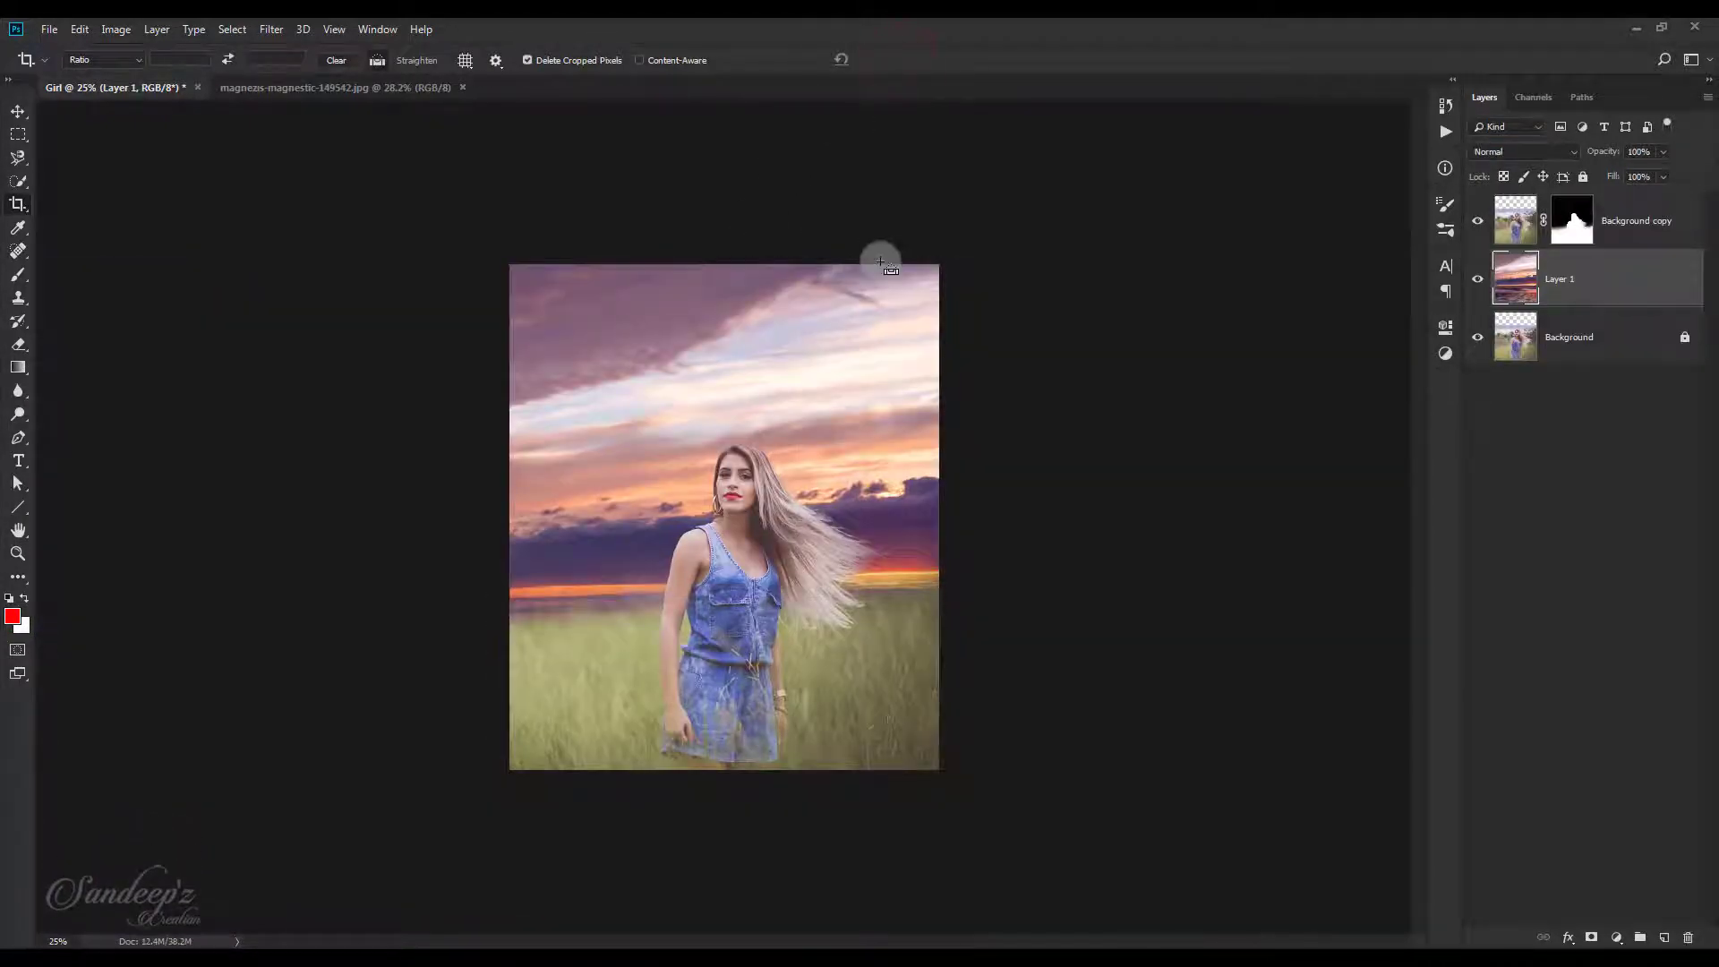
{"action": "key", "text": "ctrl+0"}
Cancel a stray crop area and reselect the girl's Background copy layer.
{"action": "left_click_drag", "start_coordinate": [878, 260], "coordinate": [1009, 277]}
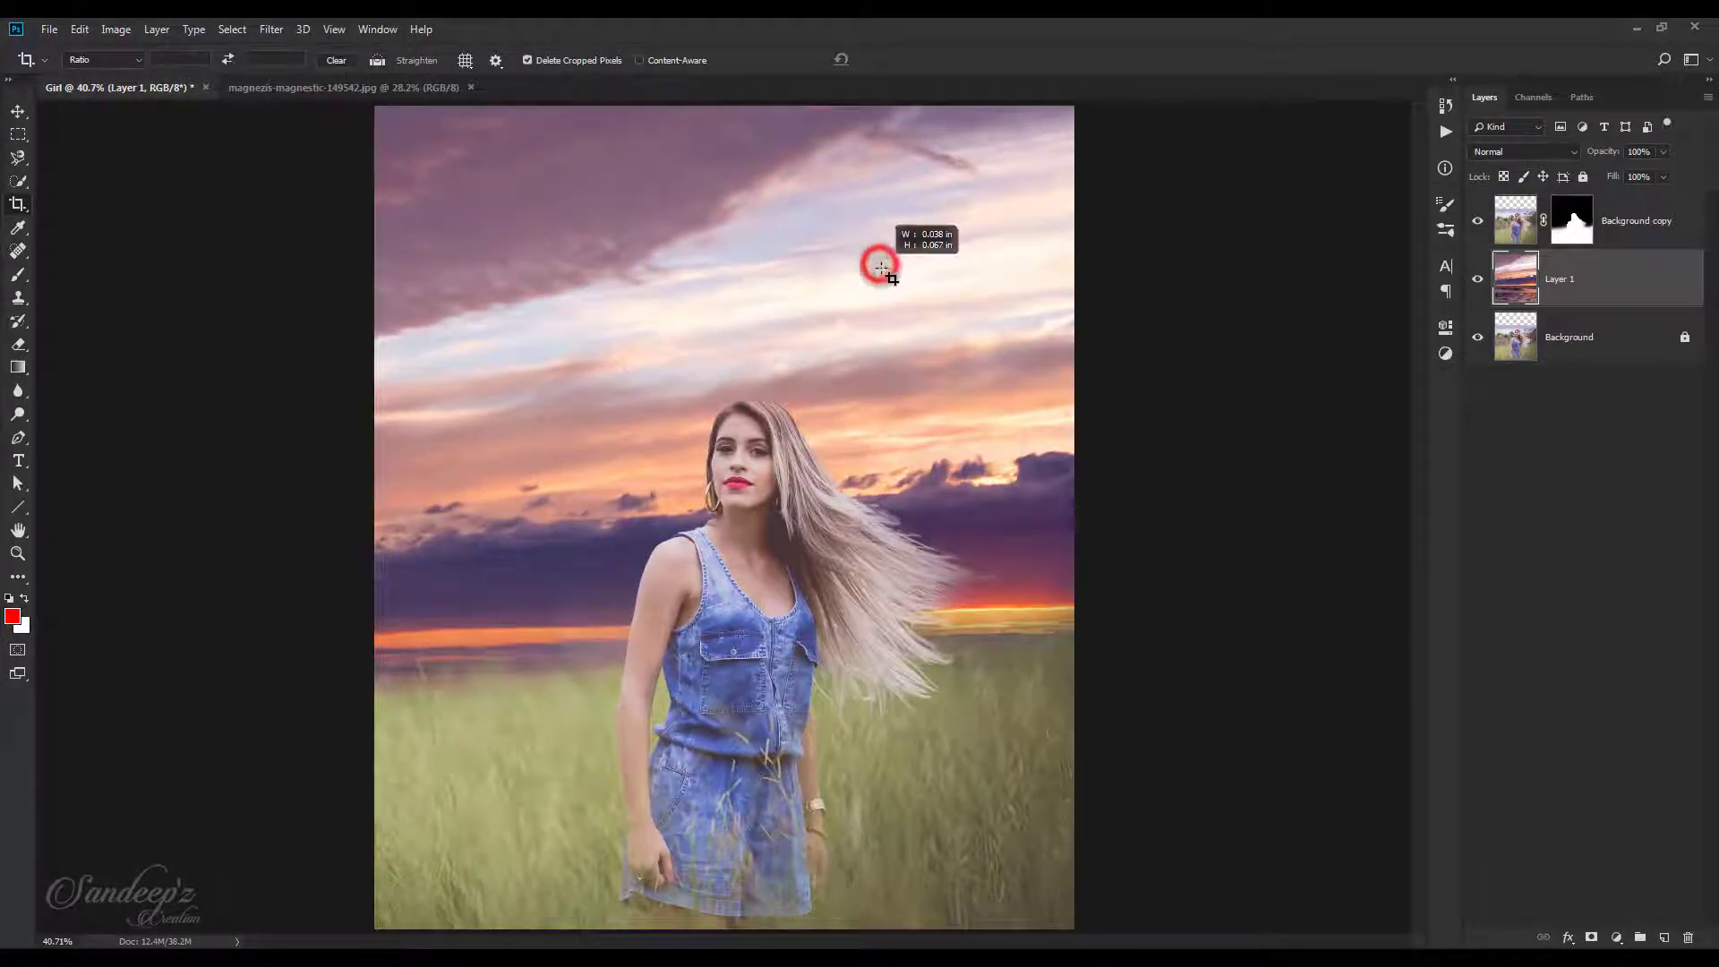
{"action": "left_click", "coordinate": [869, 60]}
{"action": "key", "text": "v"}
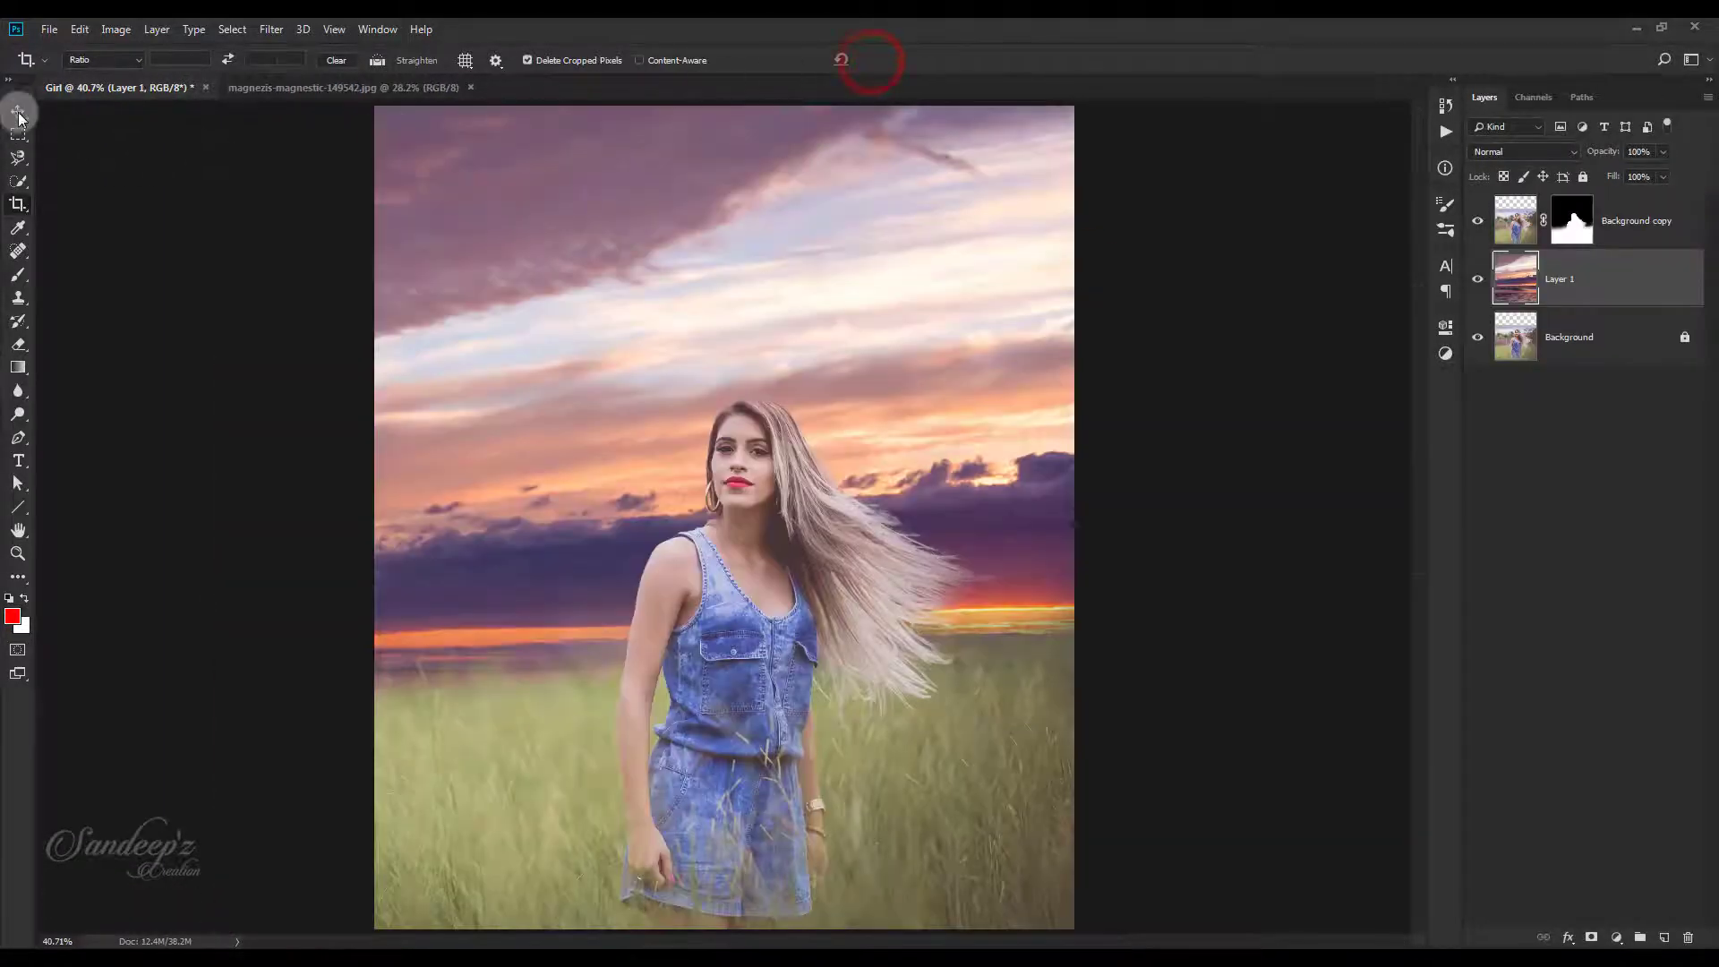
{"action": "left_click", "coordinate": [771, 275]}
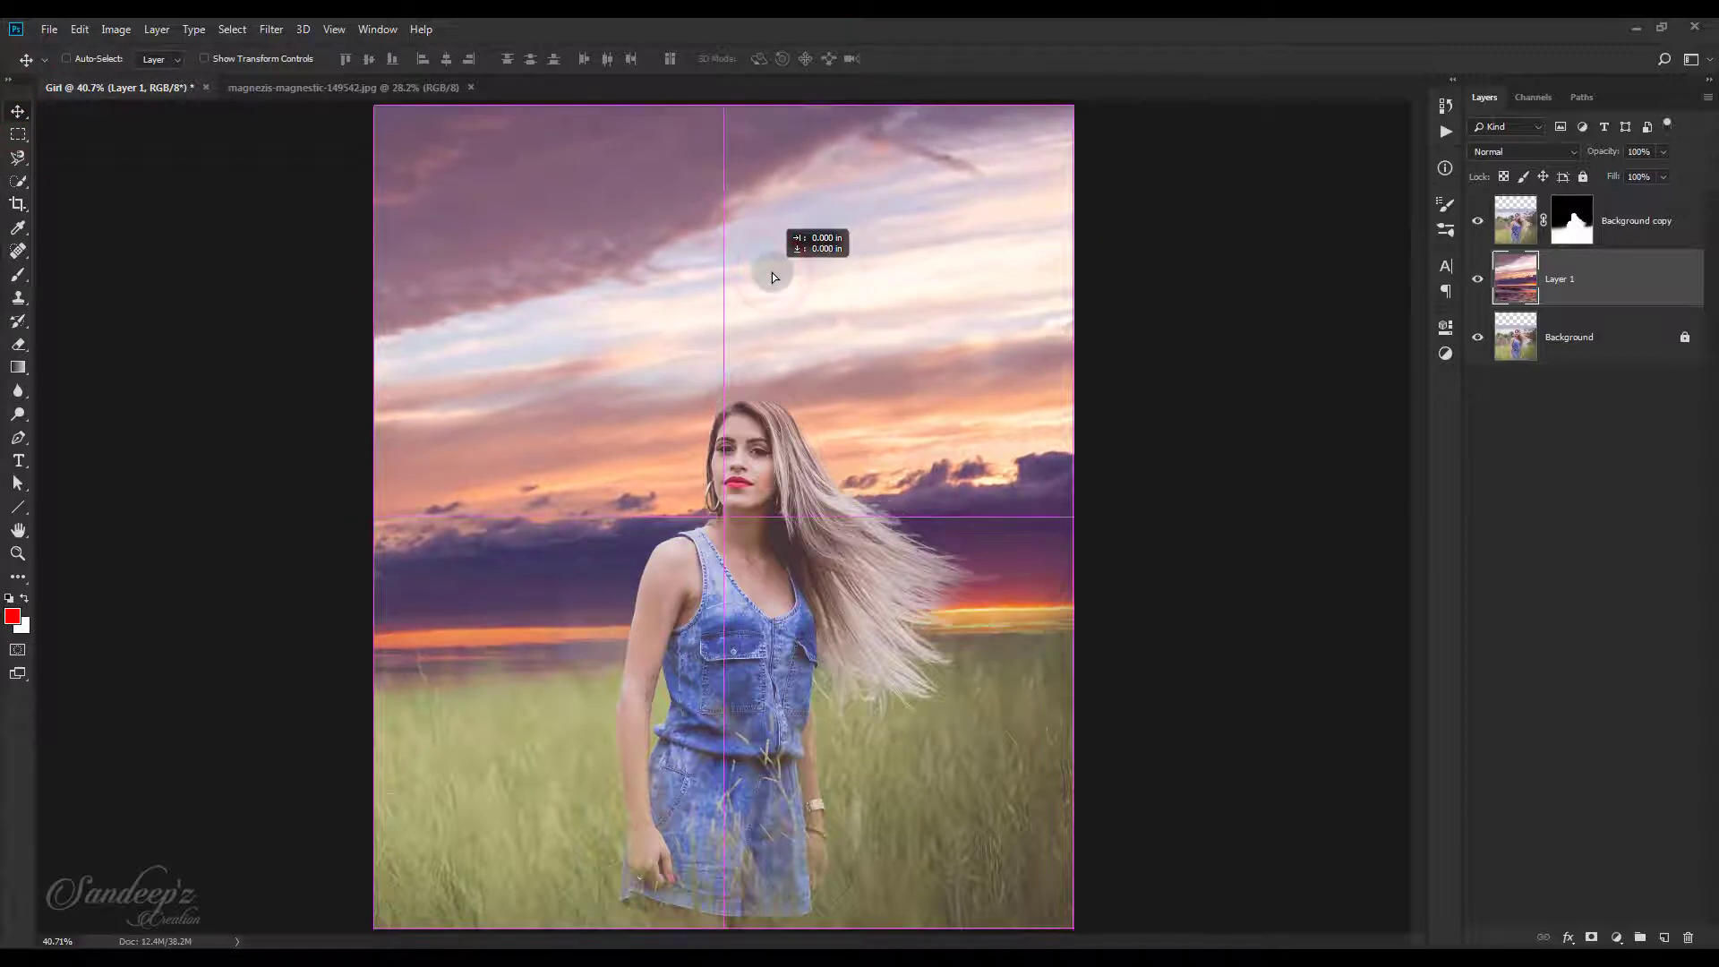
{"action": "left_click_drag", "start_coordinate": [771, 279], "coordinate": [779, 280]}
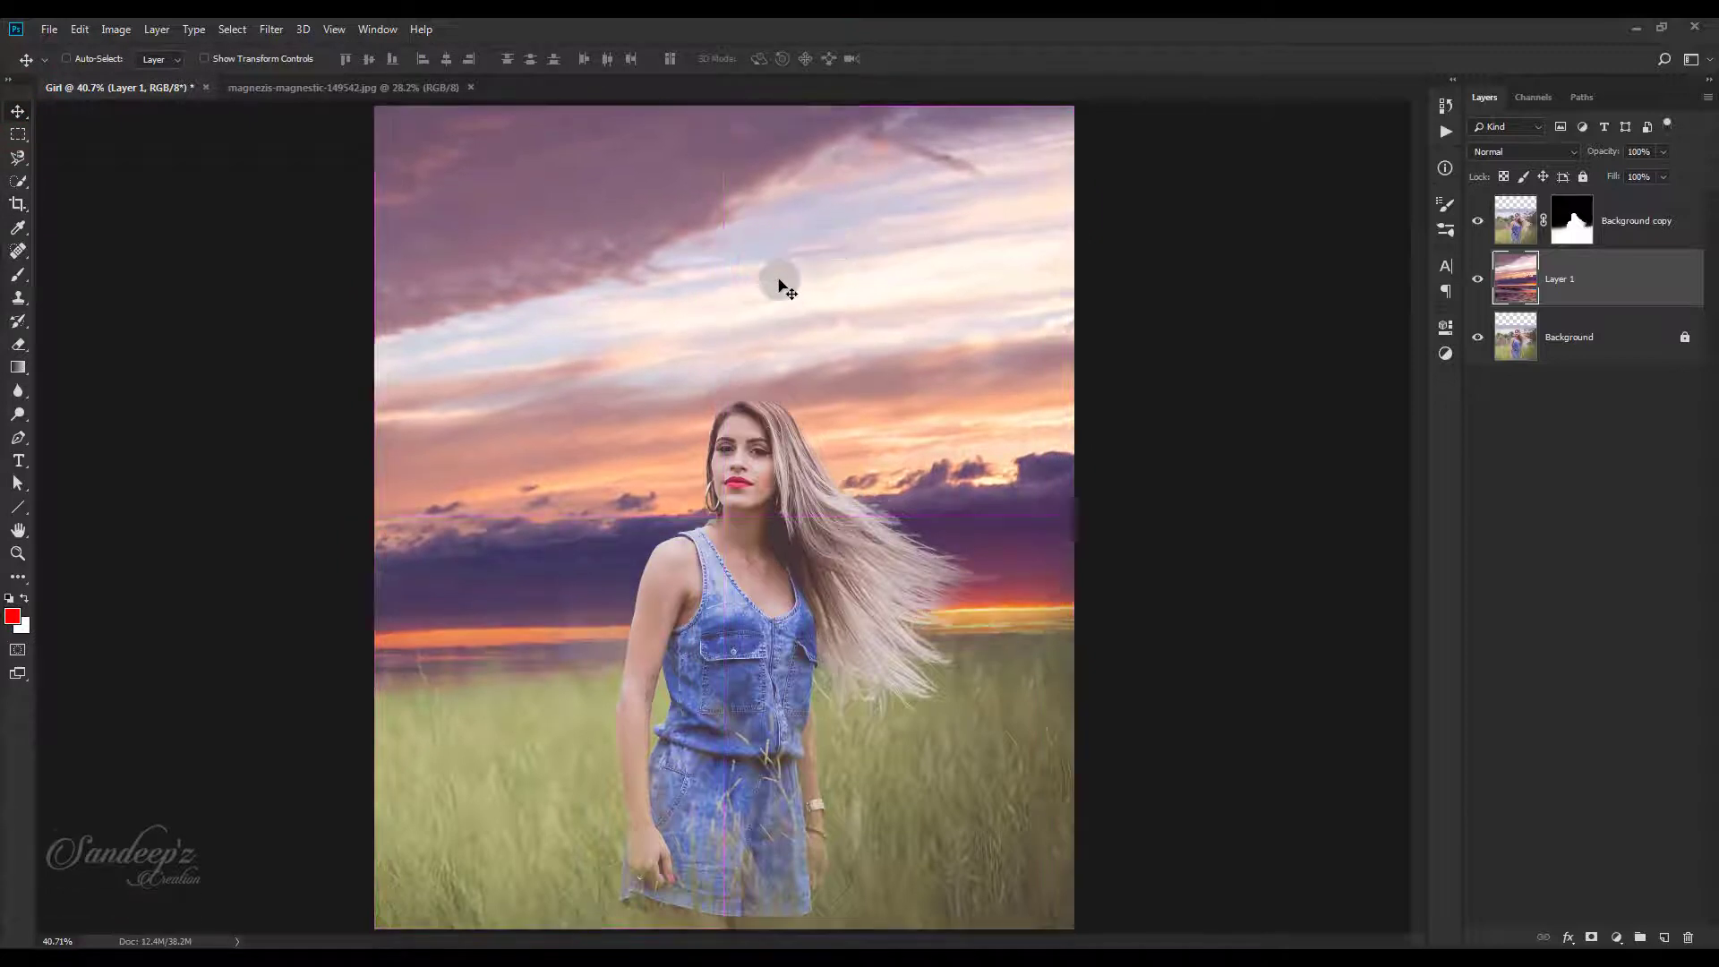
{"action": "left_click", "coordinate": [1639, 243]}
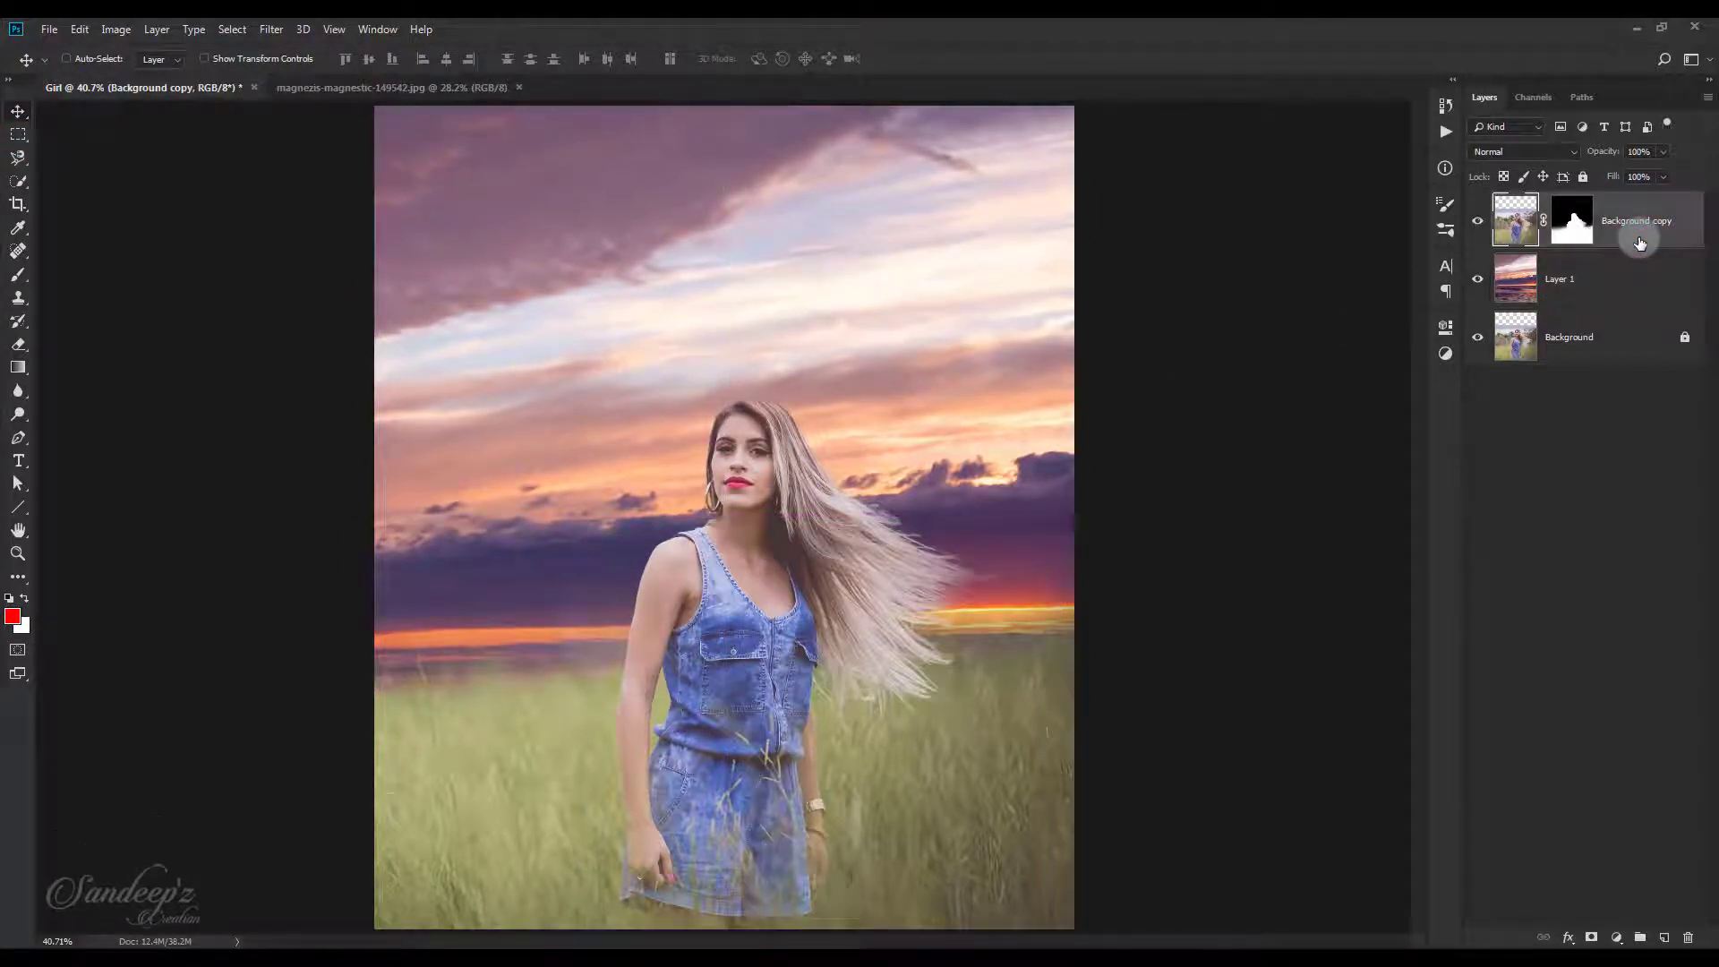
Open the Camera Raw Filter on the girl layer and warm it slightly with Temperature.
{"action": "left_click", "coordinate": [277, 29]}
{"action": "left_click", "coordinate": [298, 131]}
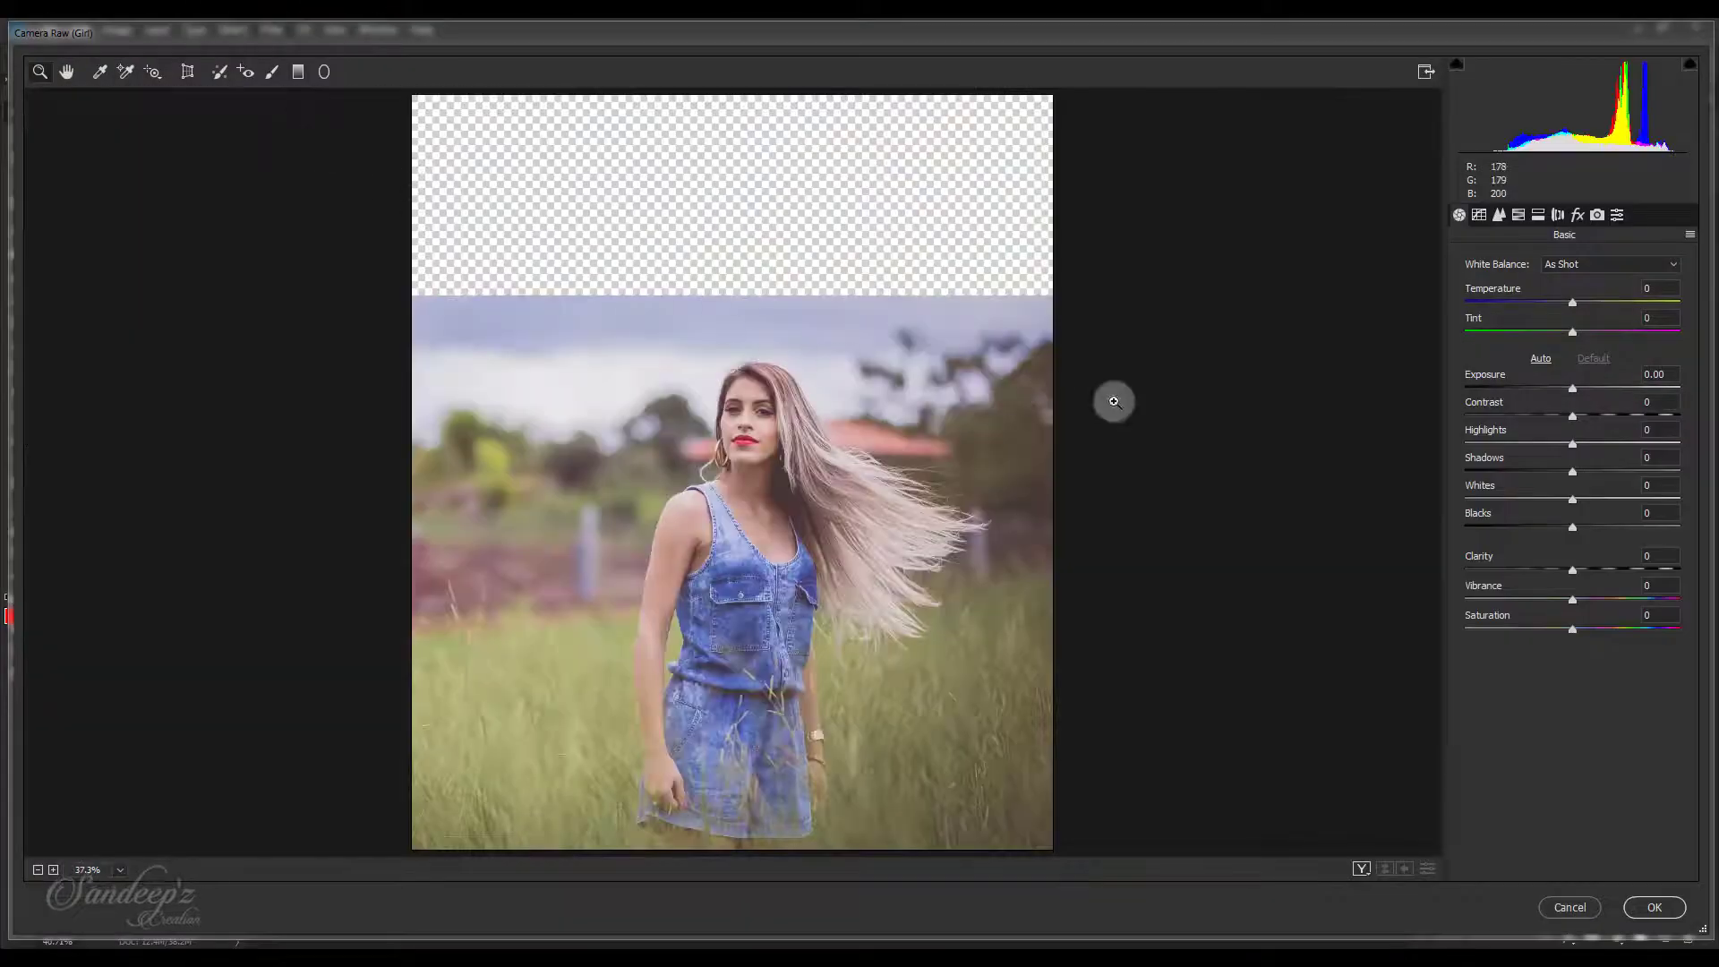
{"action": "left_click", "coordinate": [1562, 264]}
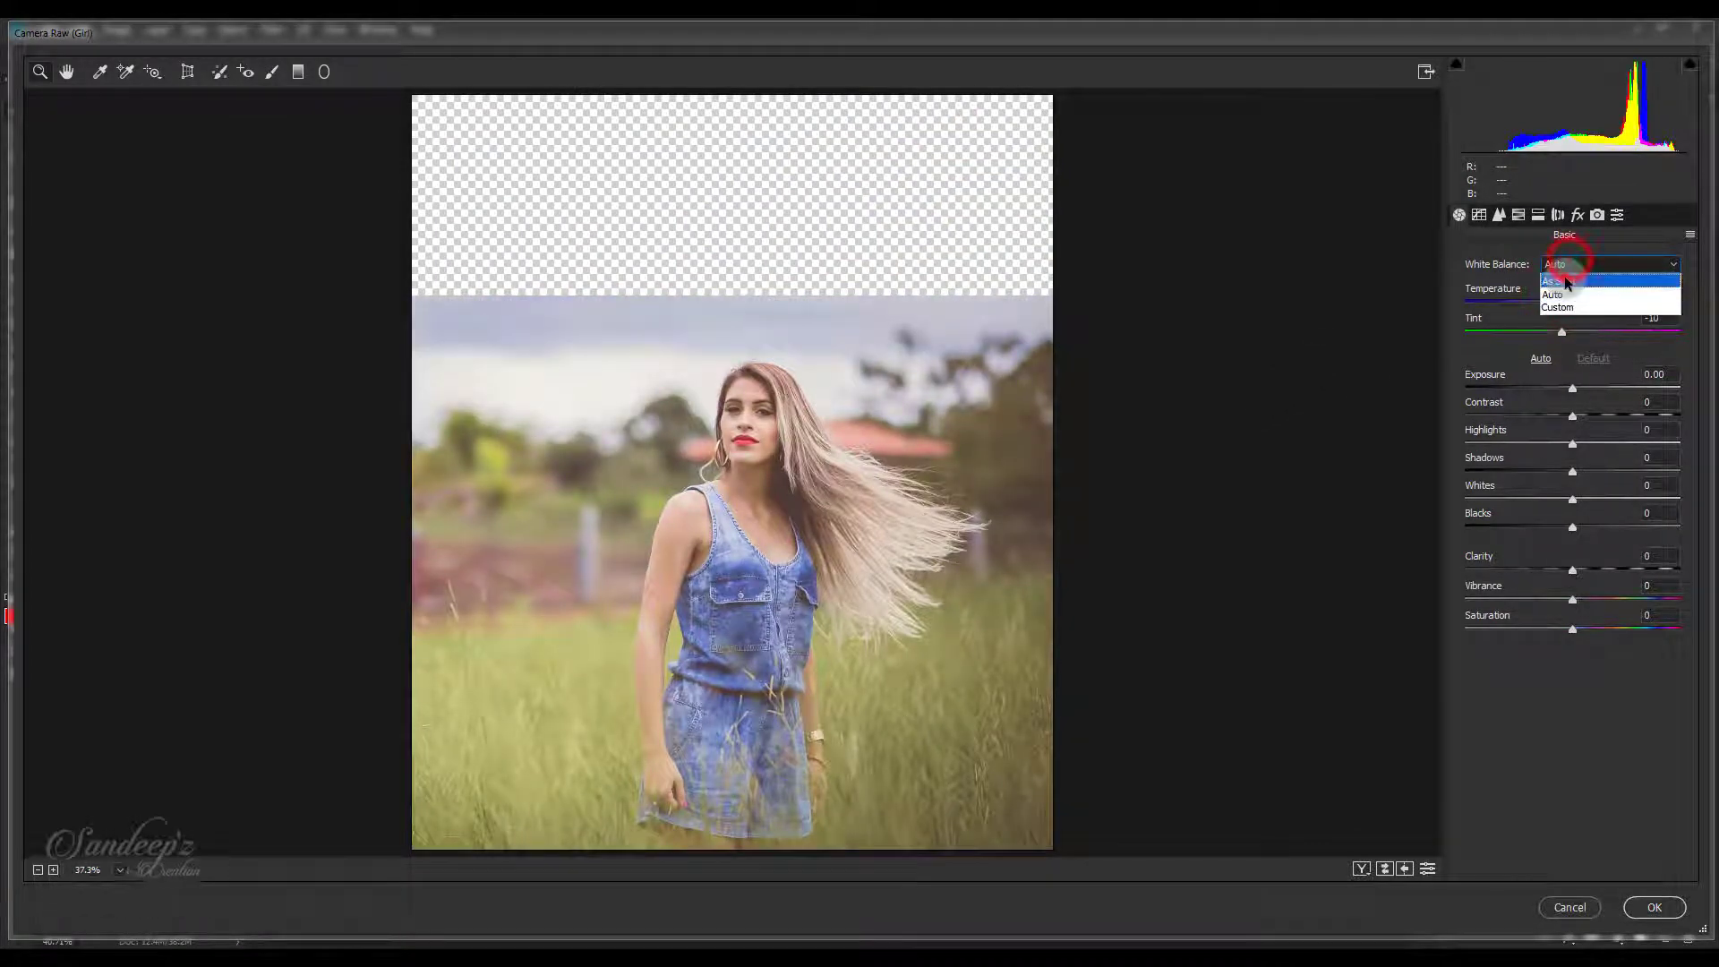
{"action": "left_click", "coordinate": [1568, 258]}
{"action": "left_click_drag", "start_coordinate": [1575, 309], "coordinate": [1579, 308]}
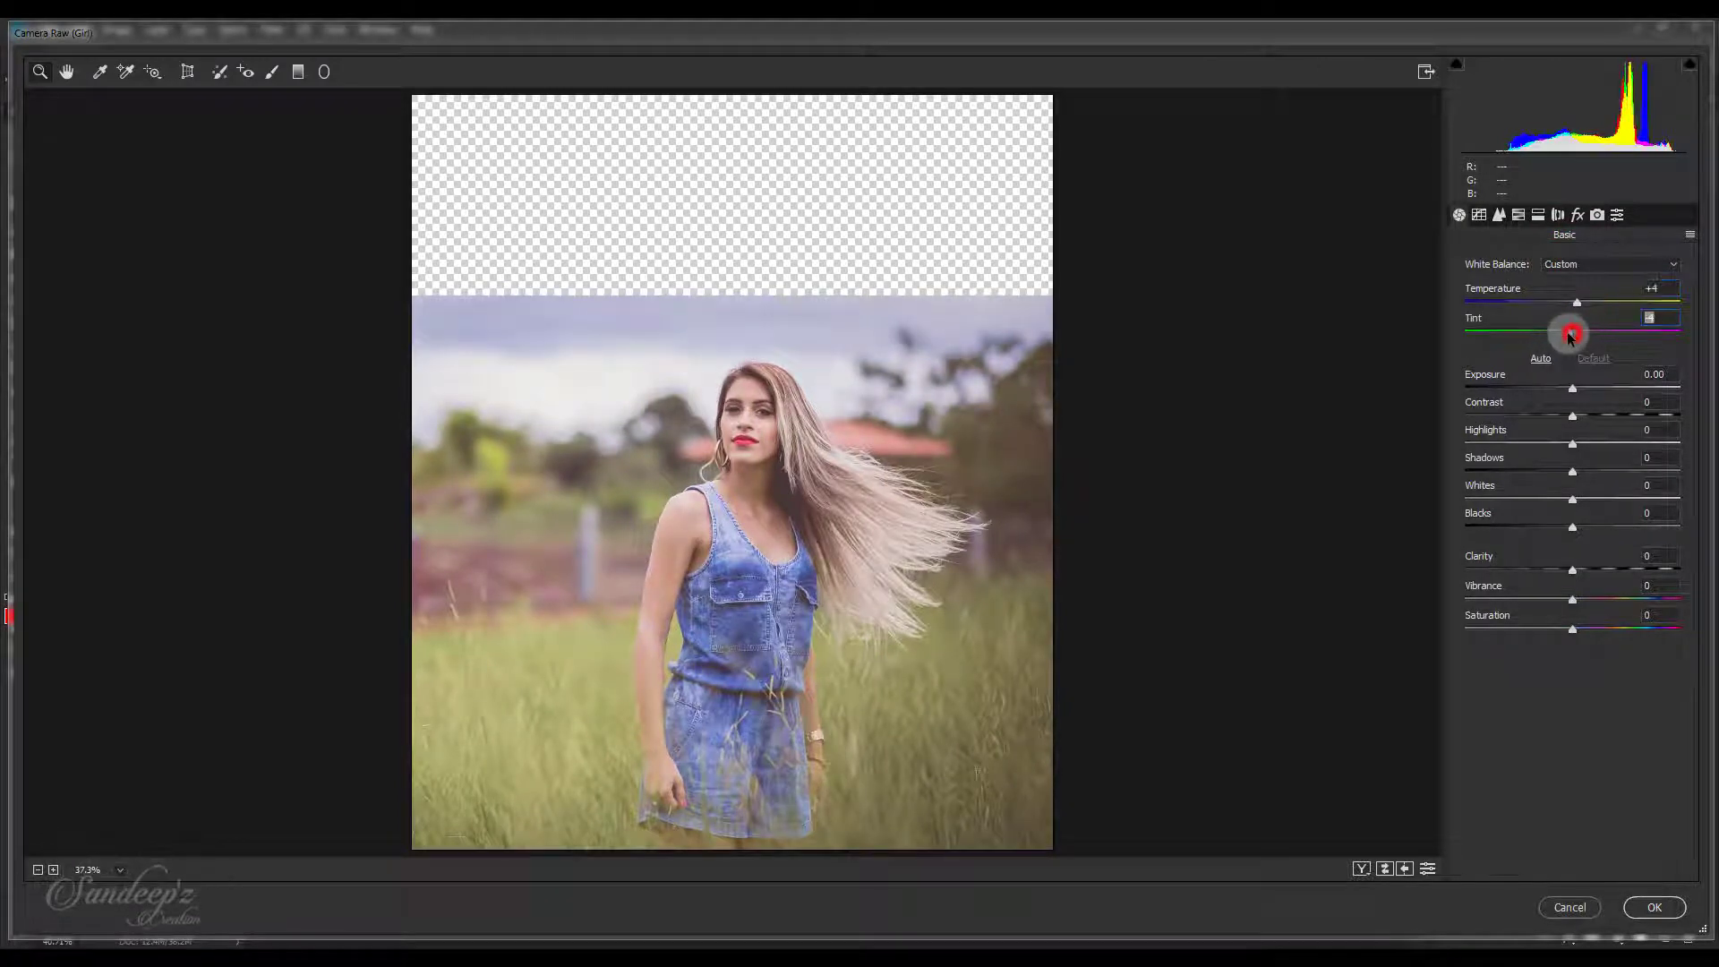
Set Exposure to +0.10 and Highlights to -36 in the Basic panel.
{"action": "left_click", "coordinate": [1539, 359]}
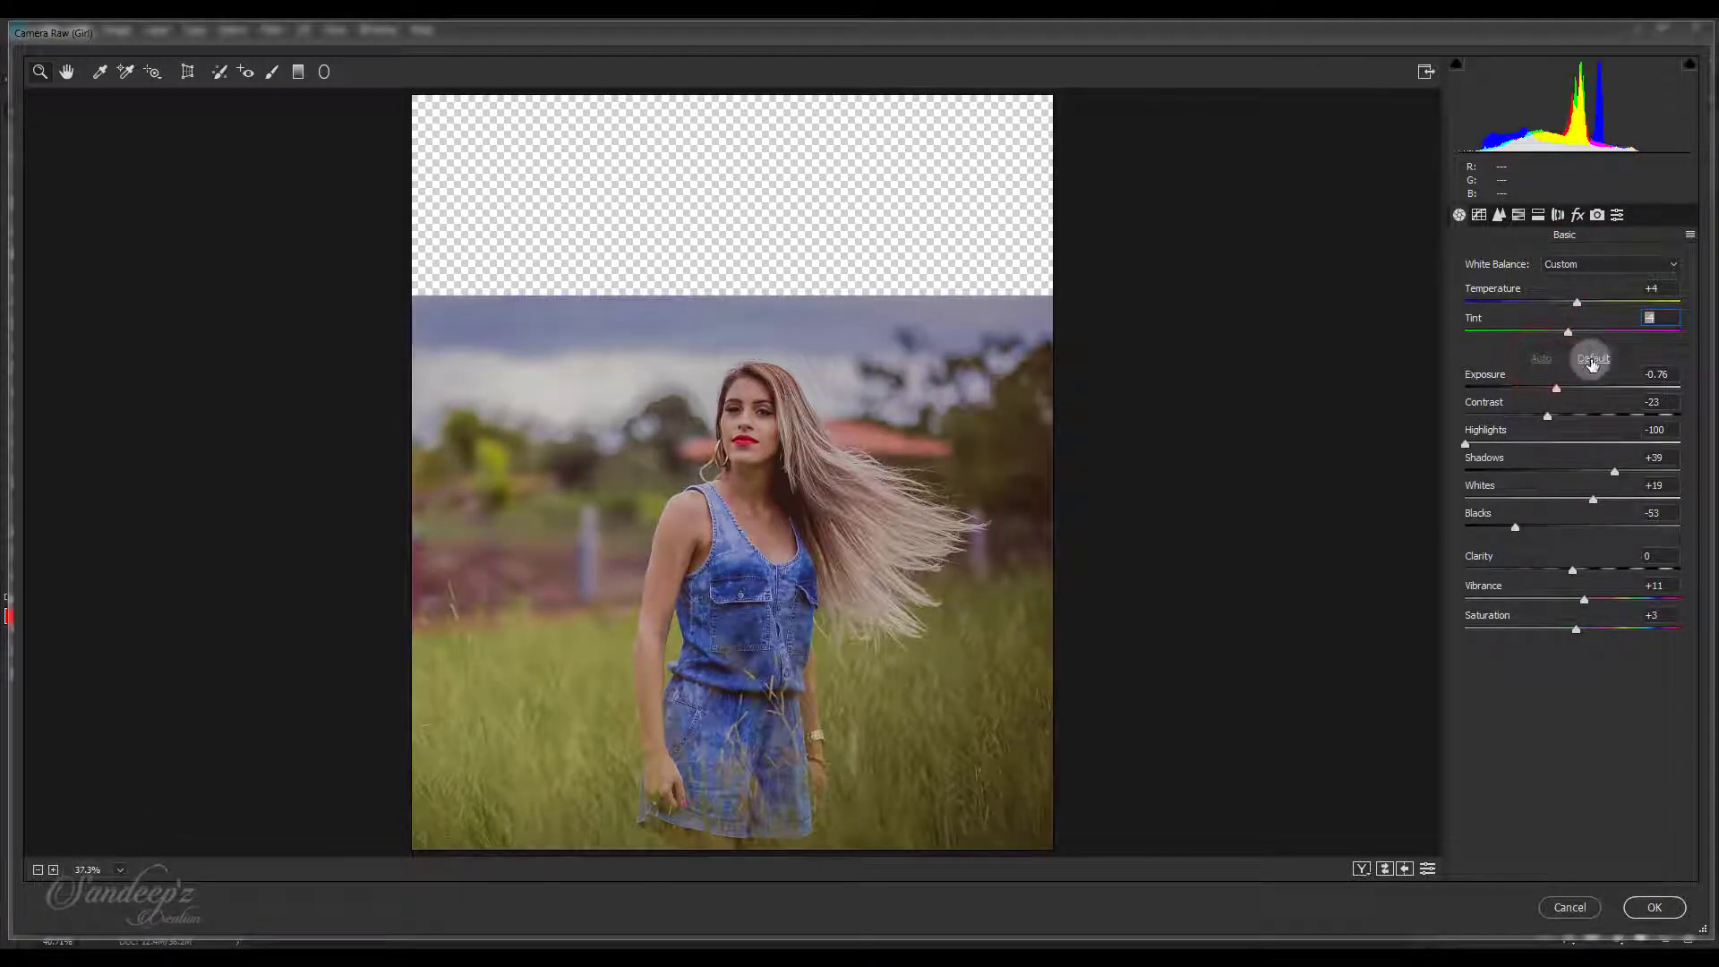
{"action": "left_click", "coordinate": [1592, 359]}
{"action": "left_click", "coordinate": [1574, 390]}
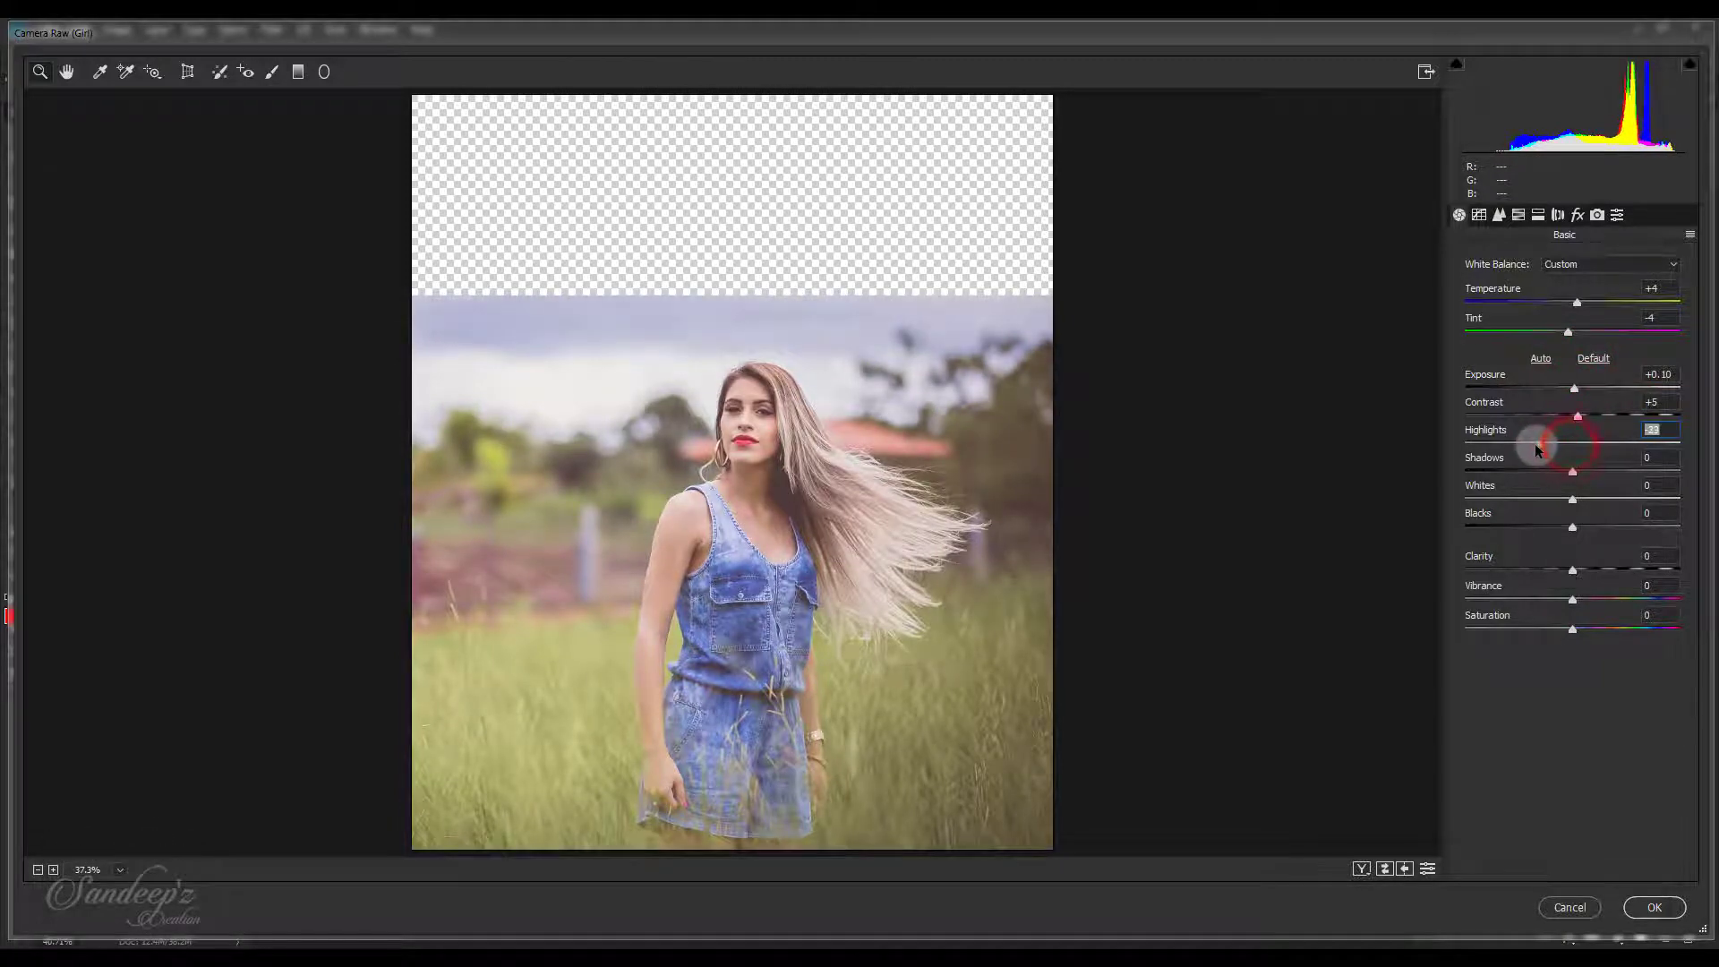
{"action": "mouse_move", "coordinate": [1533, 443]}
{"action": "left_mouse_down"}
{"action": "mouse_move", "coordinate": [1587, 476]}
{"action": "mouse_move", "coordinate": [1528, 532]}
{"action": "mouse_move", "coordinate": [1580, 571]}
{"action": "left_mouse_up"}
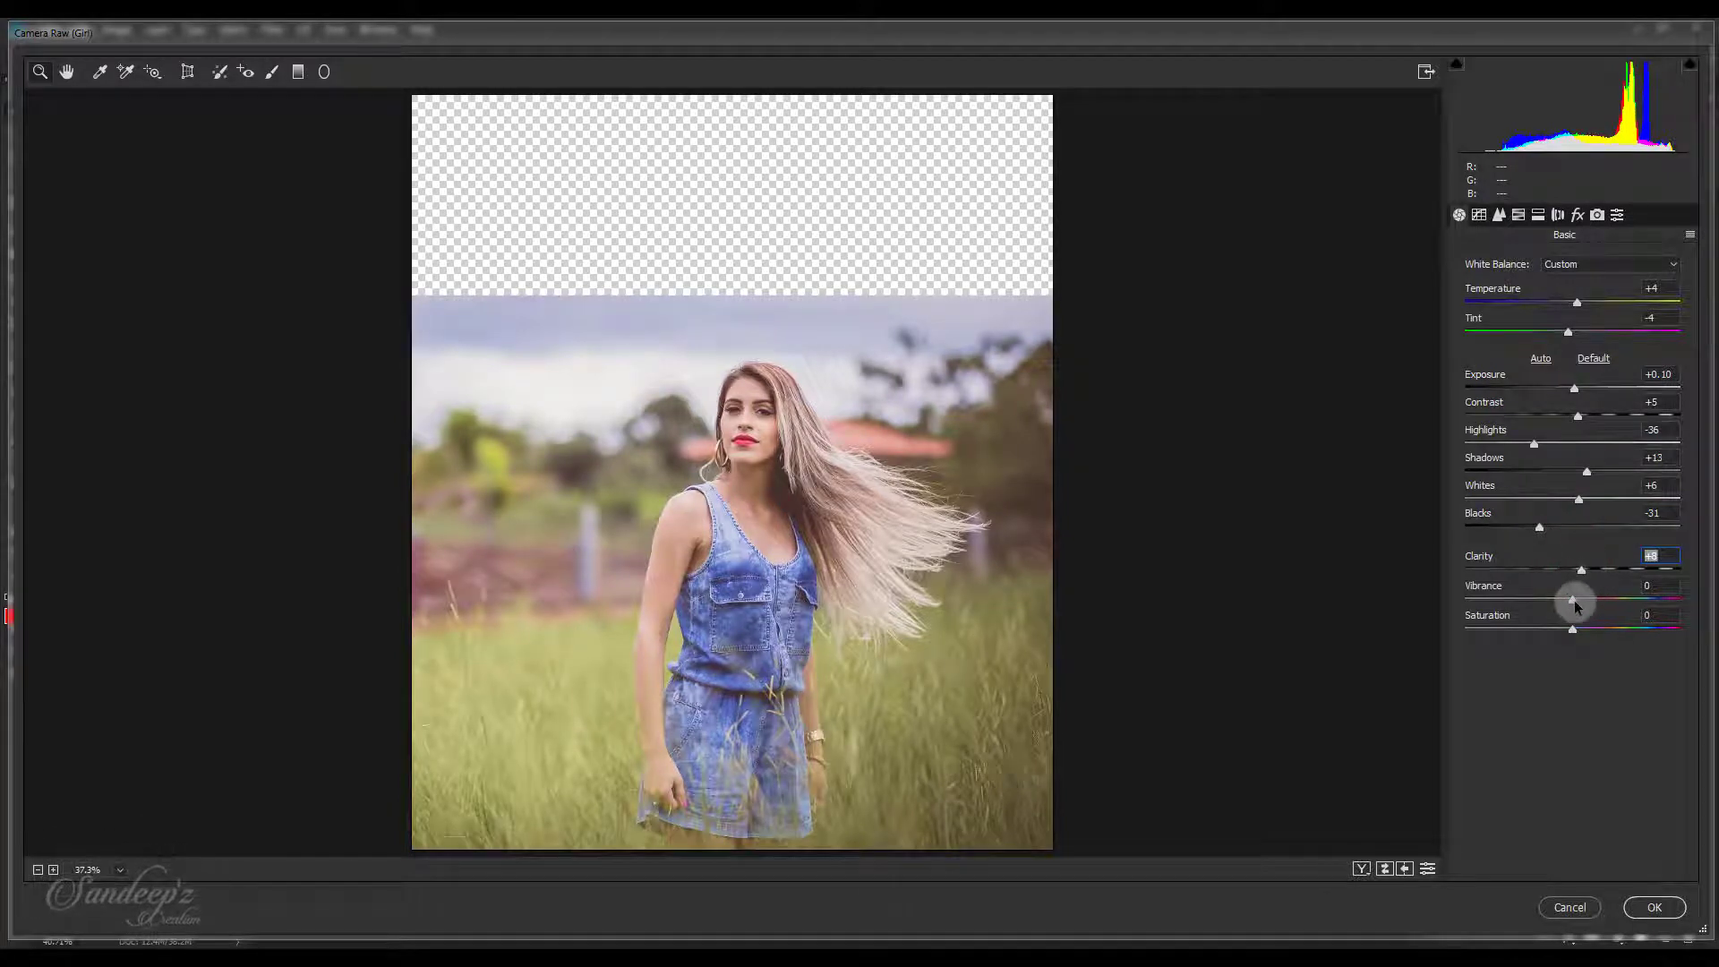
Reduce the Oranges saturation to -14 in the HSL panel.
{"action": "left_click", "coordinate": [1519, 219]}
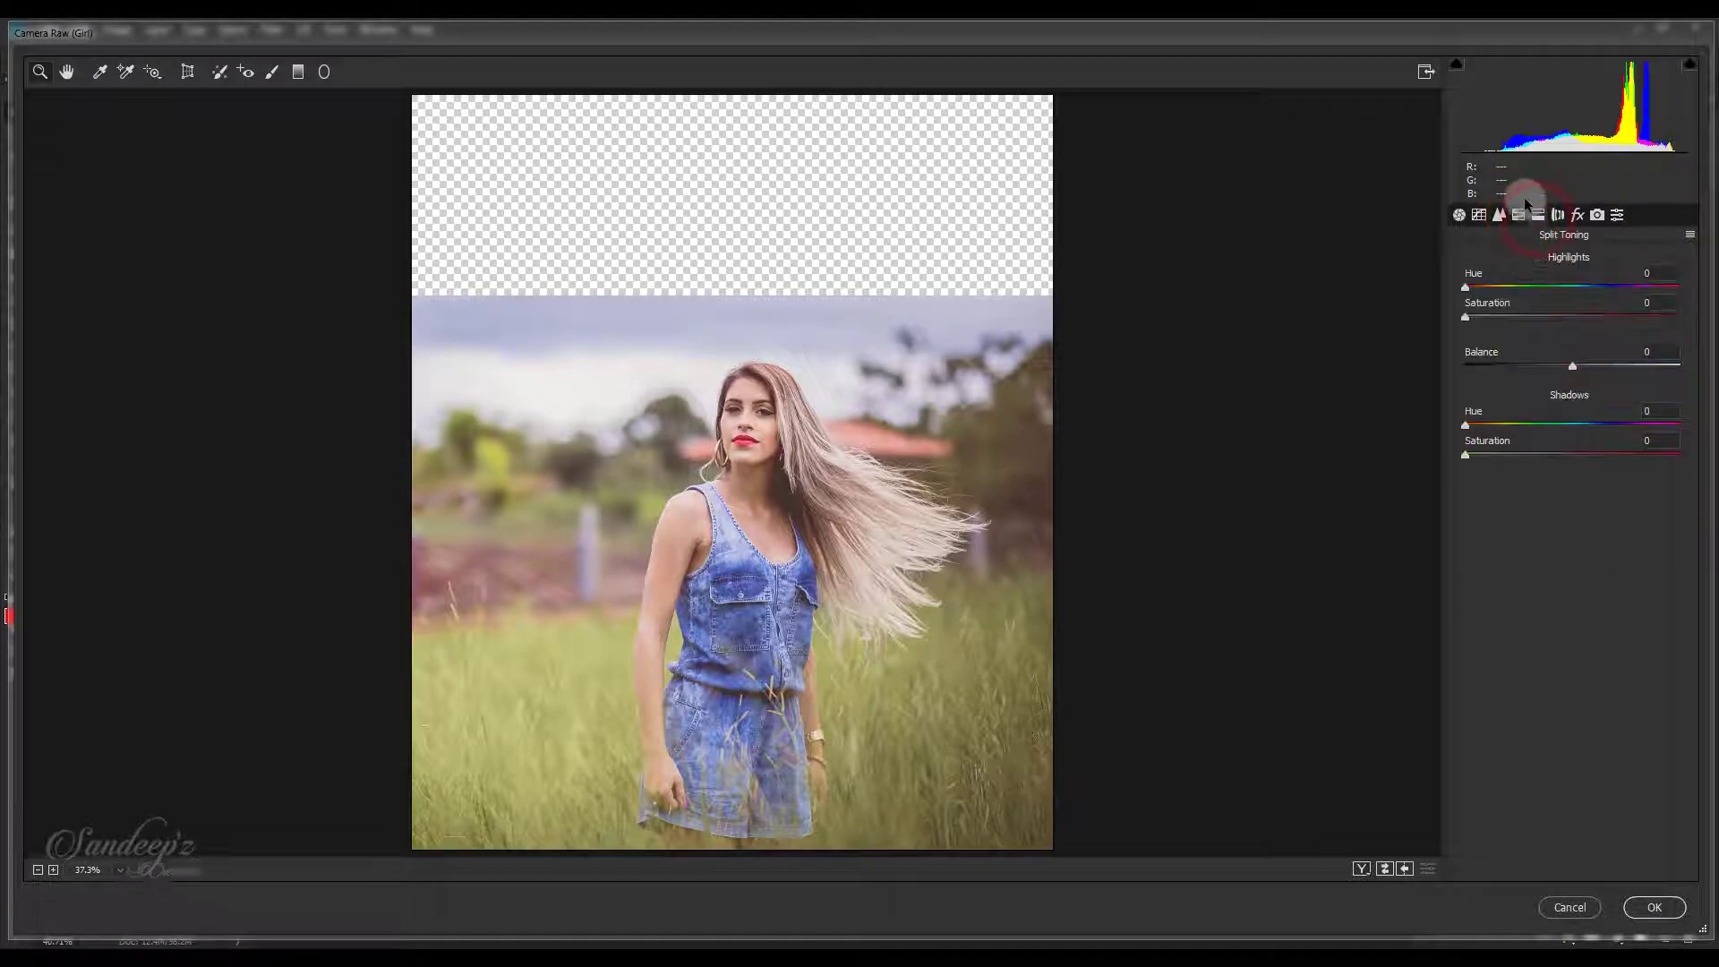
{"action": "left_click", "coordinate": [1519, 214]}
{"action": "left_click", "coordinate": [1516, 298]}
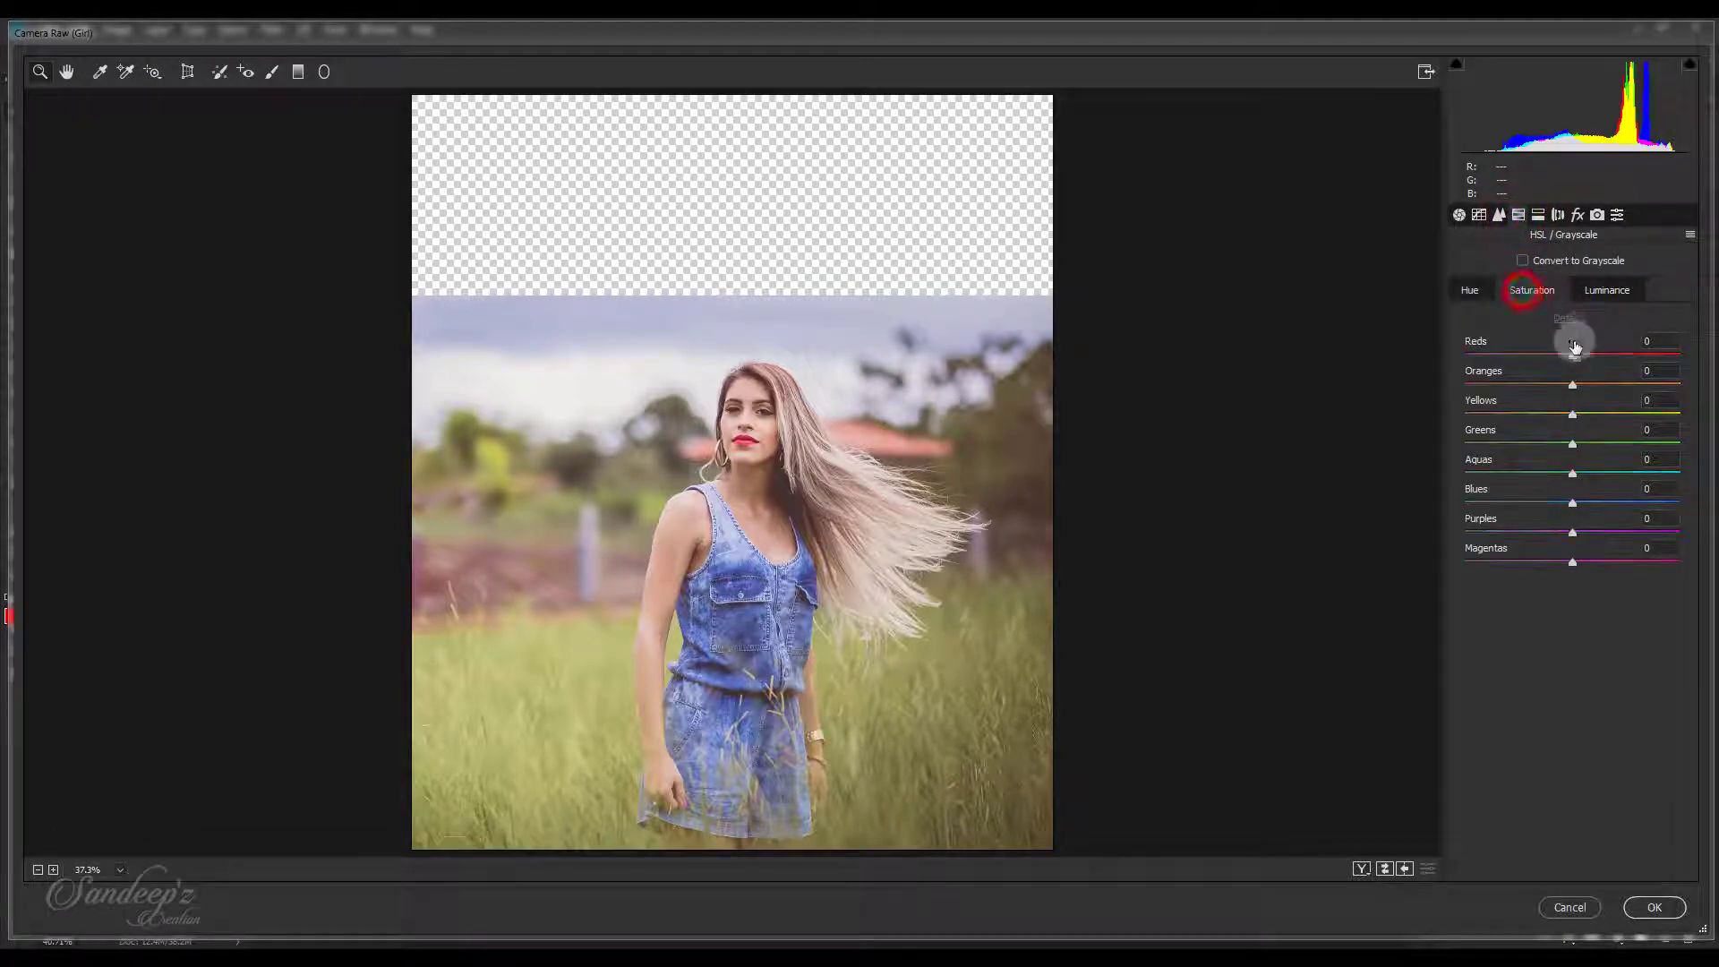
{"action": "left_click", "coordinate": [1572, 387]}
{"action": "left_click_drag", "start_coordinate": [1552, 386], "coordinate": [1556, 385]}
{"action": "left_click", "coordinate": [1595, 297]}
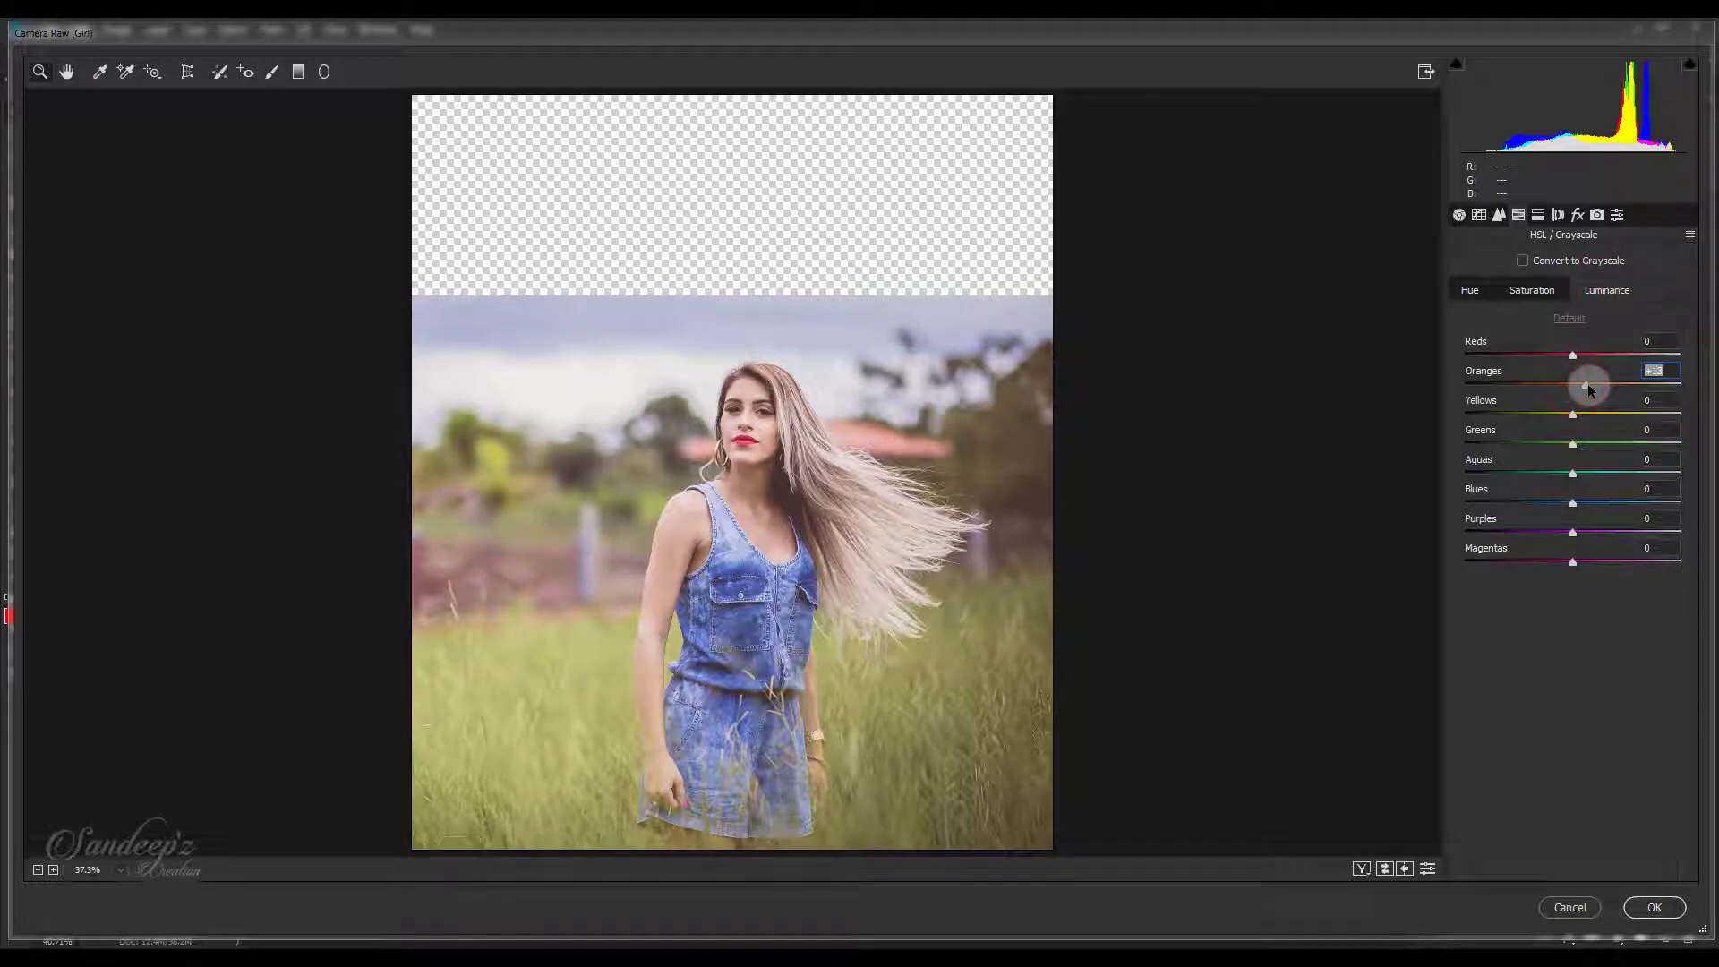
{"action": "left_click", "coordinate": [1534, 289]}
Shift the hue of Yellows to -48, Greens to -29 and Blues to -48.
{"action": "left_click", "coordinate": [1482, 289]}
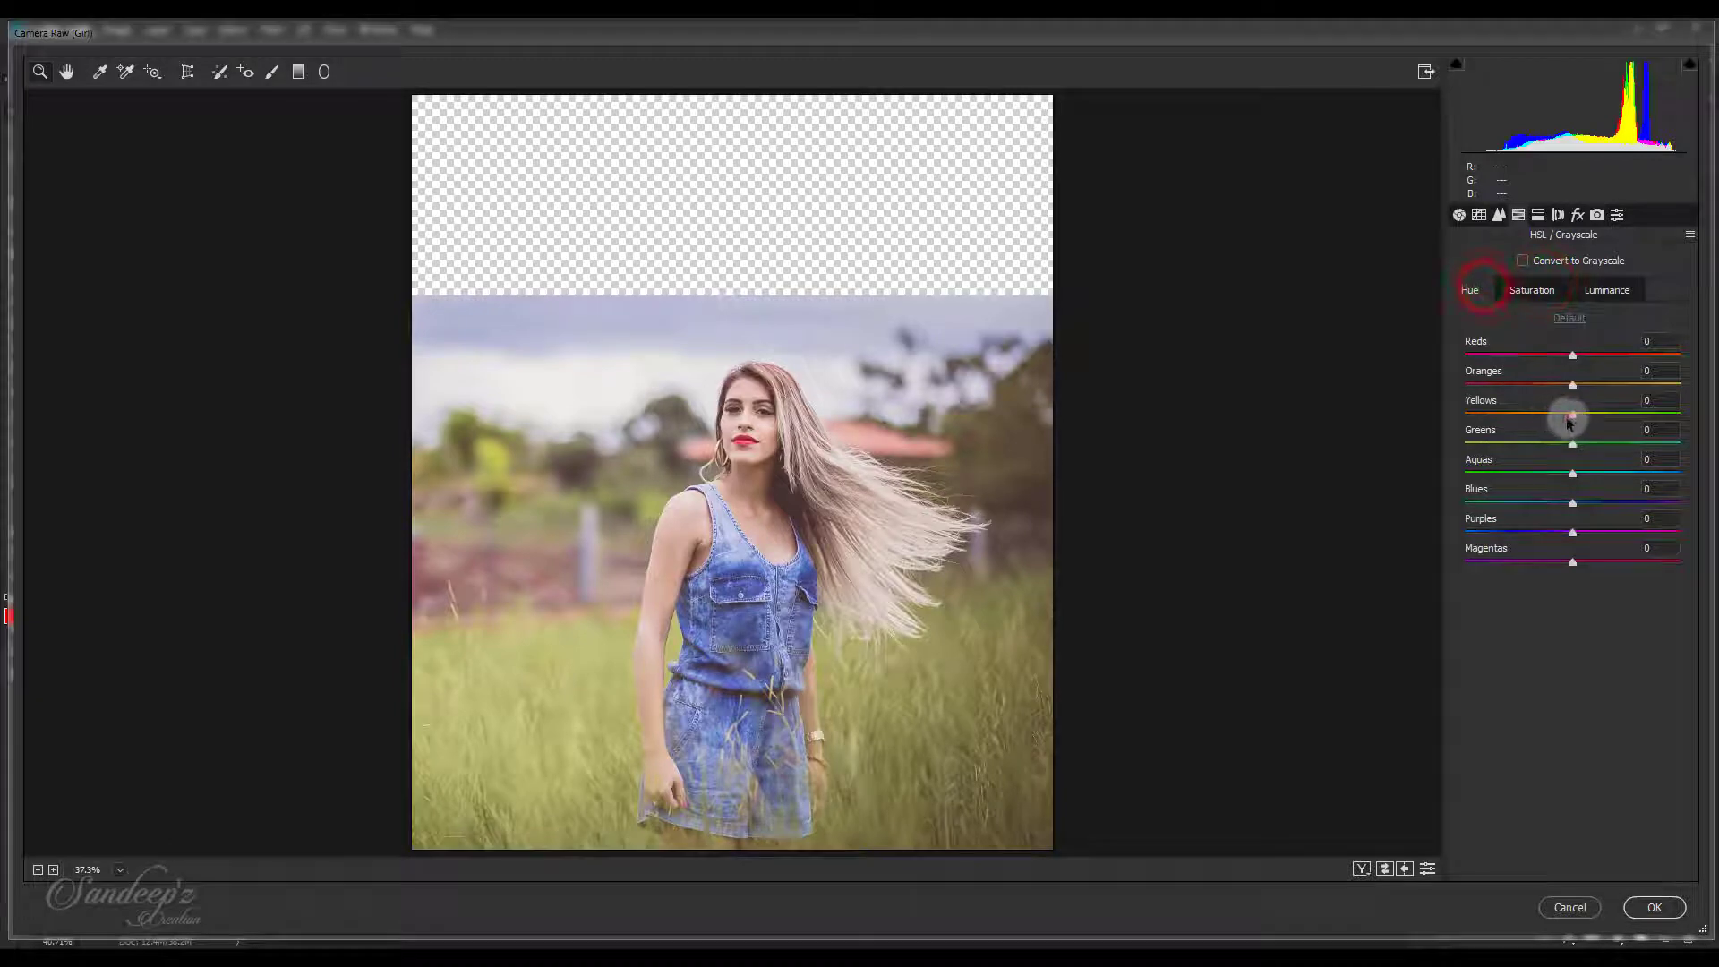
{"action": "left_click_drag", "start_coordinate": [1569, 417], "coordinate": [1519, 416]}
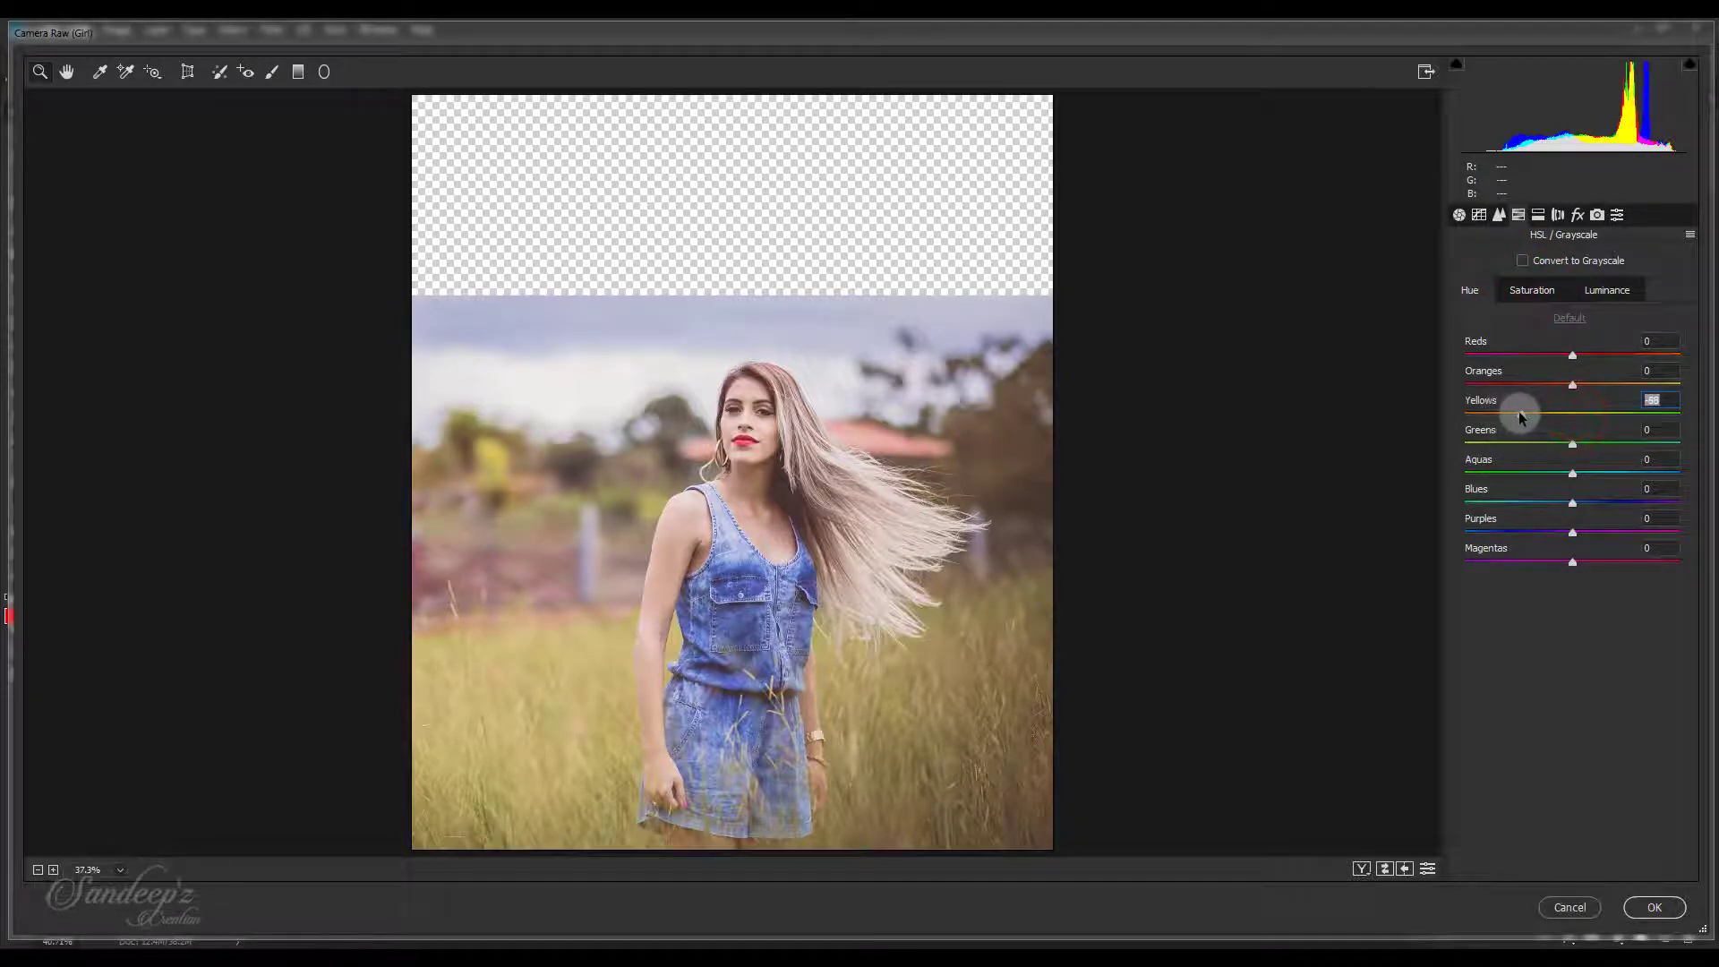
{"action": "left_click_drag", "start_coordinate": [1572, 443], "coordinate": [1507, 439]}
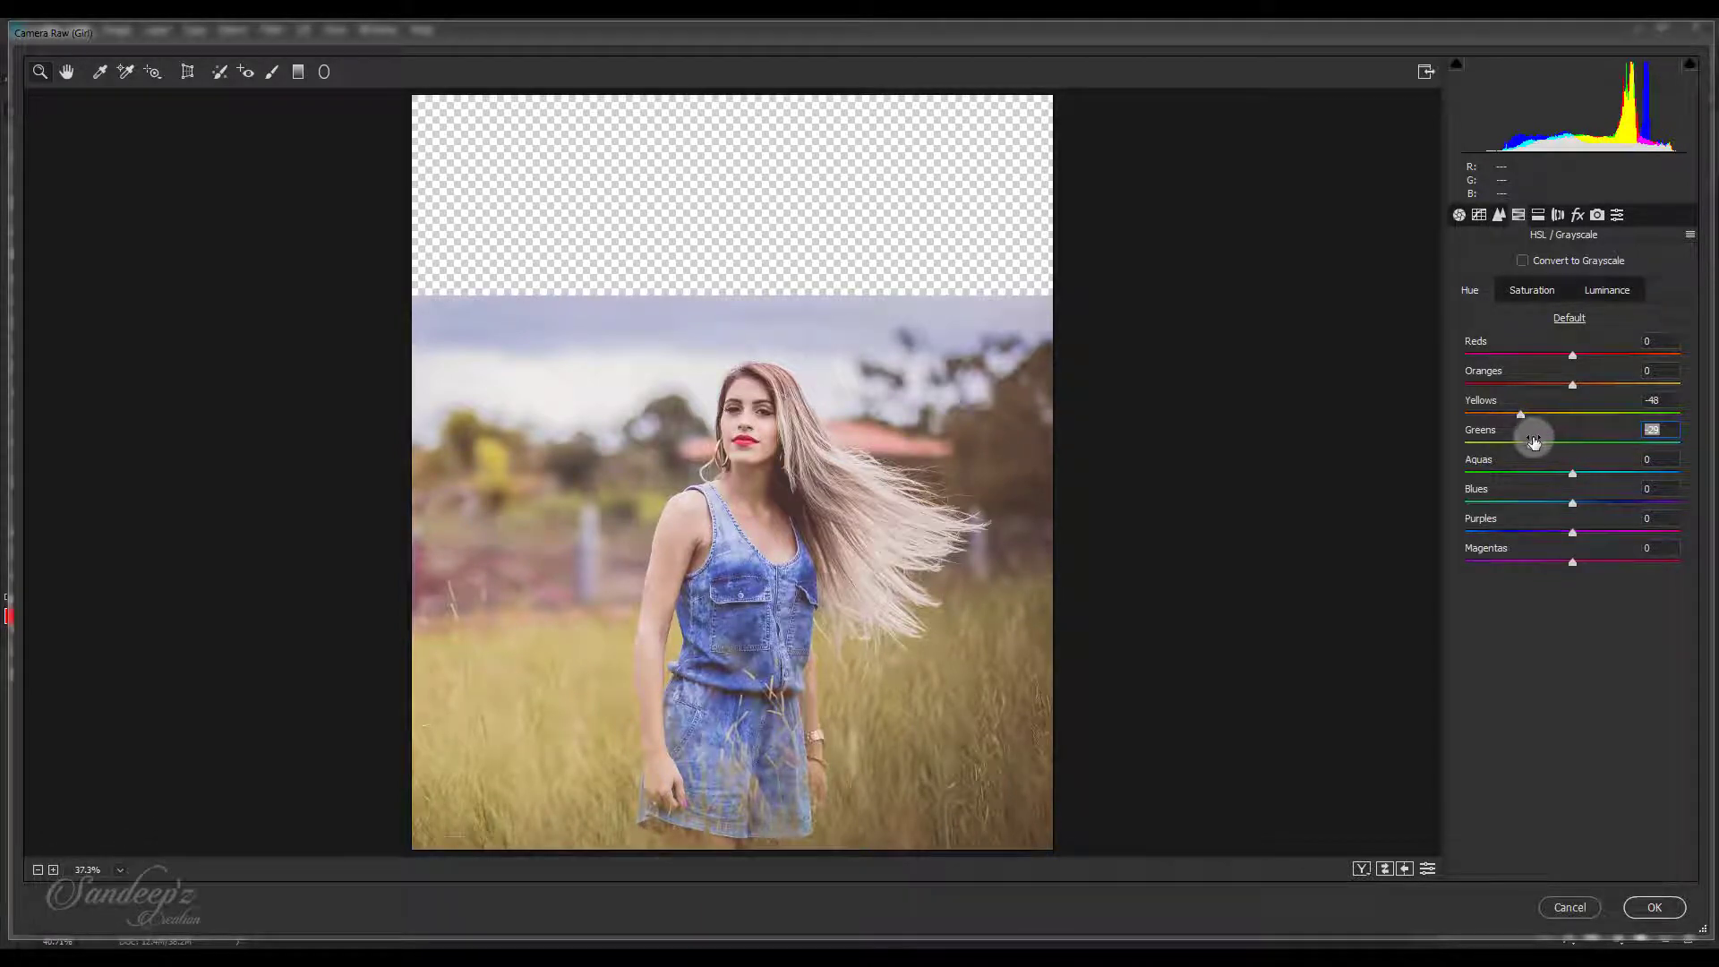
{"action": "left_click_drag", "start_coordinate": [1572, 507], "coordinate": [1521, 509]}
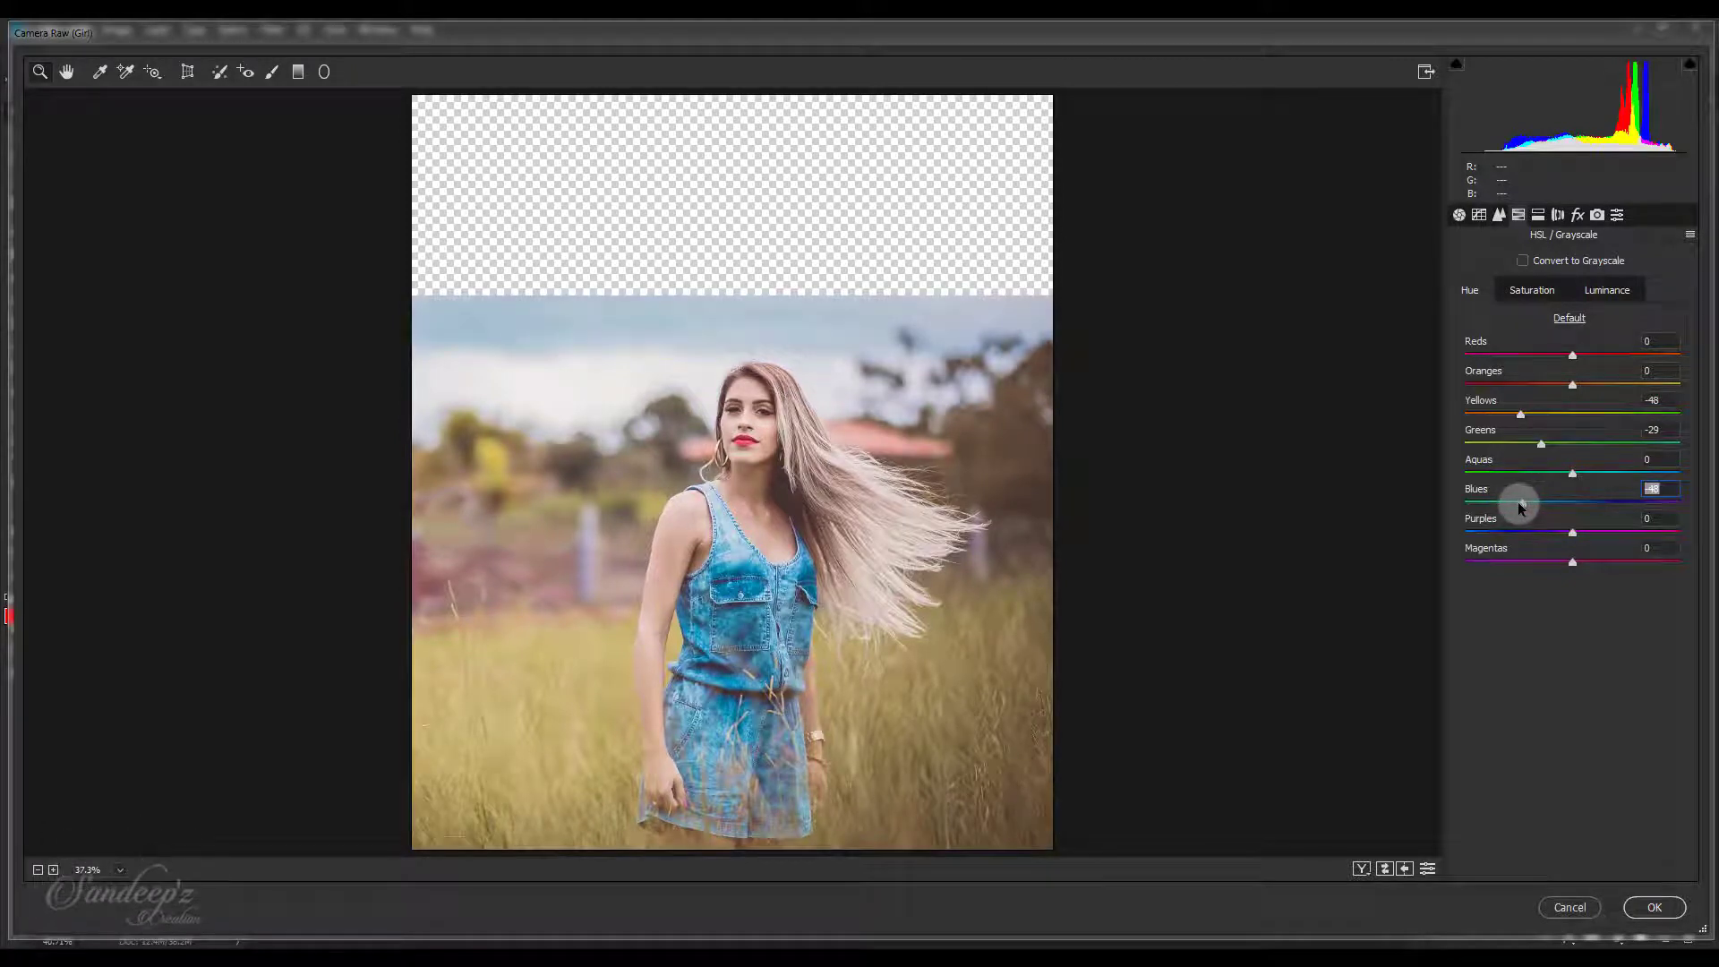
Darken luminance of Blues to -25 and Reds to -18 so the dress turns turquoise.
{"action": "left_click", "coordinate": [1545, 293]}
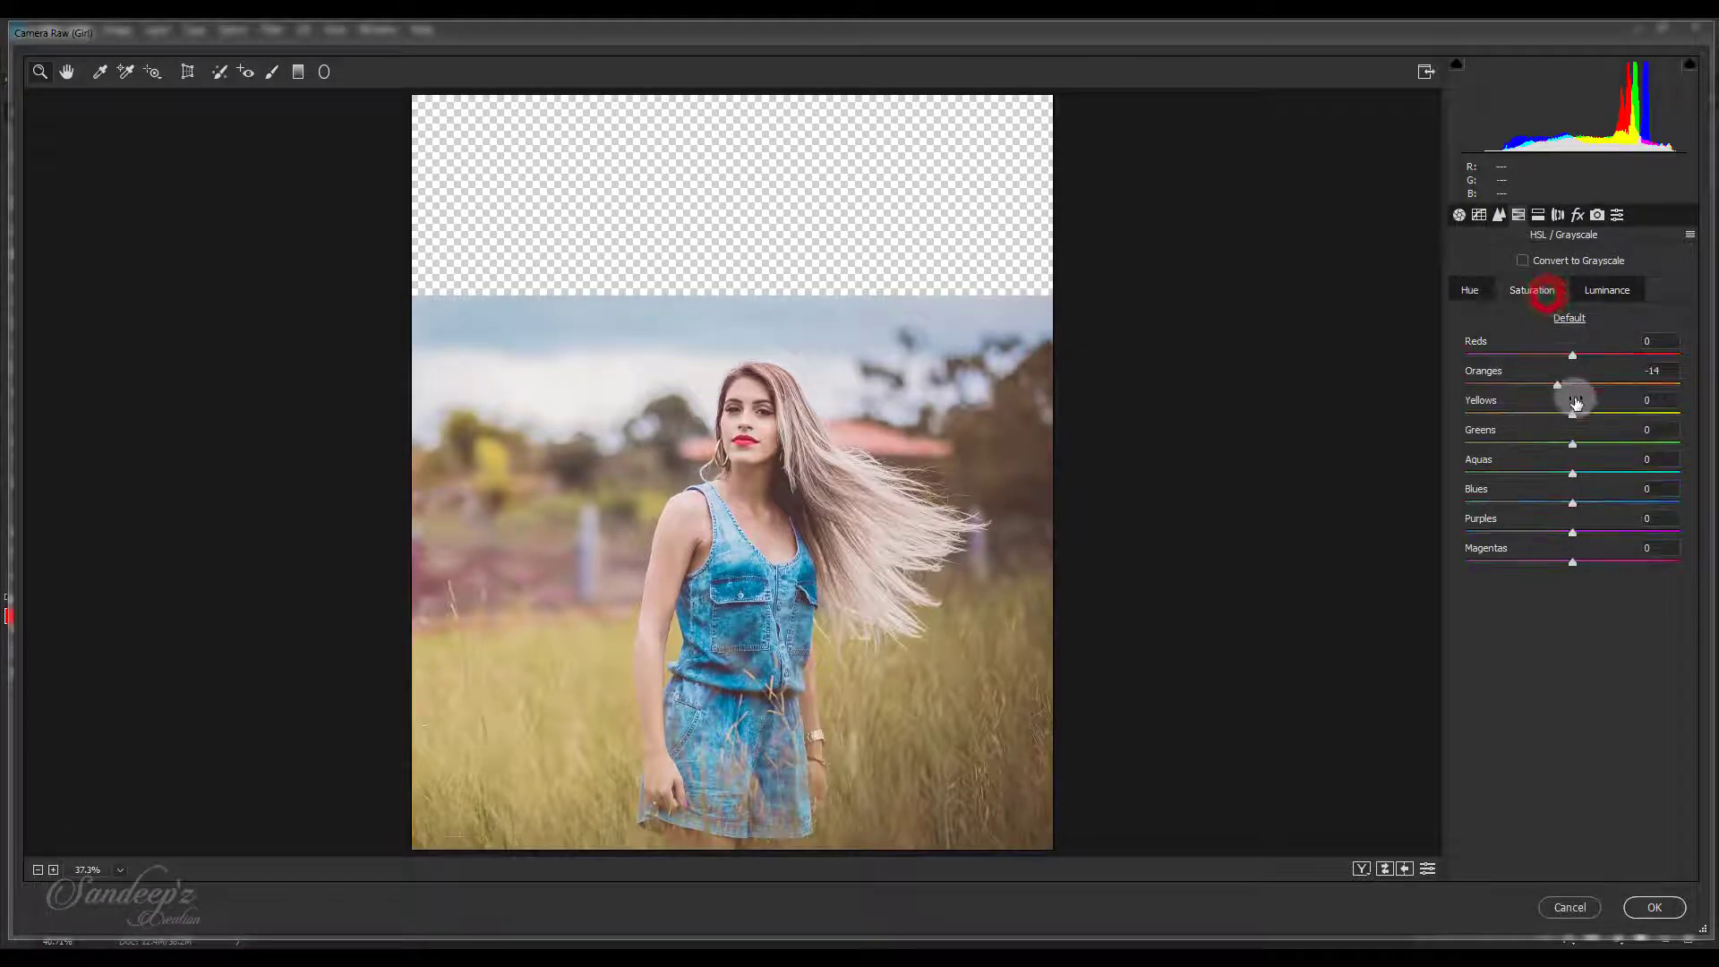
{"action": "left_click", "coordinate": [1599, 299]}
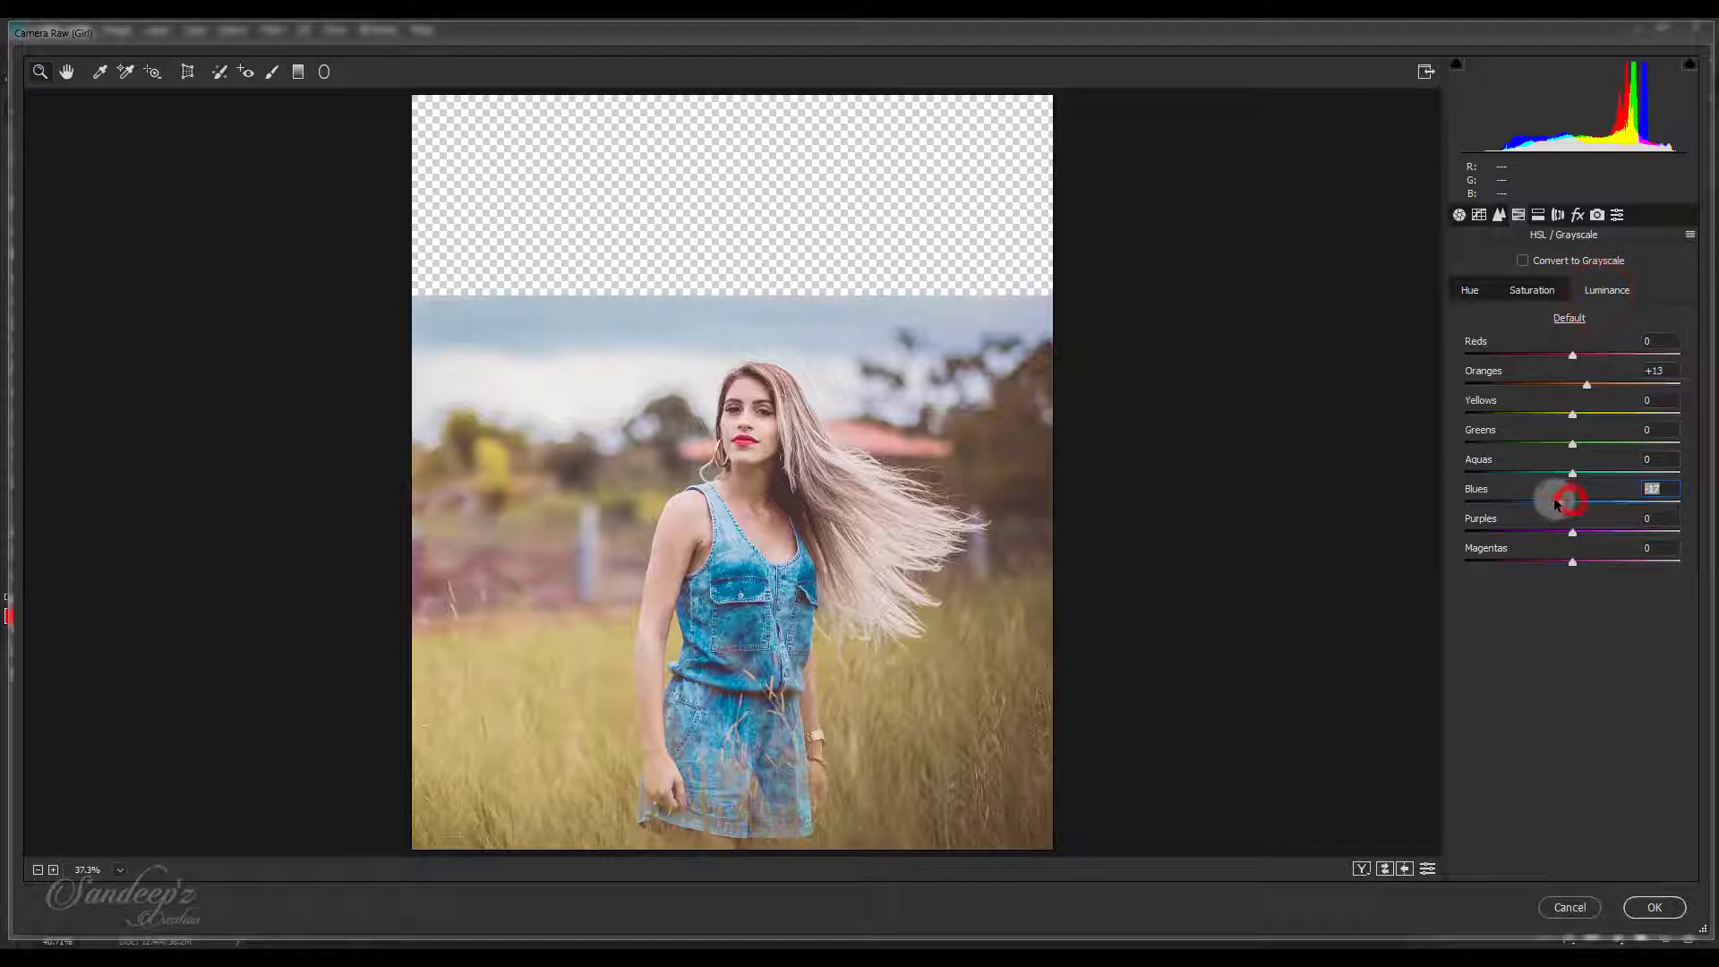
{"action": "left_click_drag", "start_coordinate": [1554, 502], "coordinate": [1543, 499]}
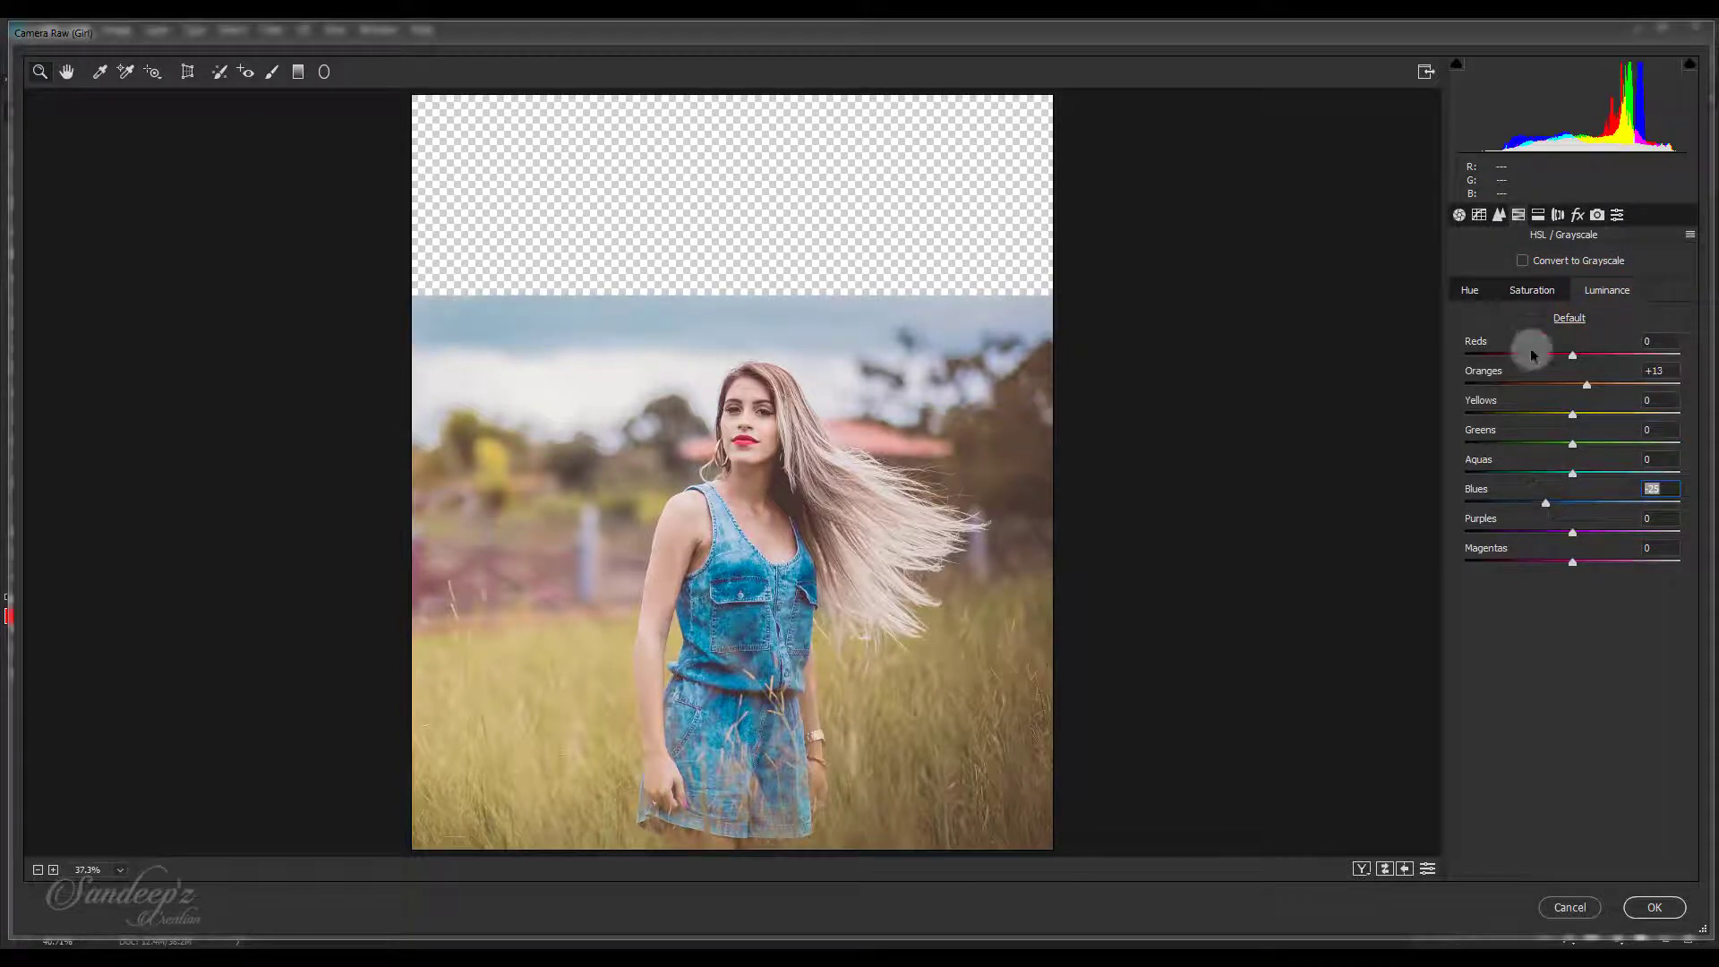
{"action": "left_click_drag", "start_coordinate": [1570, 356], "coordinate": [1552, 356]}
{"action": "left_click", "coordinate": [1486, 292]}
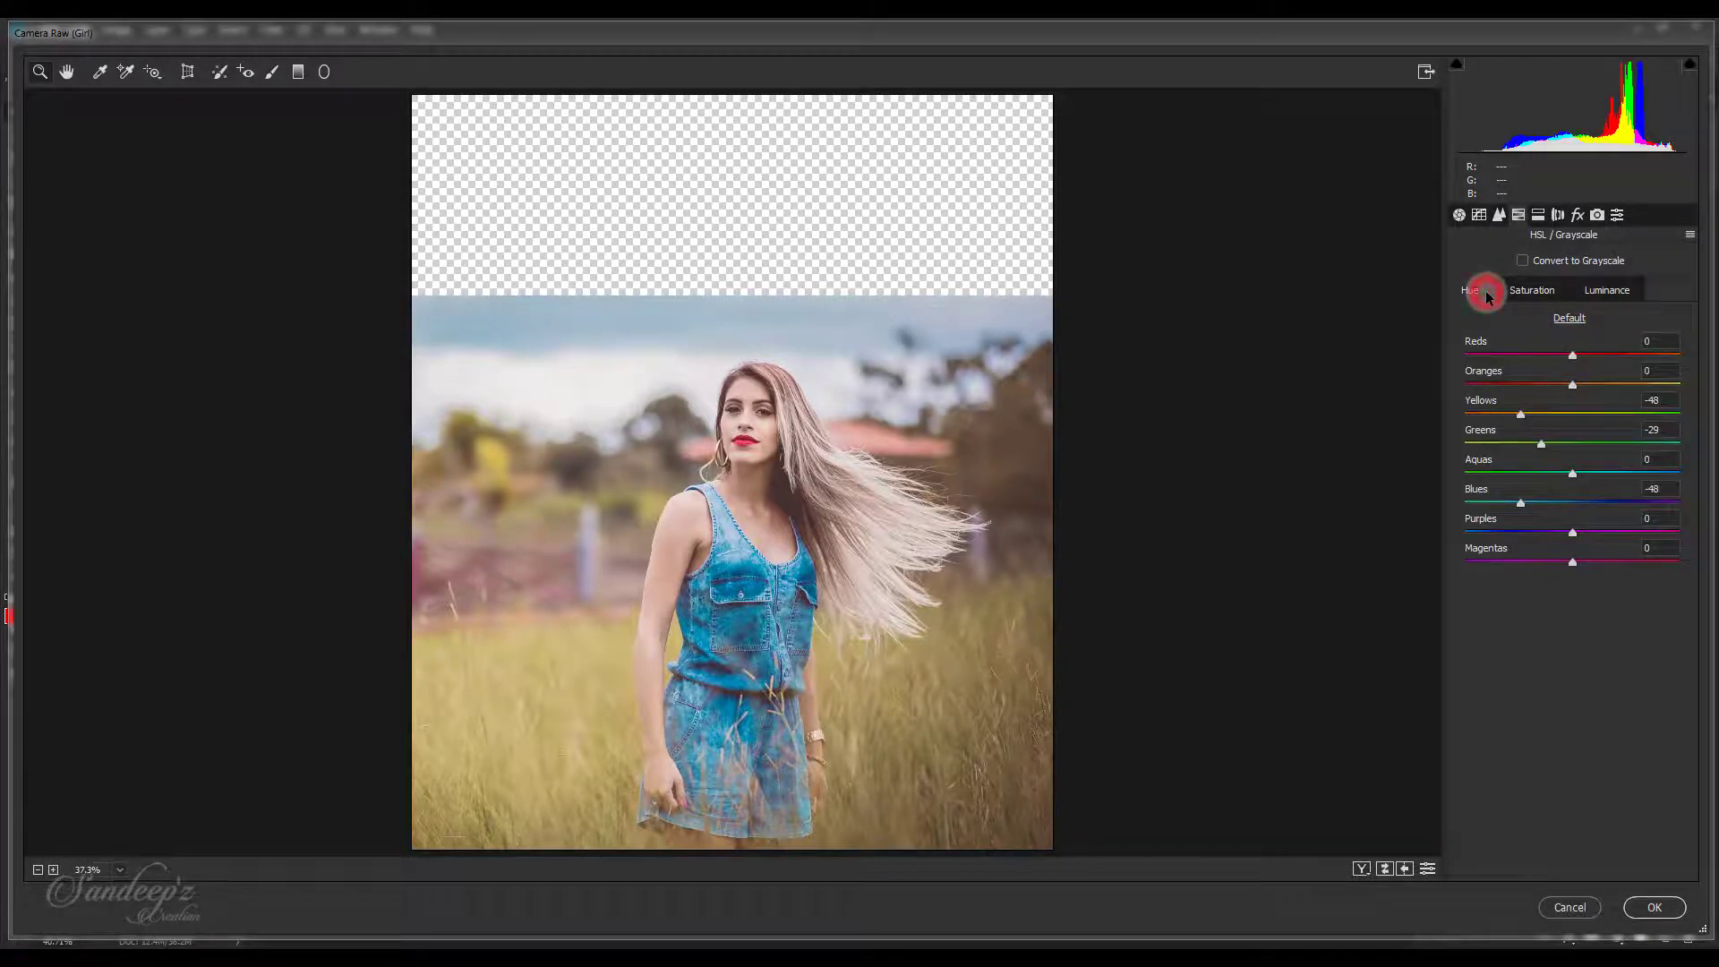
Set luminance noise reduction to 47 with contrast 49, apply Camera Raw, and compare.
{"action": "left_click", "coordinate": [1498, 214]}
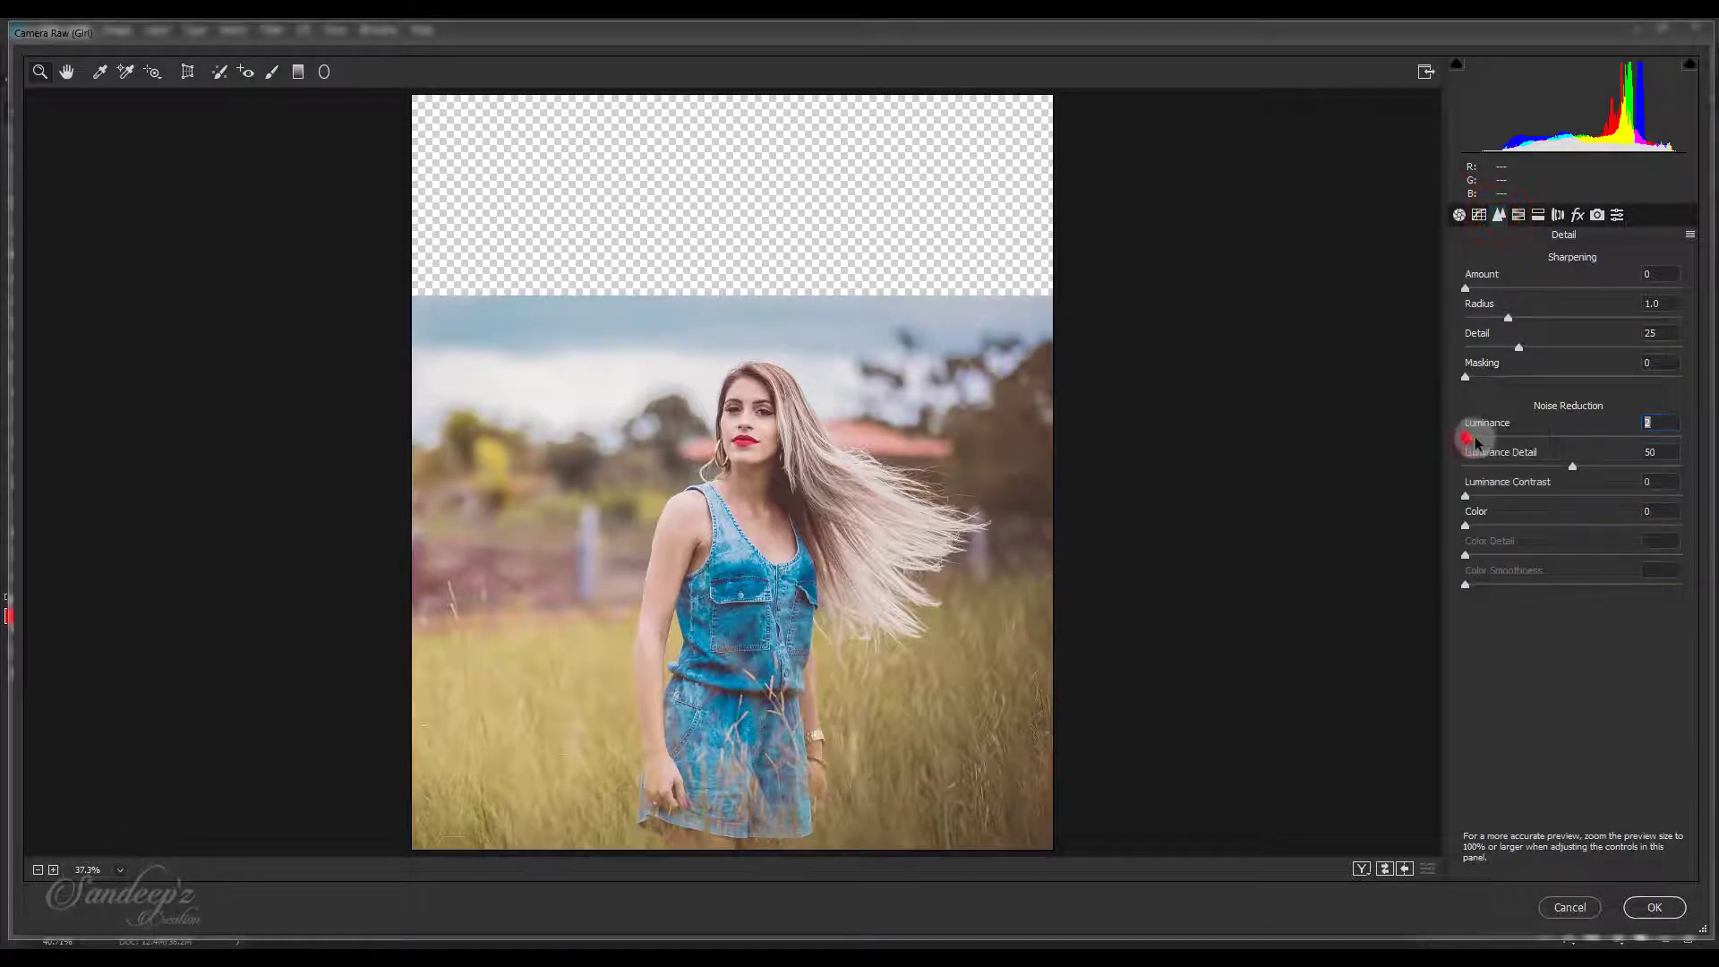
{"action": "left_click_drag", "start_coordinate": [1522, 441], "coordinate": [1565, 437]}
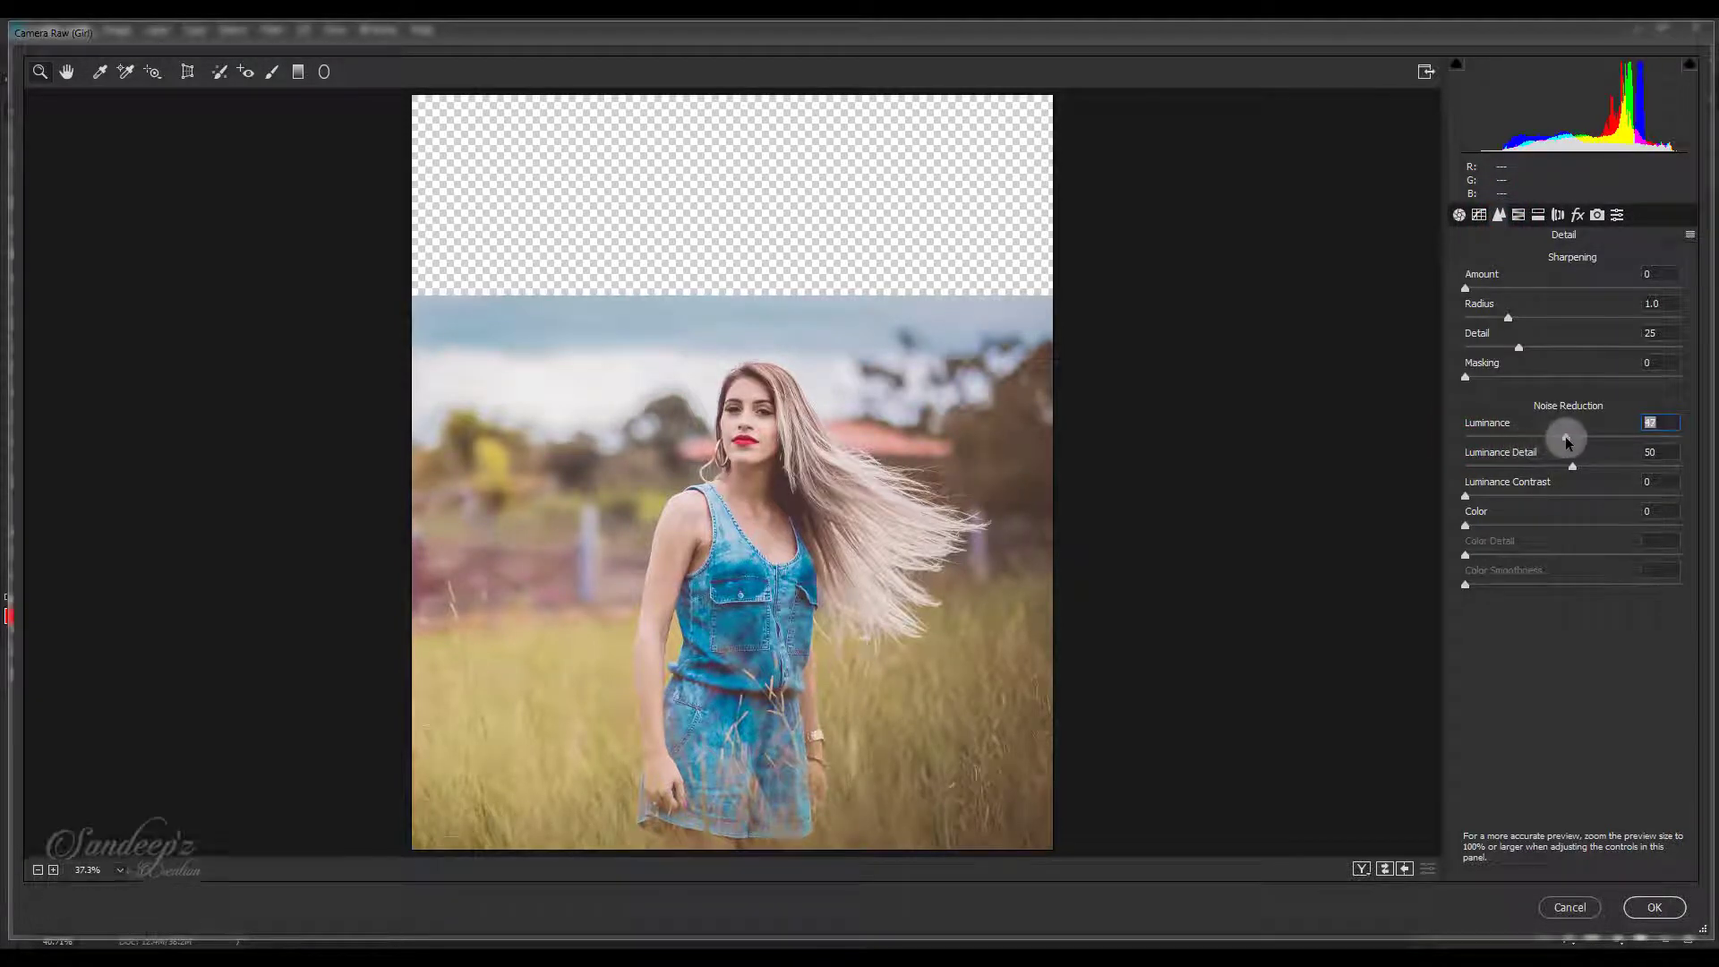
{"action": "left_click", "coordinate": [1570, 495]}
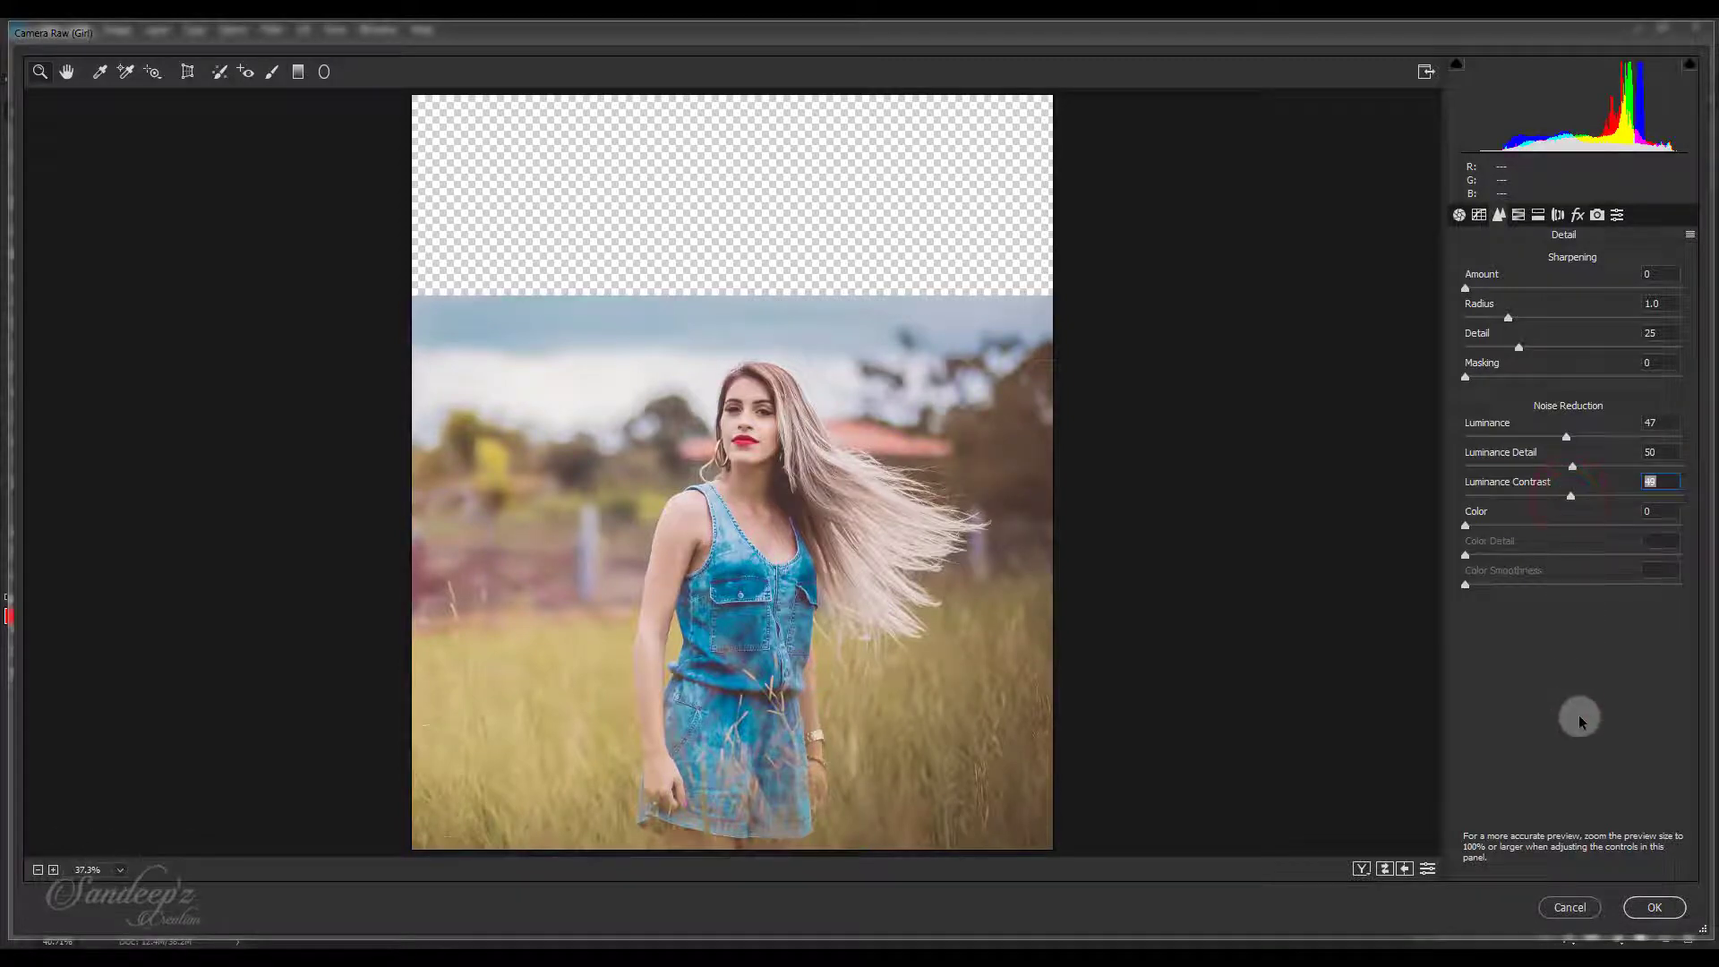
{"action": "left_click", "coordinate": [1640, 909]}
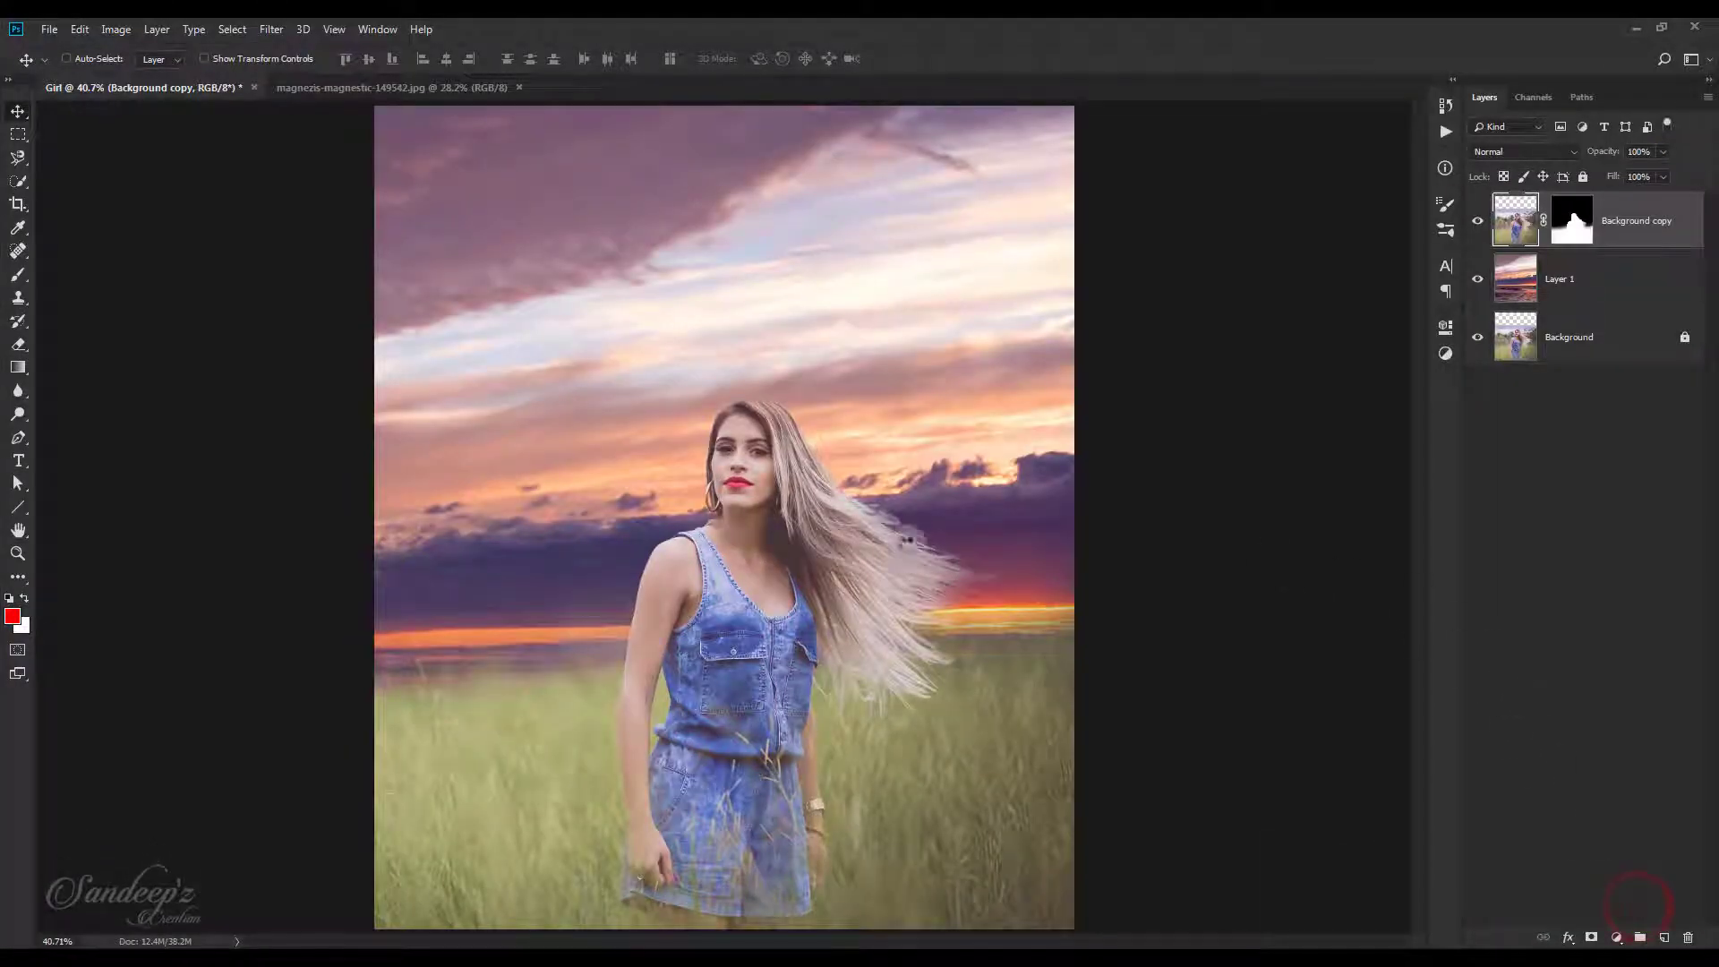
{"action": "left_click", "coordinate": [1479, 221]}
{"action": "left_click", "coordinate": [1482, 220]}
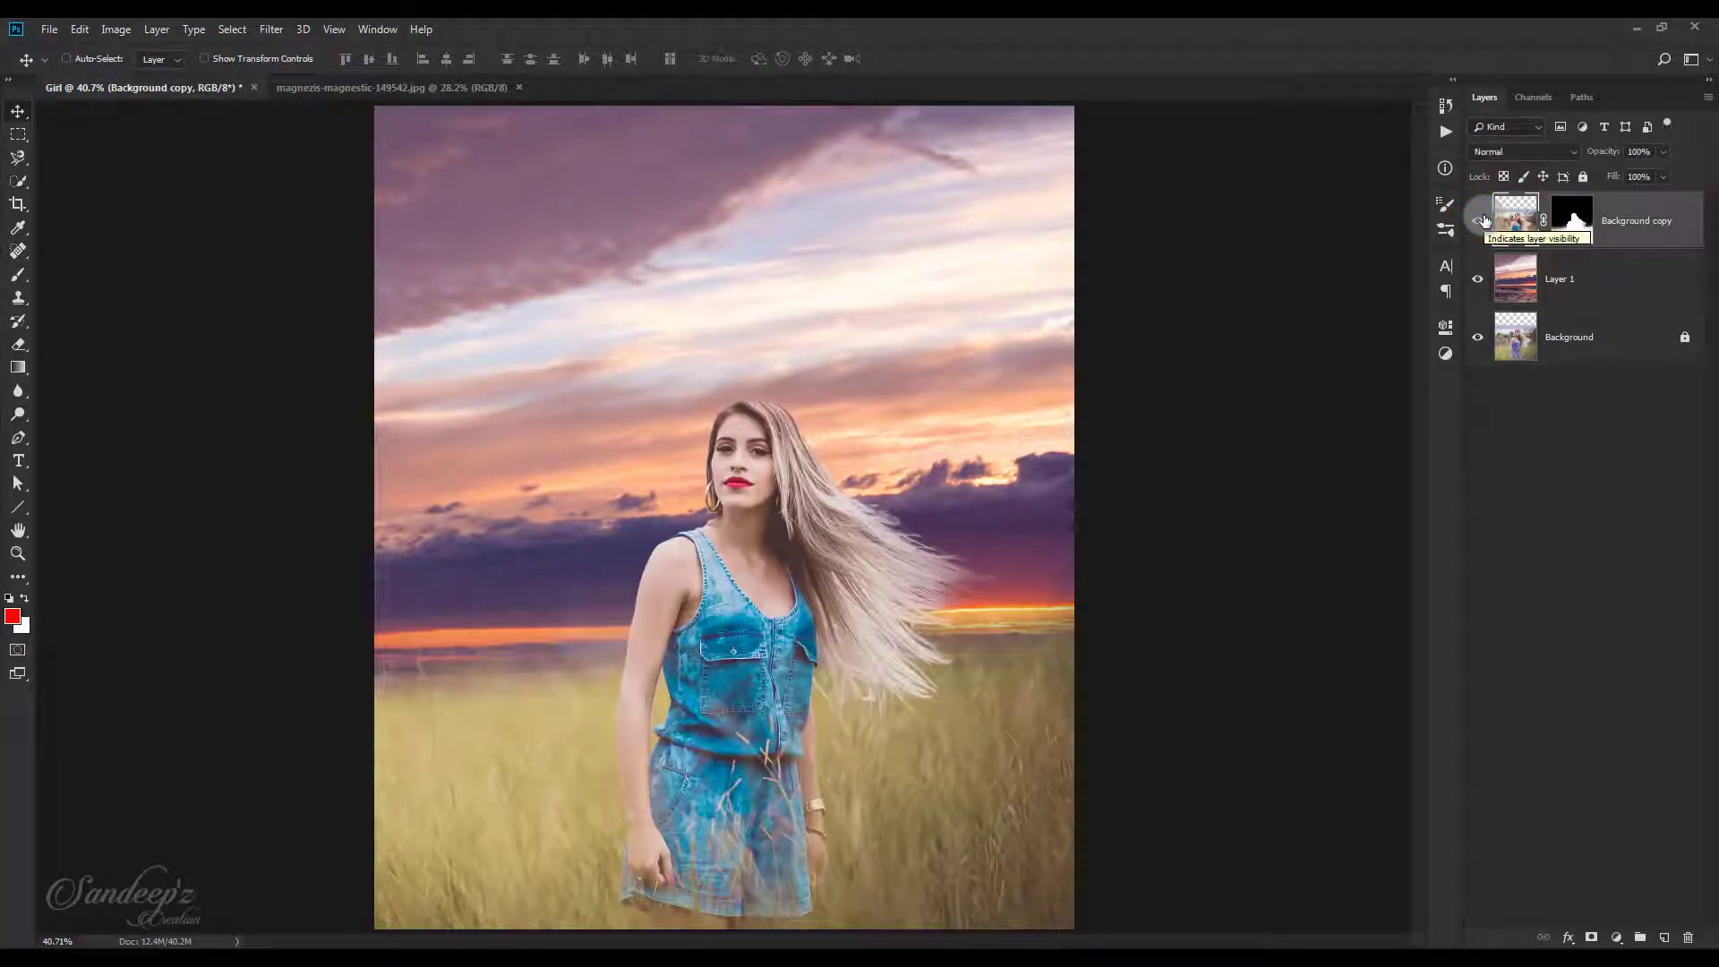
Apply a 15-pixel Gaussian Blur to the sunset sky Layer 1.
{"action": "left_click", "coordinate": [1606, 259]}
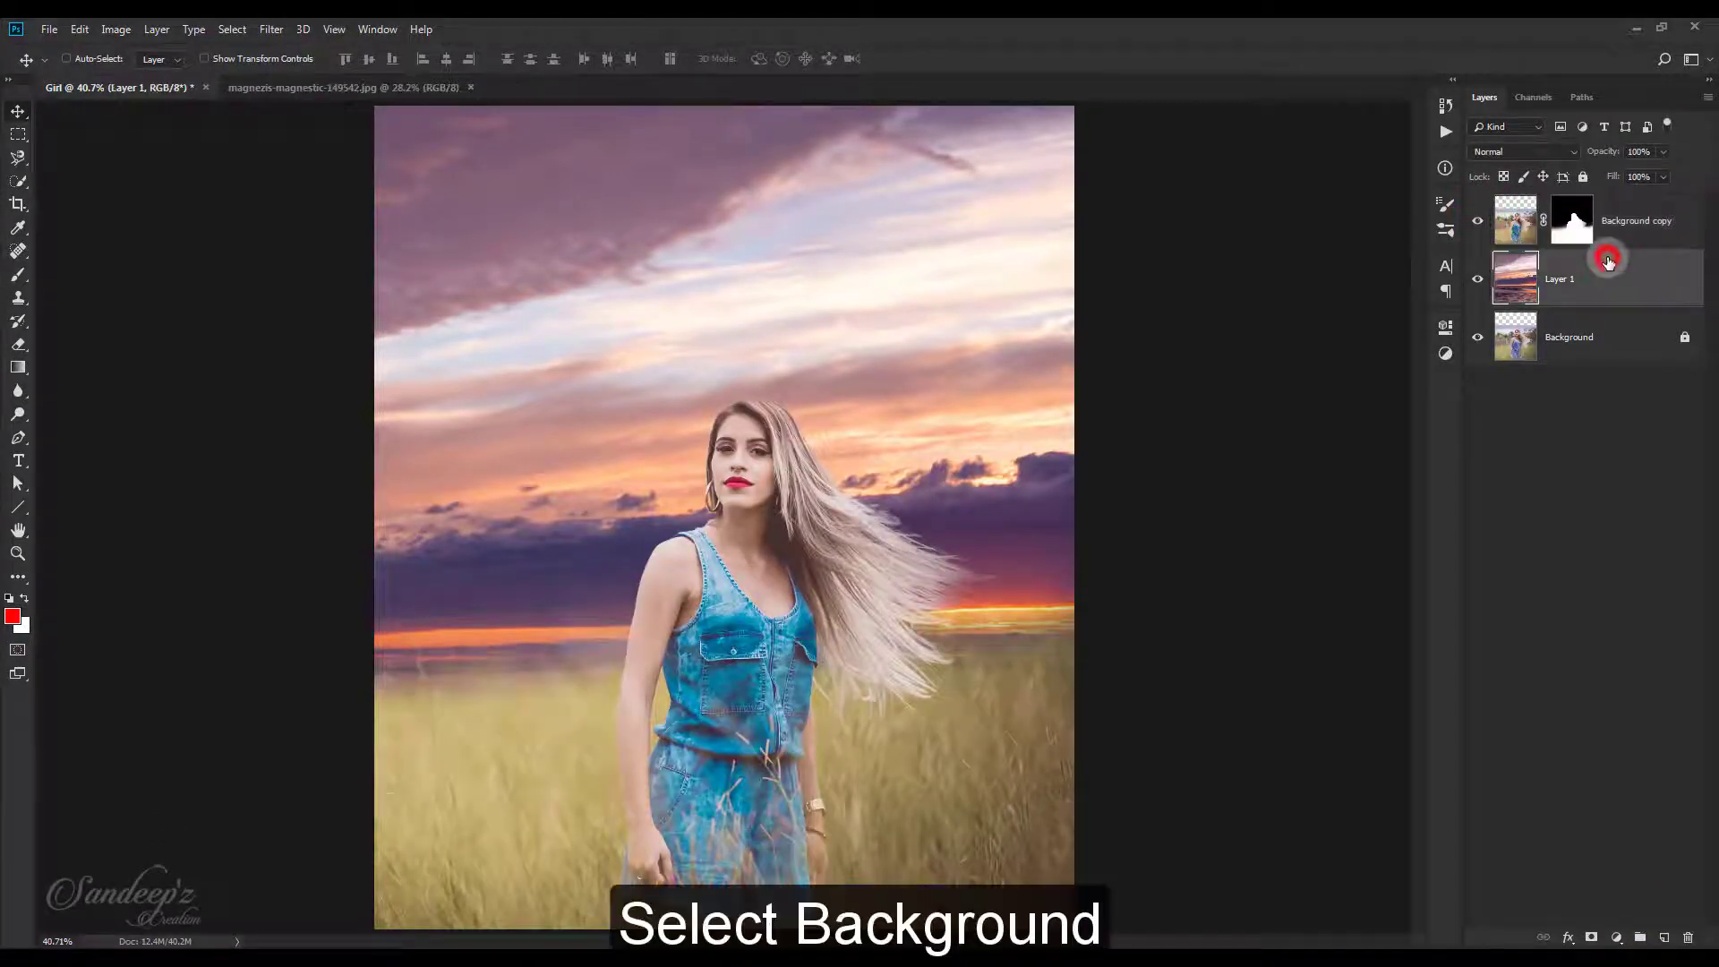
{"action": "left_click", "coordinate": [272, 28]}
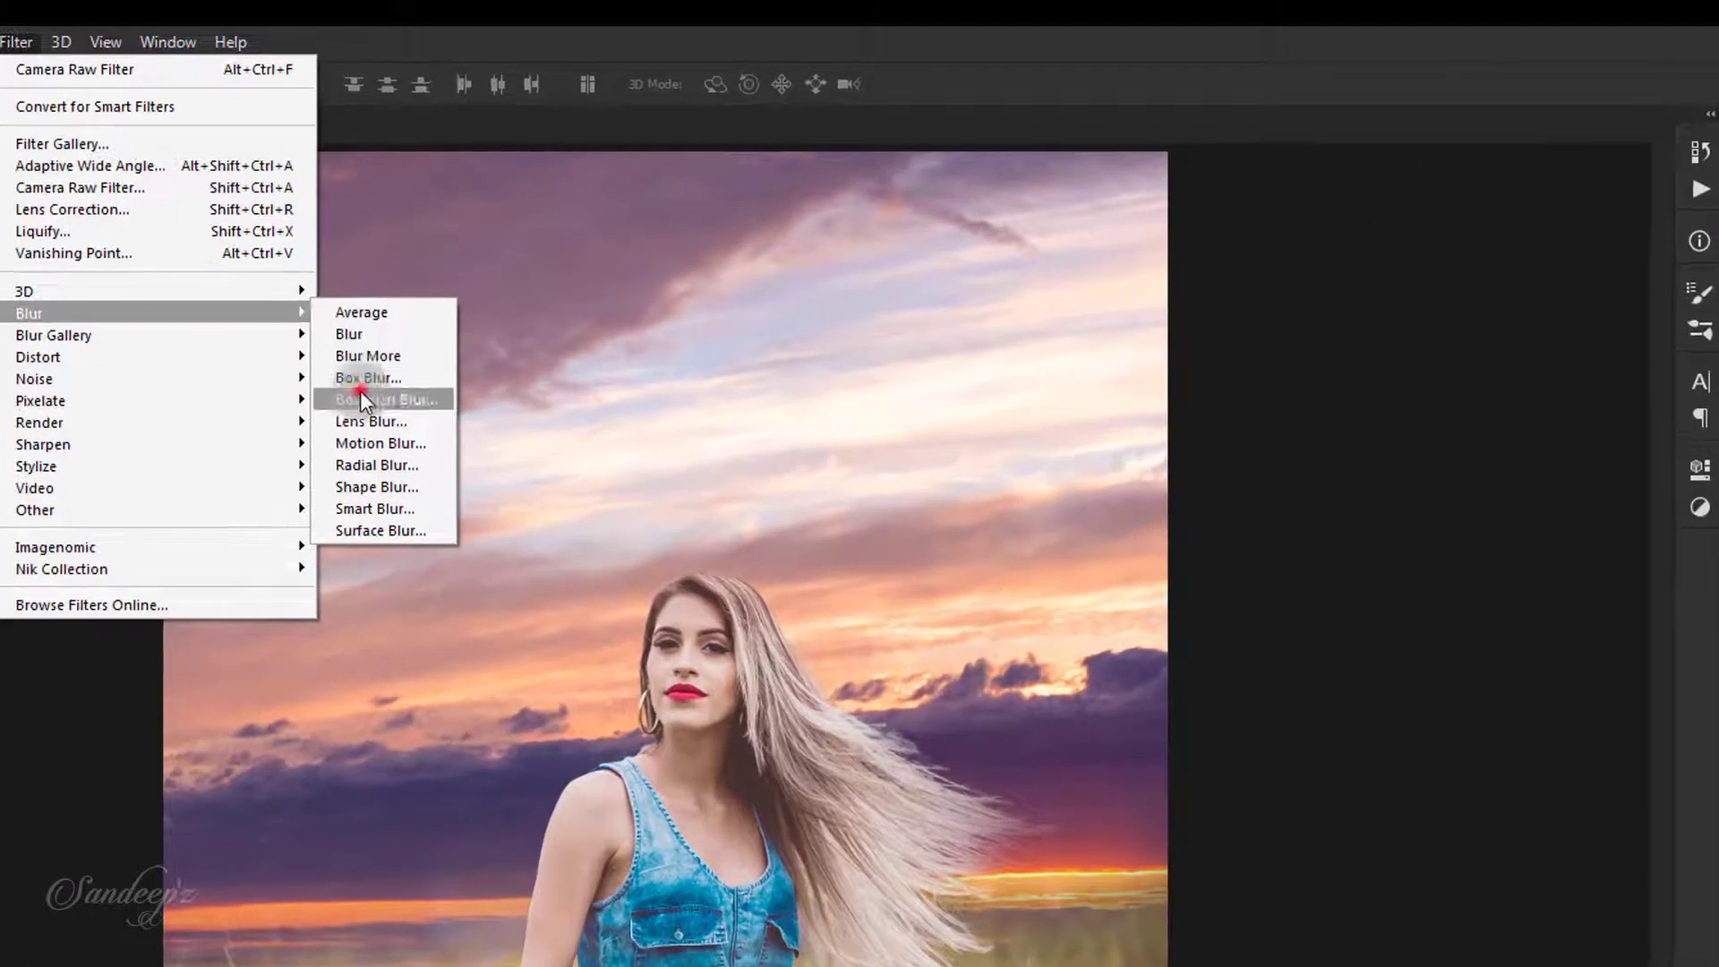
{"action": "mouse_move", "coordinate": [282, 218]}
{"action": "left_click", "coordinate": [513, 277]}
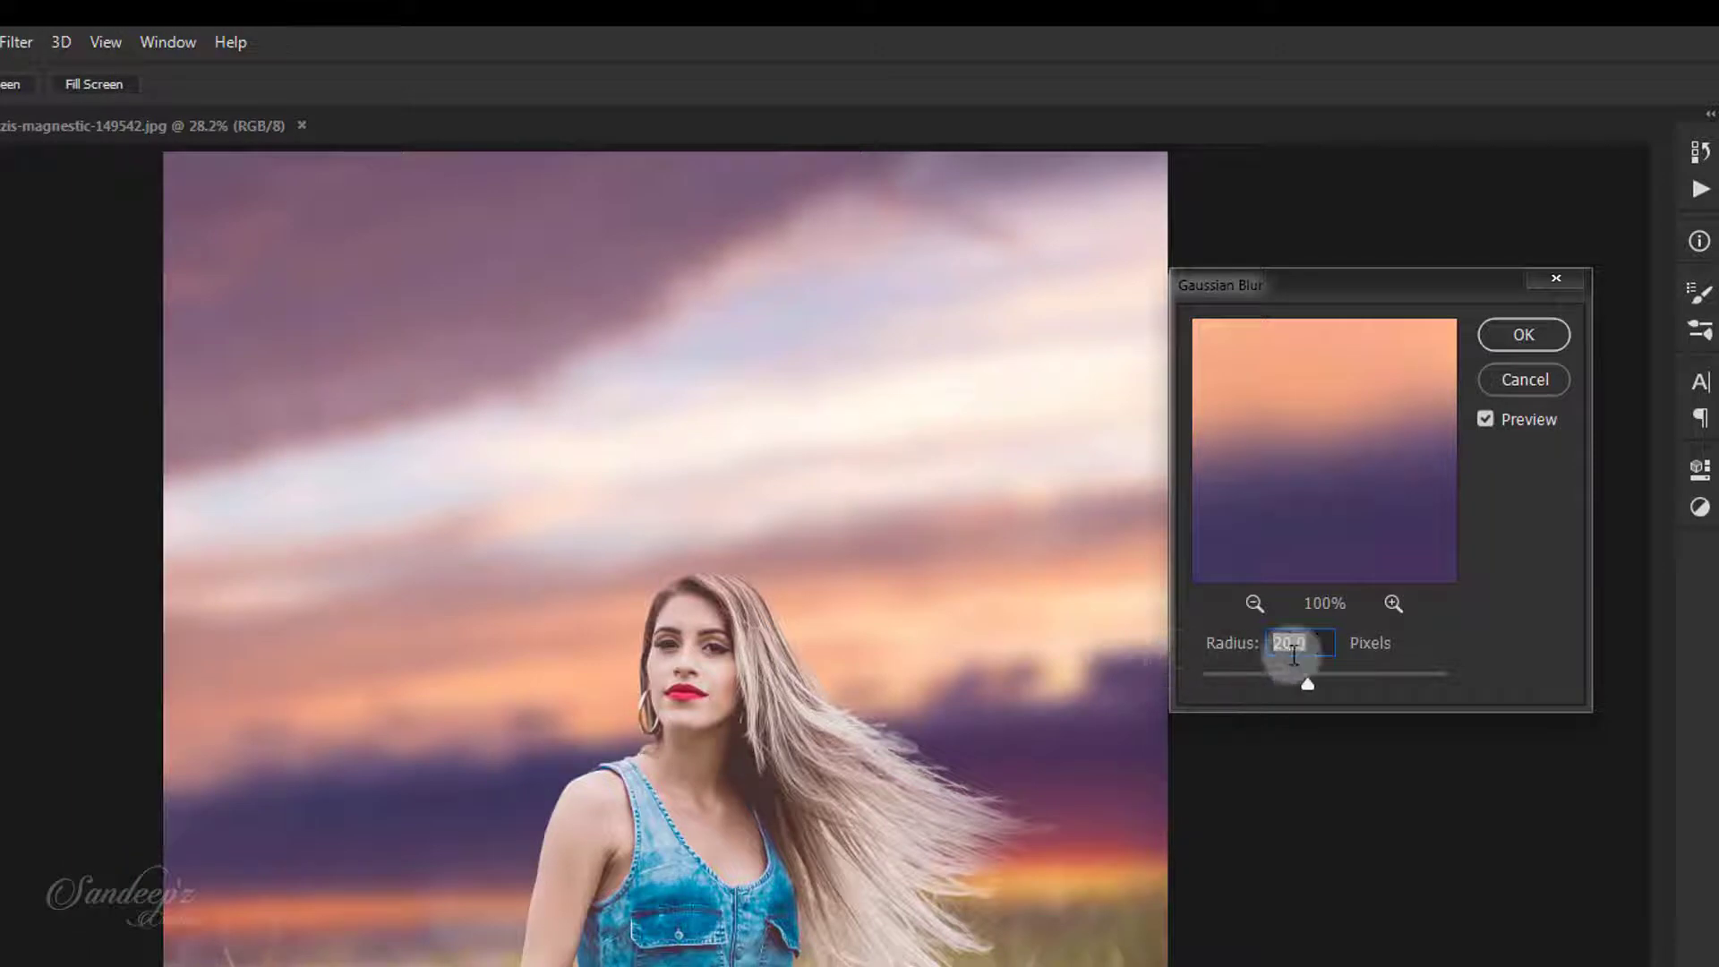
{"action": "double_click", "coordinate": [1293, 646]}
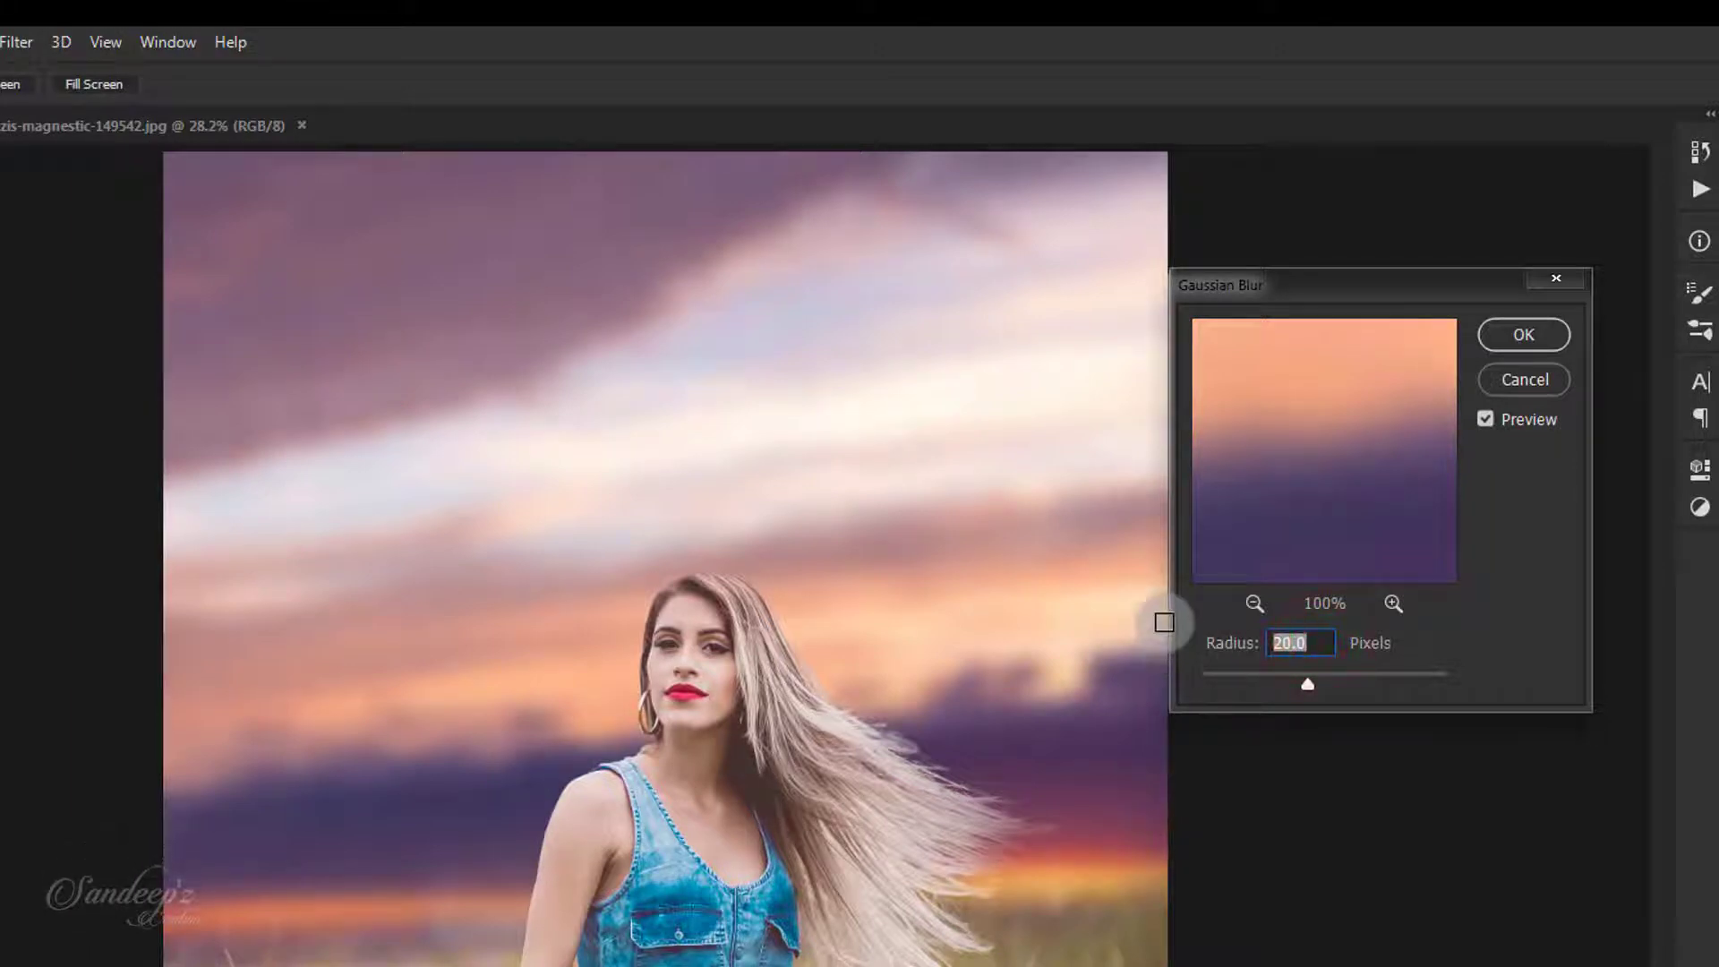
{"action": "type", "text": "15"}
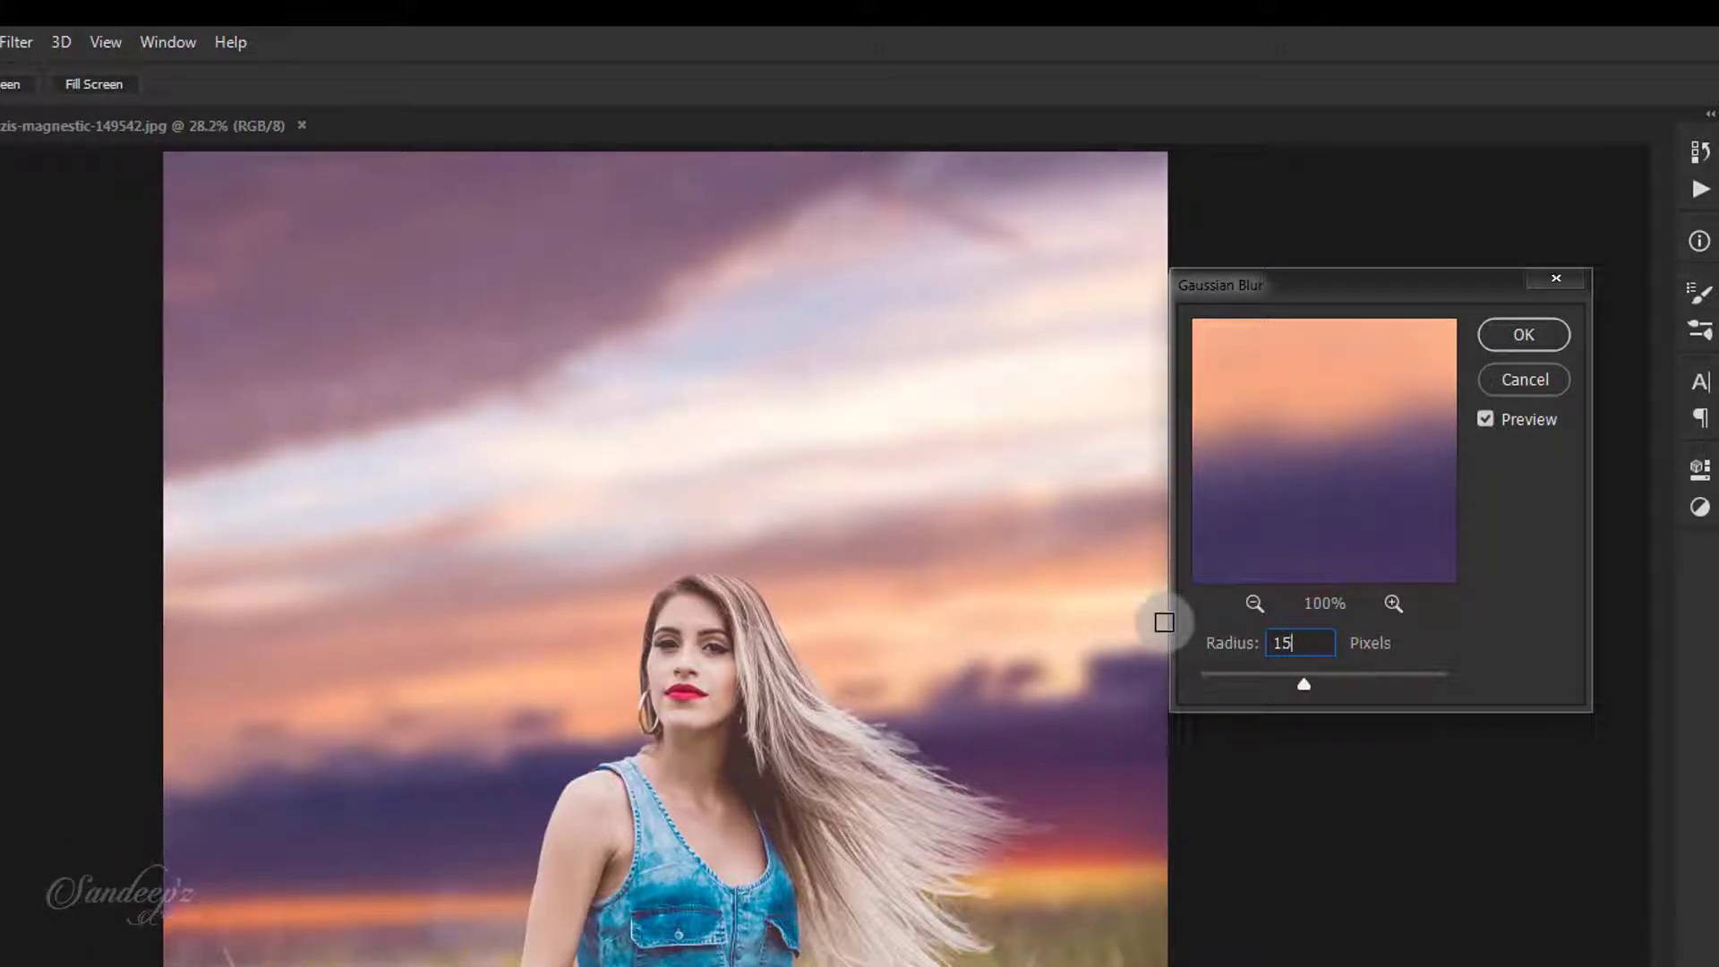
{"action": "left_click", "coordinate": [1519, 337]}
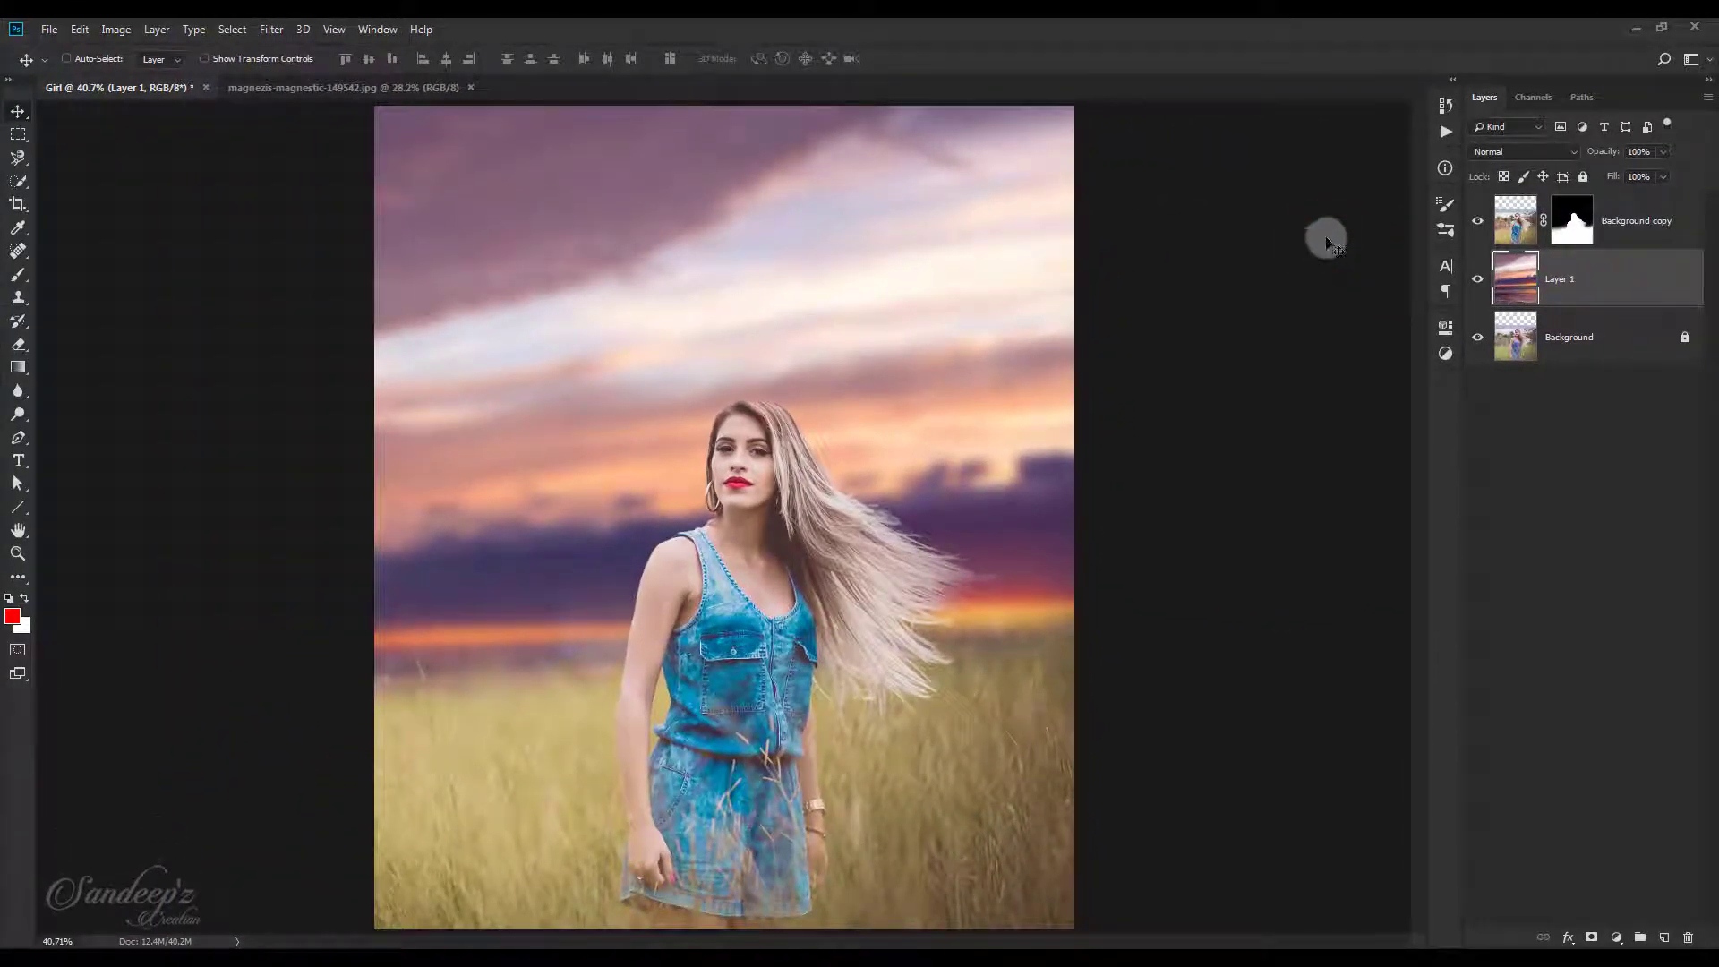
Target the girl layer's mask and set up a low-opacity black brush.
{"action": "left_click", "coordinate": [1564, 233]}
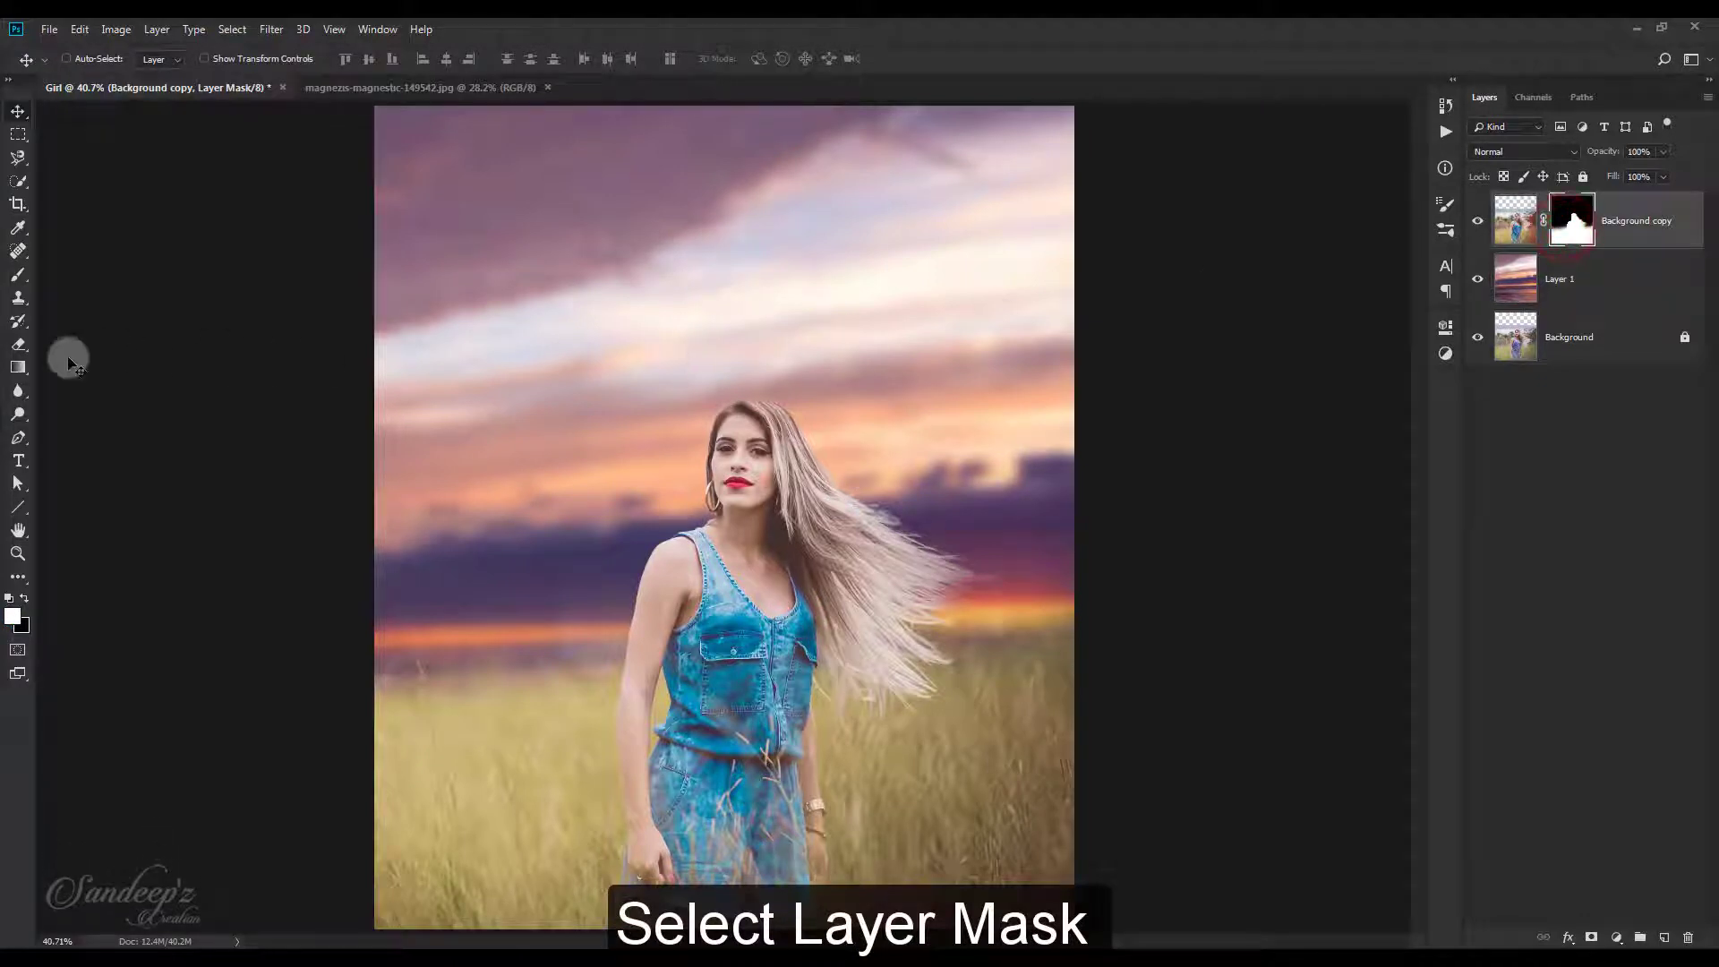
{"action": "left_click", "coordinate": [17, 275]}
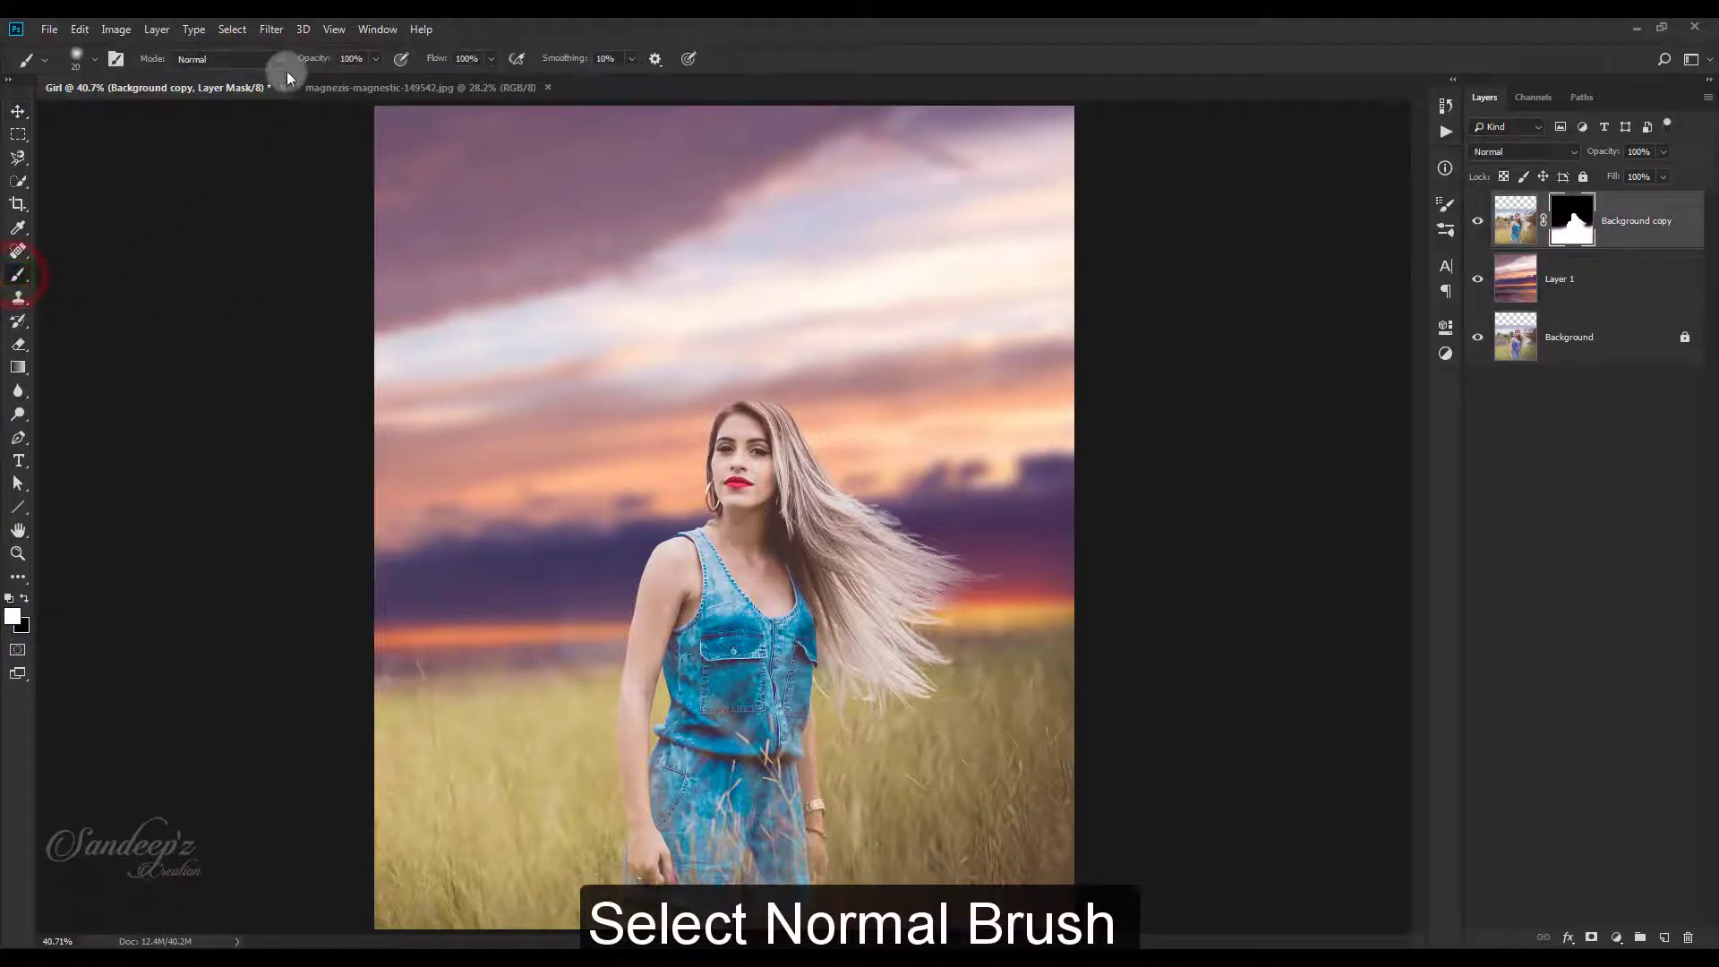
{"action": "mouse_move", "coordinate": [300, 60]}
{"action": "left_mouse_down"}
{"action": "mouse_move", "coordinate": [224, 60]}
{"action": "mouse_move", "coordinate": [245, 60]}
{"action": "left_mouse_up"}
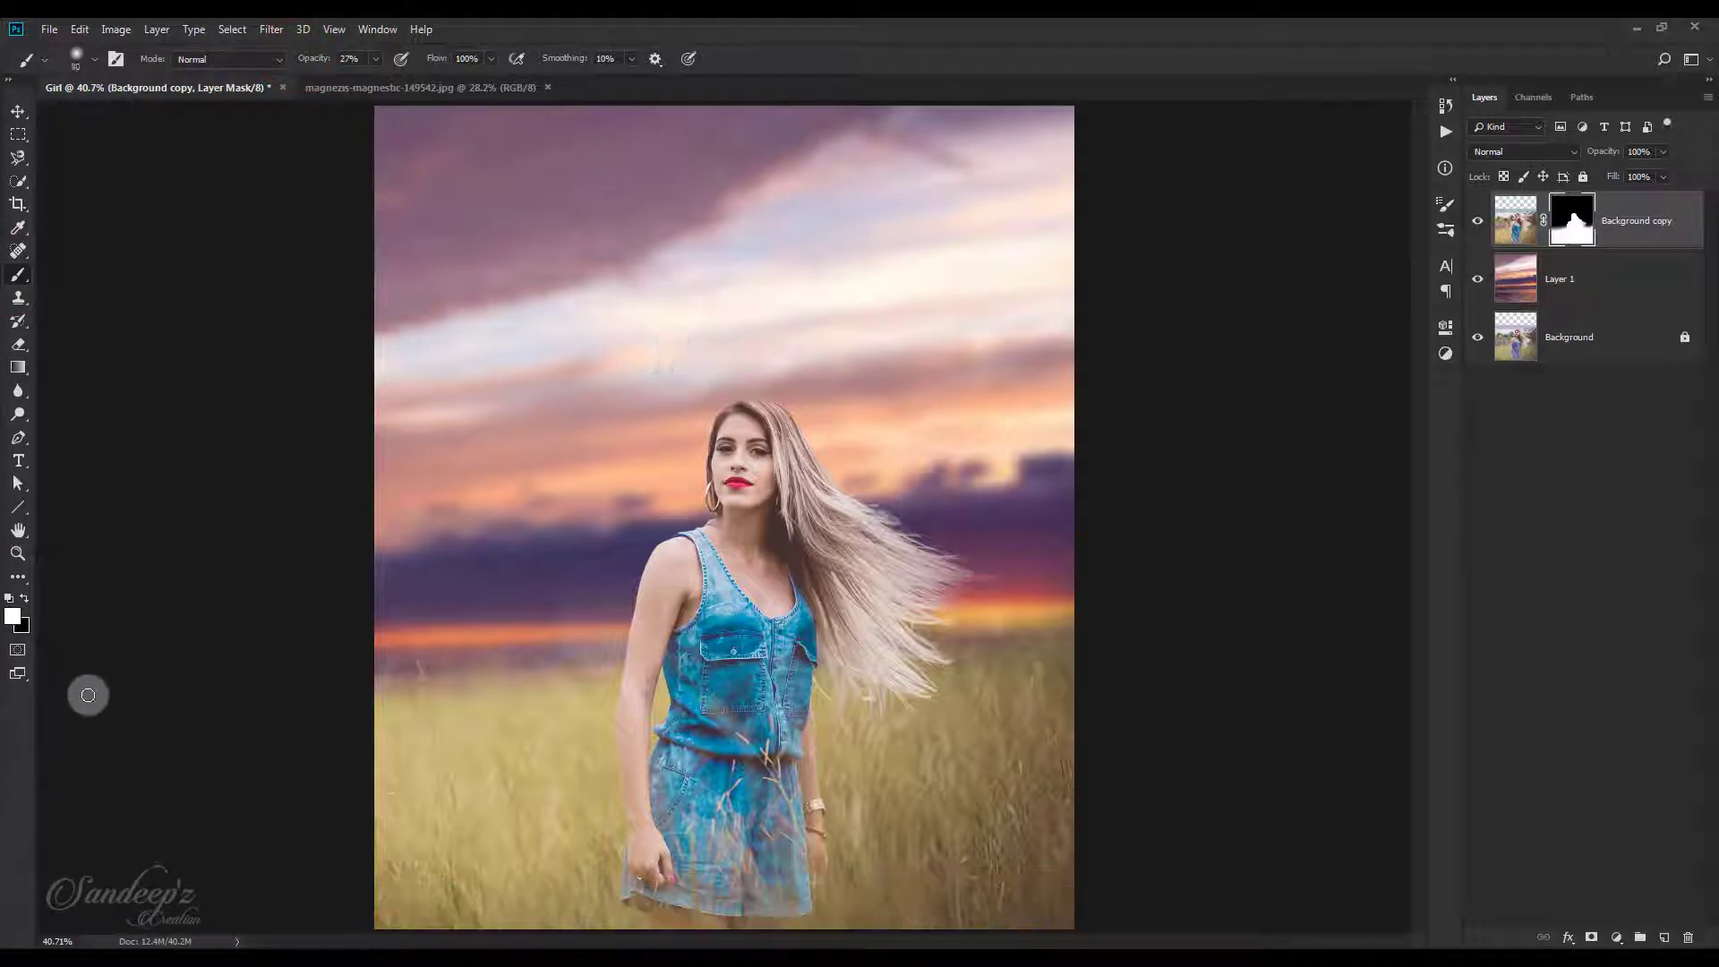
{"action": "left_click", "coordinate": [33, 598]}
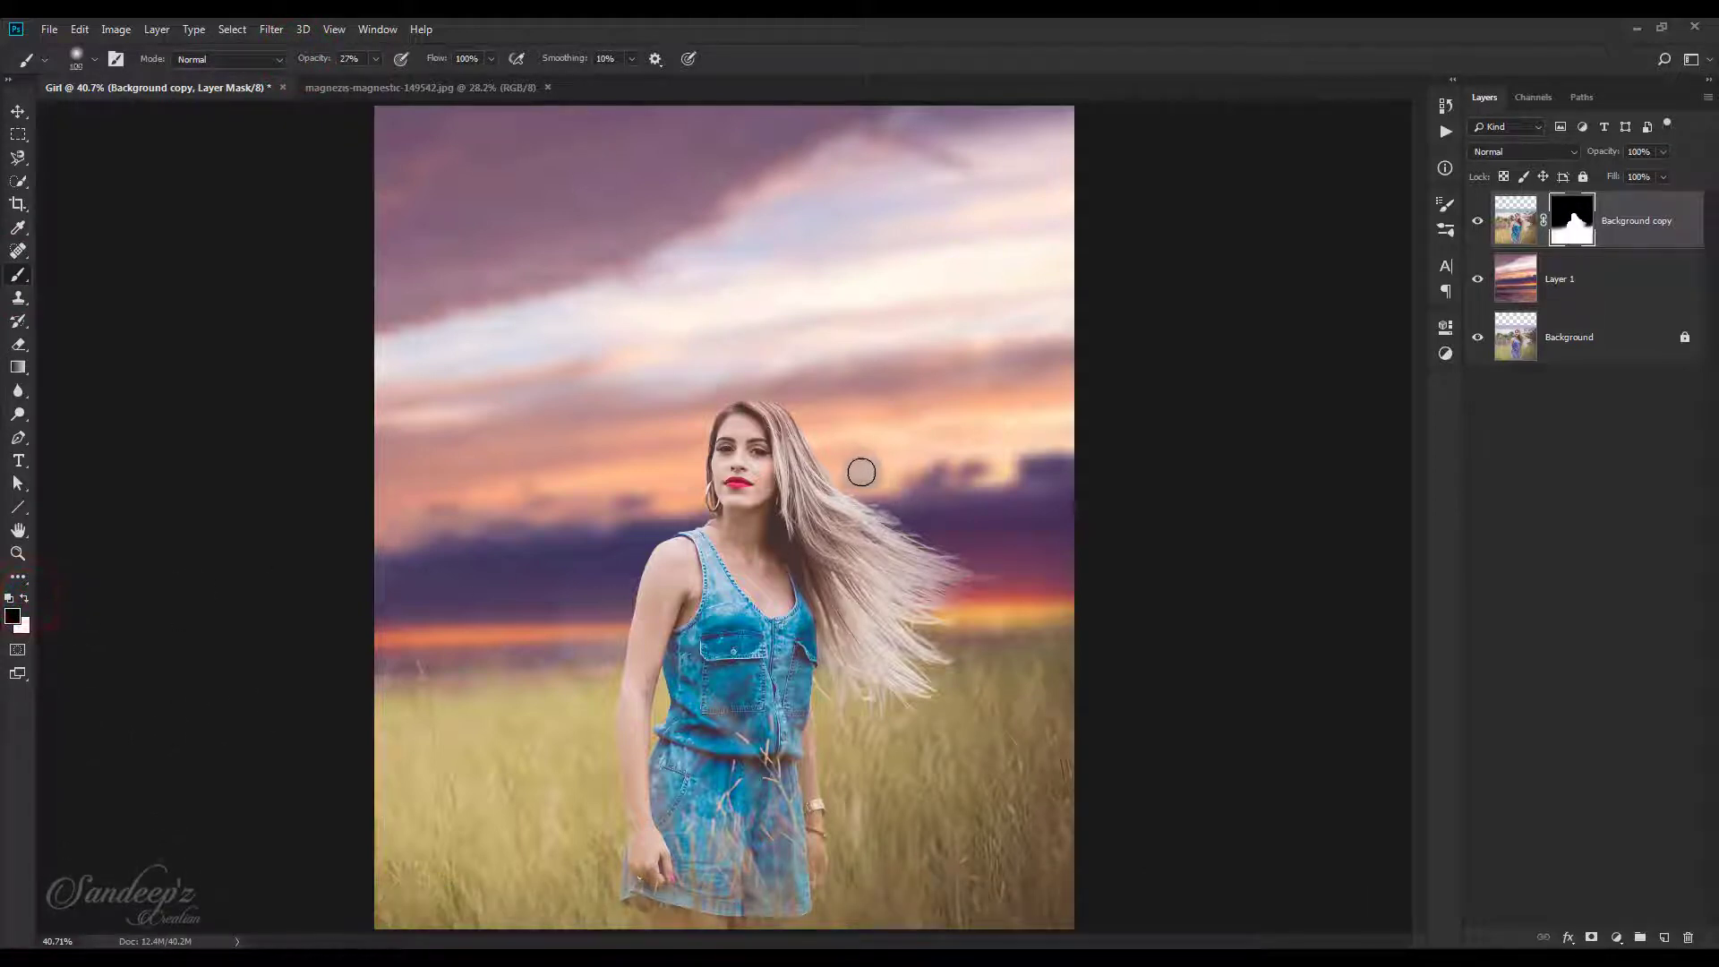
Paint the mask around the hair edge so it blends into the sky.
{"action": "left_click_drag", "start_coordinate": [877, 492], "coordinate": [888, 498]}
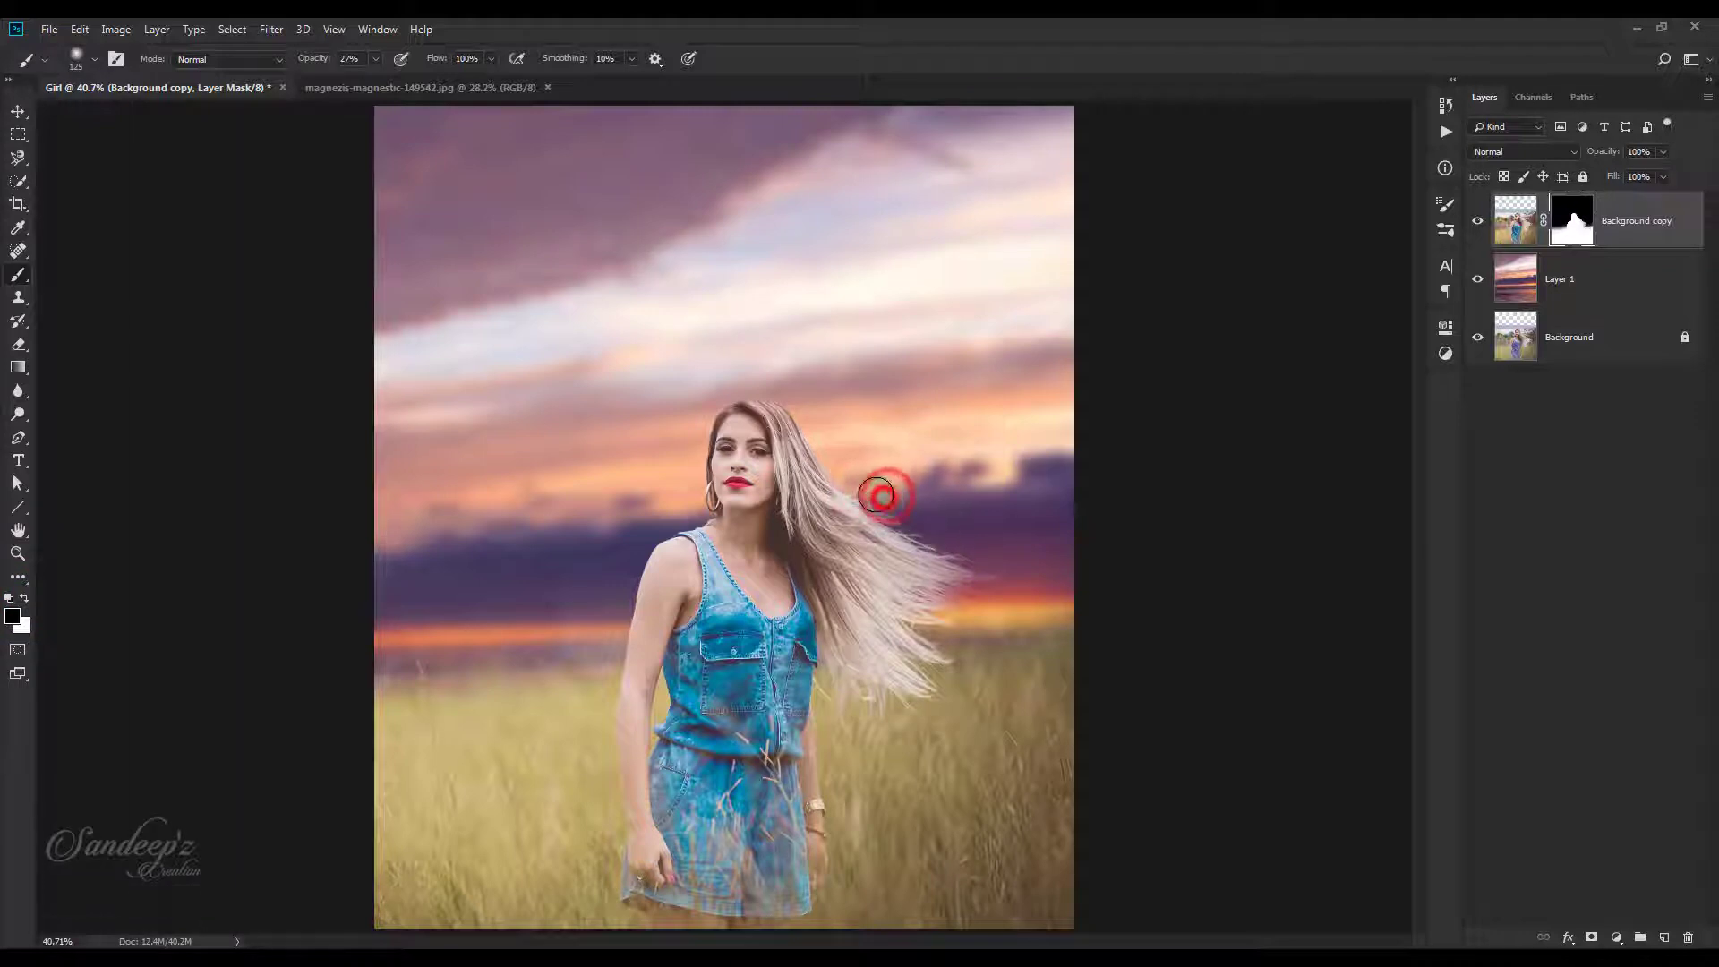
{"action": "left_click", "coordinate": [891, 497]}
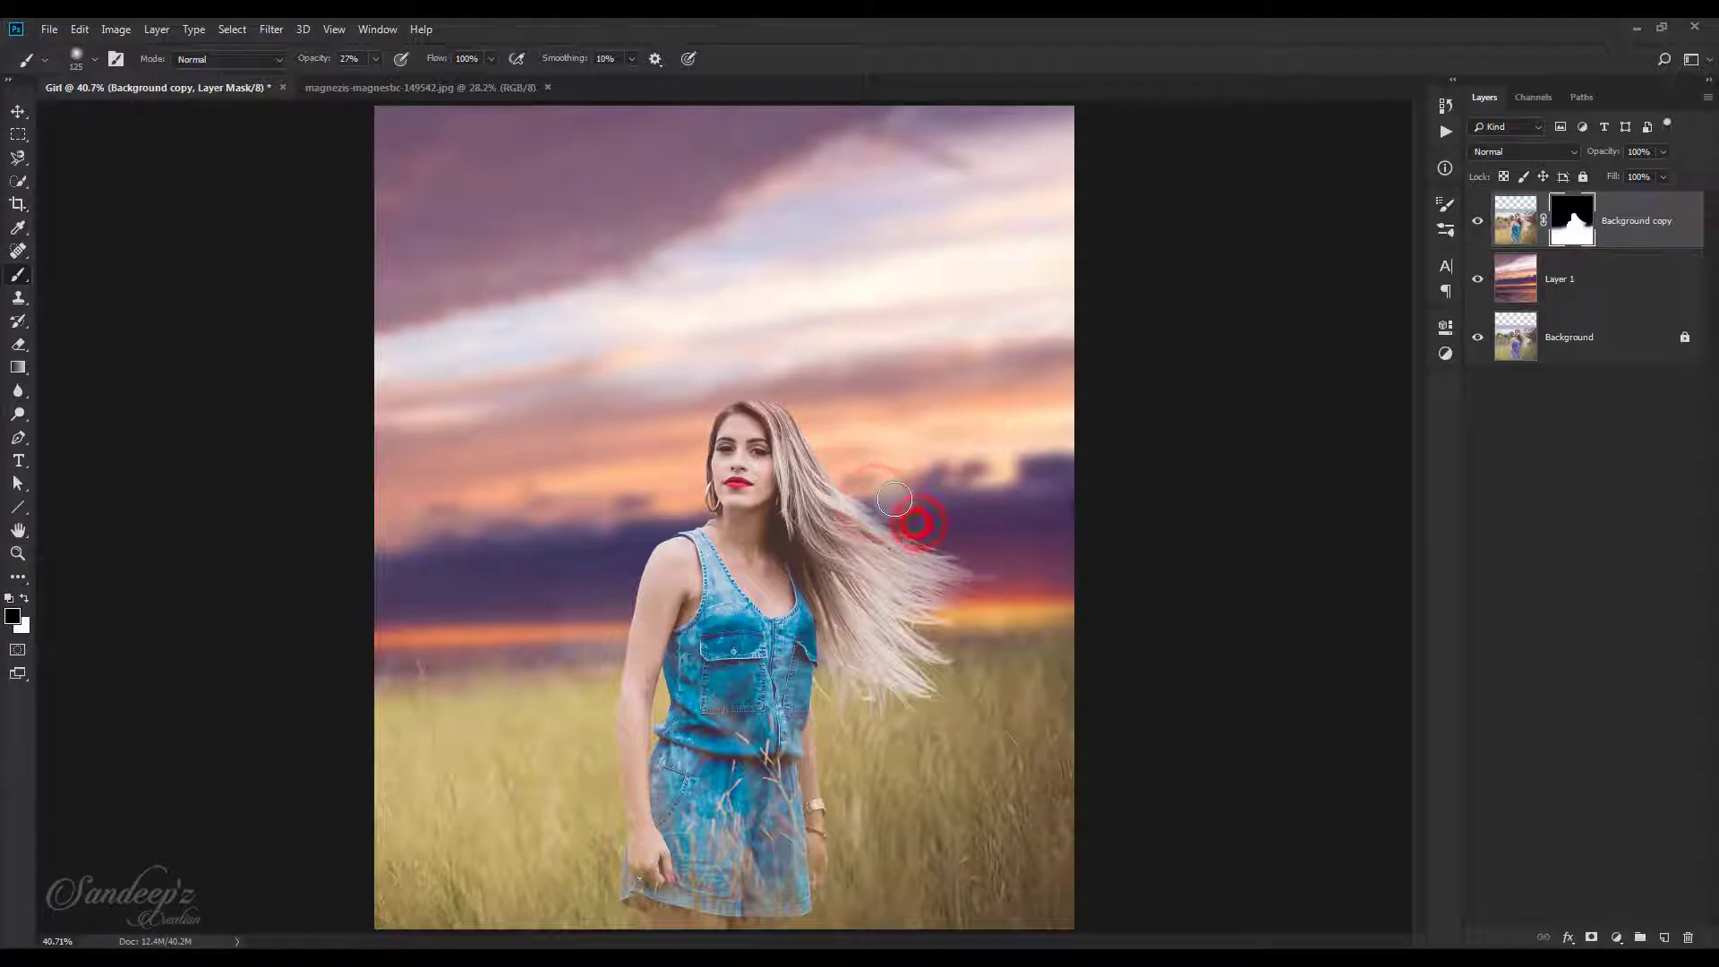
{"action": "left_click", "coordinate": [891, 507]}
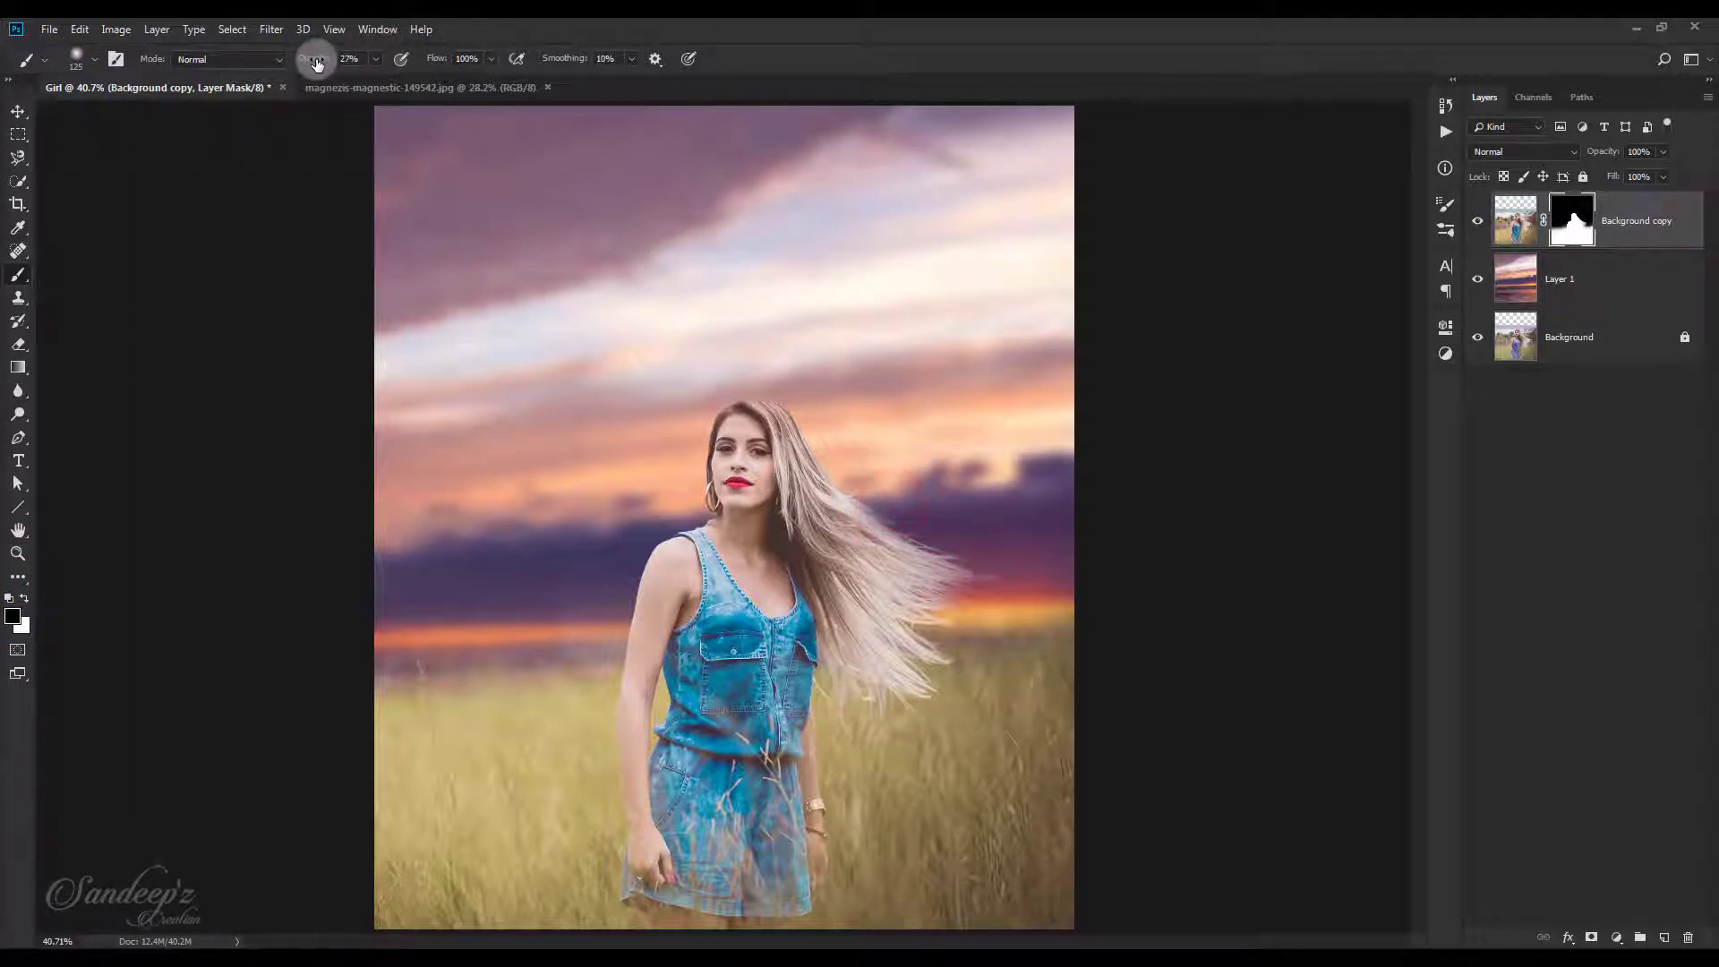
{"action": "left_click", "coordinate": [875, 488]}
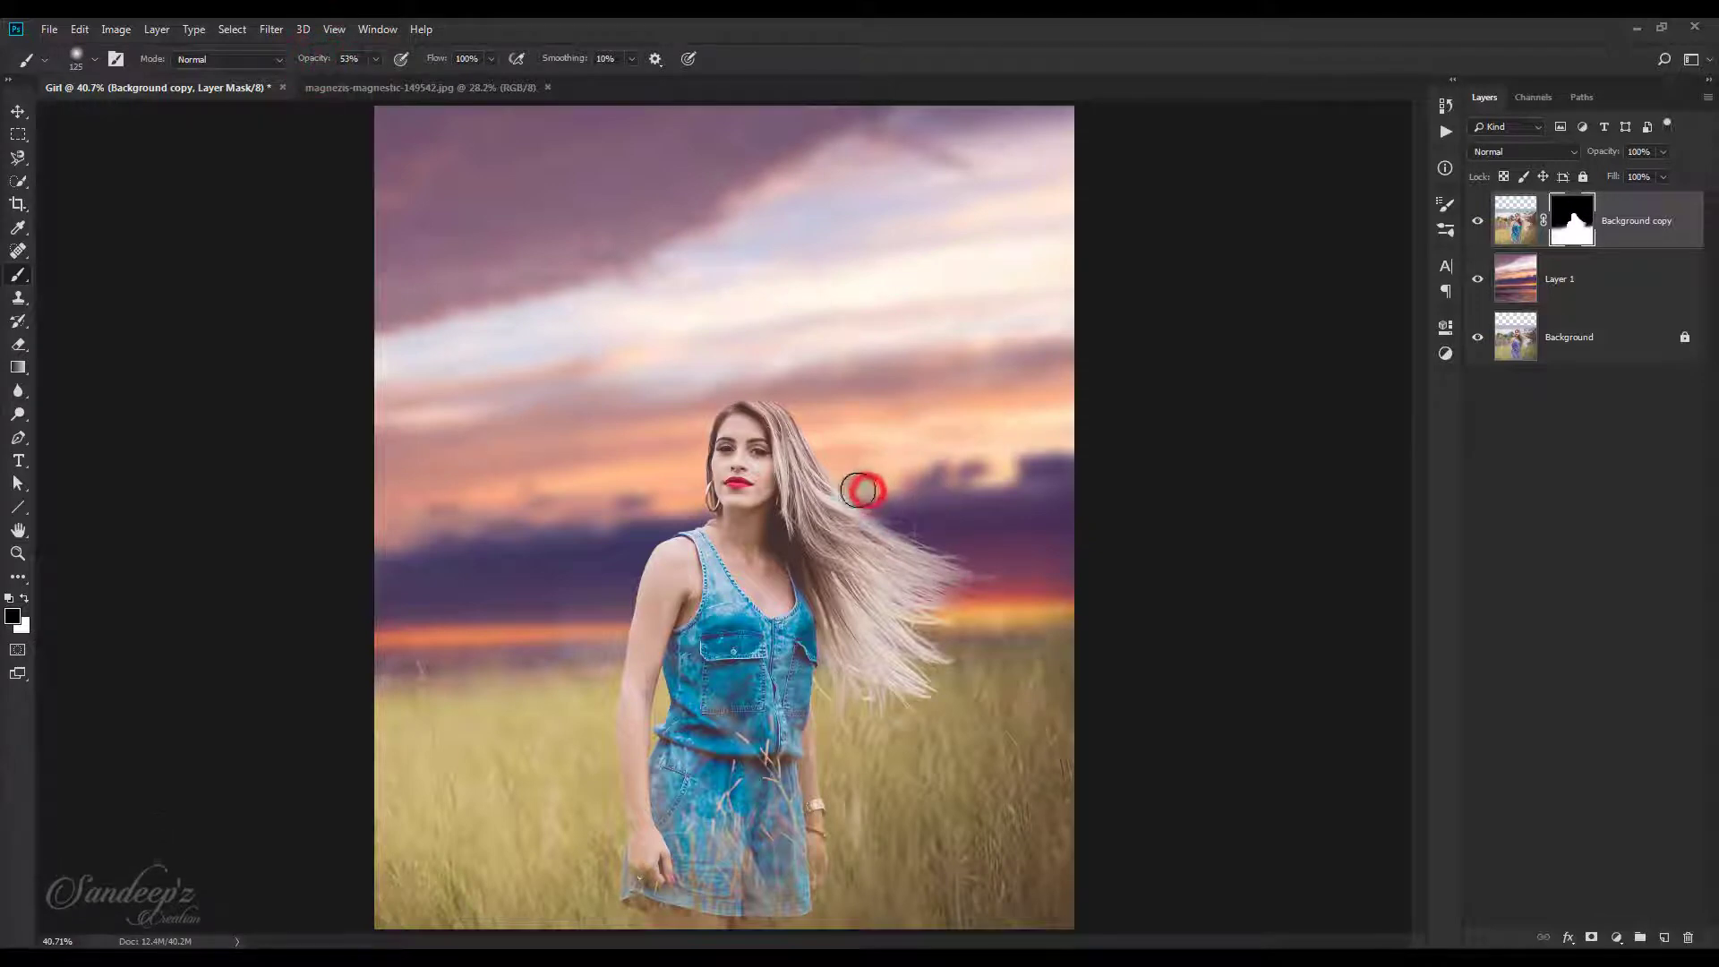
{"action": "left_click", "coordinate": [947, 540]}
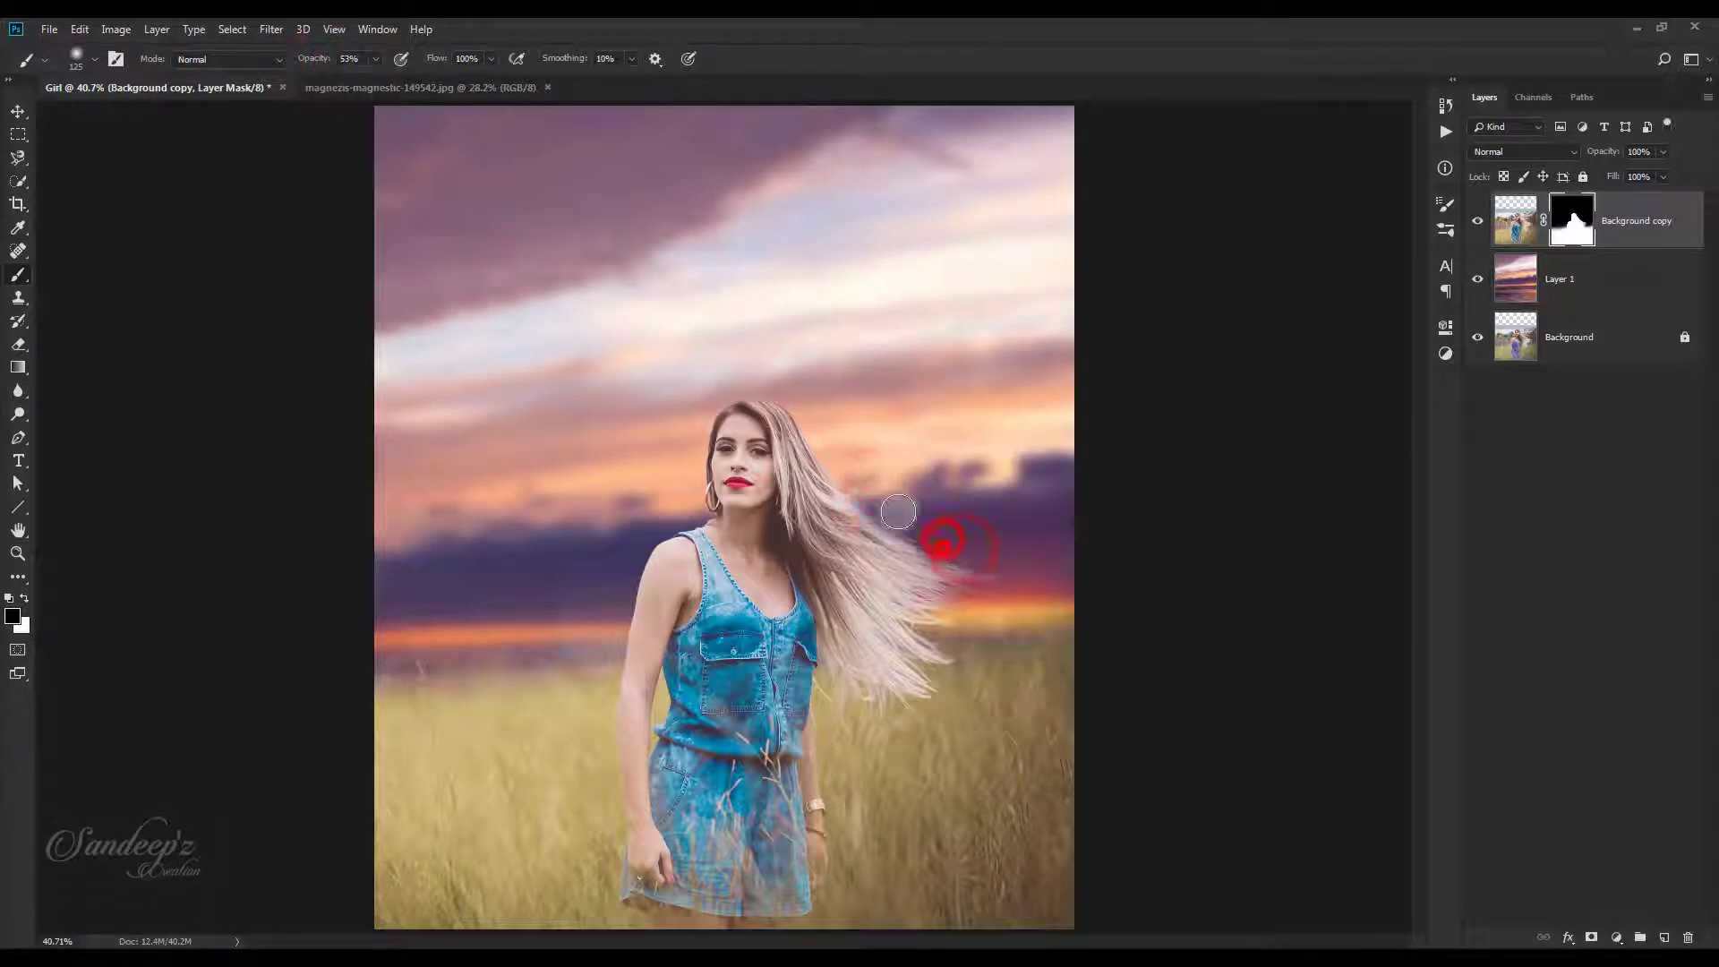
{"action": "left_click", "coordinate": [852, 470]}
{"action": "left_click", "coordinate": [895, 498]}
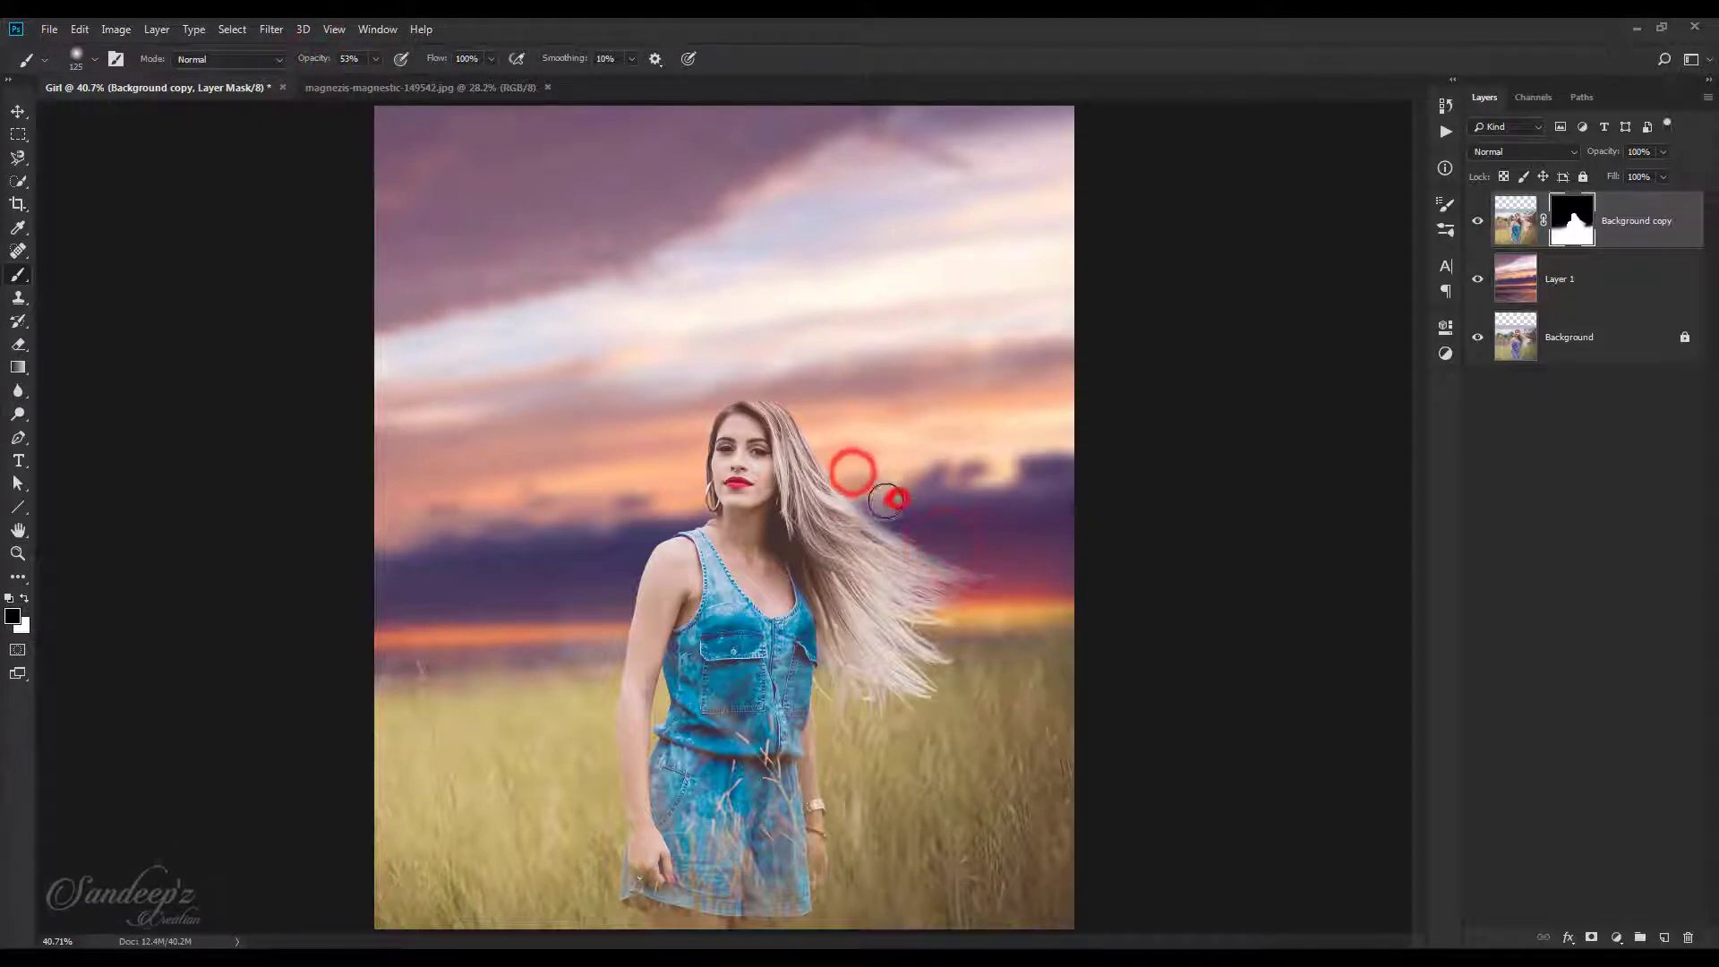
{"action": "left_click", "coordinate": [958, 625]}
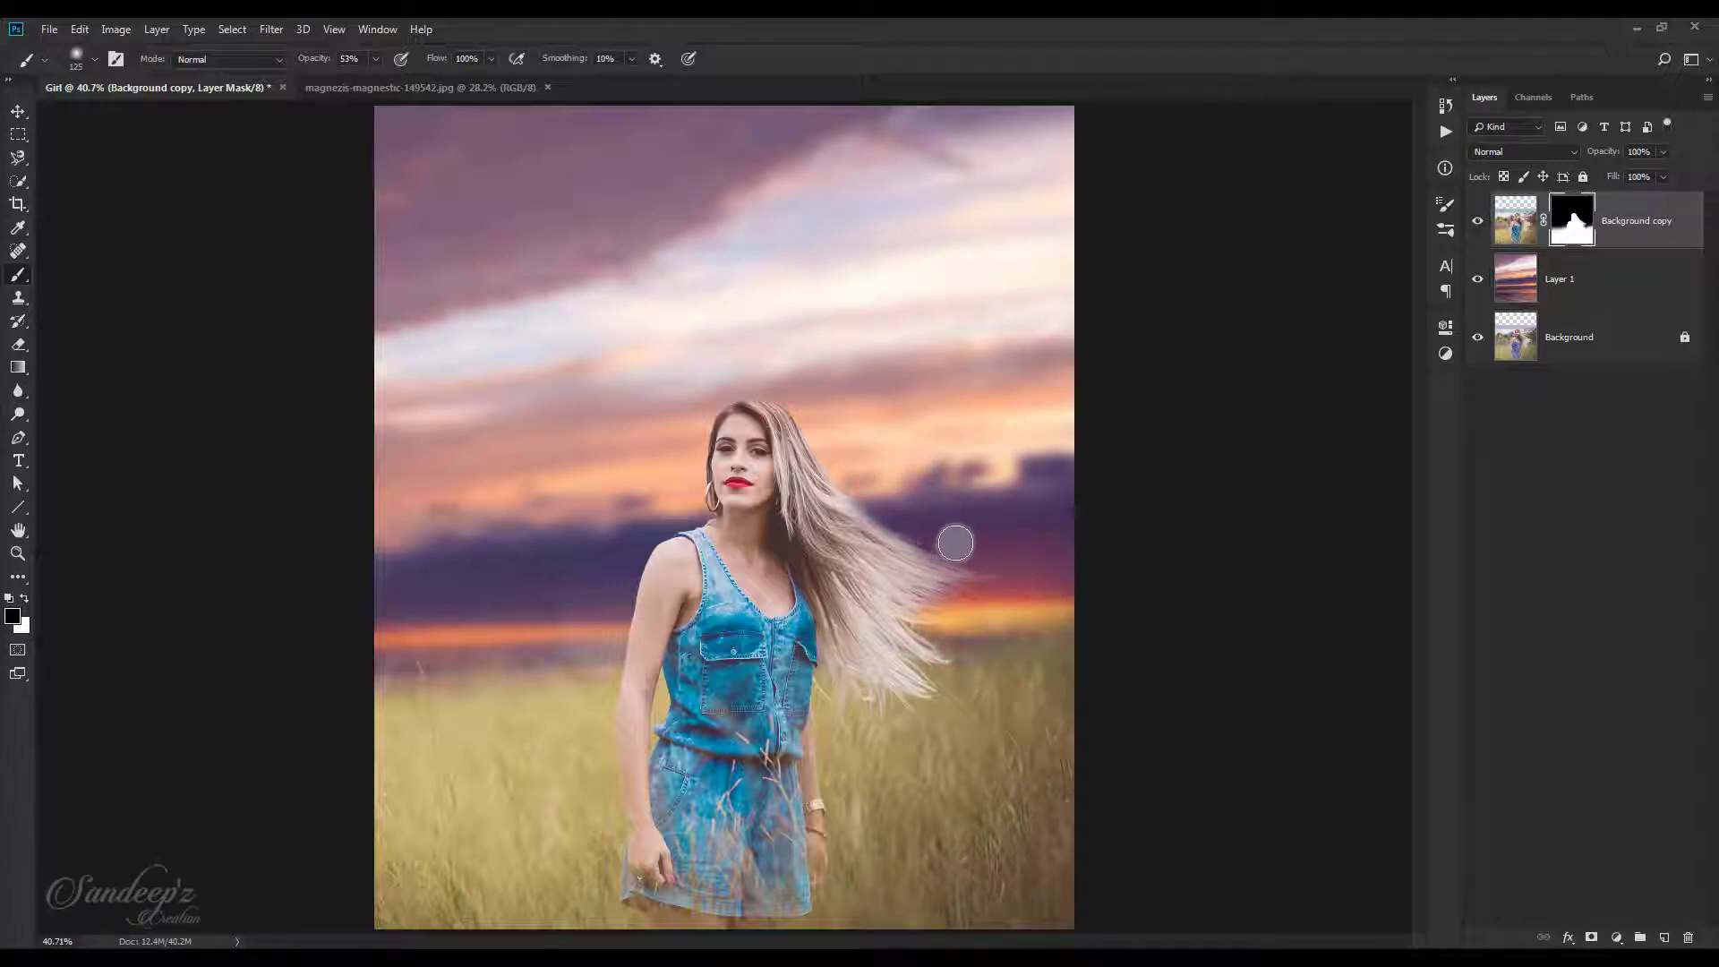
{"action": "left_click", "coordinate": [856, 475]}
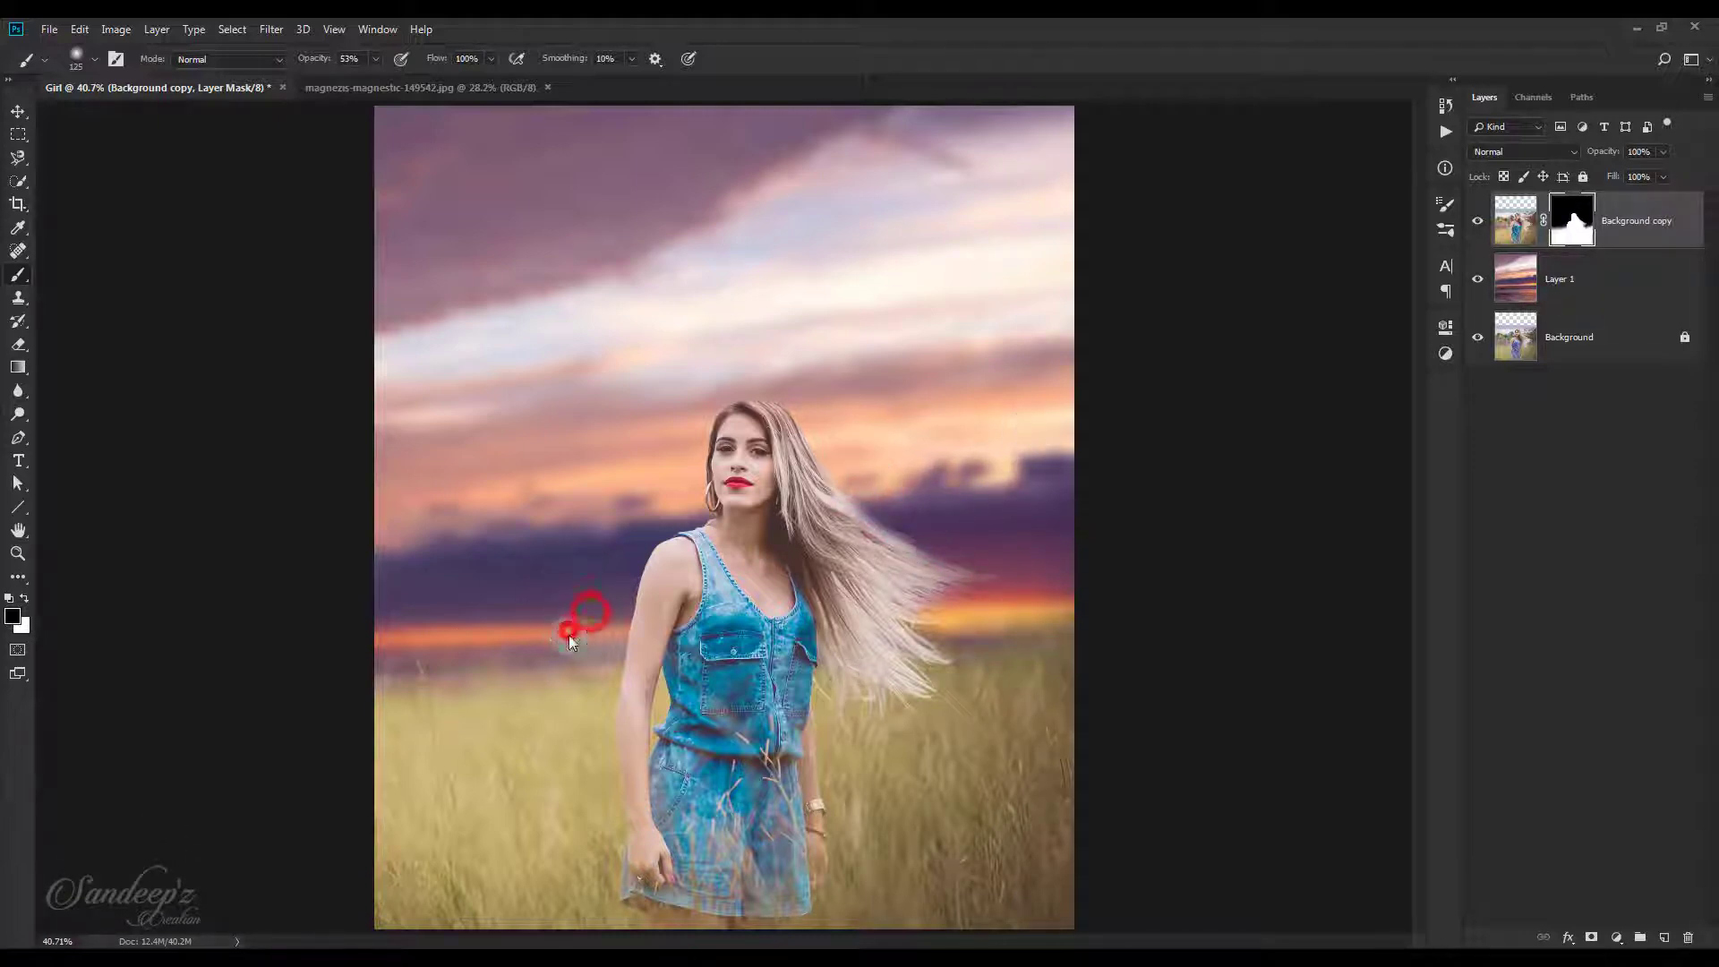
Soften the left horizon on the mask, enlarging the brush for wider strokes.
{"action": "left_click", "coordinate": [597, 639]}
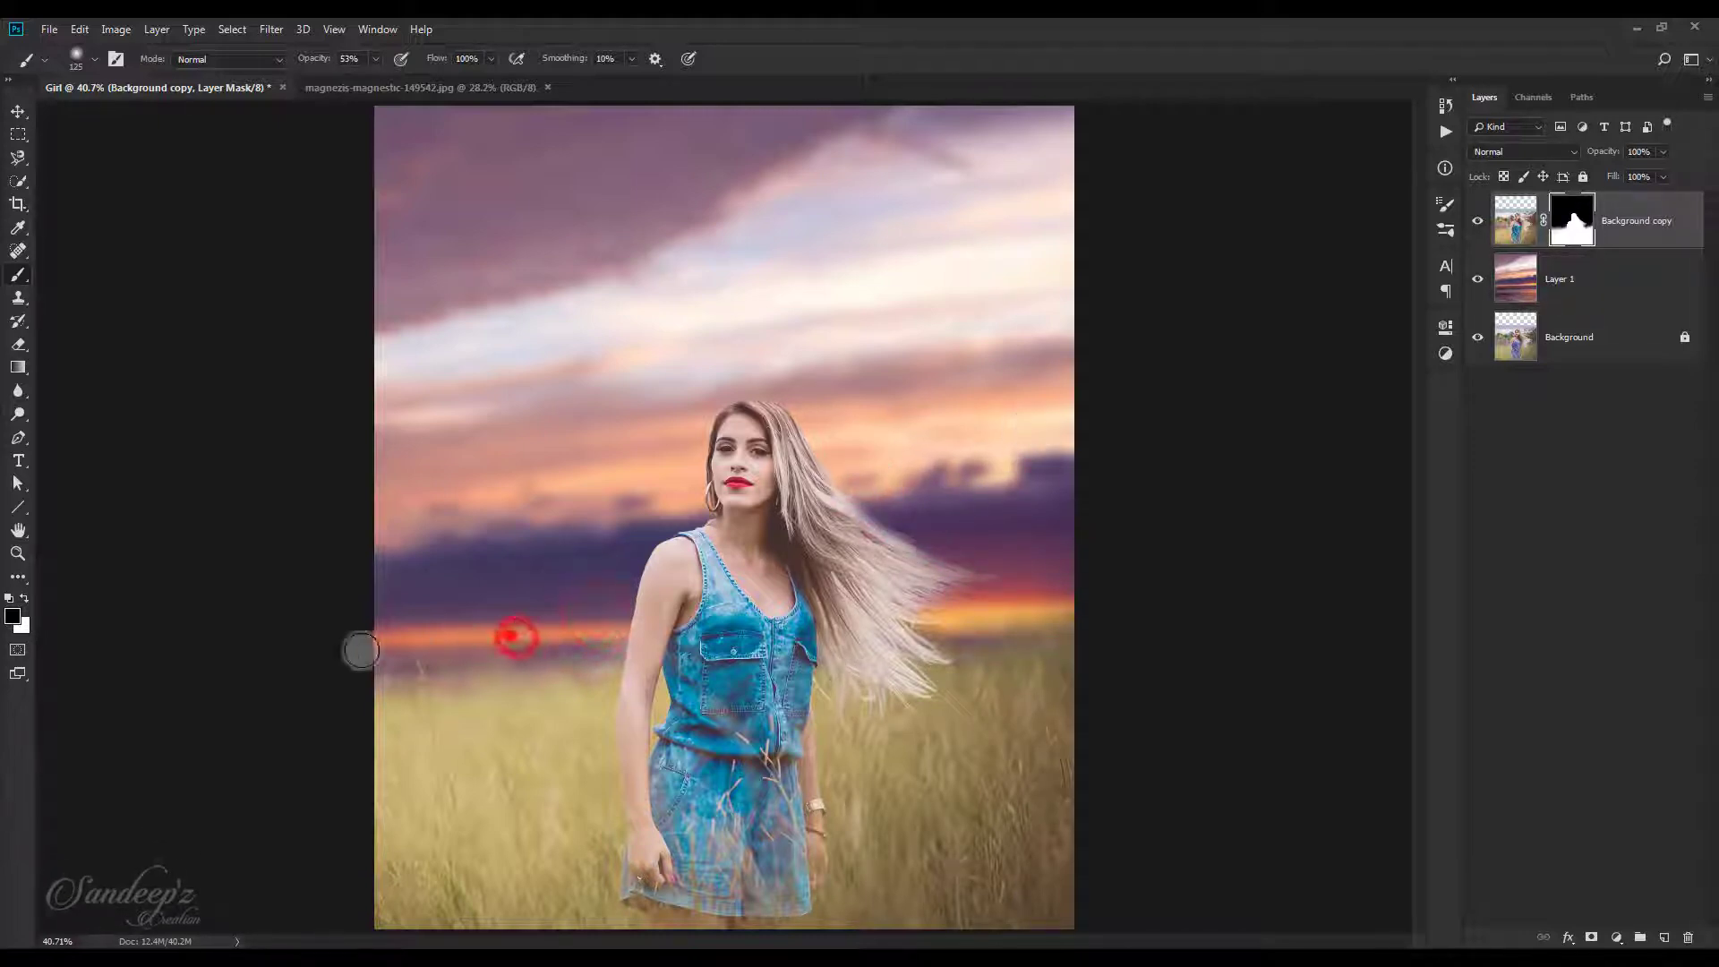
{"action": "key", "text": "bracketright"}
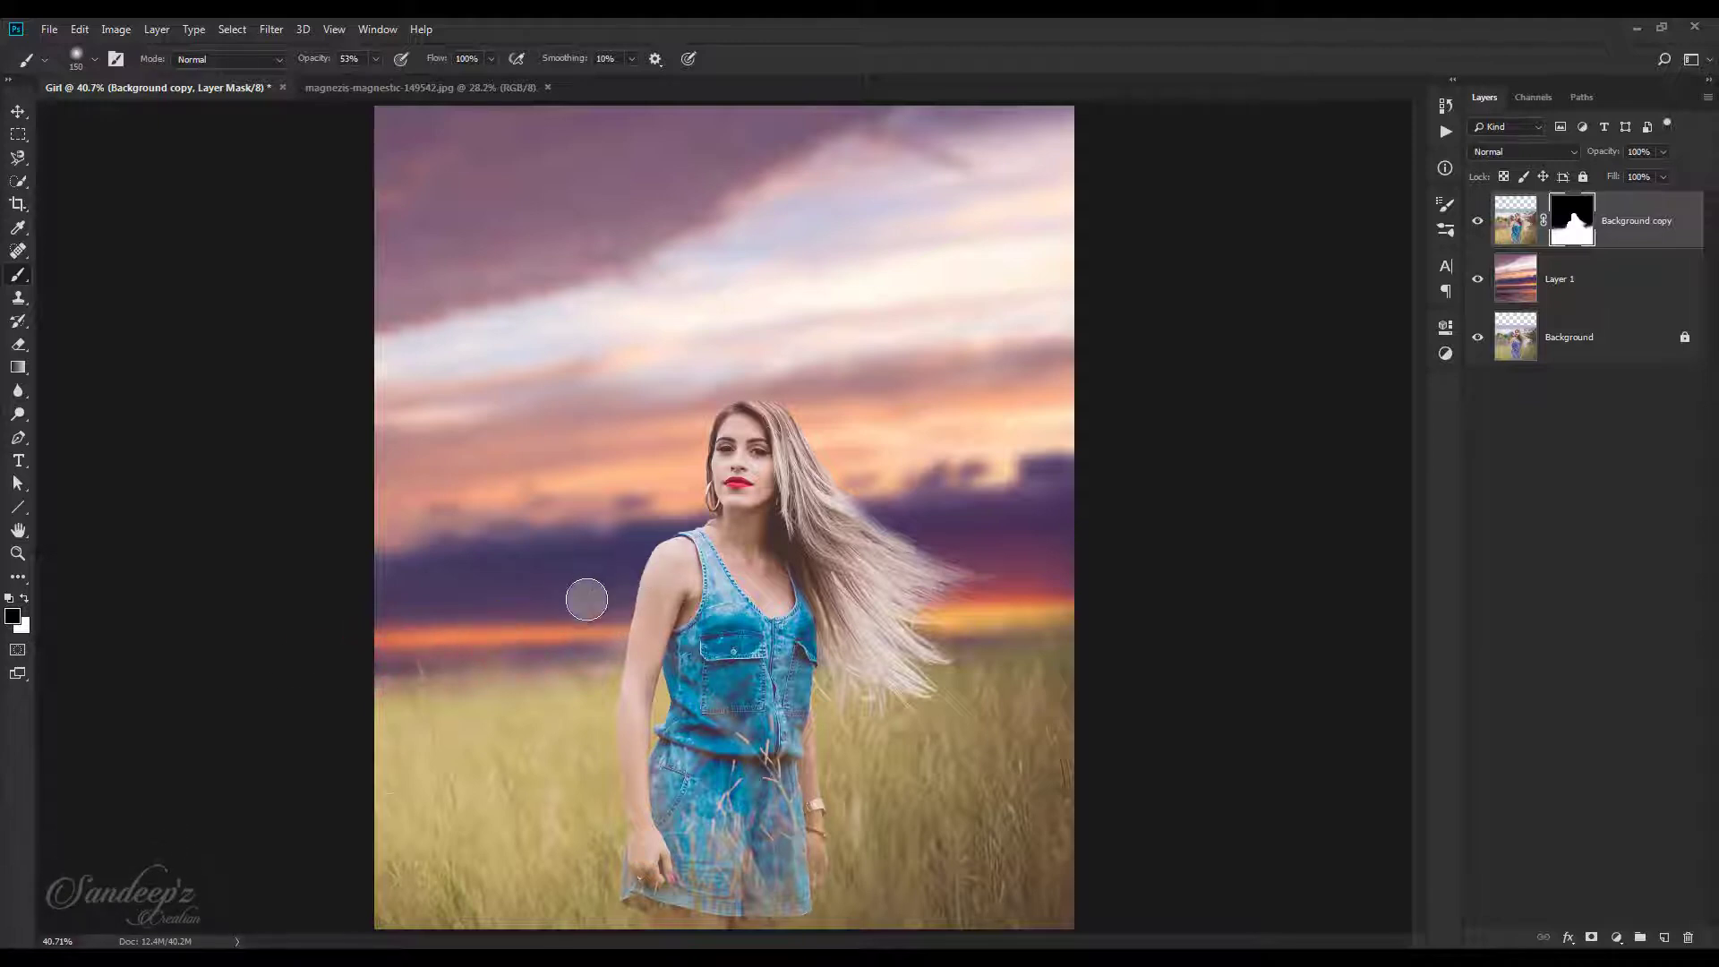
{"action": "left_click", "coordinate": [452, 656]}
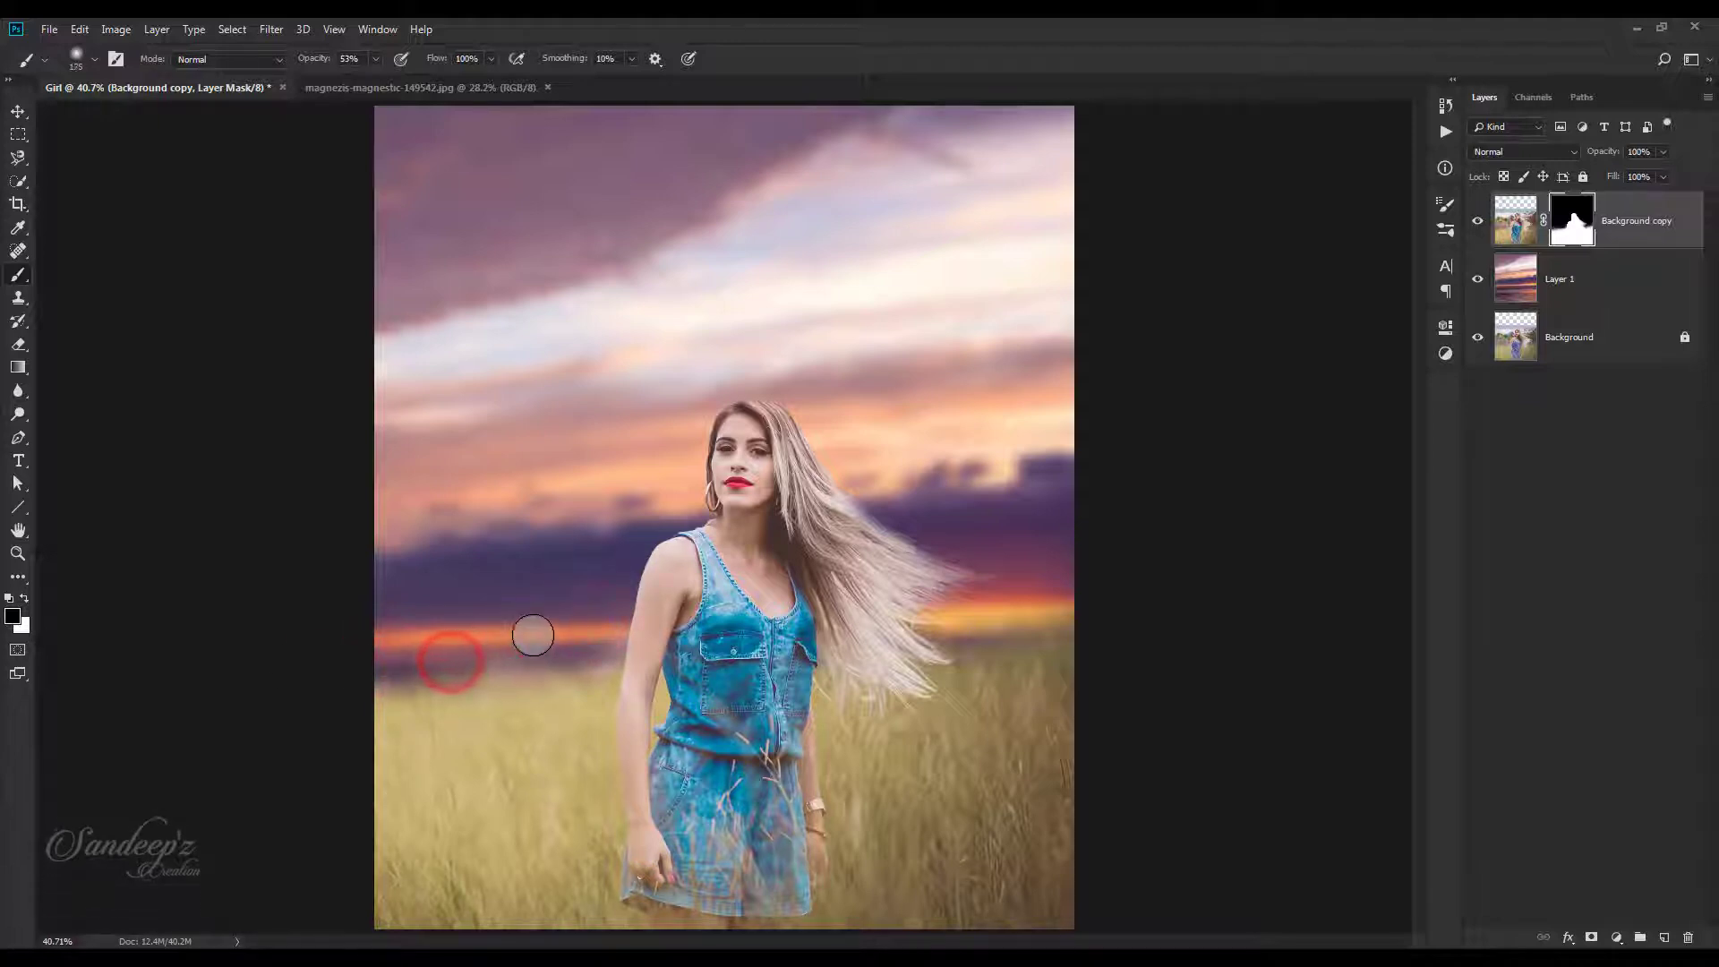
{"action": "key", "text": "bracketright"}
{"action": "key", "text": "bracketright"}
{"action": "left_click", "coordinate": [522, 637]}
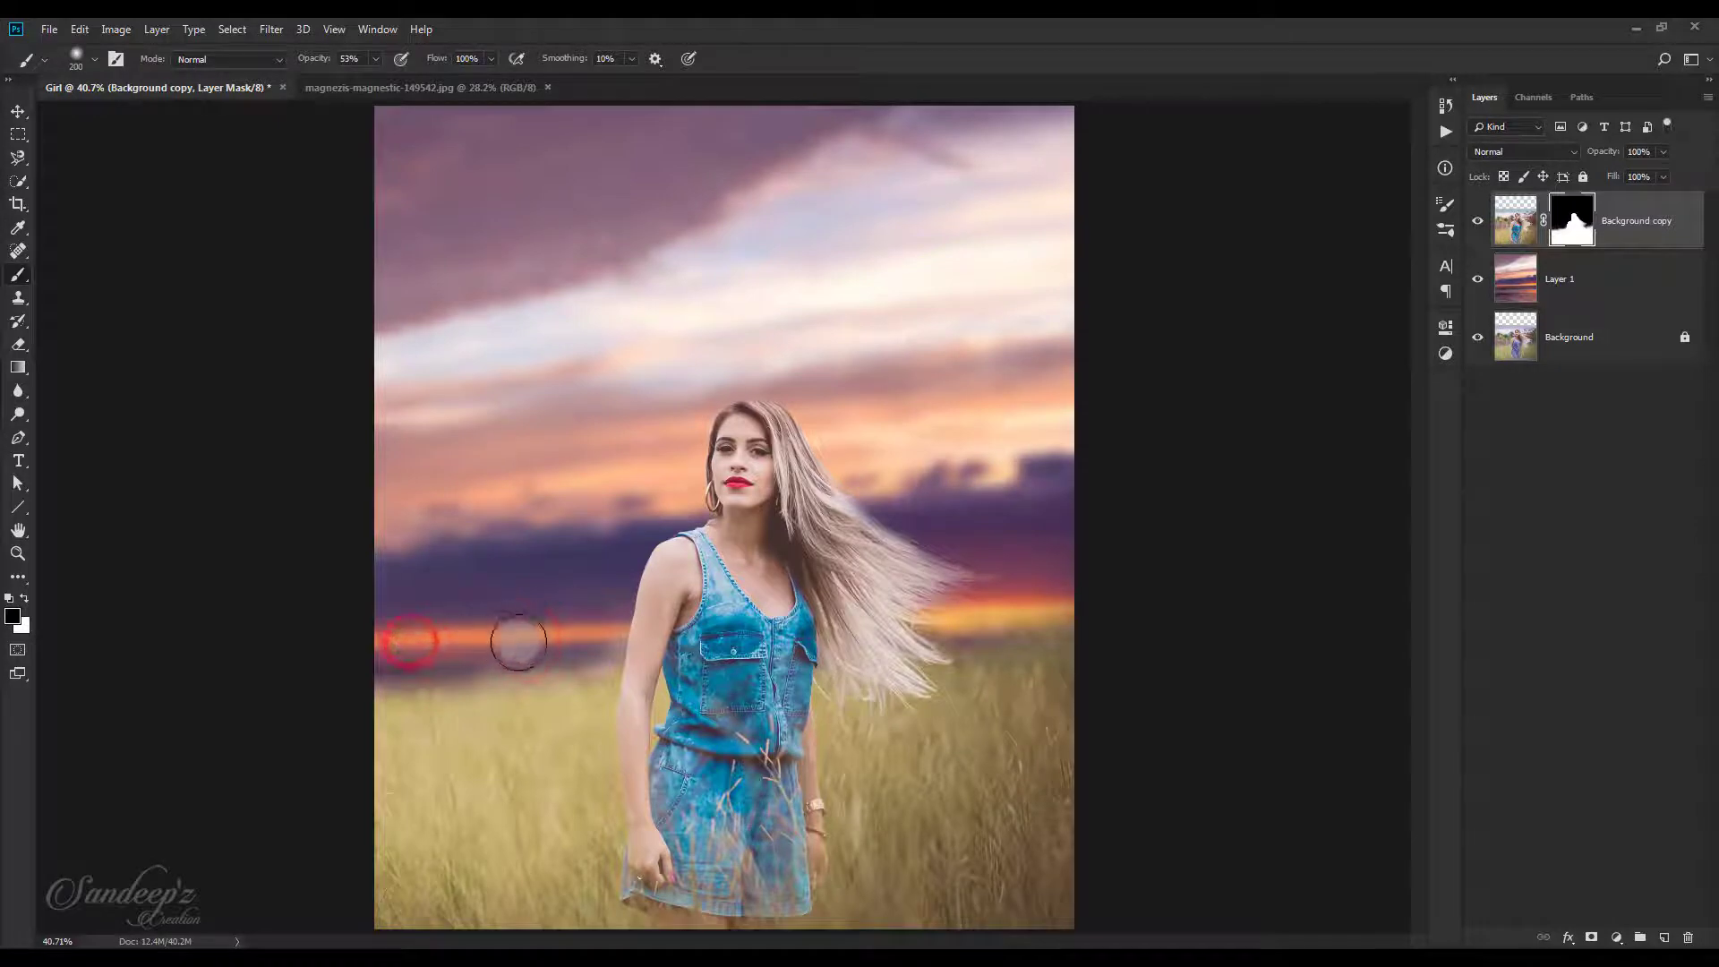
{"action": "left_click", "coordinate": [548, 631]}
{"action": "key", "text": "bracketright"}
{"action": "key", "text": "bracketright"}
{"action": "key", "text": "bracketright"}
{"action": "left_click", "coordinate": [473, 629]}
{"action": "left_click", "coordinate": [374, 652]}
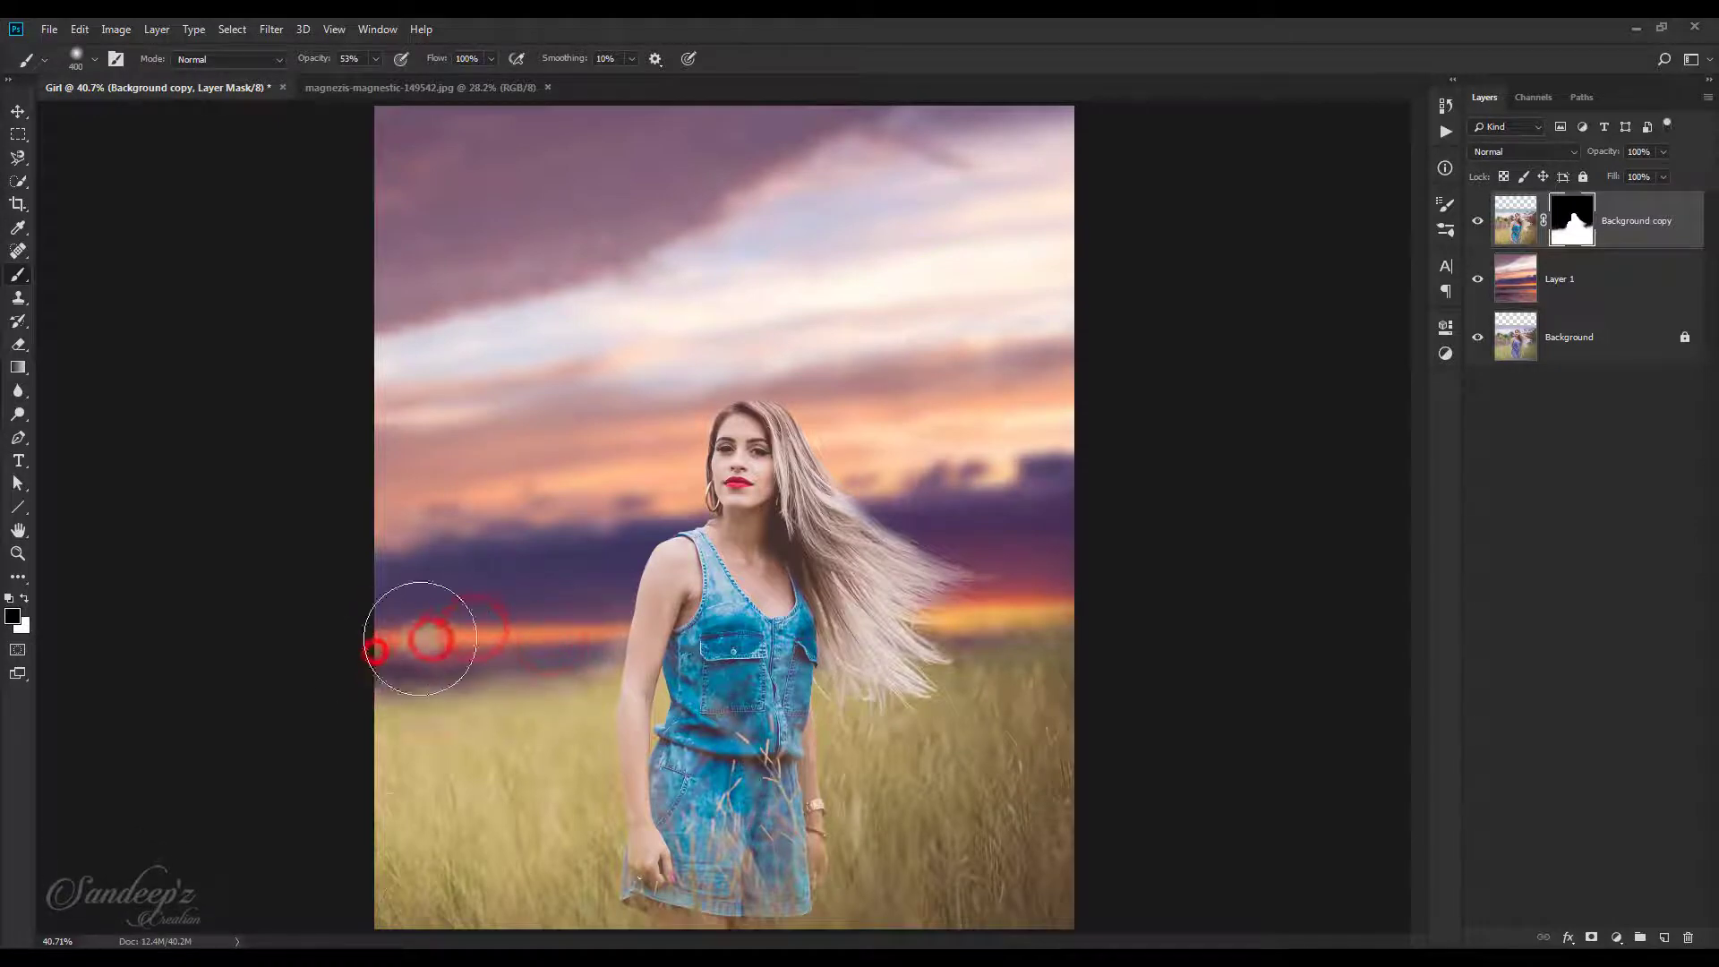
{"action": "key", "text": "bracketleft"}
{"action": "key", "text": "bracketleft"}
{"action": "key", "text": "bracketleft"}
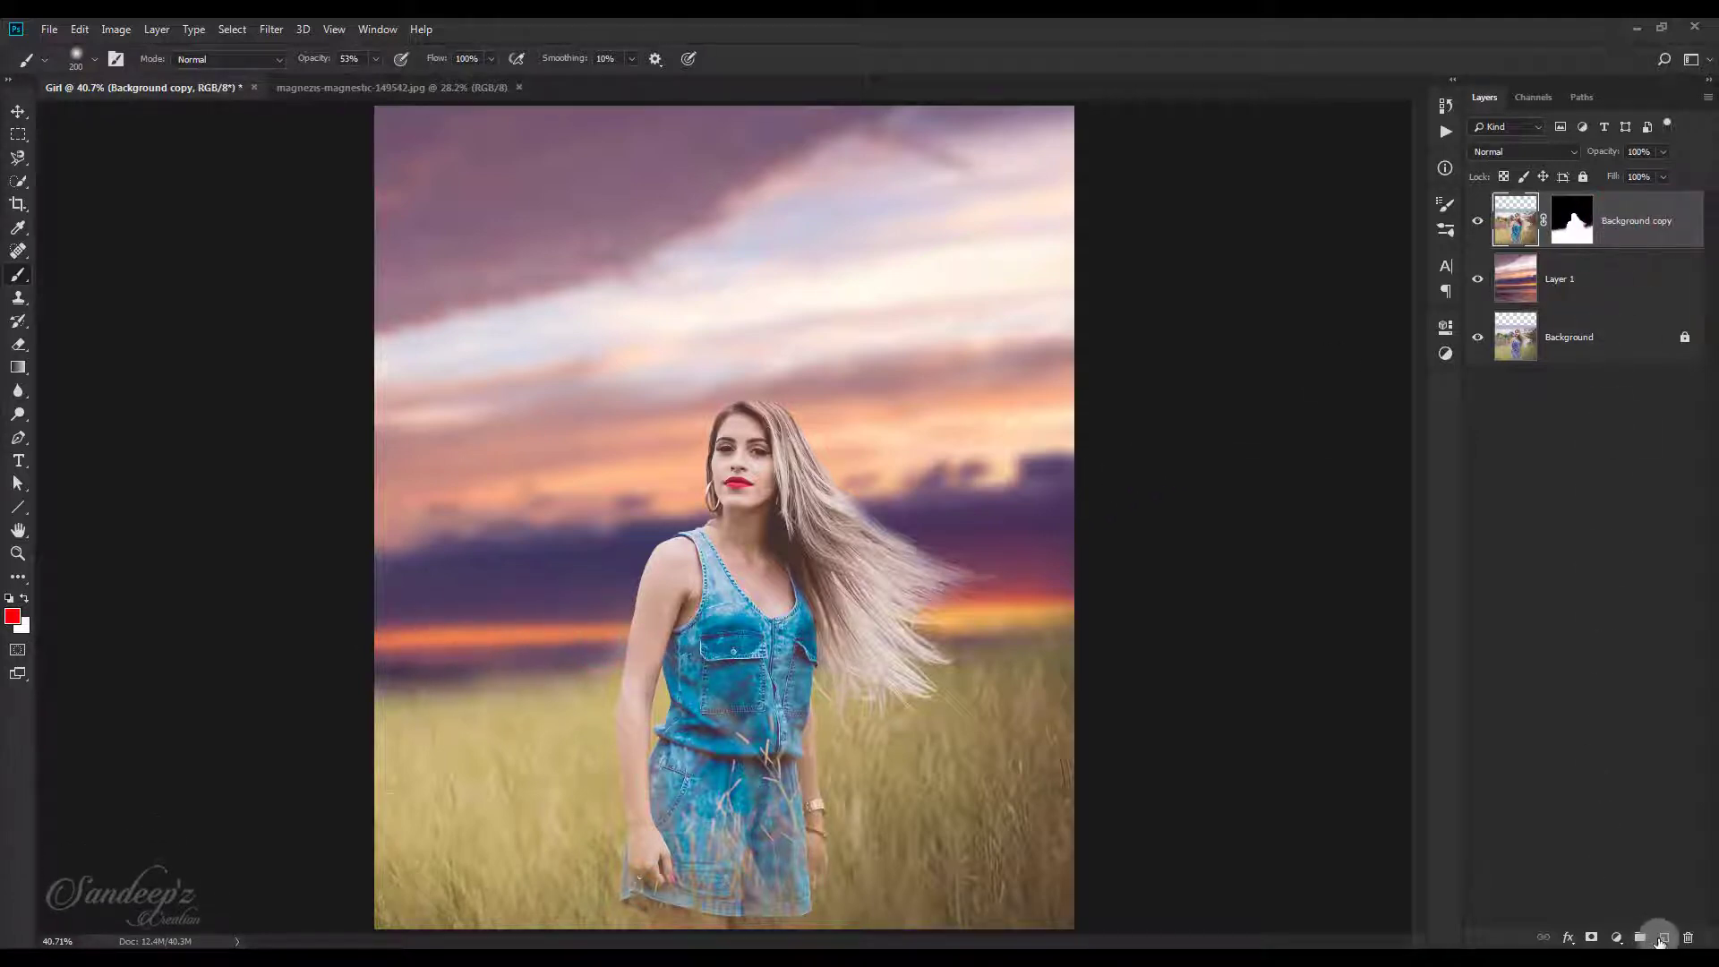
Add a new layer and set the foreground colour to orange ff8400.
{"action": "left_click", "coordinate": [1661, 937]}
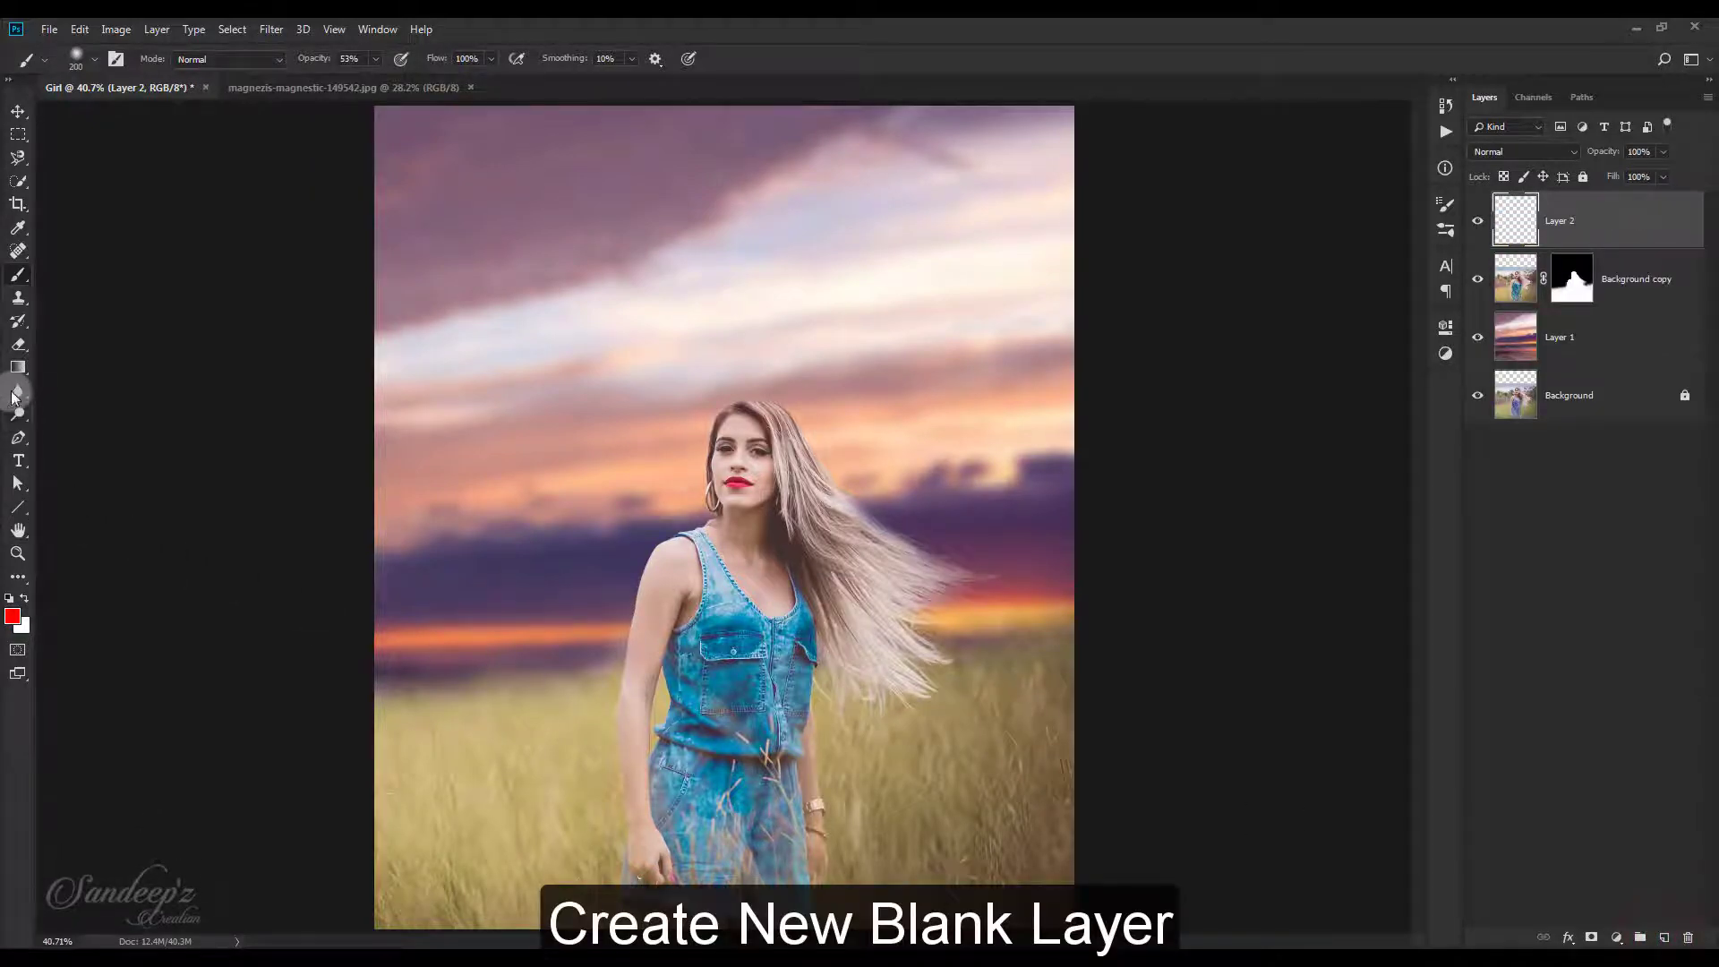
{"action": "left_click", "coordinate": [13, 615]}
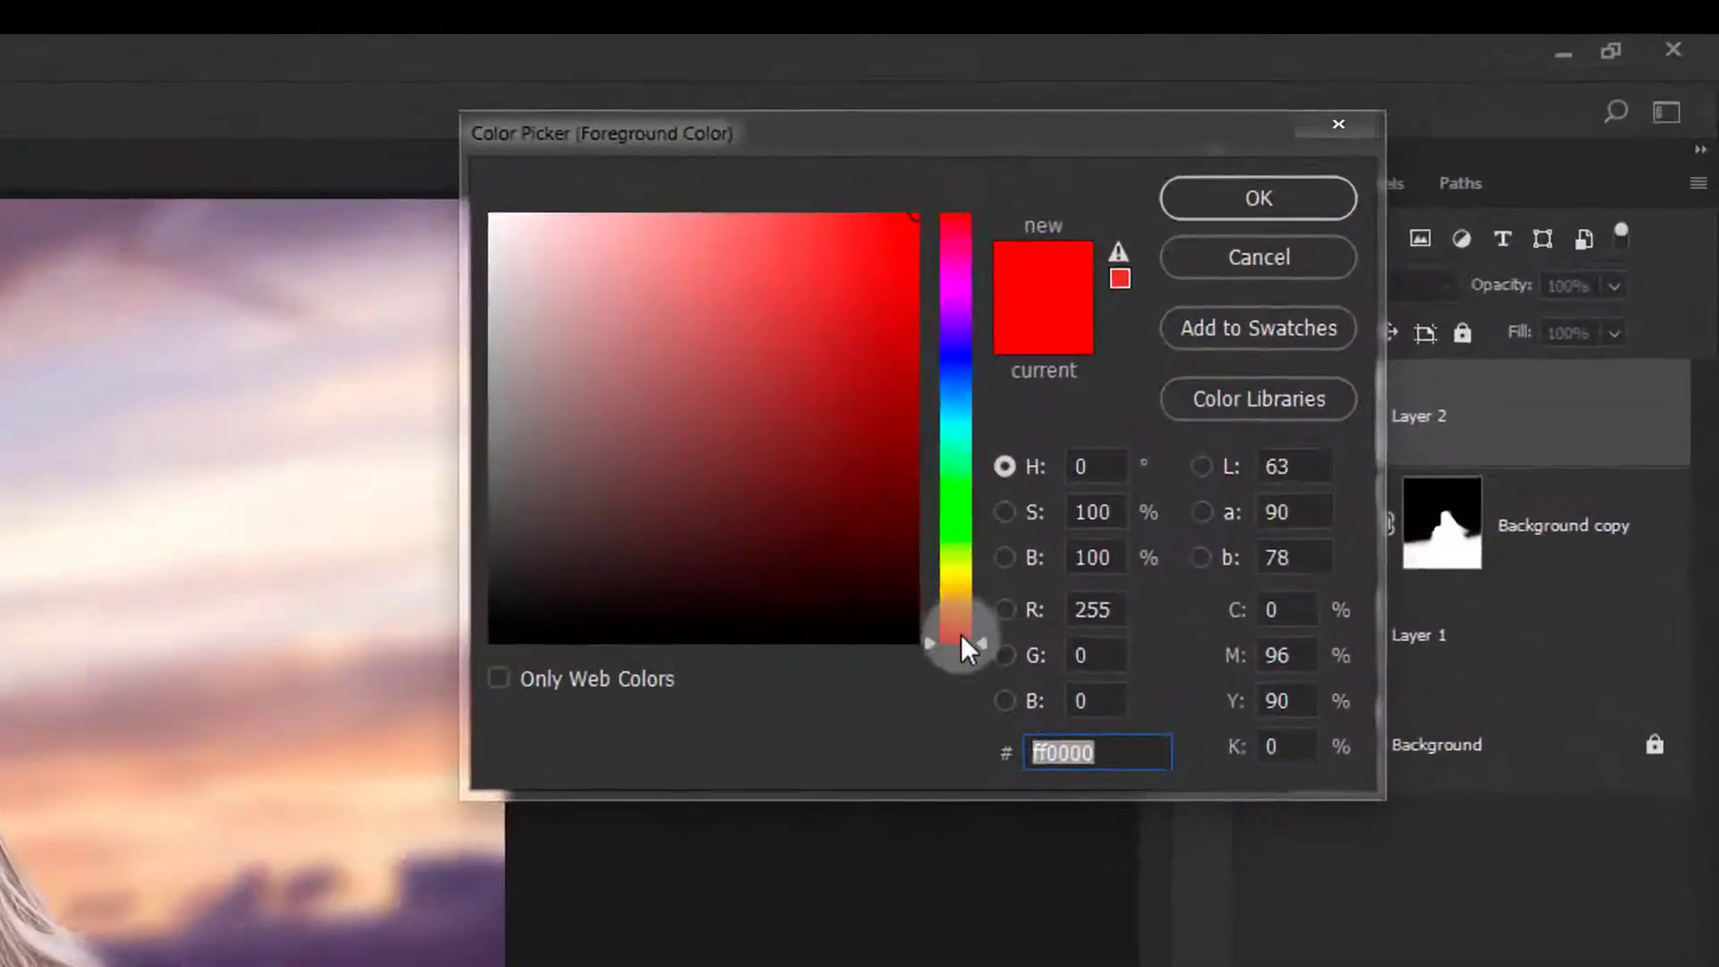
{"action": "left_click_drag", "start_coordinate": [1309, 392], "coordinate": [1309, 387]}
{"action": "left_click_drag", "start_coordinate": [897, 670], "coordinate": [898, 652]}
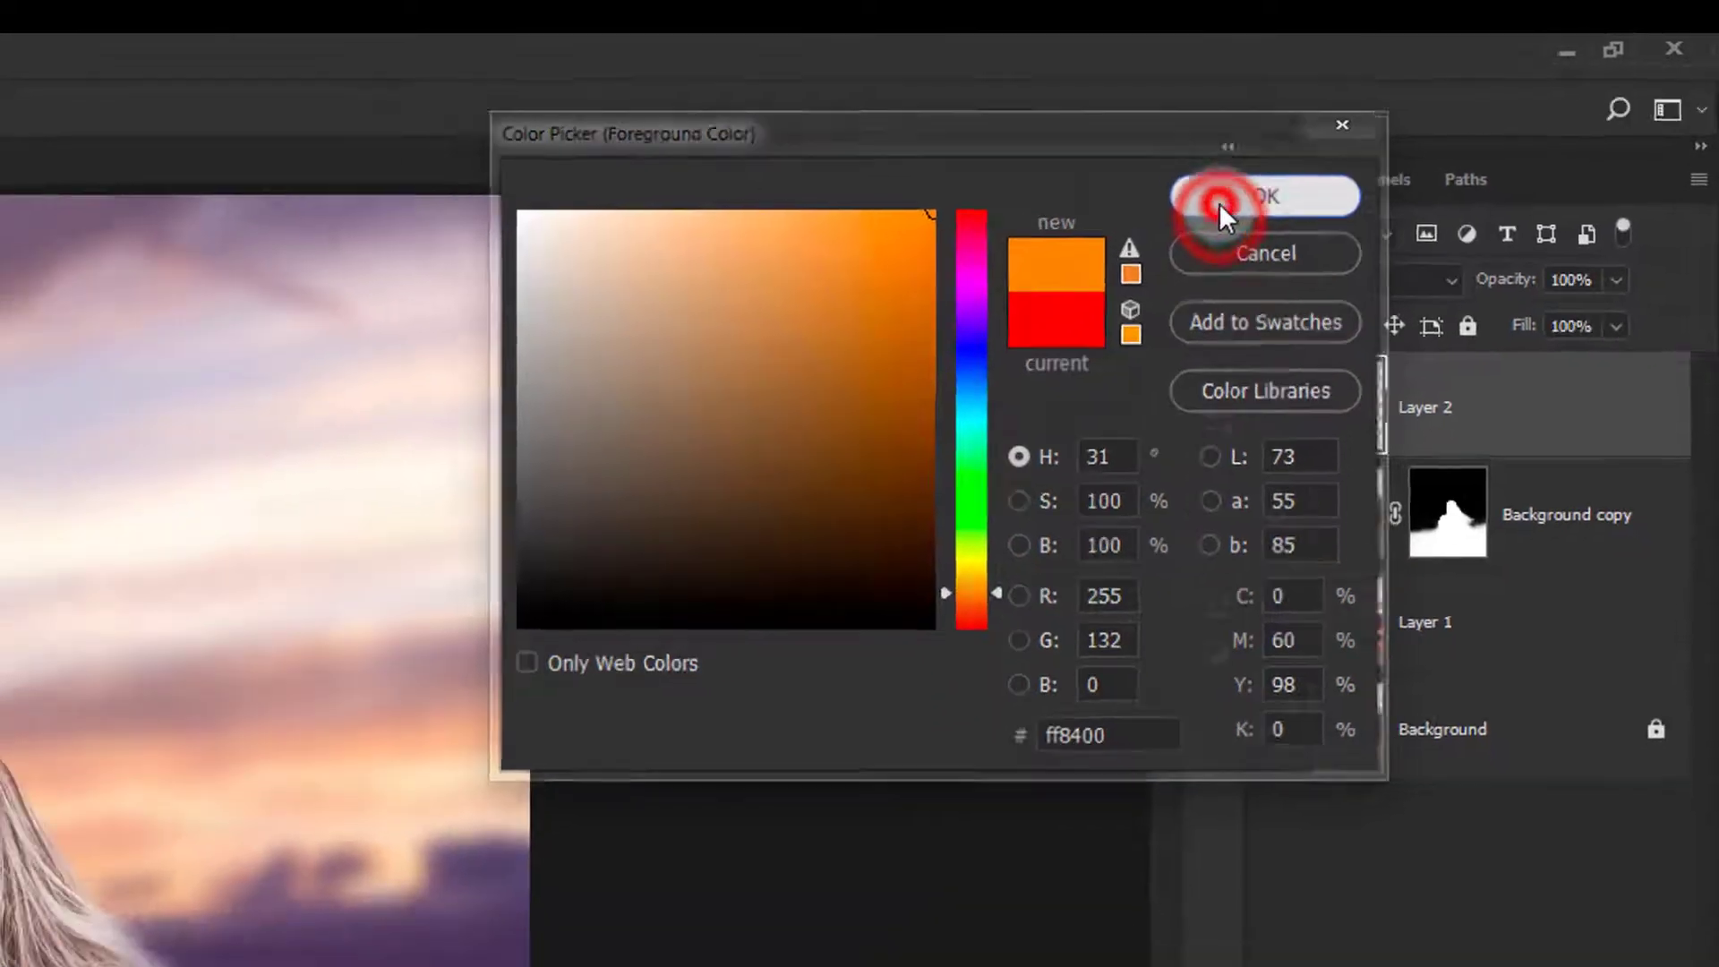
{"action": "left_click", "coordinate": [1168, 236]}
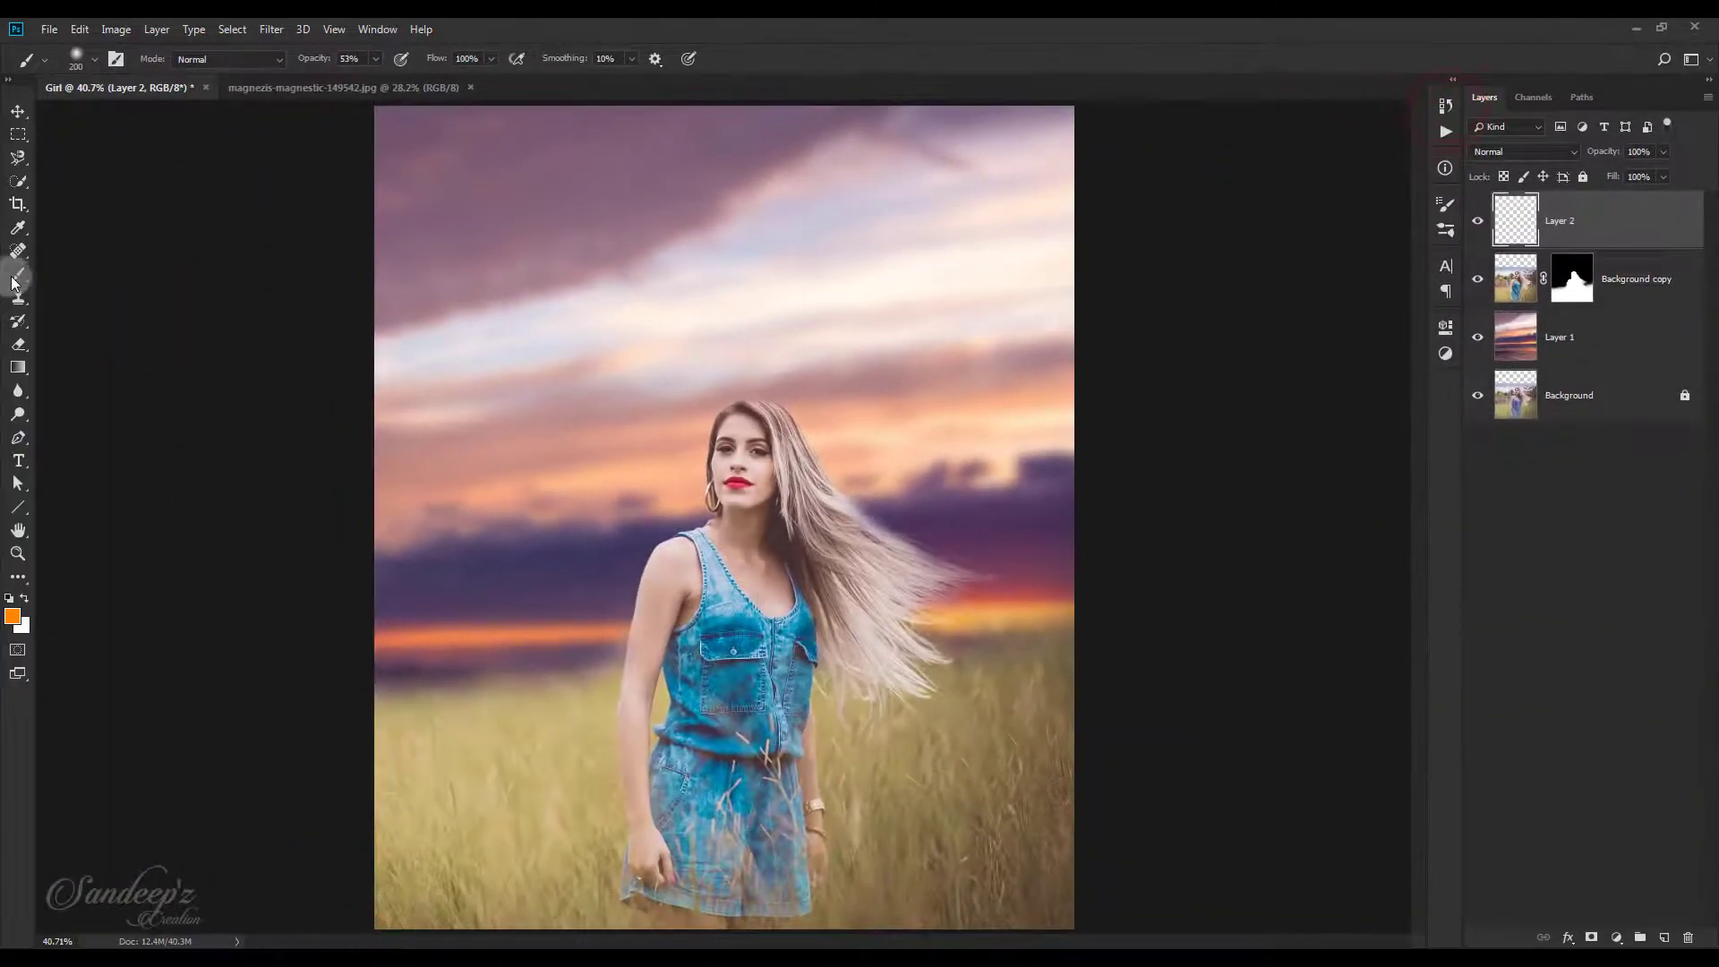
Paint an orange glow beside the hair tips at 100% brush opacity, blended in Screen mode.
{"action": "left_click_drag", "start_coordinate": [315, 65], "coordinate": [652, 59]}
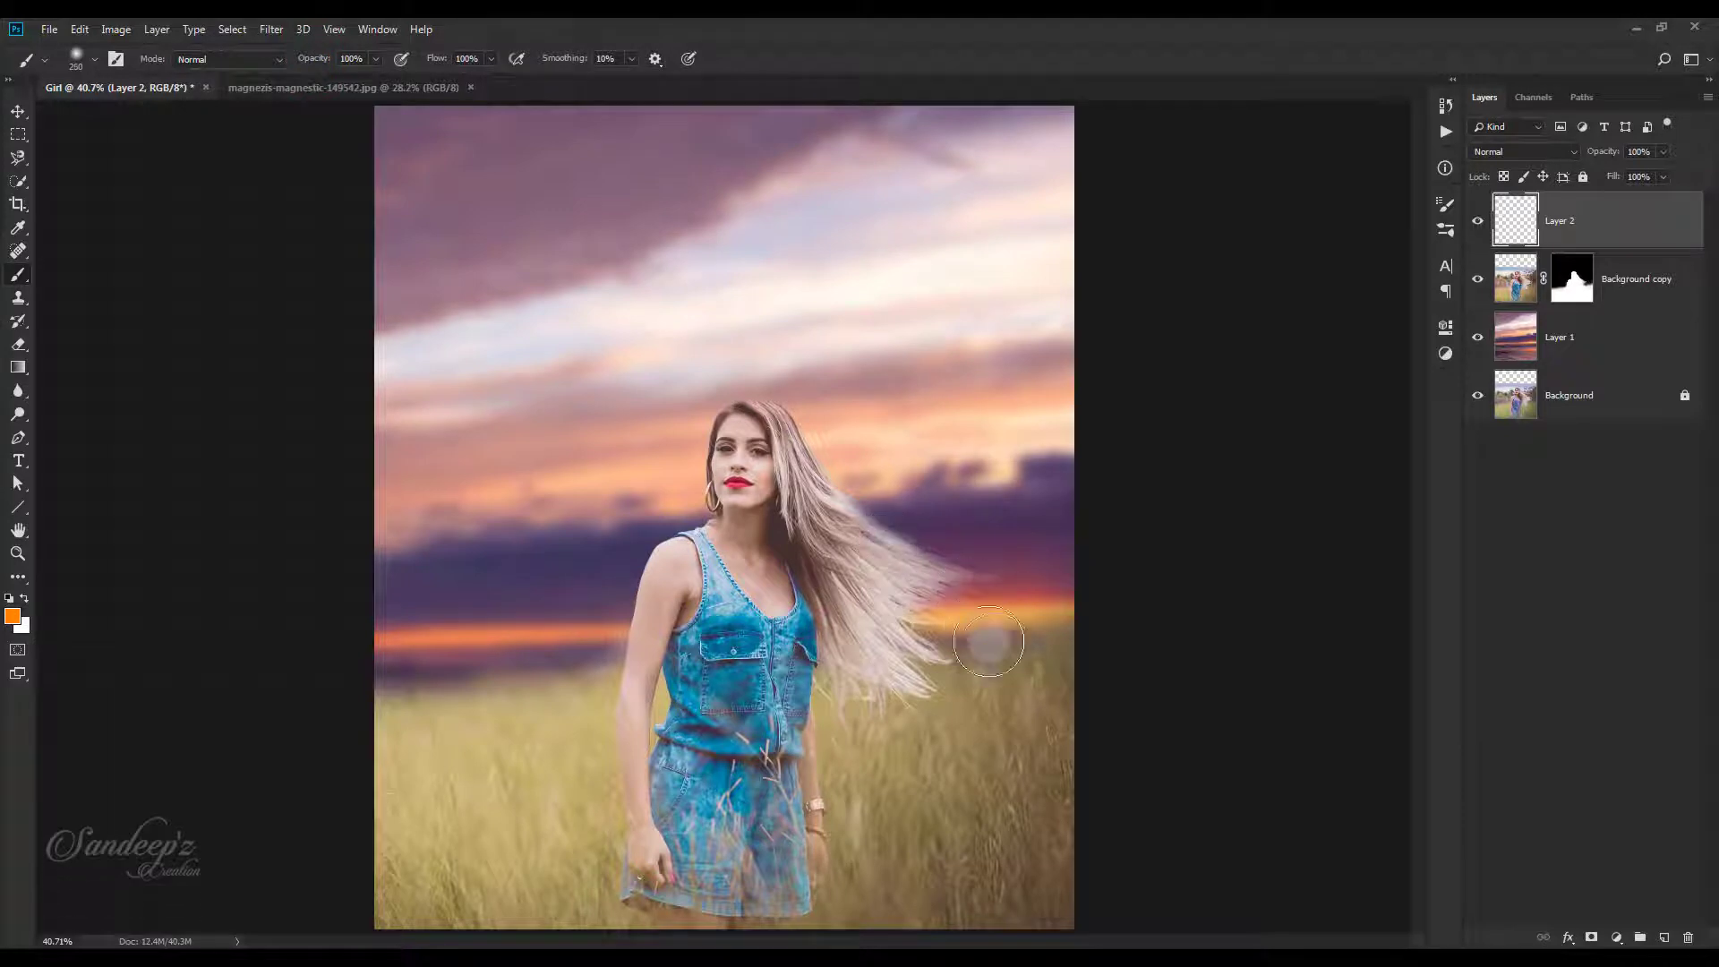
{"action": "key", "text": "bracketright"}
{"action": "key", "text": "bracketright"}
{"action": "key", "text": "bracketright"}
{"action": "left_click", "coordinate": [981, 615]}
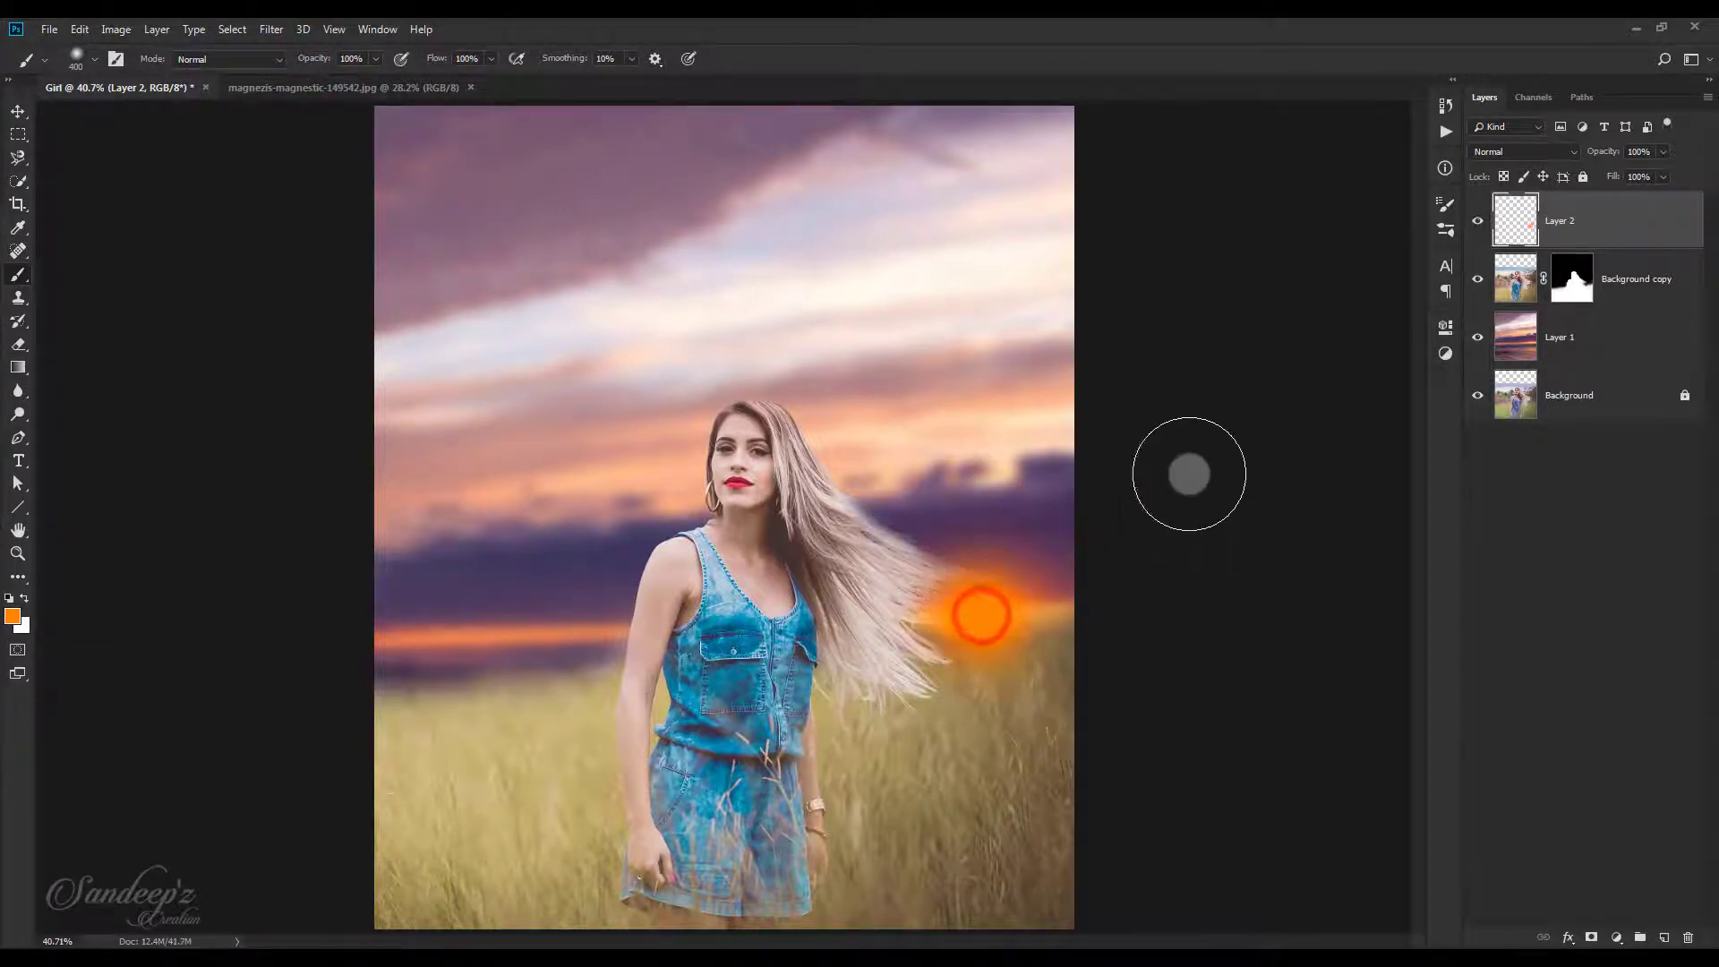
{"action": "left_click", "coordinate": [1522, 151]}
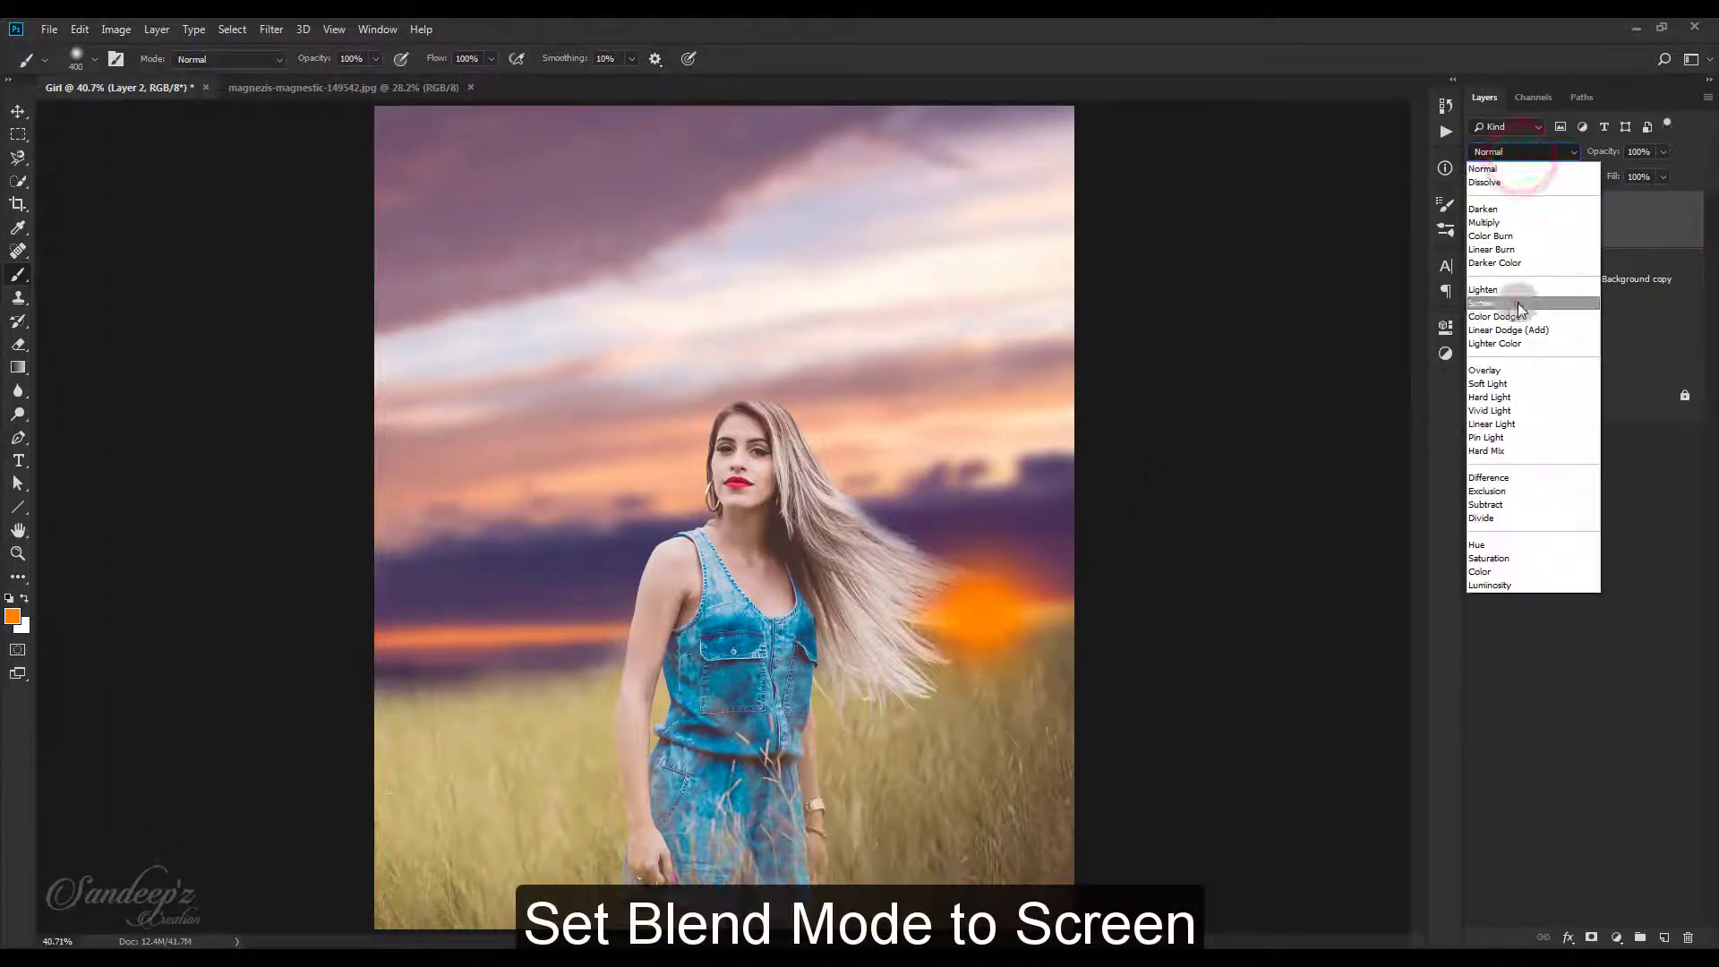
{"action": "left_click", "coordinate": [1518, 303]}
Squash and widen the glow into a horizon streak near the hair, at 53% opacity.
{"action": "key", "text": "ctrl+t"}
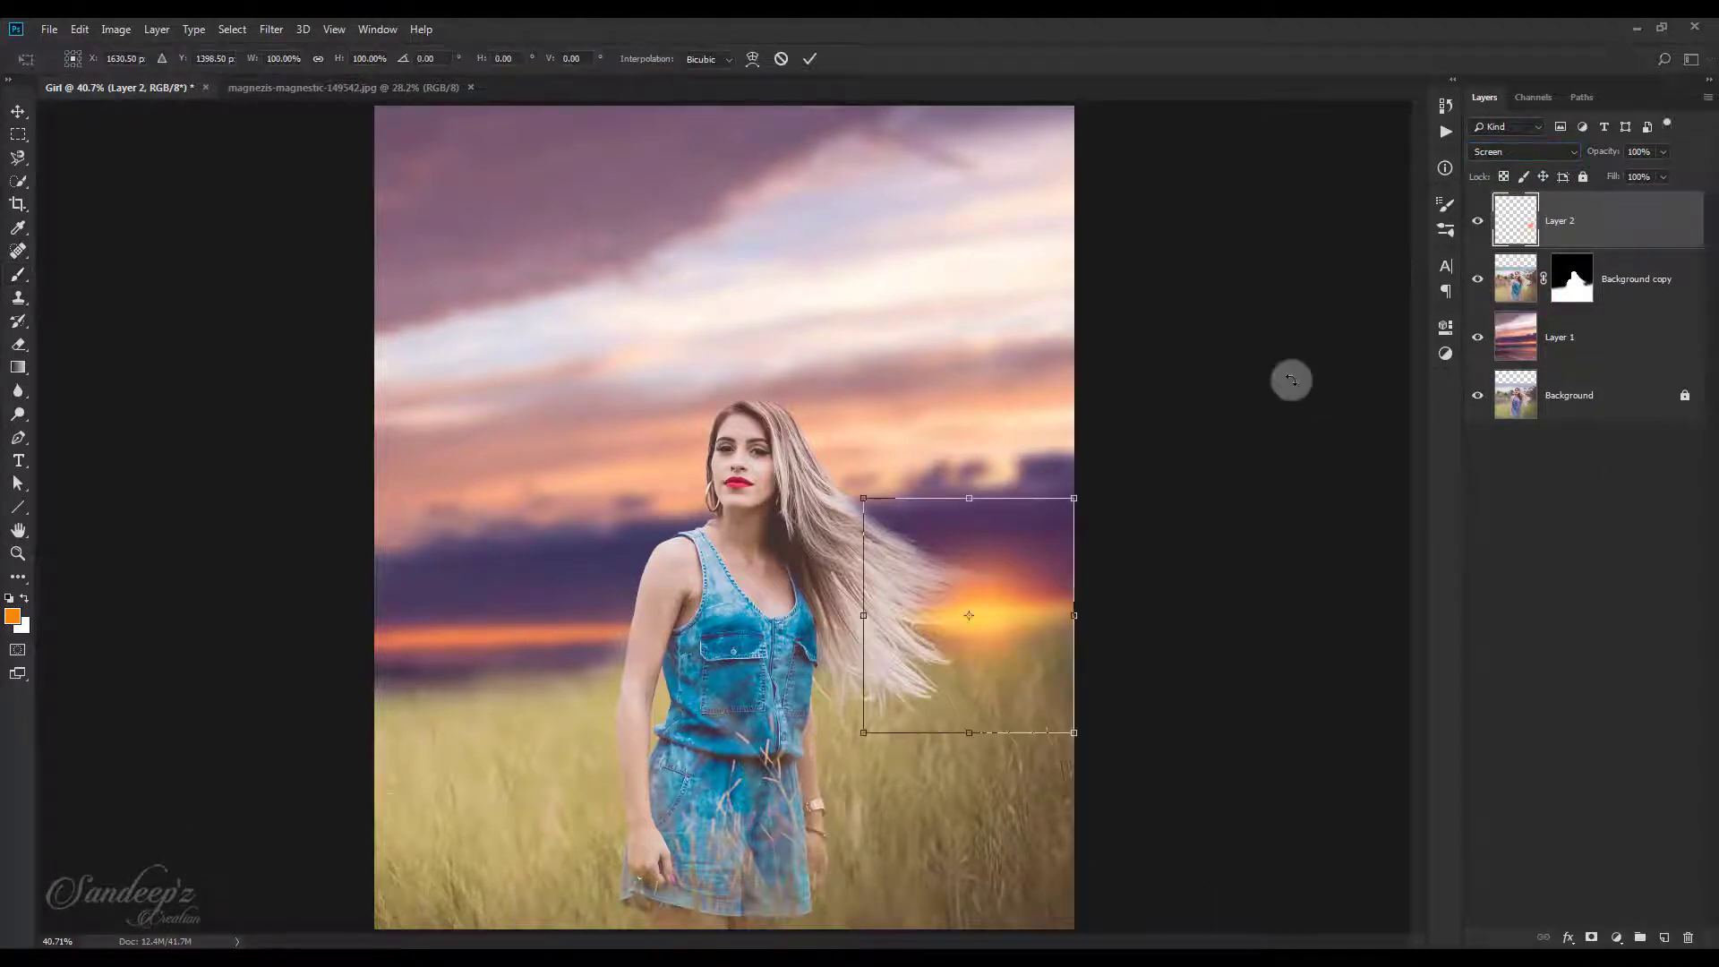
{"action": "left_click_drag", "start_coordinate": [981, 507], "coordinate": [975, 525]}
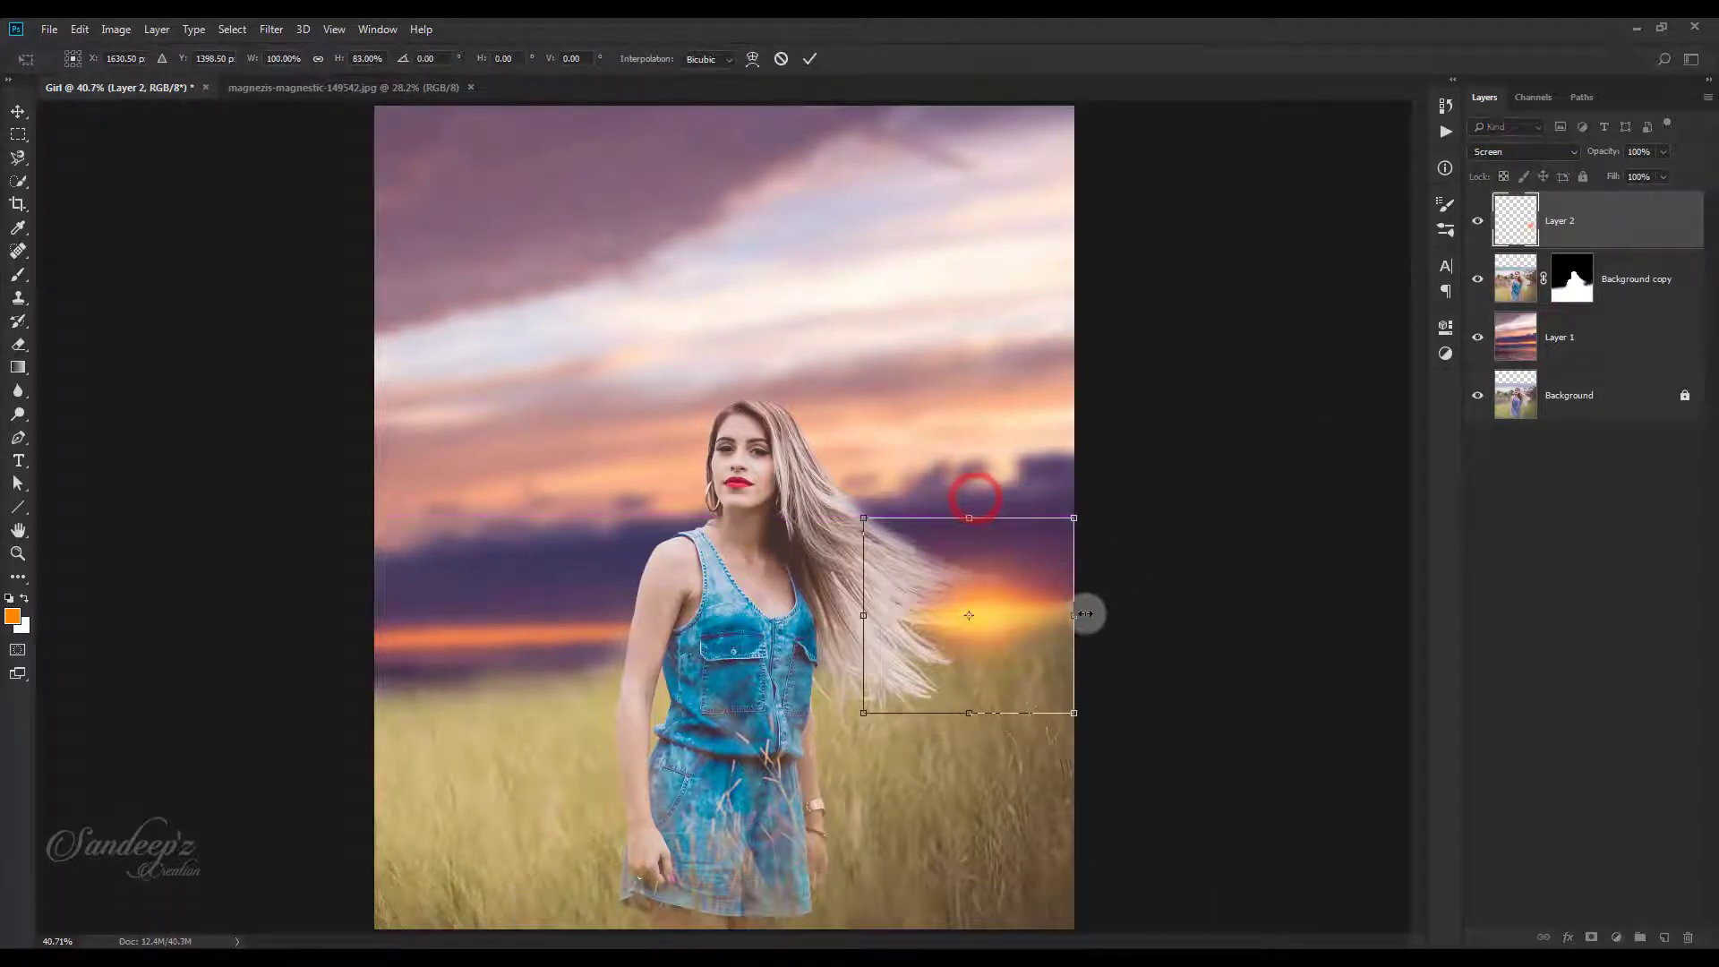
{"action": "left_click_drag", "start_coordinate": [1074, 615], "coordinate": [1218, 617]}
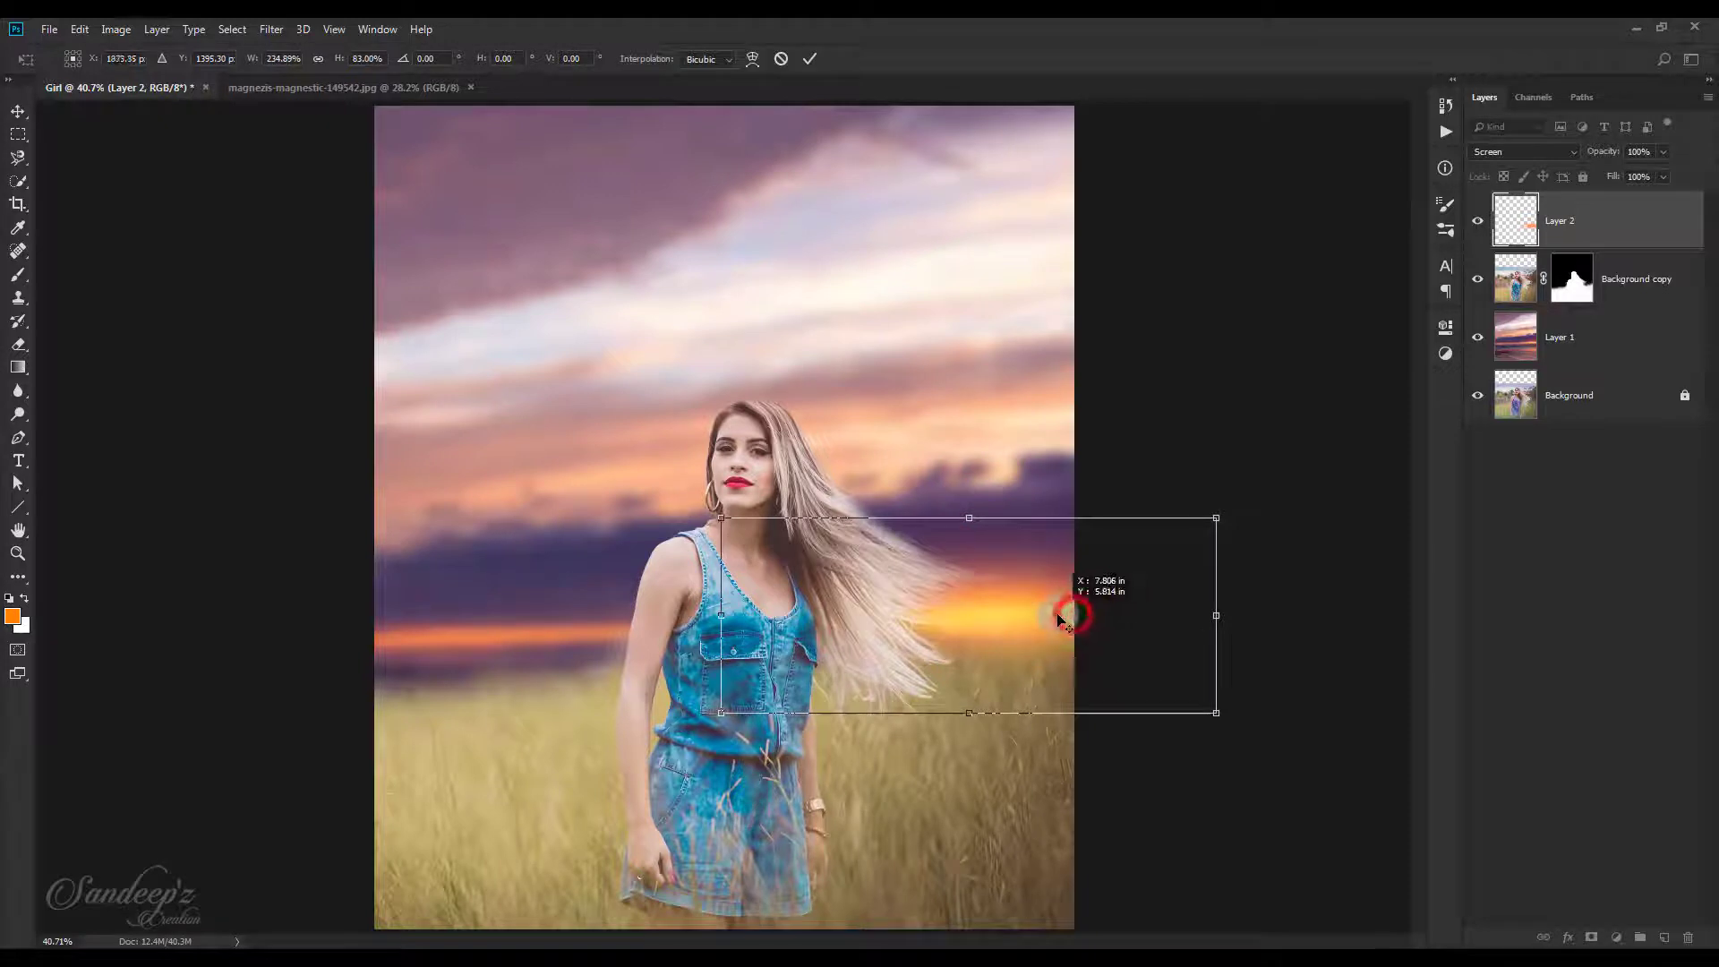
{"action": "left_click_drag", "start_coordinate": [1059, 618], "coordinate": [976, 621]}
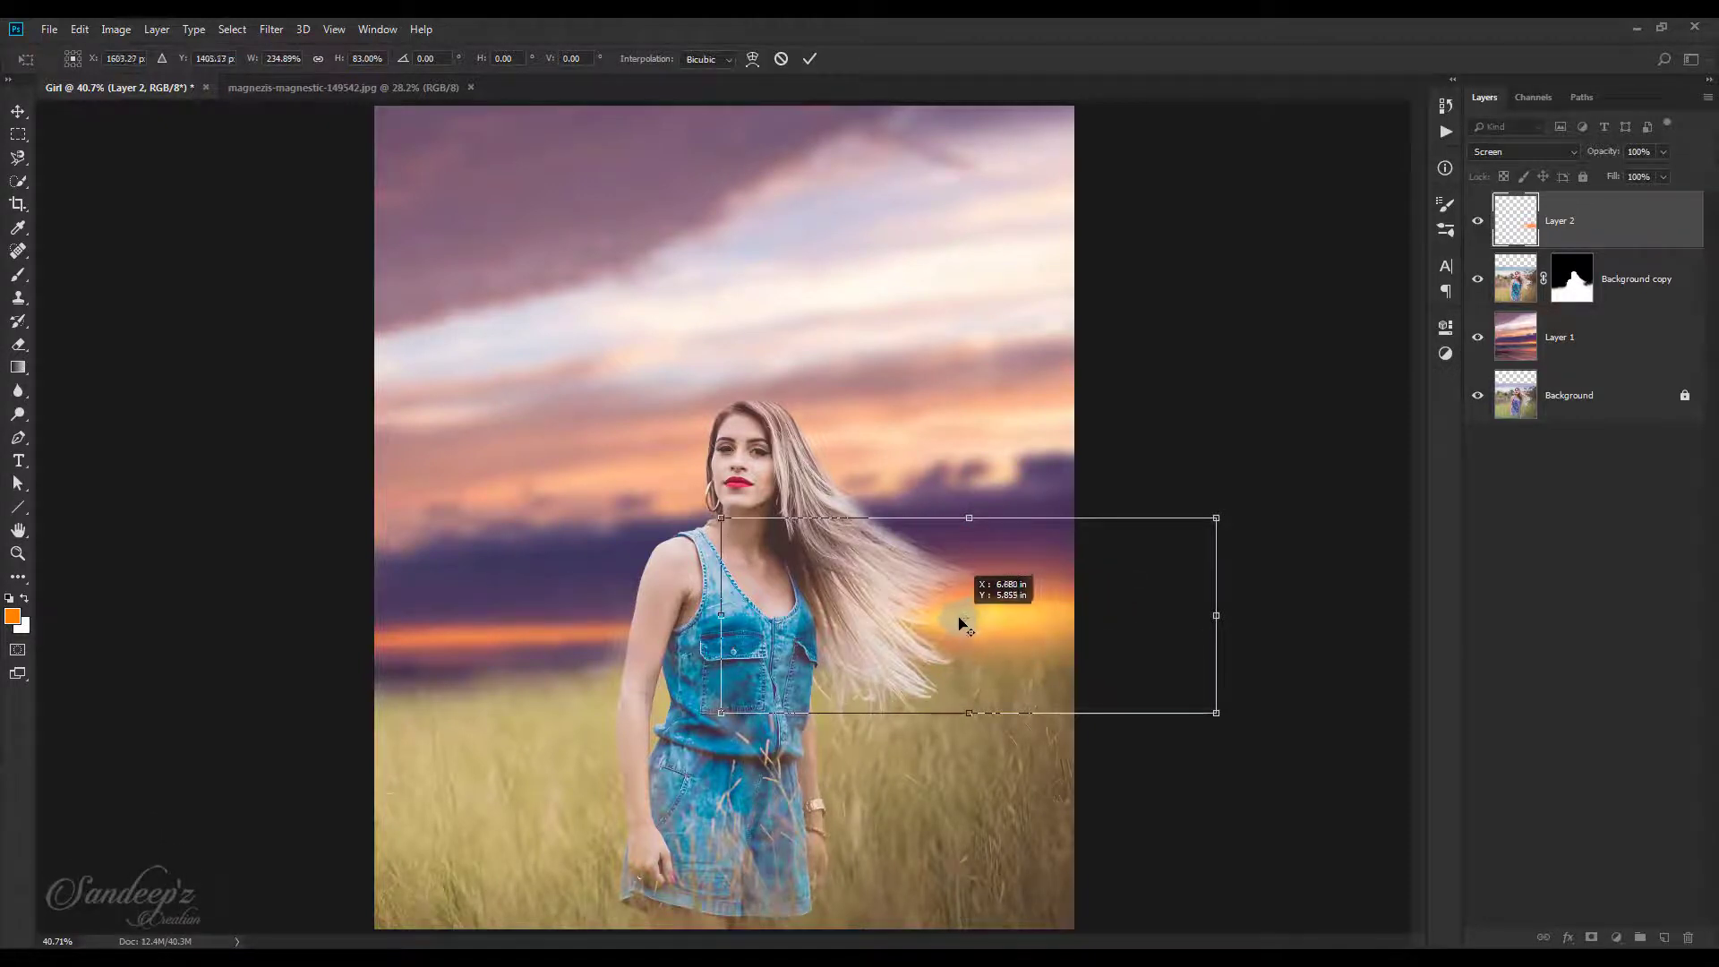
{"action": "mouse_move", "coordinate": [1083, 610]}
{"action": "left_mouse_down"}
{"action": "mouse_move", "coordinate": [1033, 612]}
{"action": "mouse_move", "coordinate": [1049, 612]}
{"action": "left_mouse_up"}
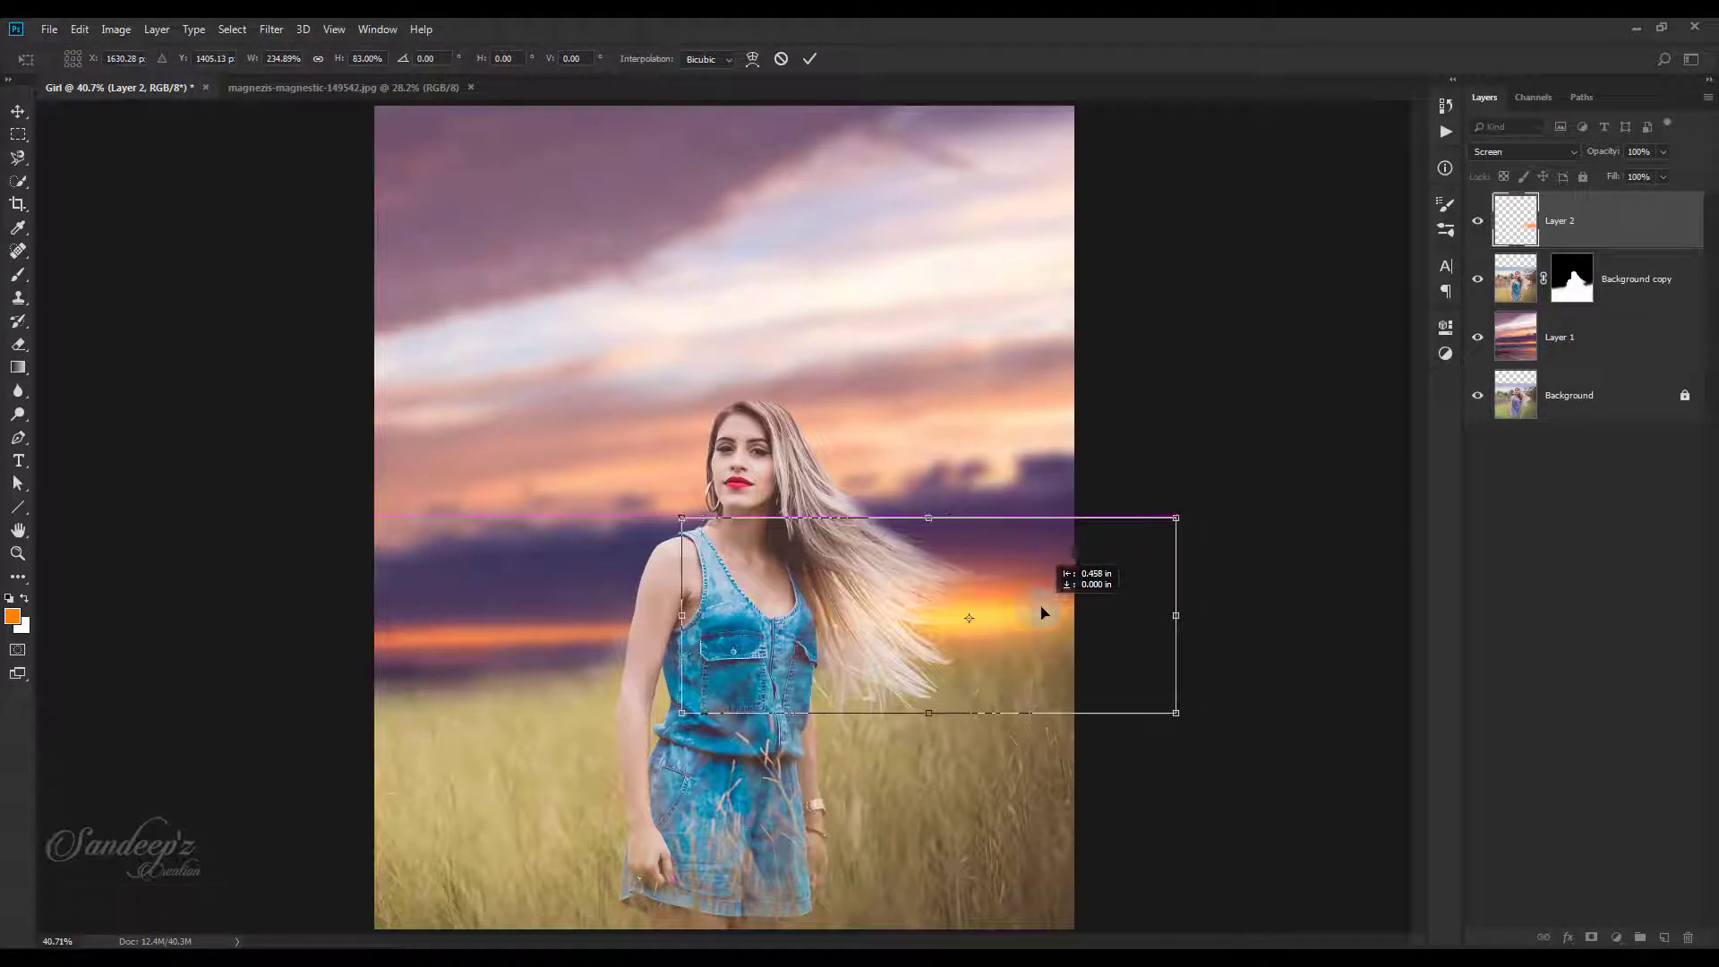
{"action": "left_click", "coordinate": [807, 58]}
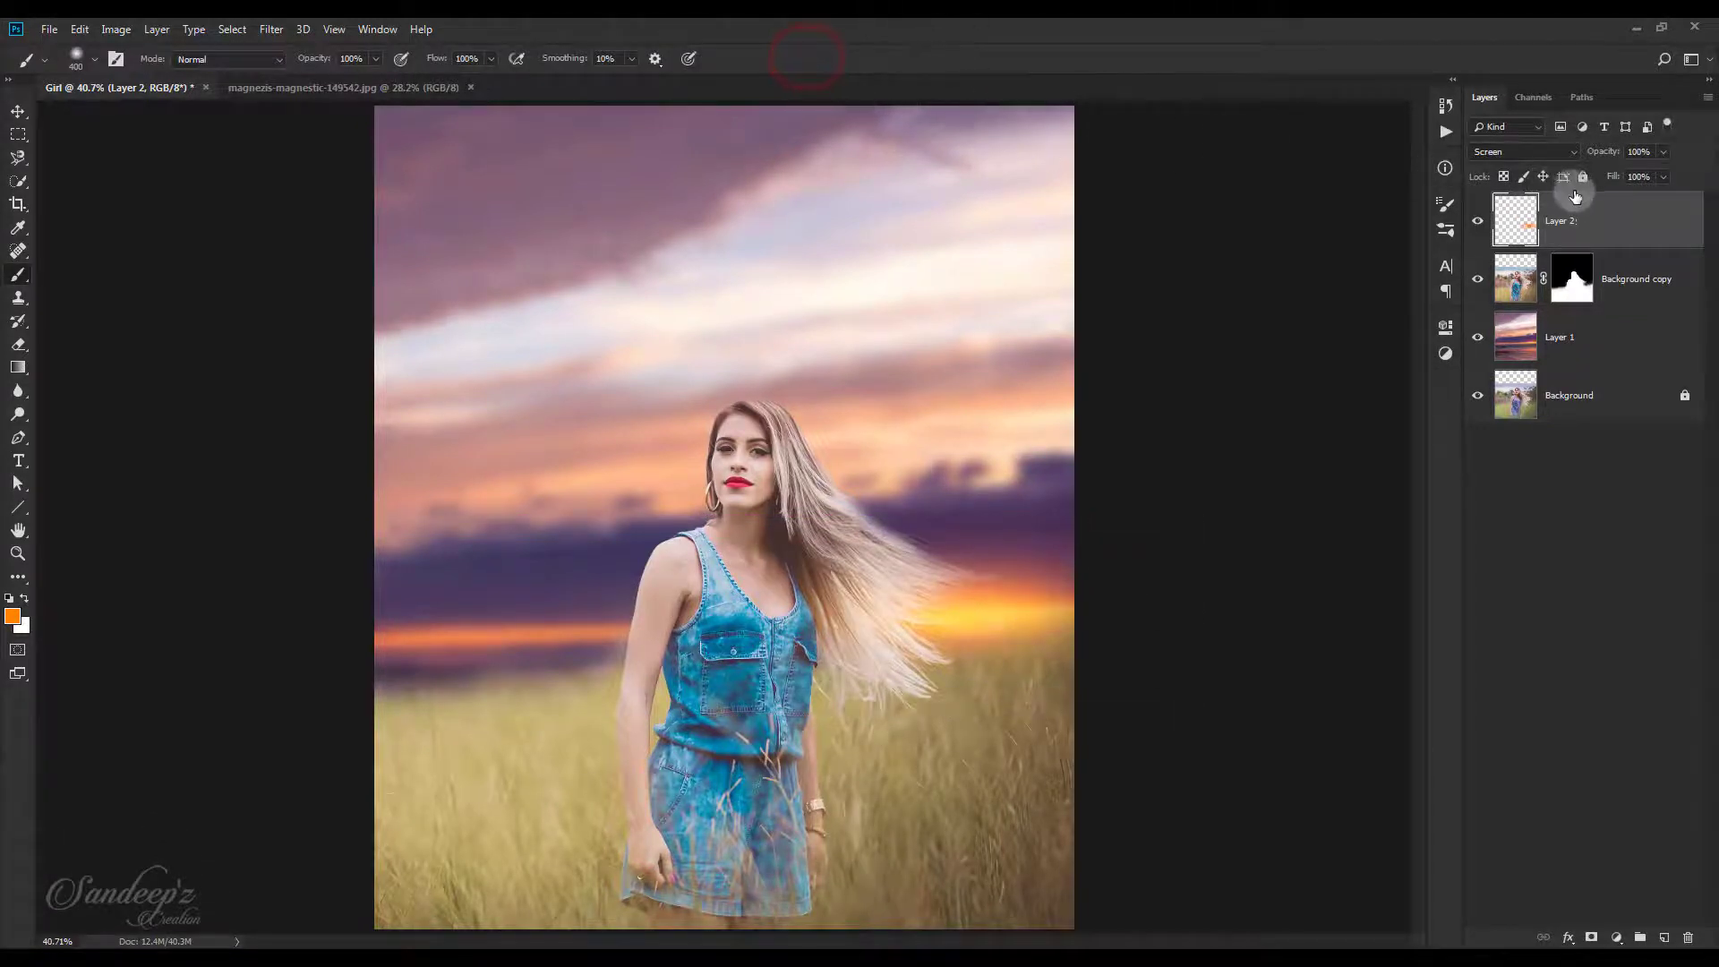
{"action": "mouse_move", "coordinate": [1600, 152]}
{"action": "left_mouse_down"}
{"action": "mouse_move", "coordinate": [1303, 155]}
{"action": "mouse_move", "coordinate": [1340, 156]}
{"action": "left_mouse_up"}
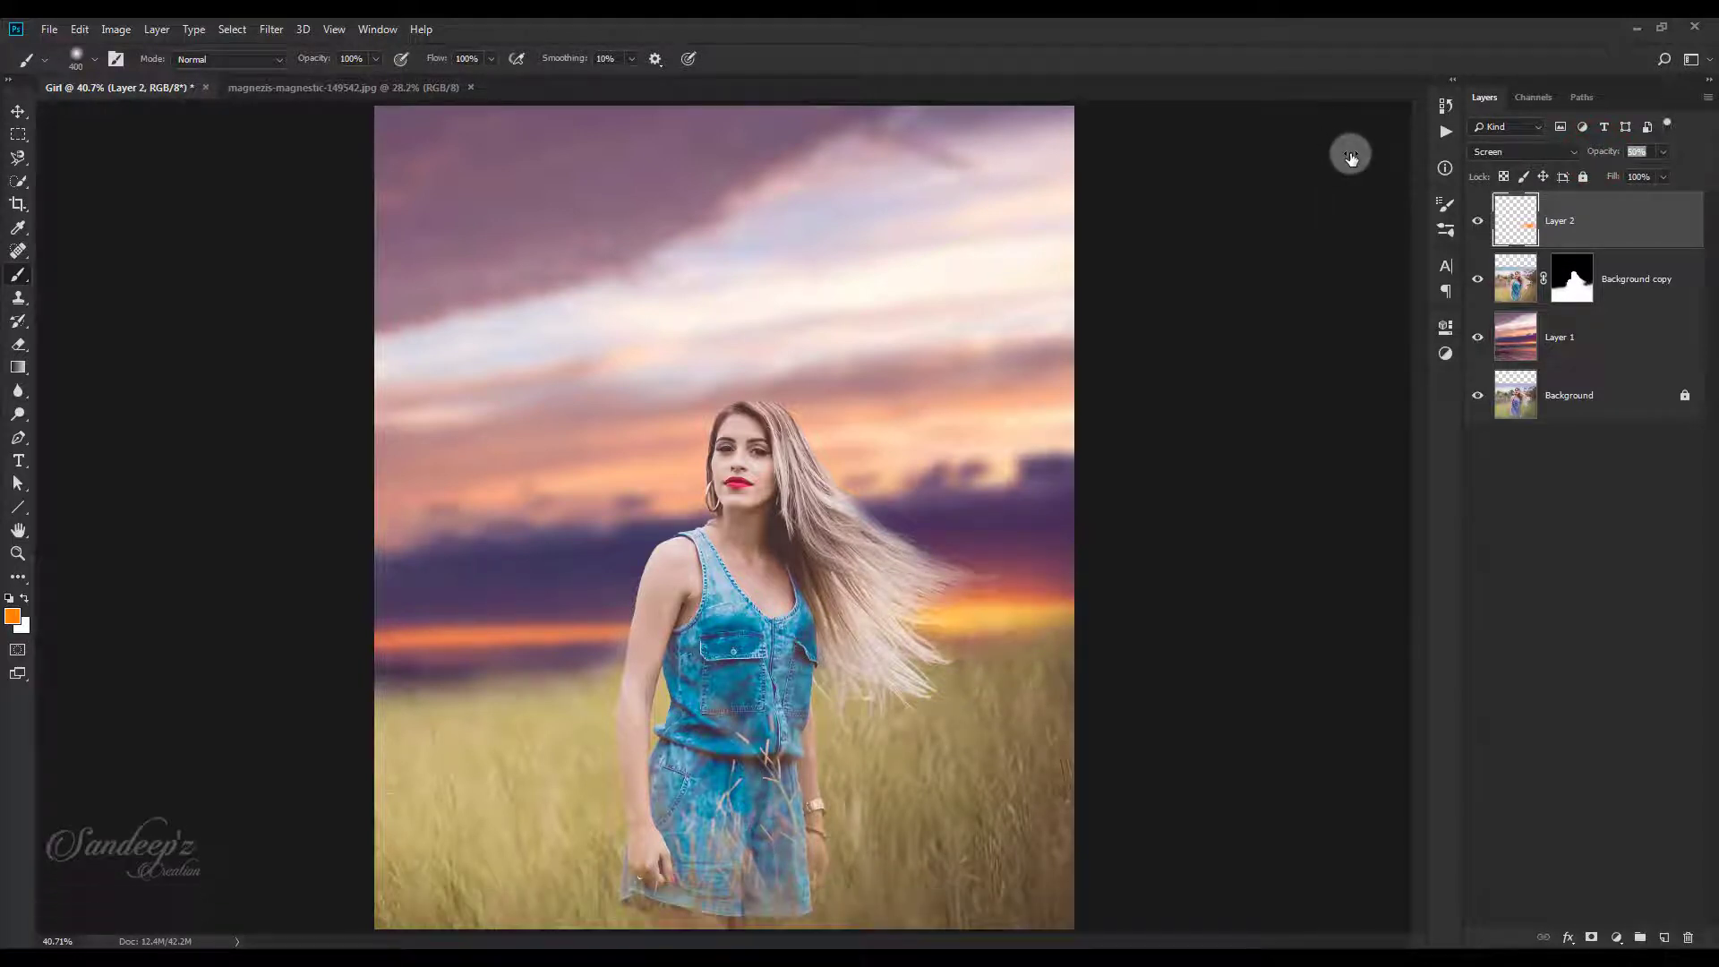
{"action": "left_click_drag", "start_coordinate": [1350, 158], "coordinate": [1343, 147]}
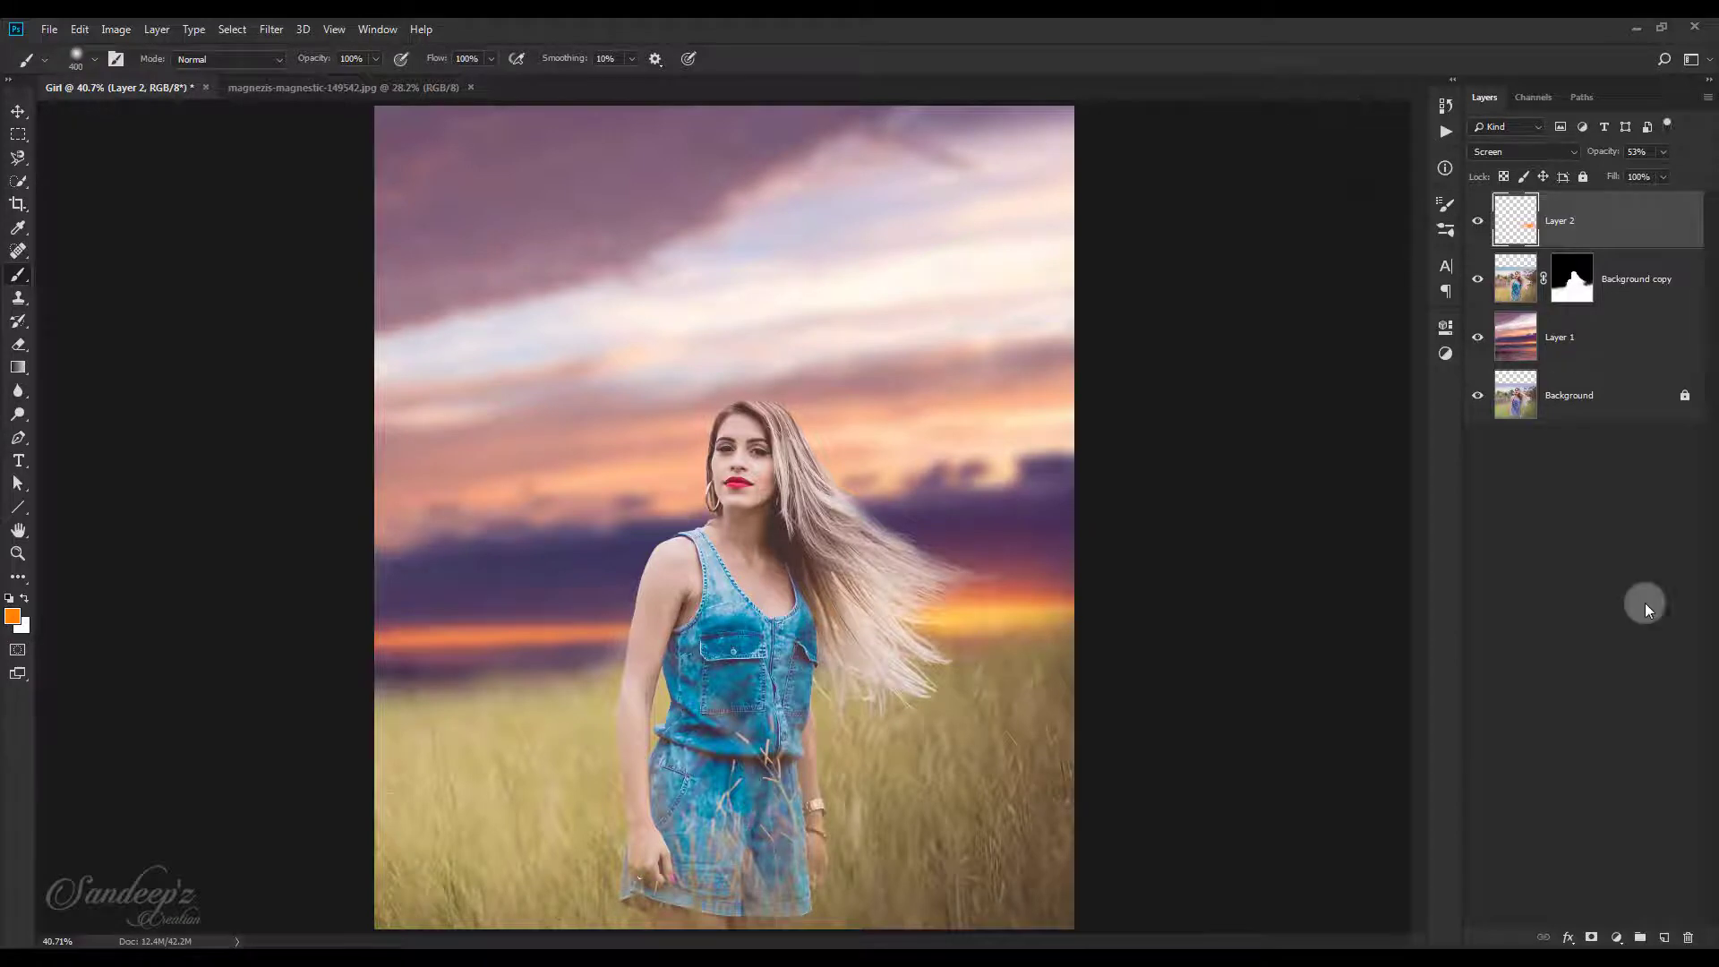
Add a Gradient Fill layer and make the gradient's left stop black.
{"action": "left_click", "coordinate": [1615, 937]}
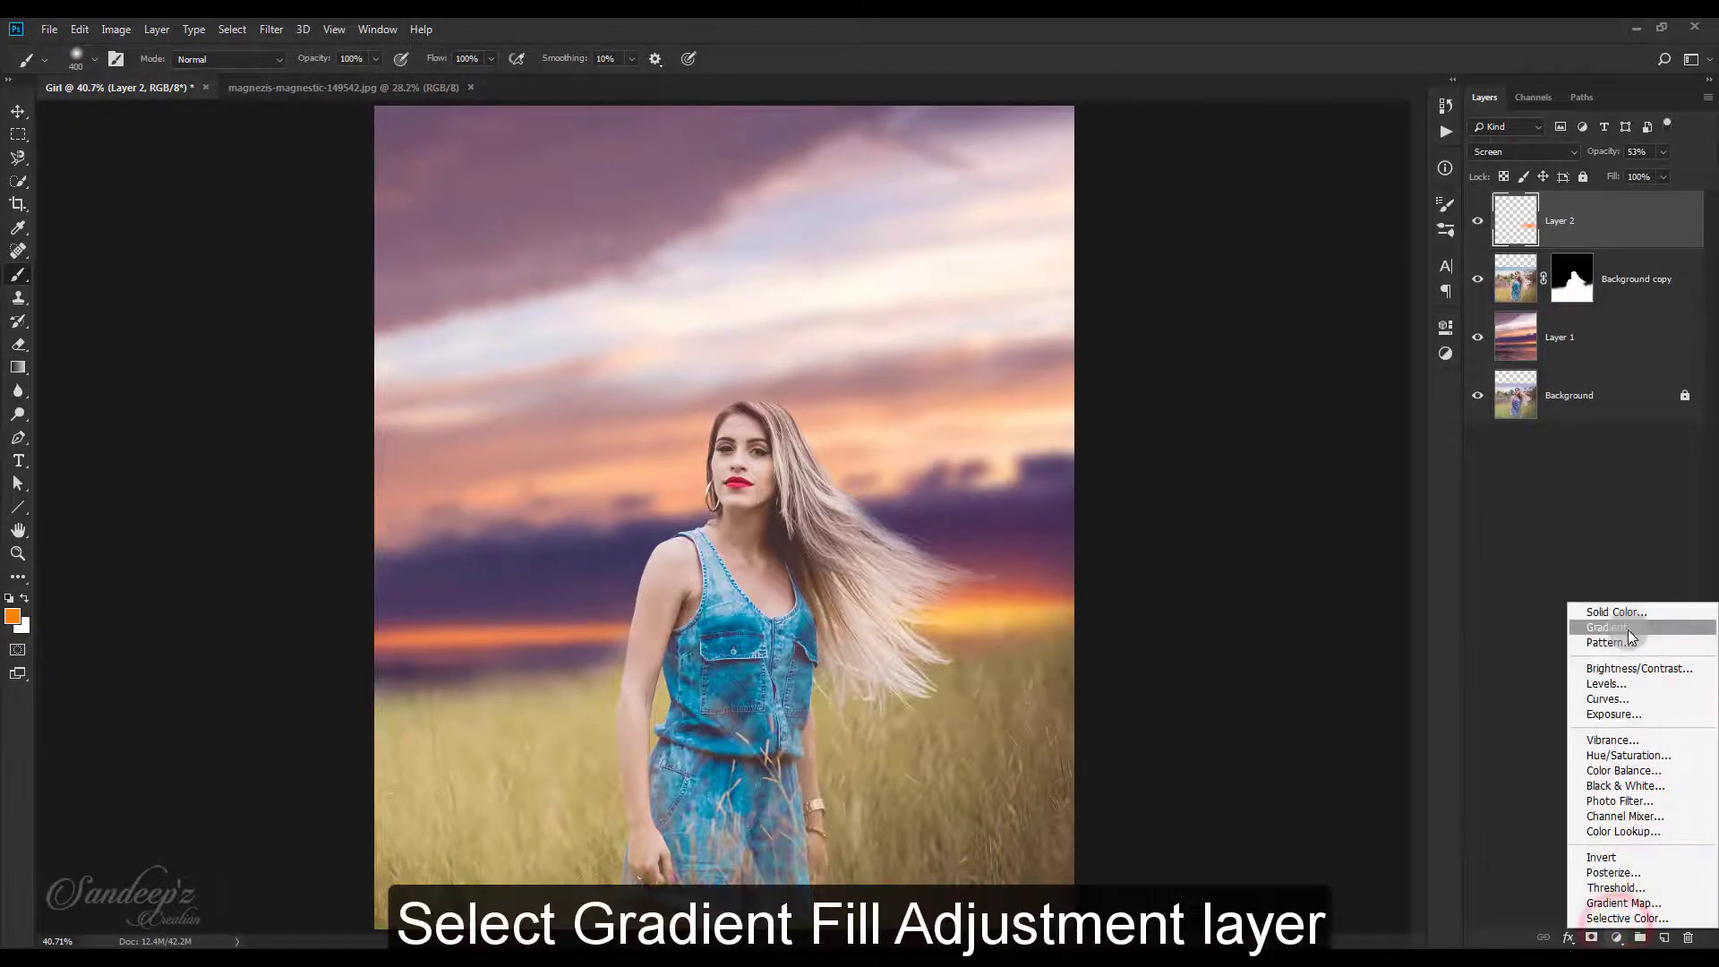
{"action": "left_click", "coordinate": [1625, 627]}
{"action": "left_click", "coordinate": [1186, 297]}
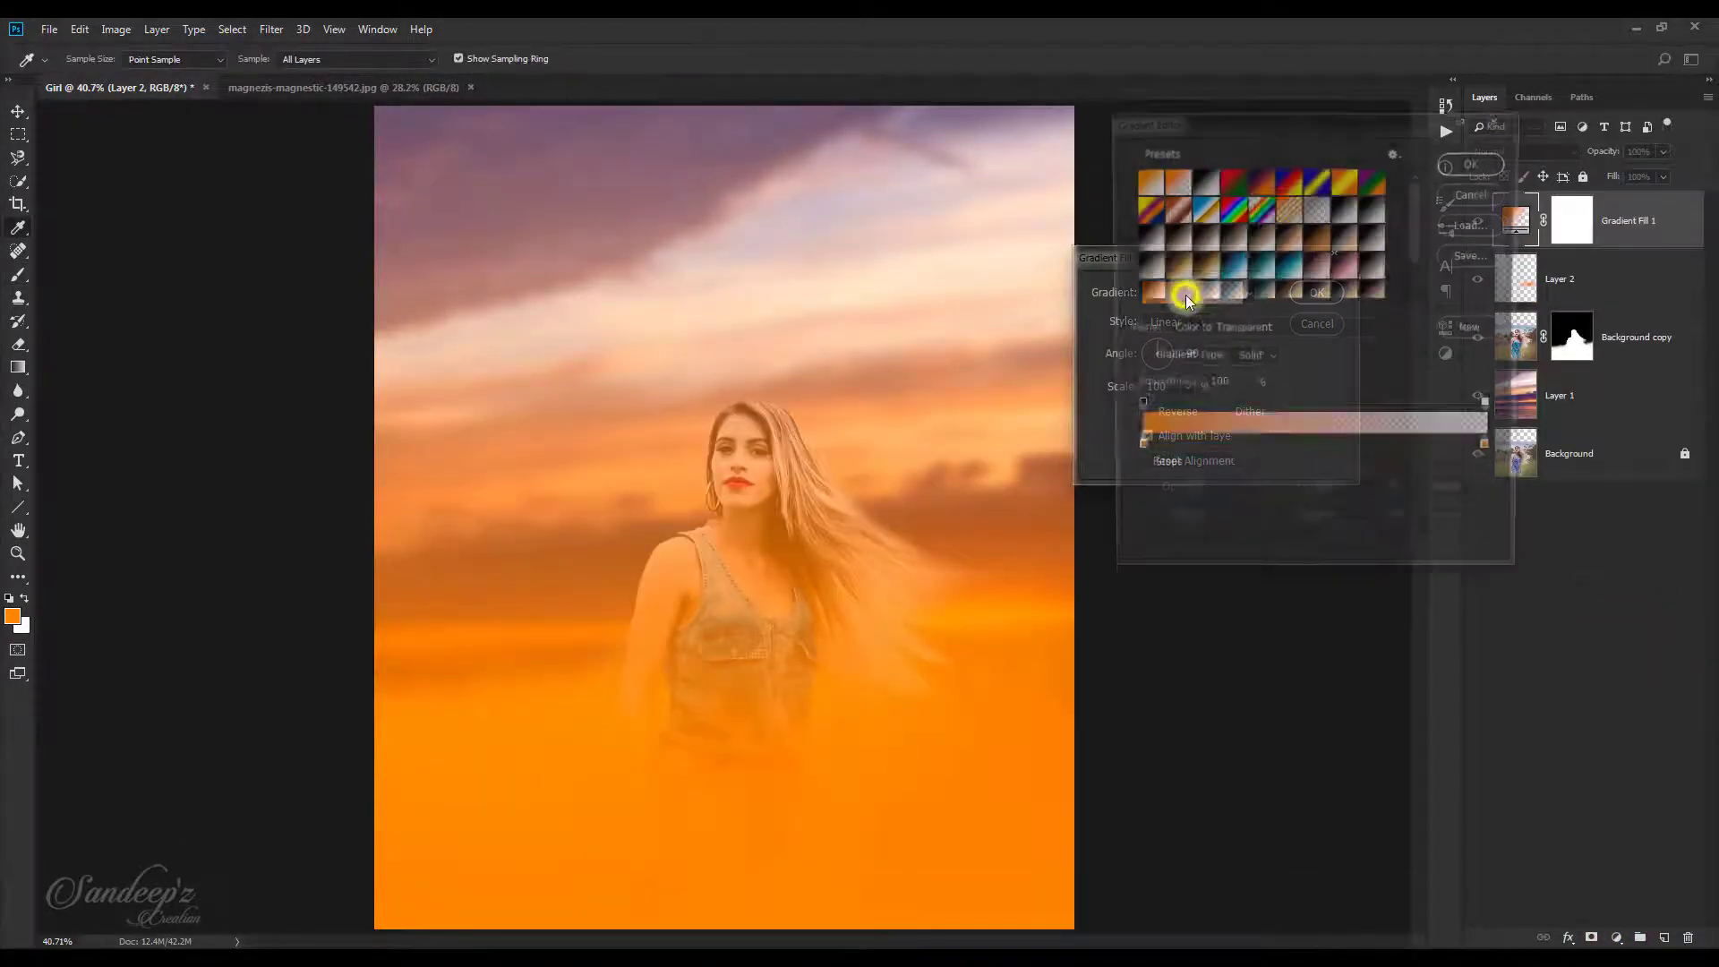
{"action": "left_click", "coordinate": [1135, 452]}
{"action": "left_click", "coordinate": [1210, 530]}
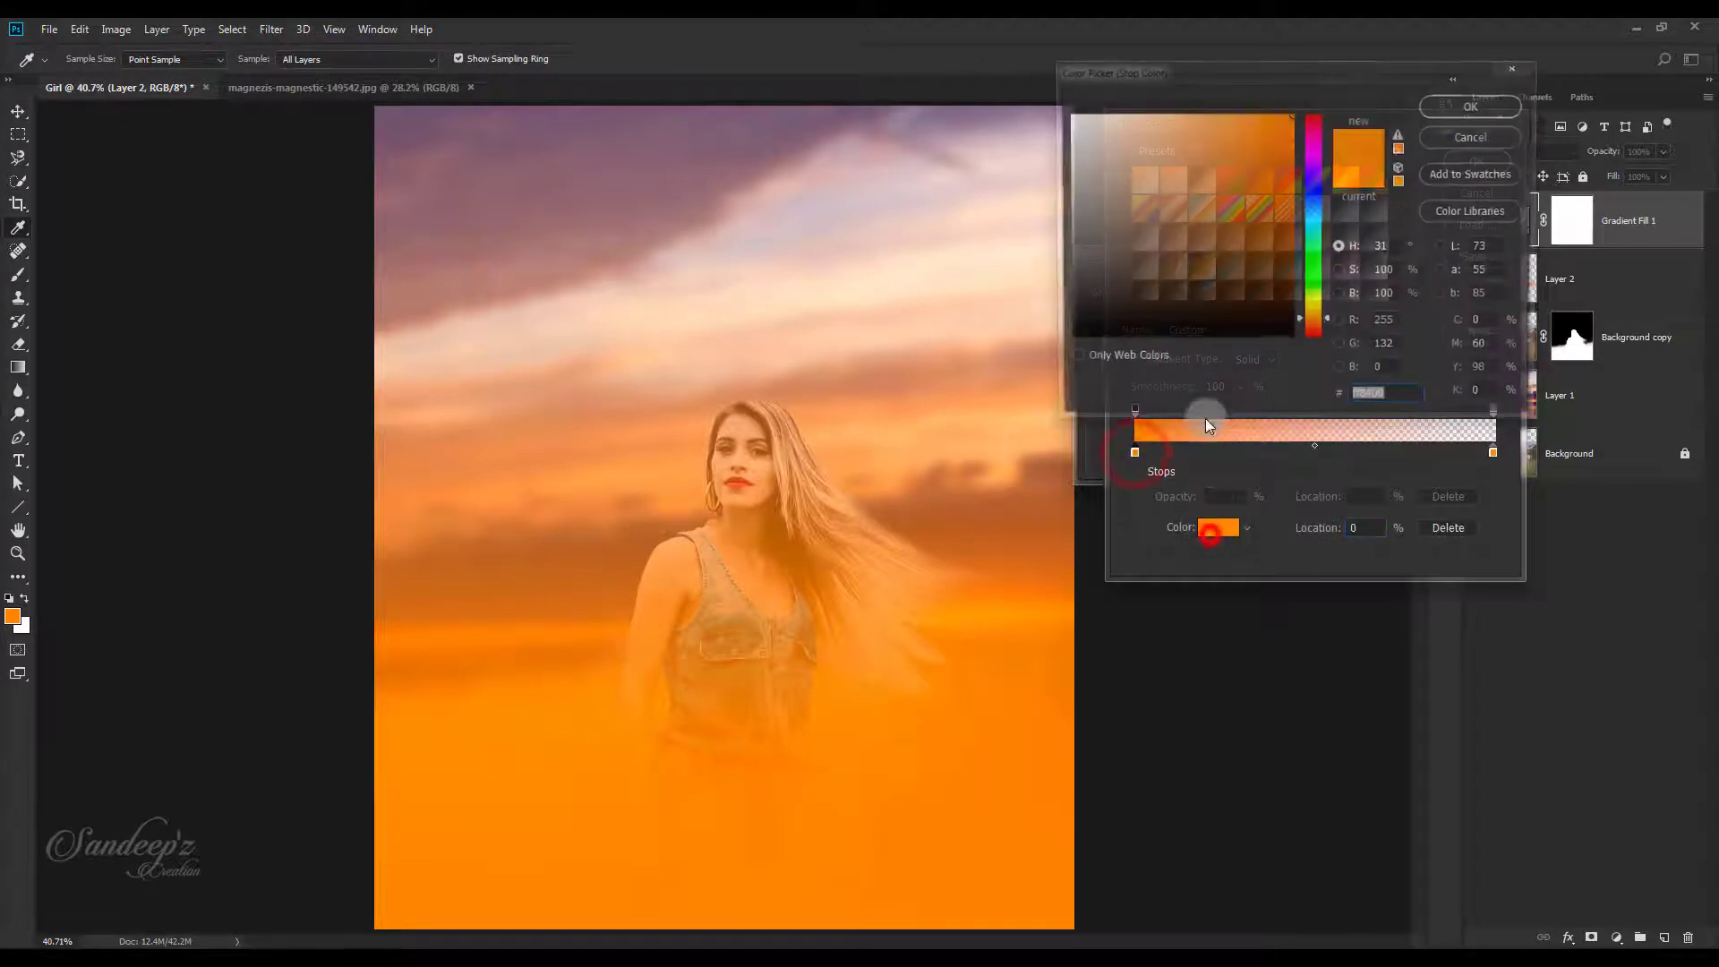
{"action": "left_click_drag", "start_coordinate": [1161, 277], "coordinate": [1067, 340]}
{"action": "left_click", "coordinate": [1476, 106]}
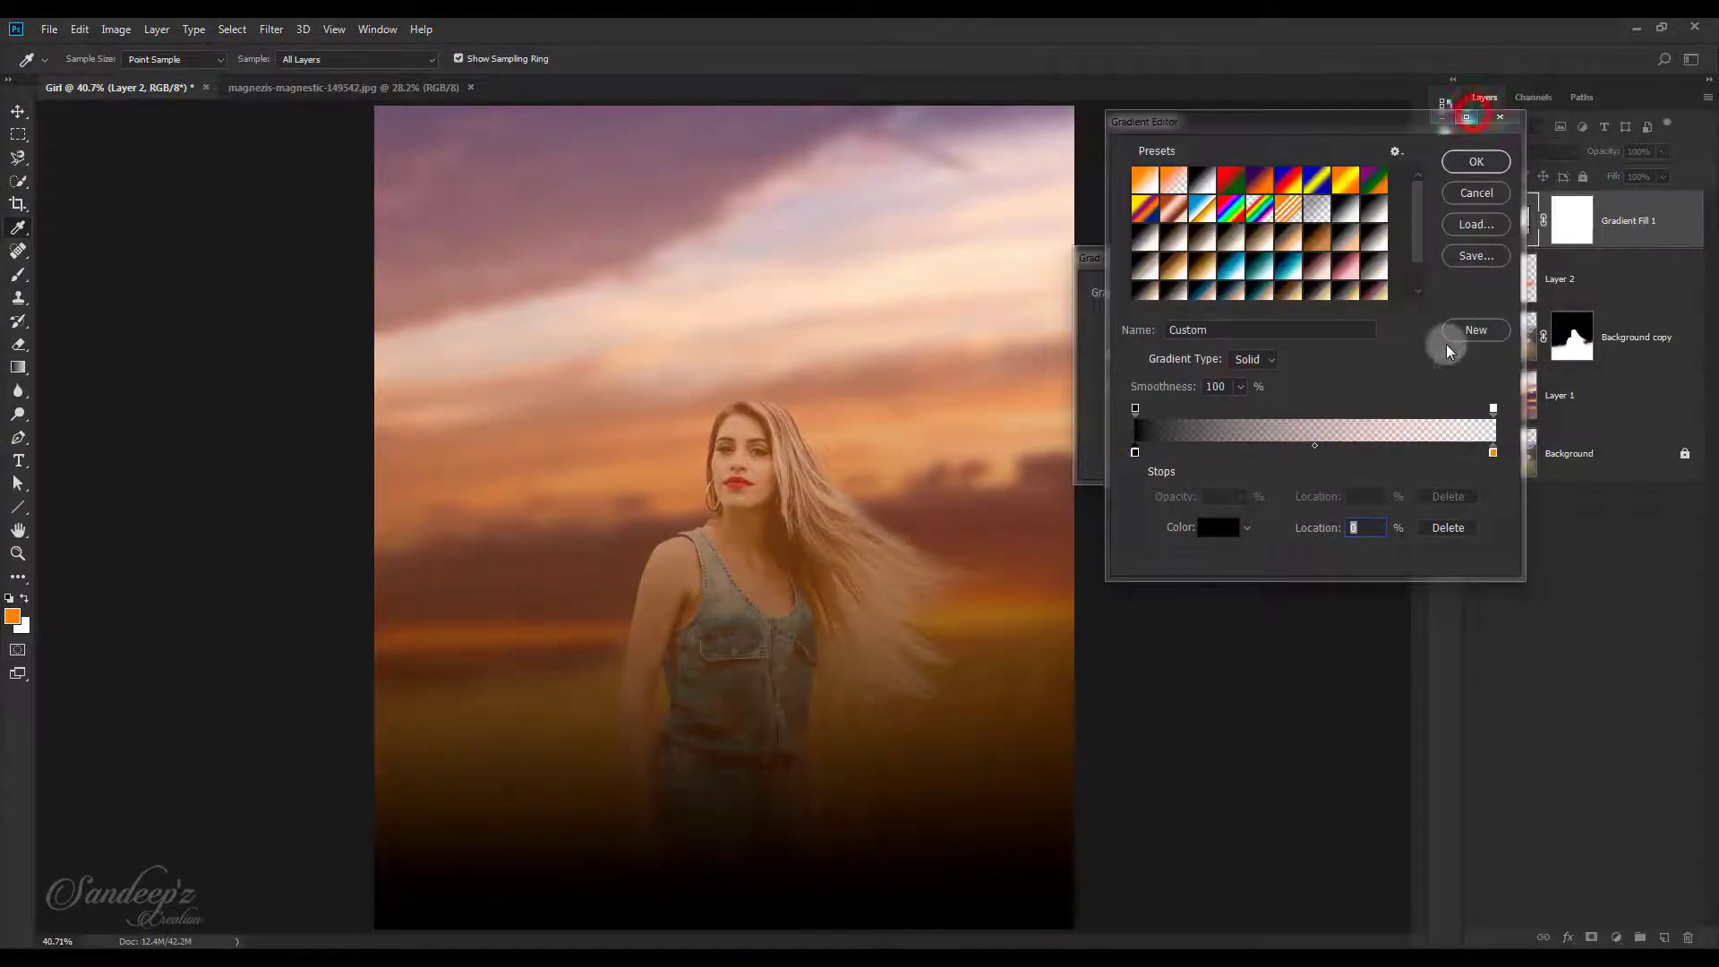
Set the gradient's right stop colour and accept the edited gradient.
{"action": "left_click", "coordinate": [1492, 452]}
{"action": "left_click", "coordinate": [1219, 530]}
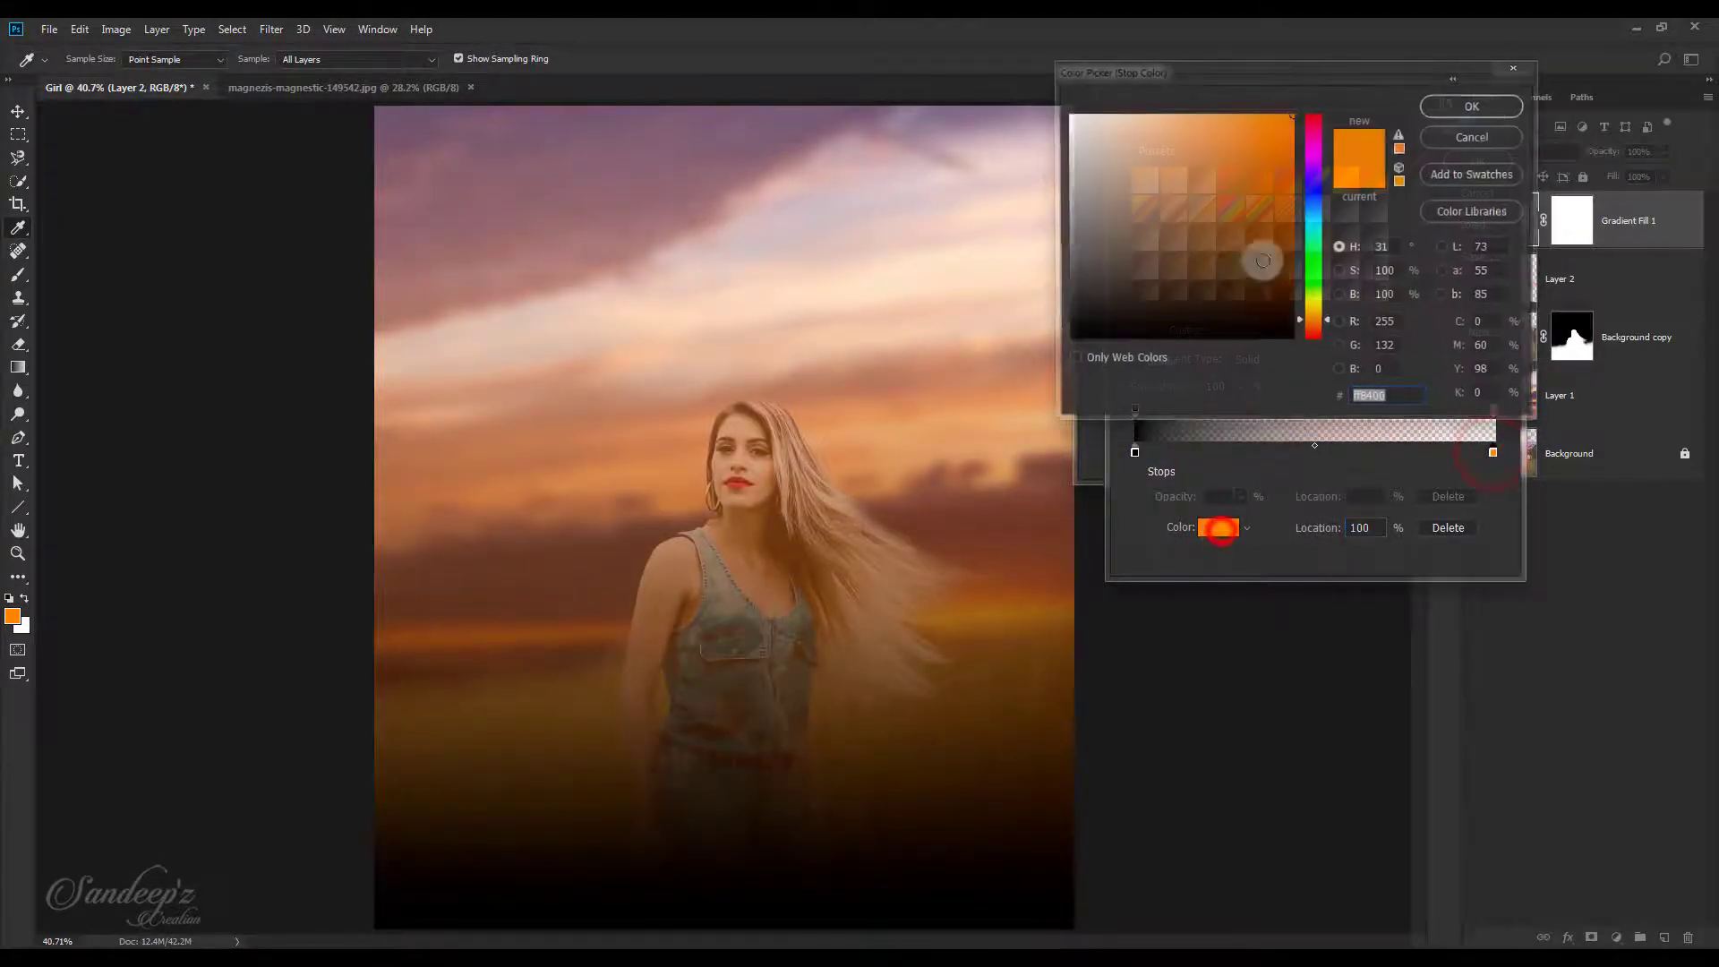
{"action": "left_click_drag", "start_coordinate": [1259, 257], "coordinate": [1069, 339]}
{"action": "left_click", "coordinate": [1488, 108]}
{"action": "left_click", "coordinate": [1477, 109]}
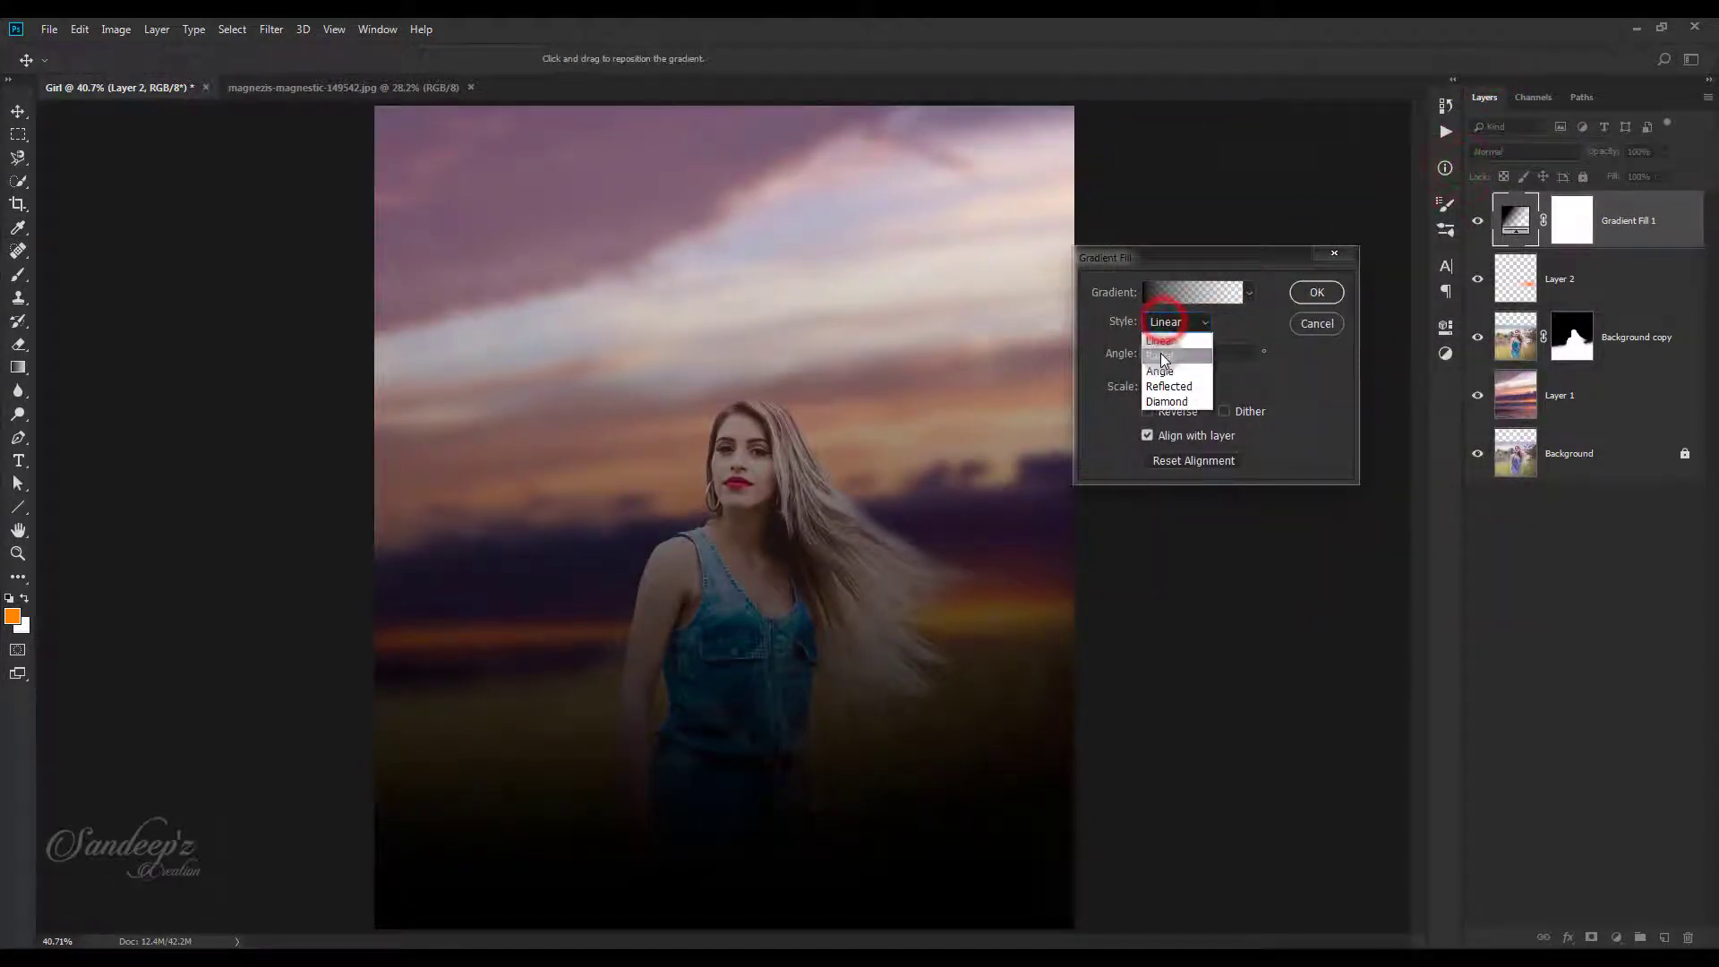
Make the vignette a reversed radial gradient with its angle set to 30°.
{"action": "left_click", "coordinate": [1164, 337]}
{"action": "left_click", "coordinate": [1146, 411]}
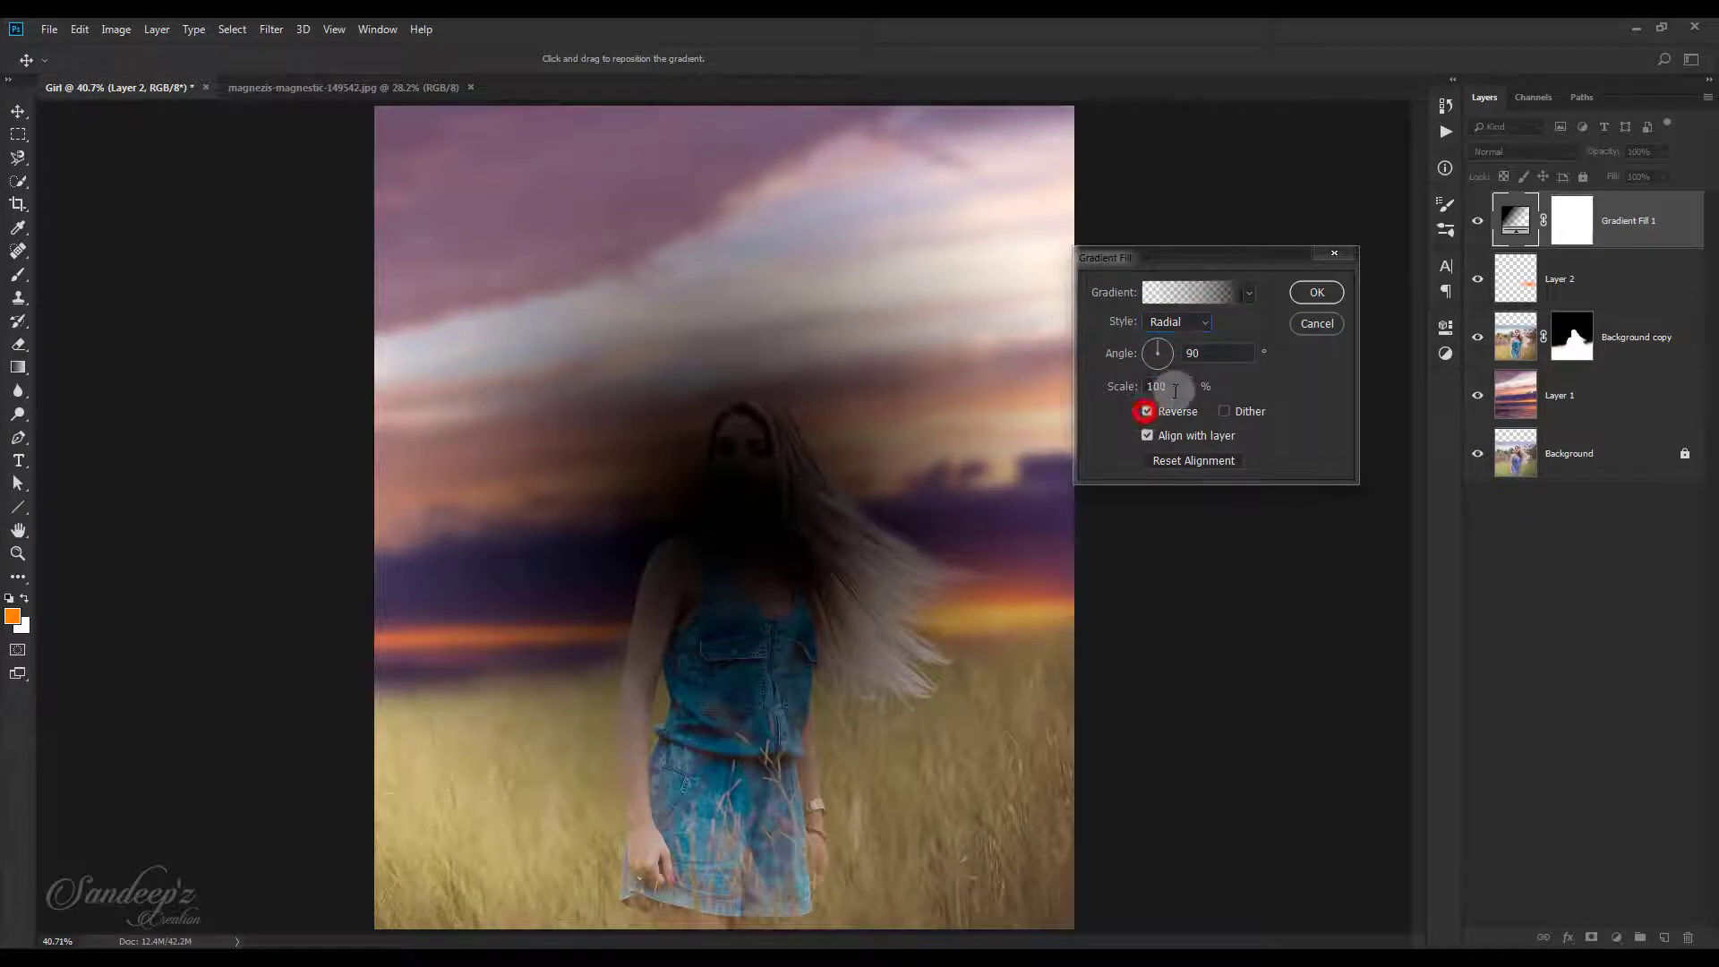
{"action": "left_click", "coordinate": [1167, 349]}
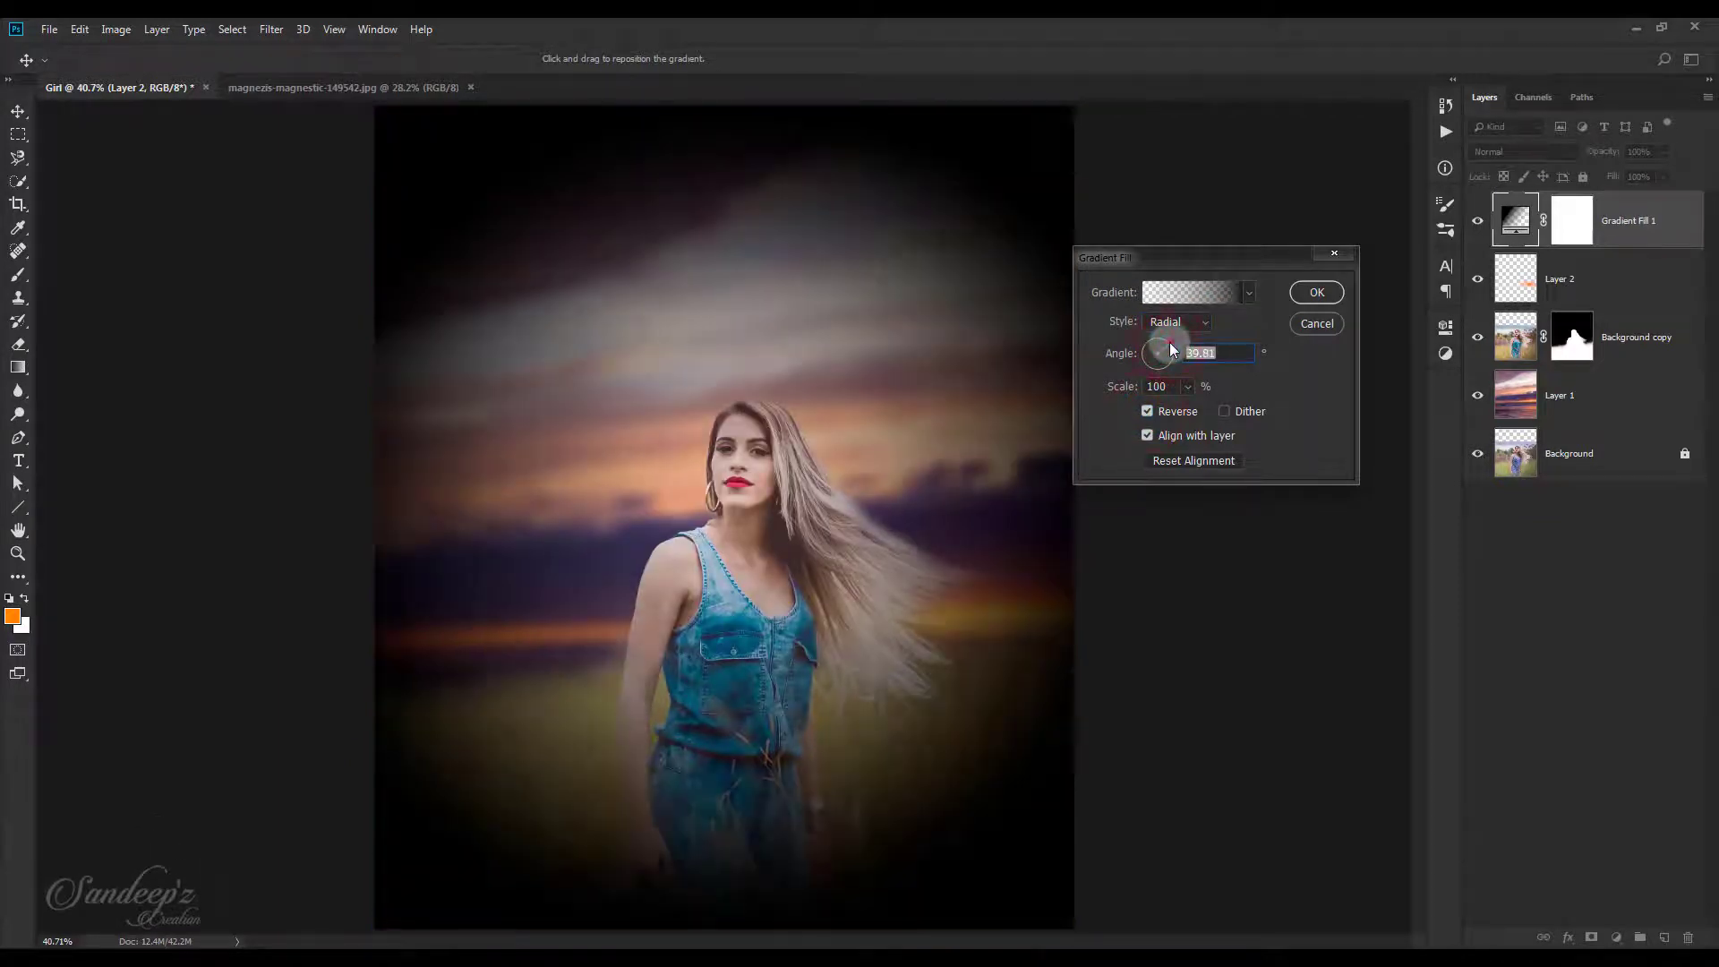
{"action": "left_click", "coordinate": [1169, 342]}
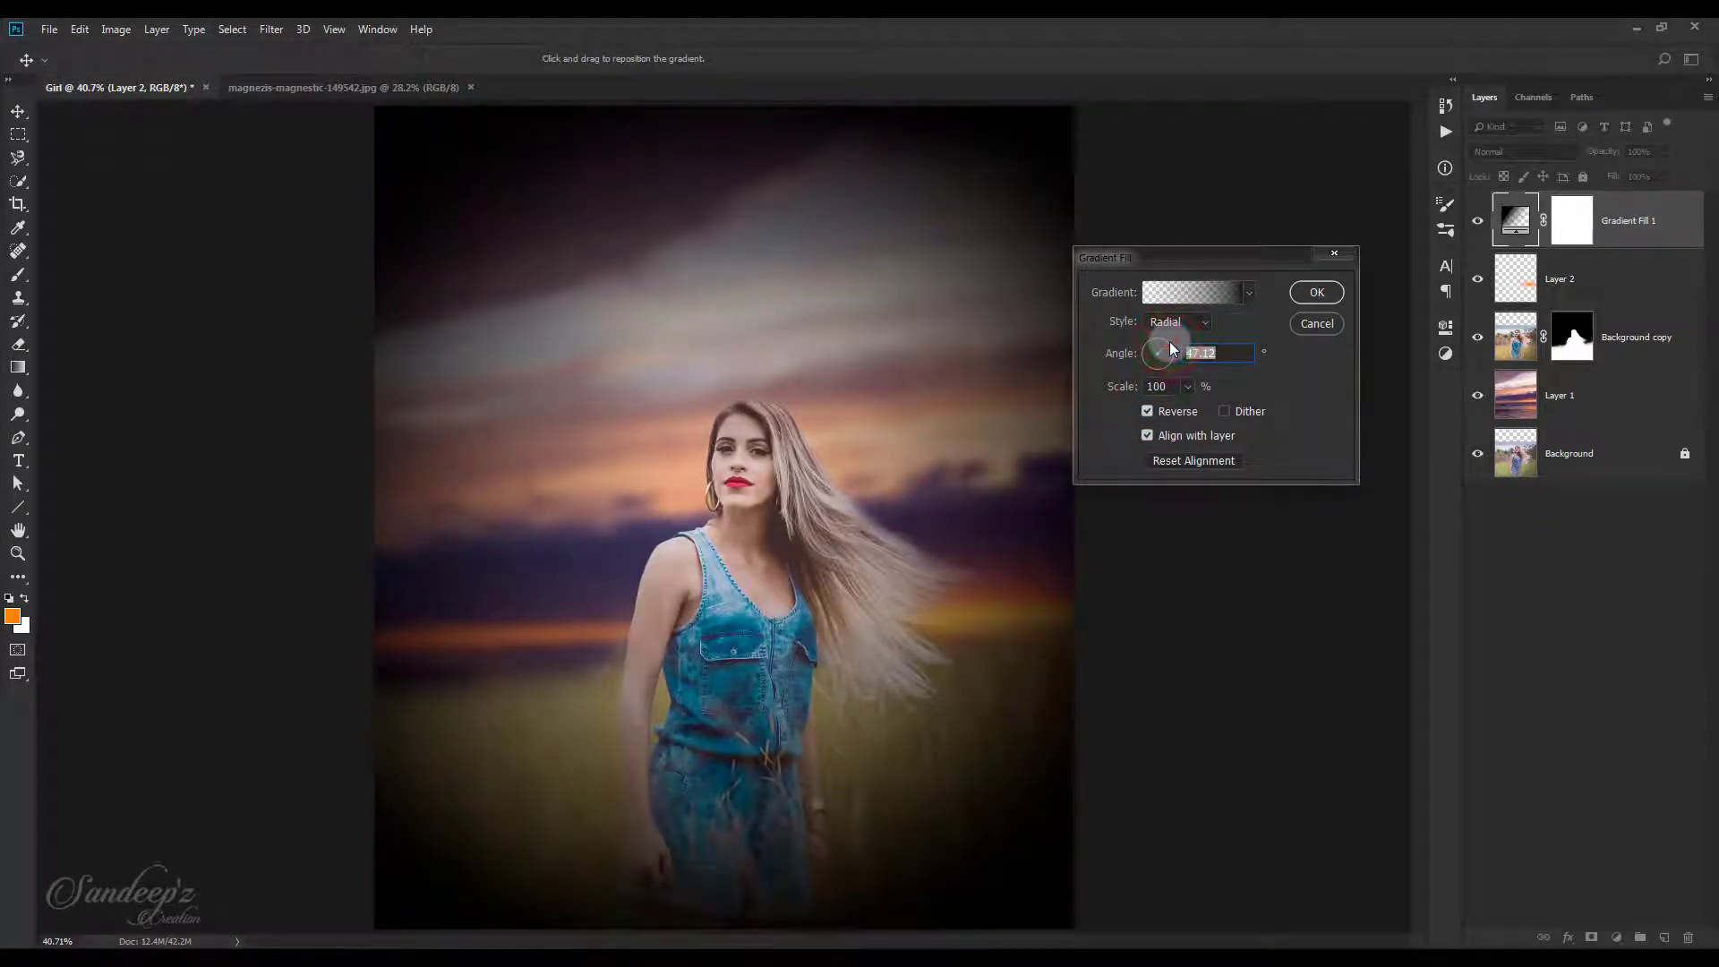
{"action": "left_click", "coordinate": [1169, 342]}
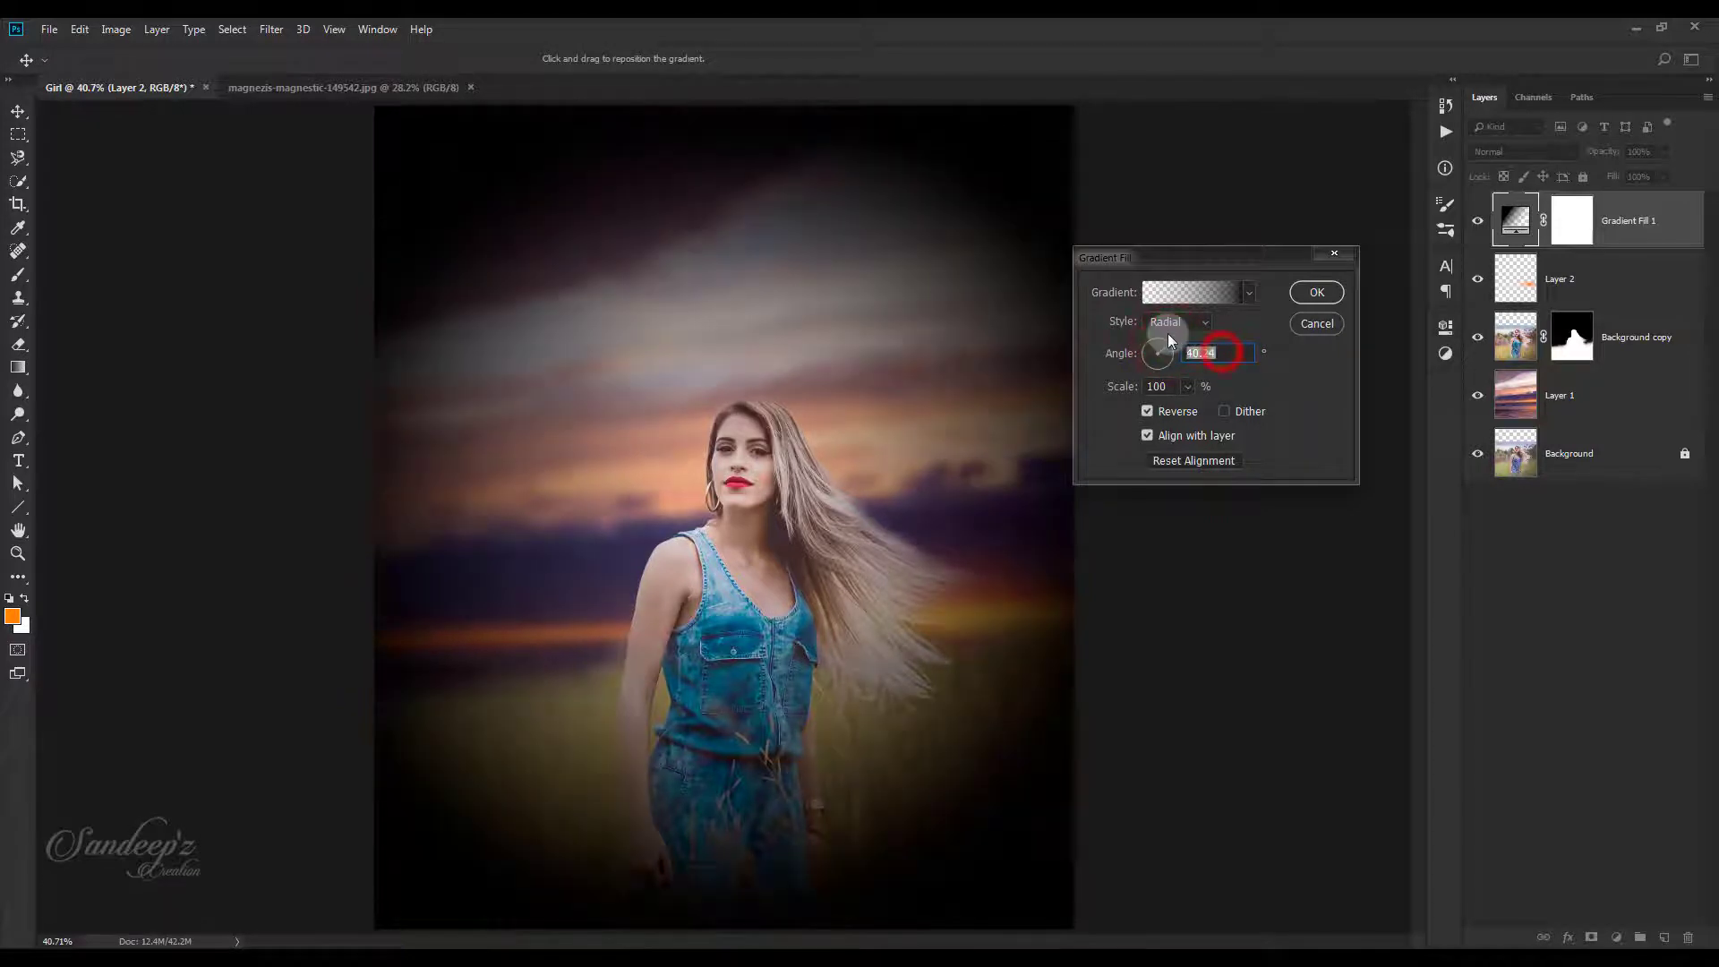
{"action": "type", "text": "30"}
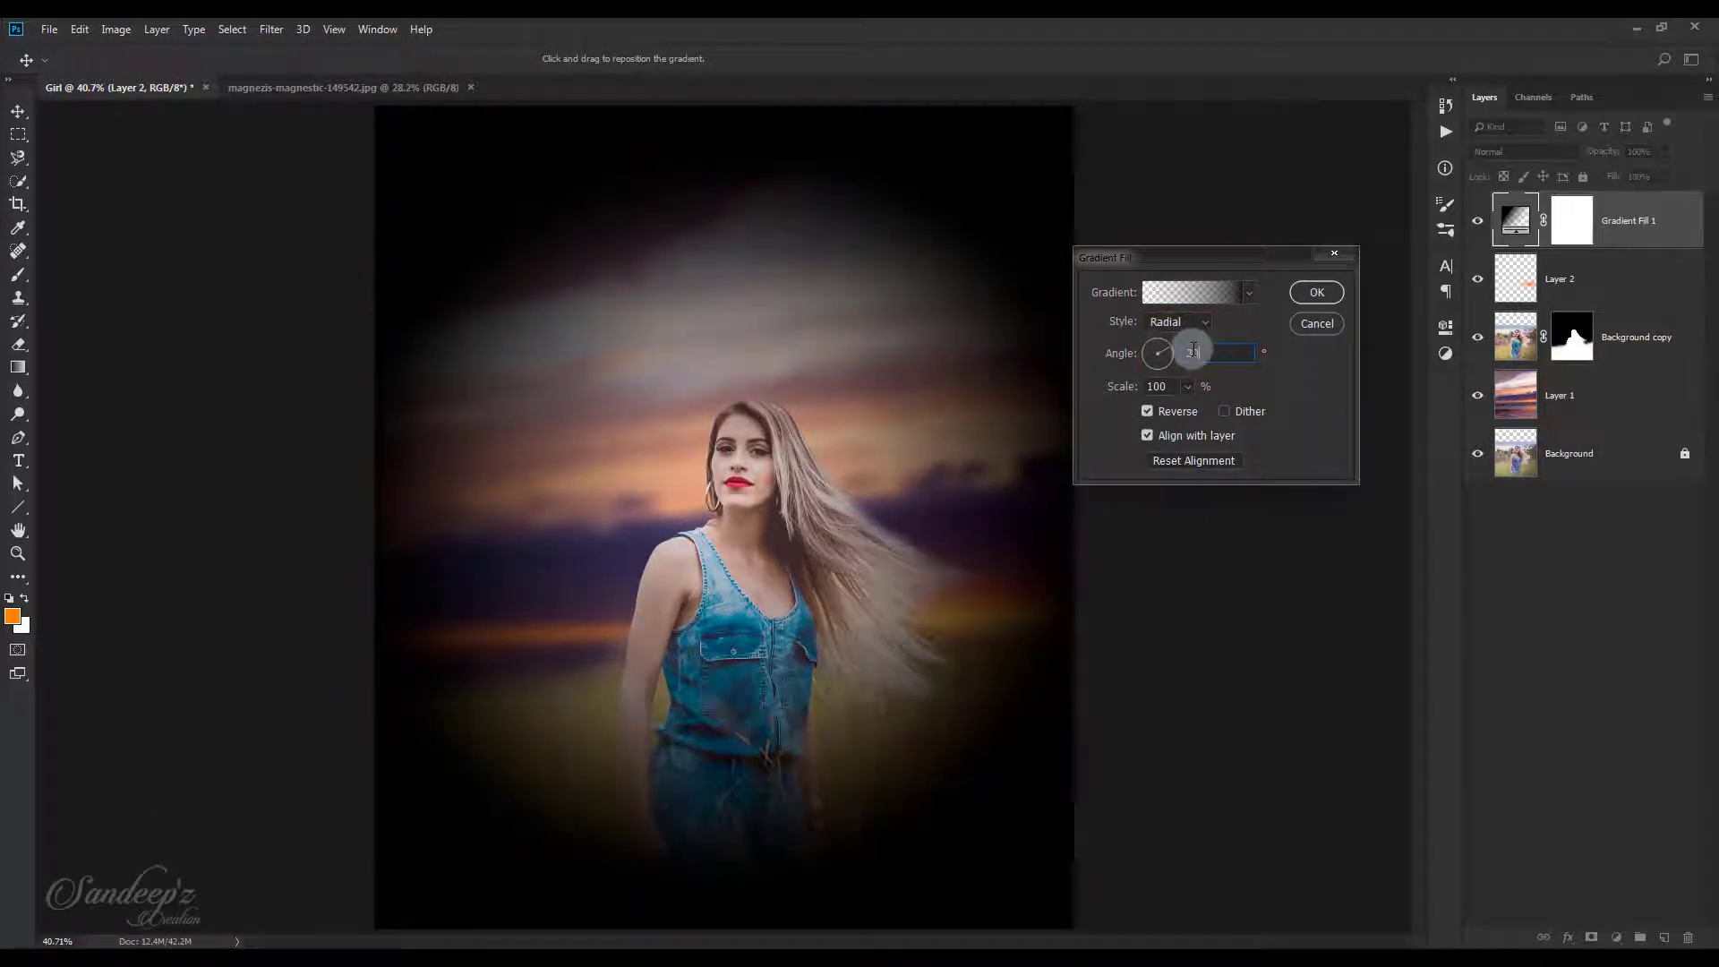
{"action": "left_click", "coordinate": [1170, 352]}
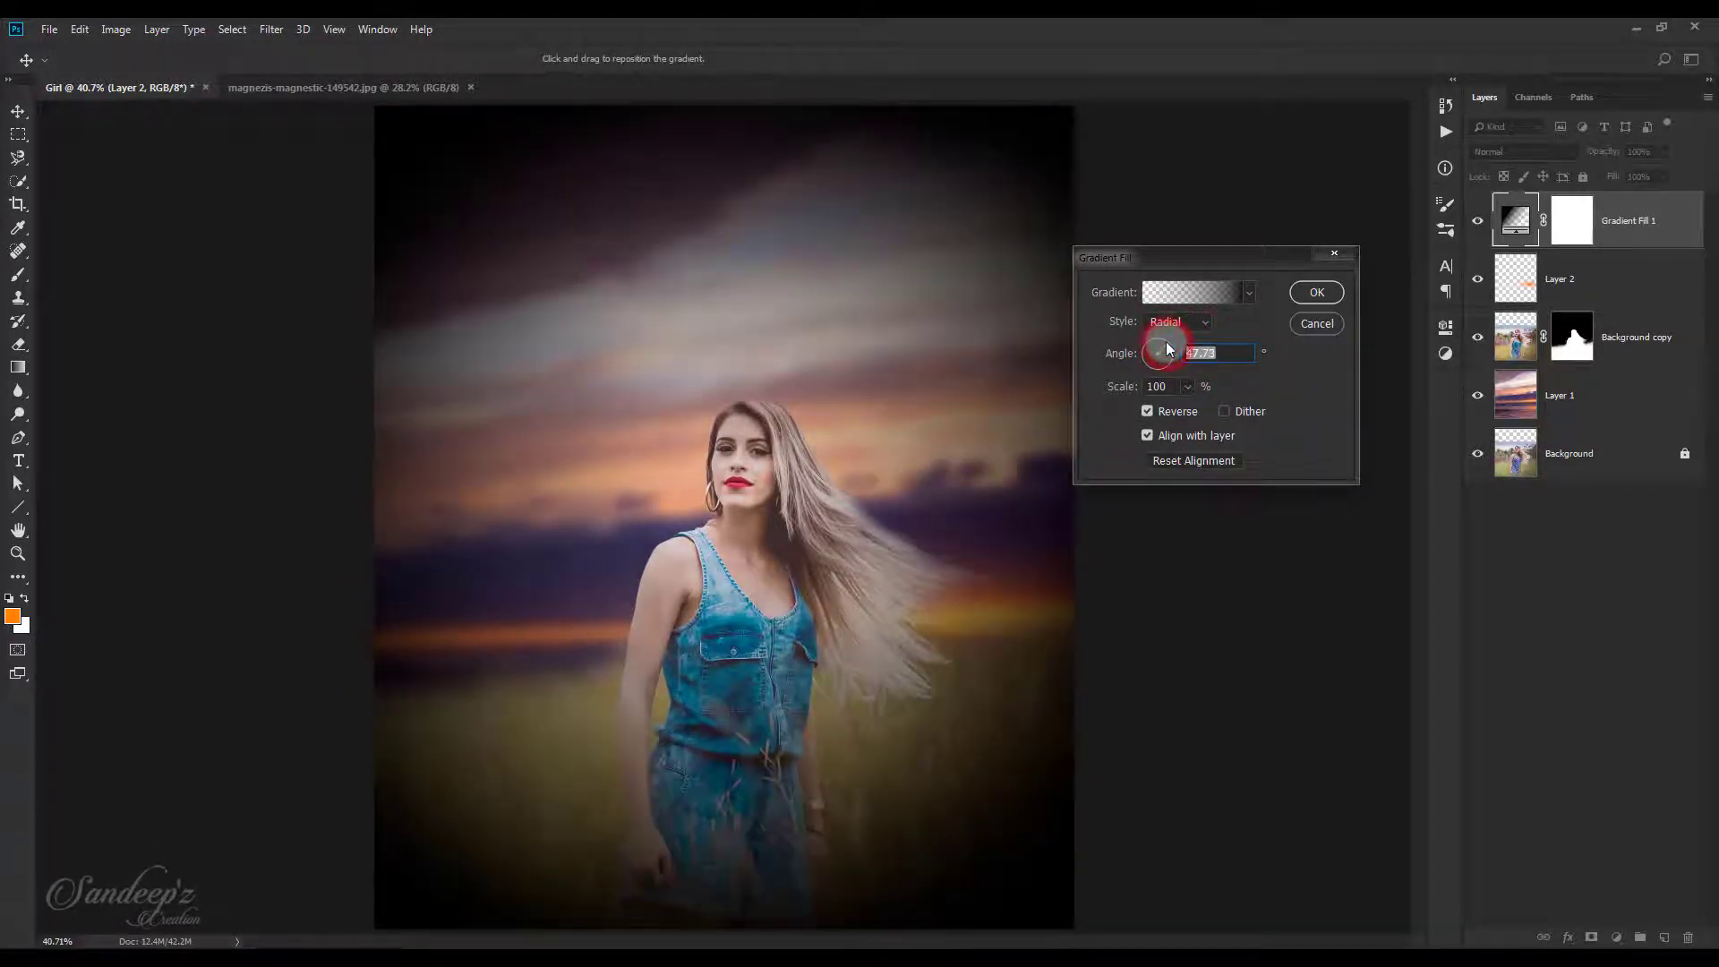
Scale the vignette to 188%, shift its centre, and drop its layer opacity to 52%.
{"action": "left_click", "coordinate": [1186, 387]}
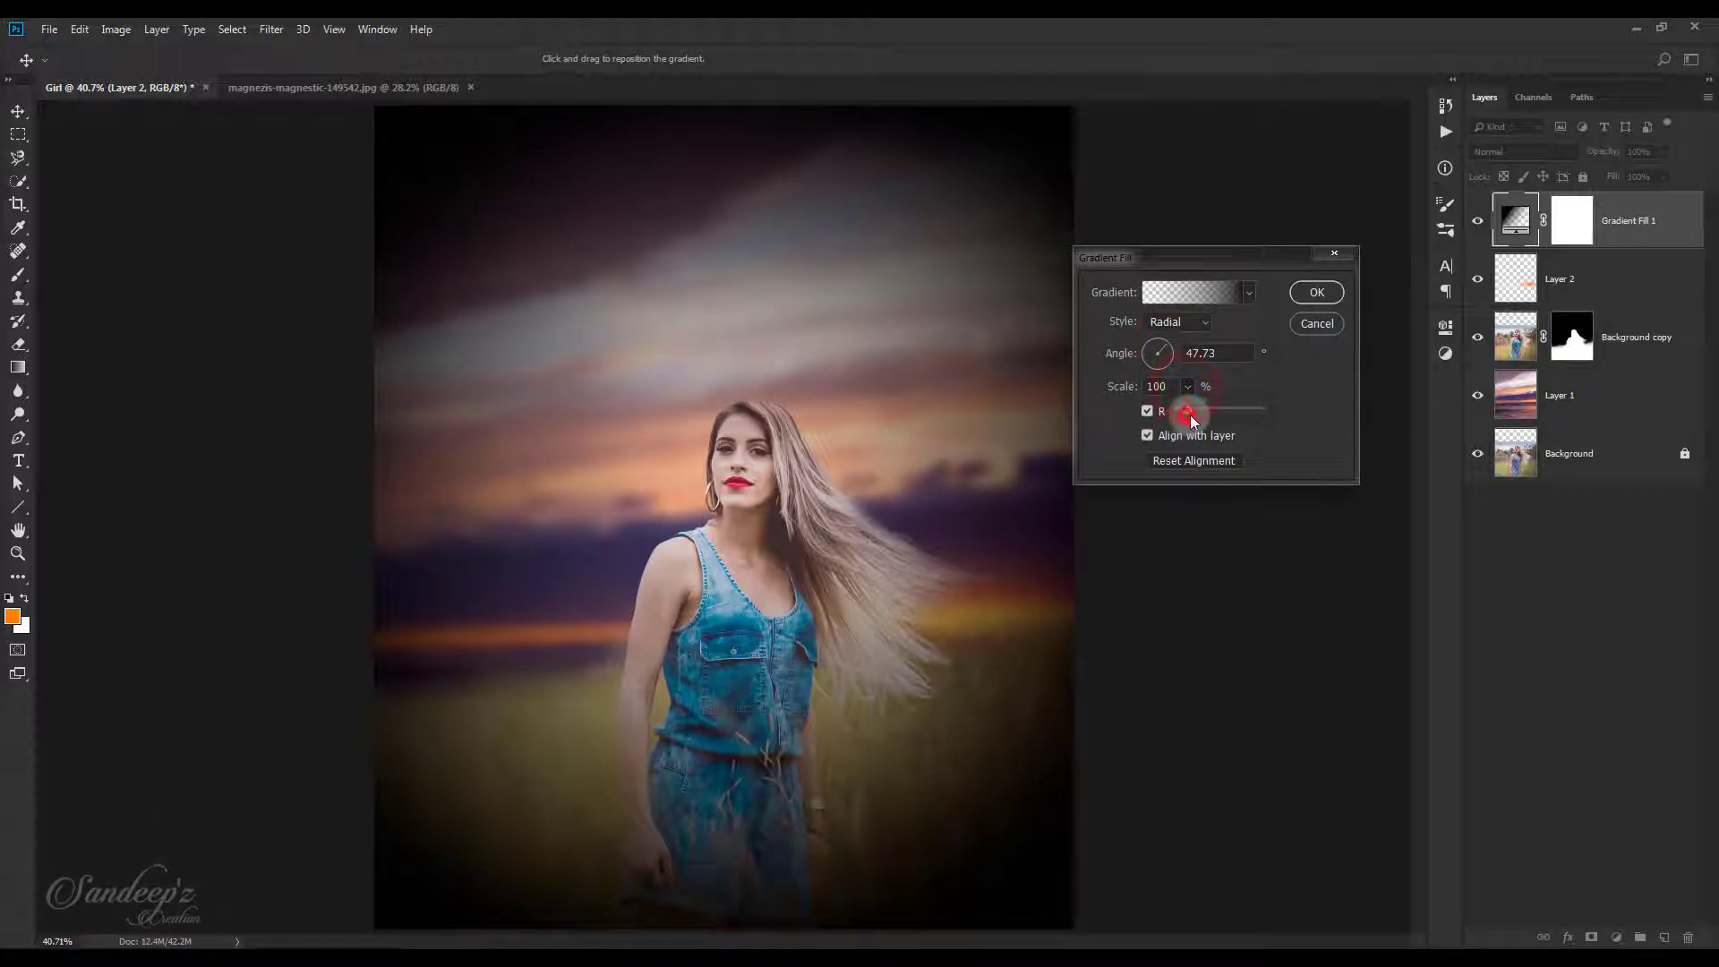
{"action": "left_click_drag", "start_coordinate": [1195, 416], "coordinate": [1187, 412]}
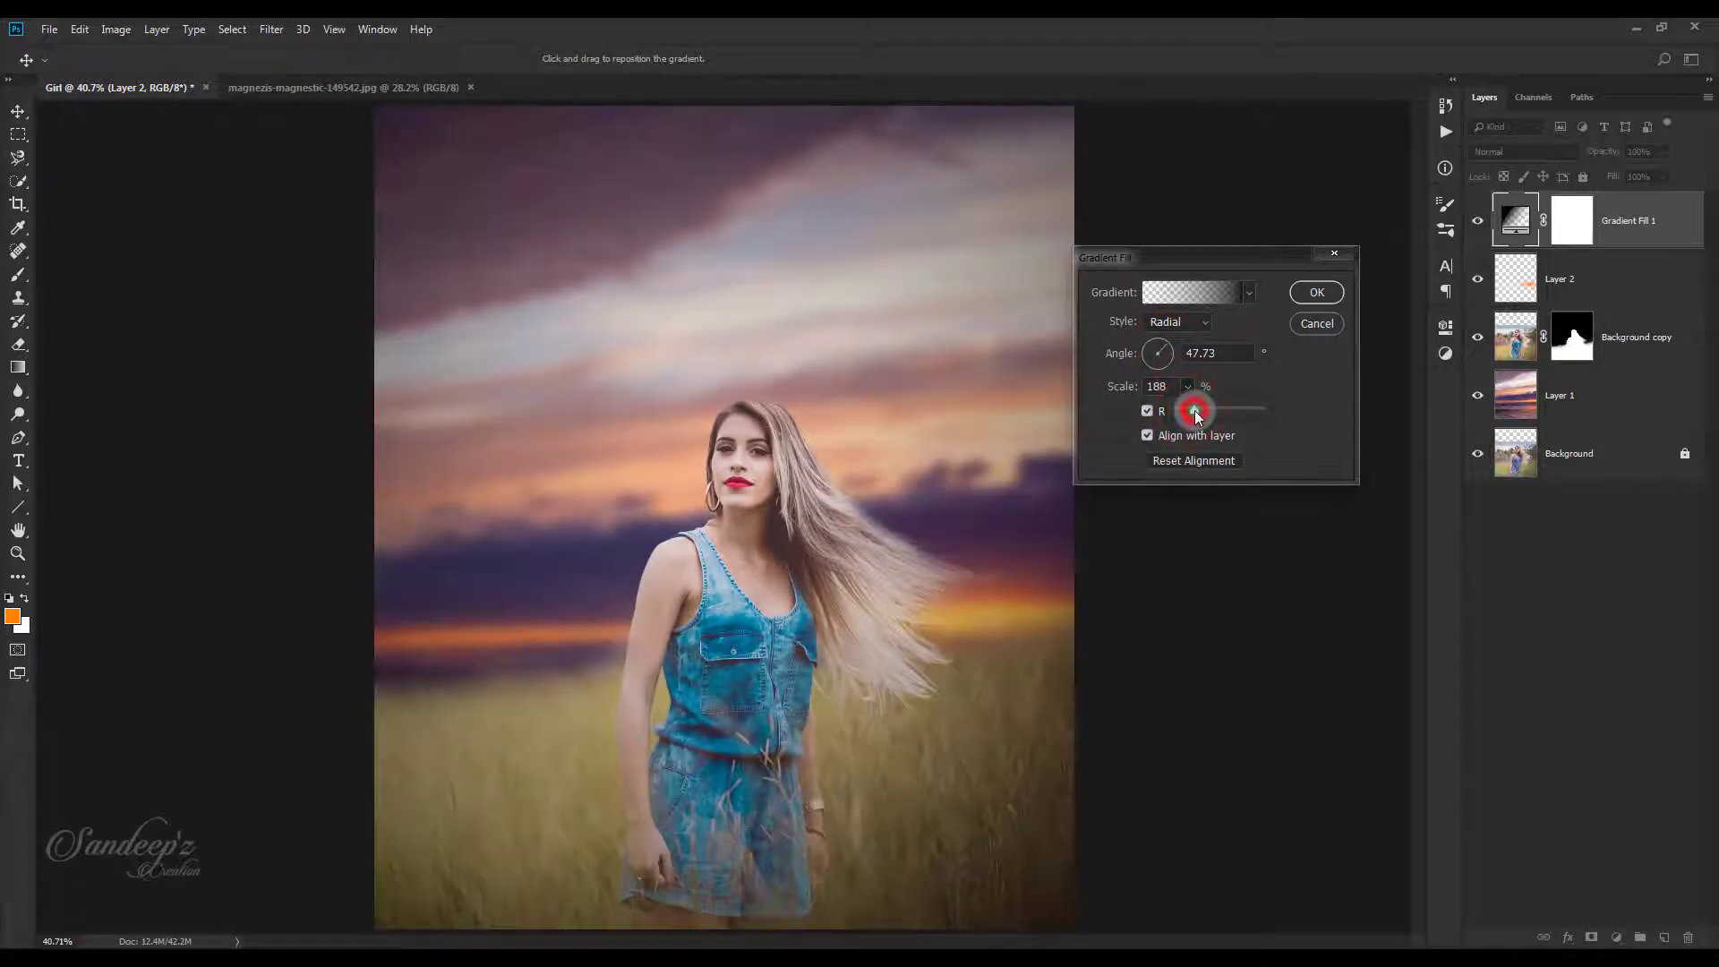
{"action": "mouse_move", "coordinate": [814, 436]}
{"action": "left_mouse_down"}
{"action": "mouse_move", "coordinate": [887, 384]}
{"action": "mouse_move", "coordinate": [818, 395]}
{"action": "mouse_move", "coordinate": [886, 376]}
{"action": "mouse_move", "coordinate": [823, 472]}
{"action": "left_mouse_up"}
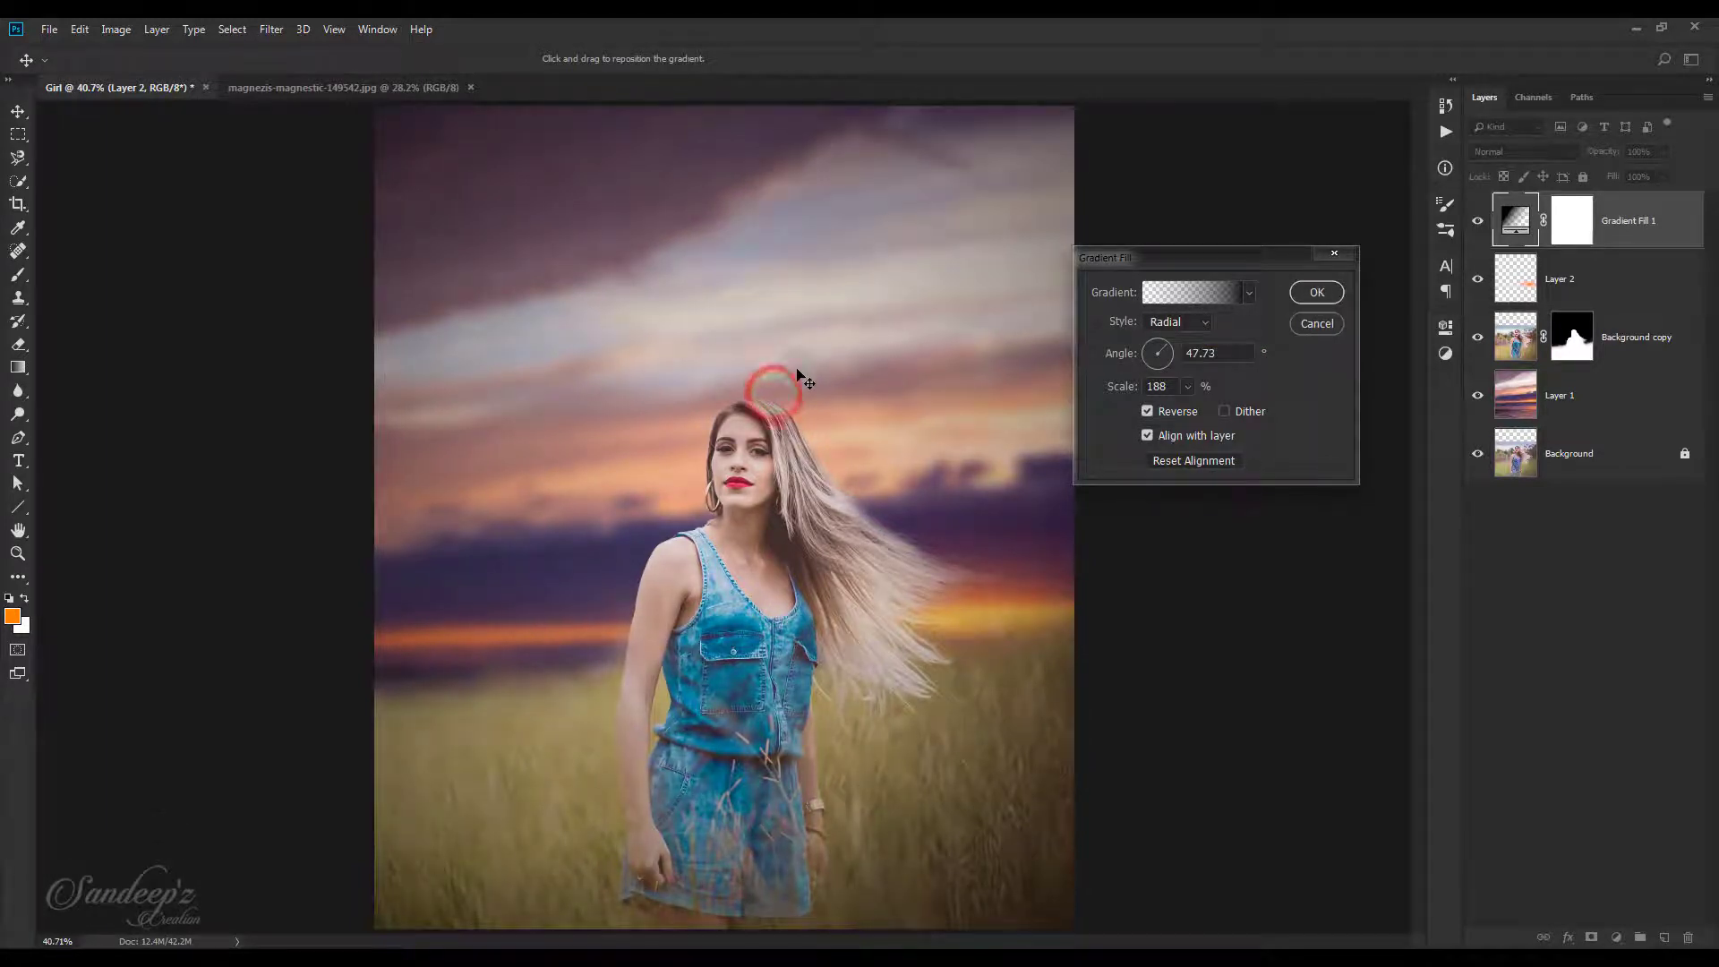
{"action": "left_click", "coordinate": [1300, 289]}
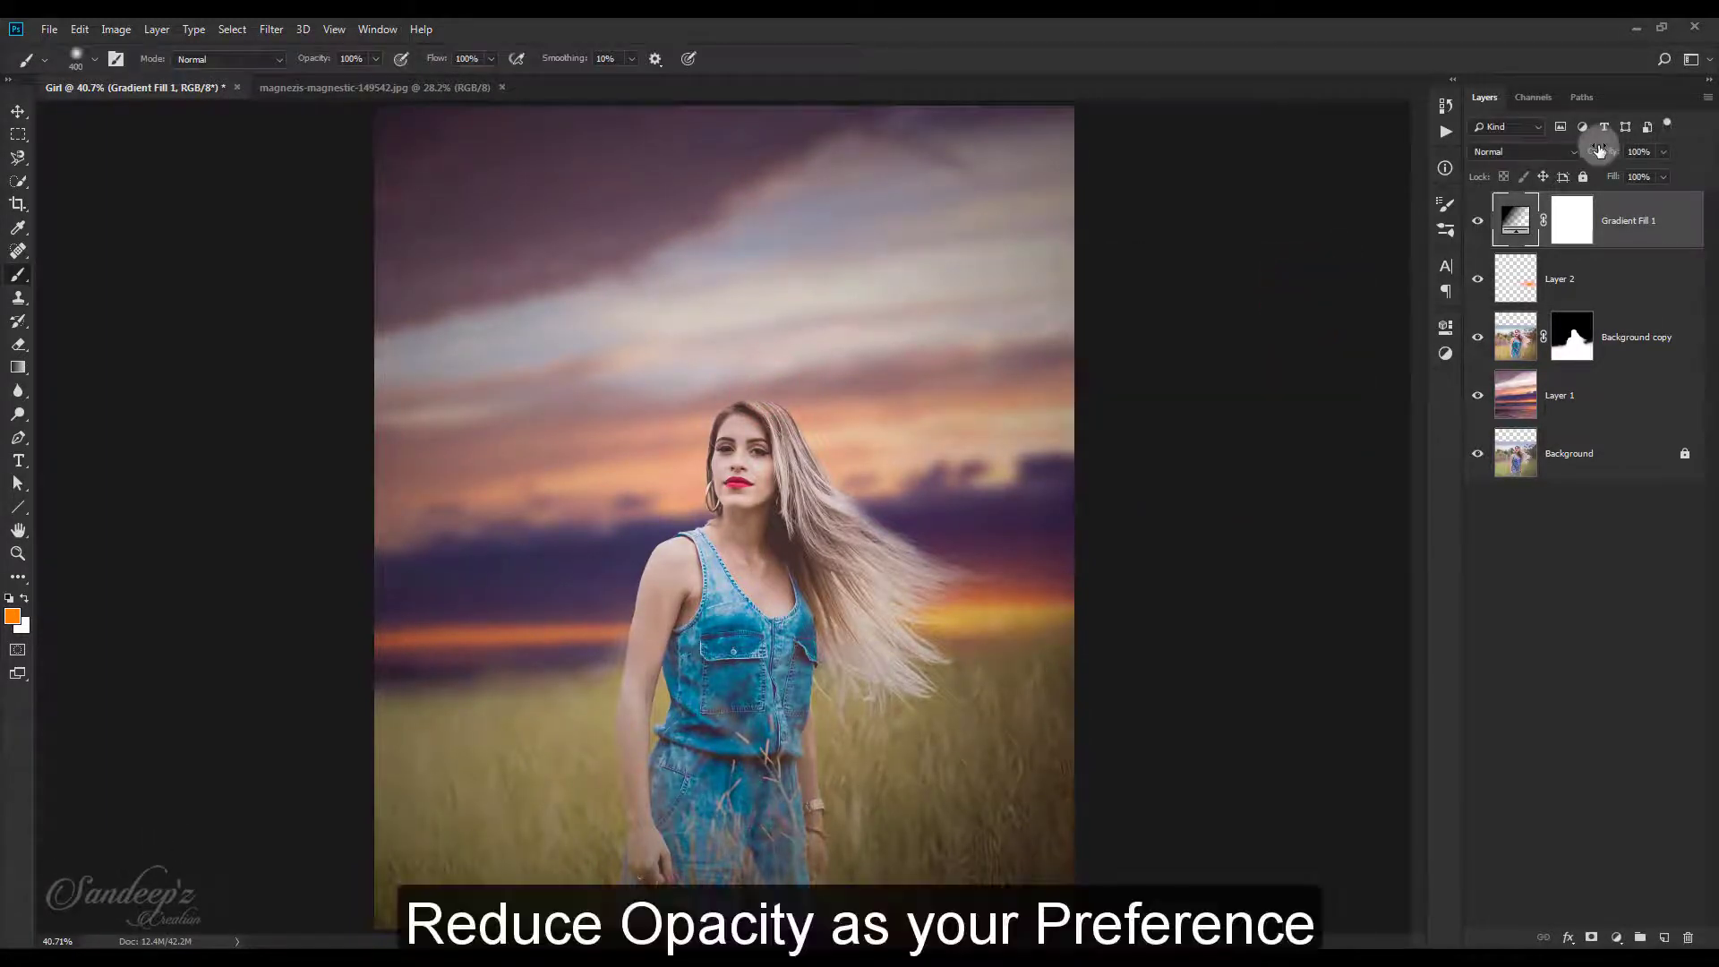
{"action": "mouse_move", "coordinate": [1601, 152]}
{"action": "left_mouse_down"}
{"action": "mouse_move", "coordinate": [1386, 157]}
{"action": "mouse_move", "coordinate": [1445, 161]}
{"action": "left_mouse_up"}
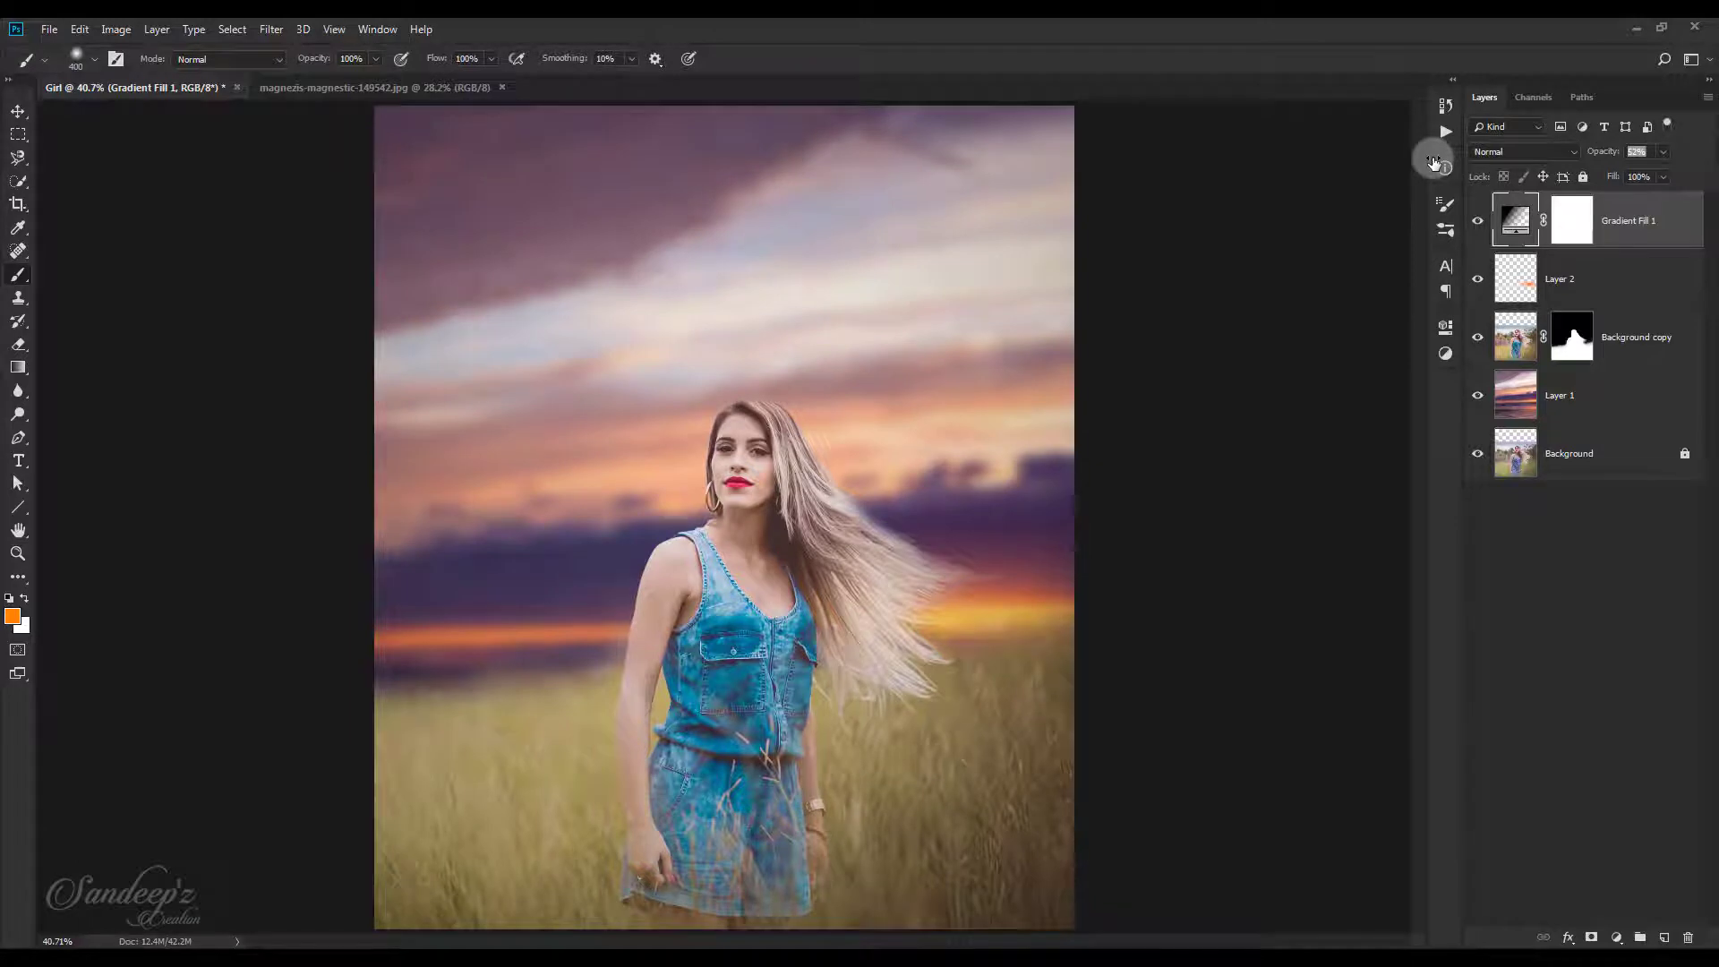
{"action": "left_click", "coordinate": [1479, 224]}
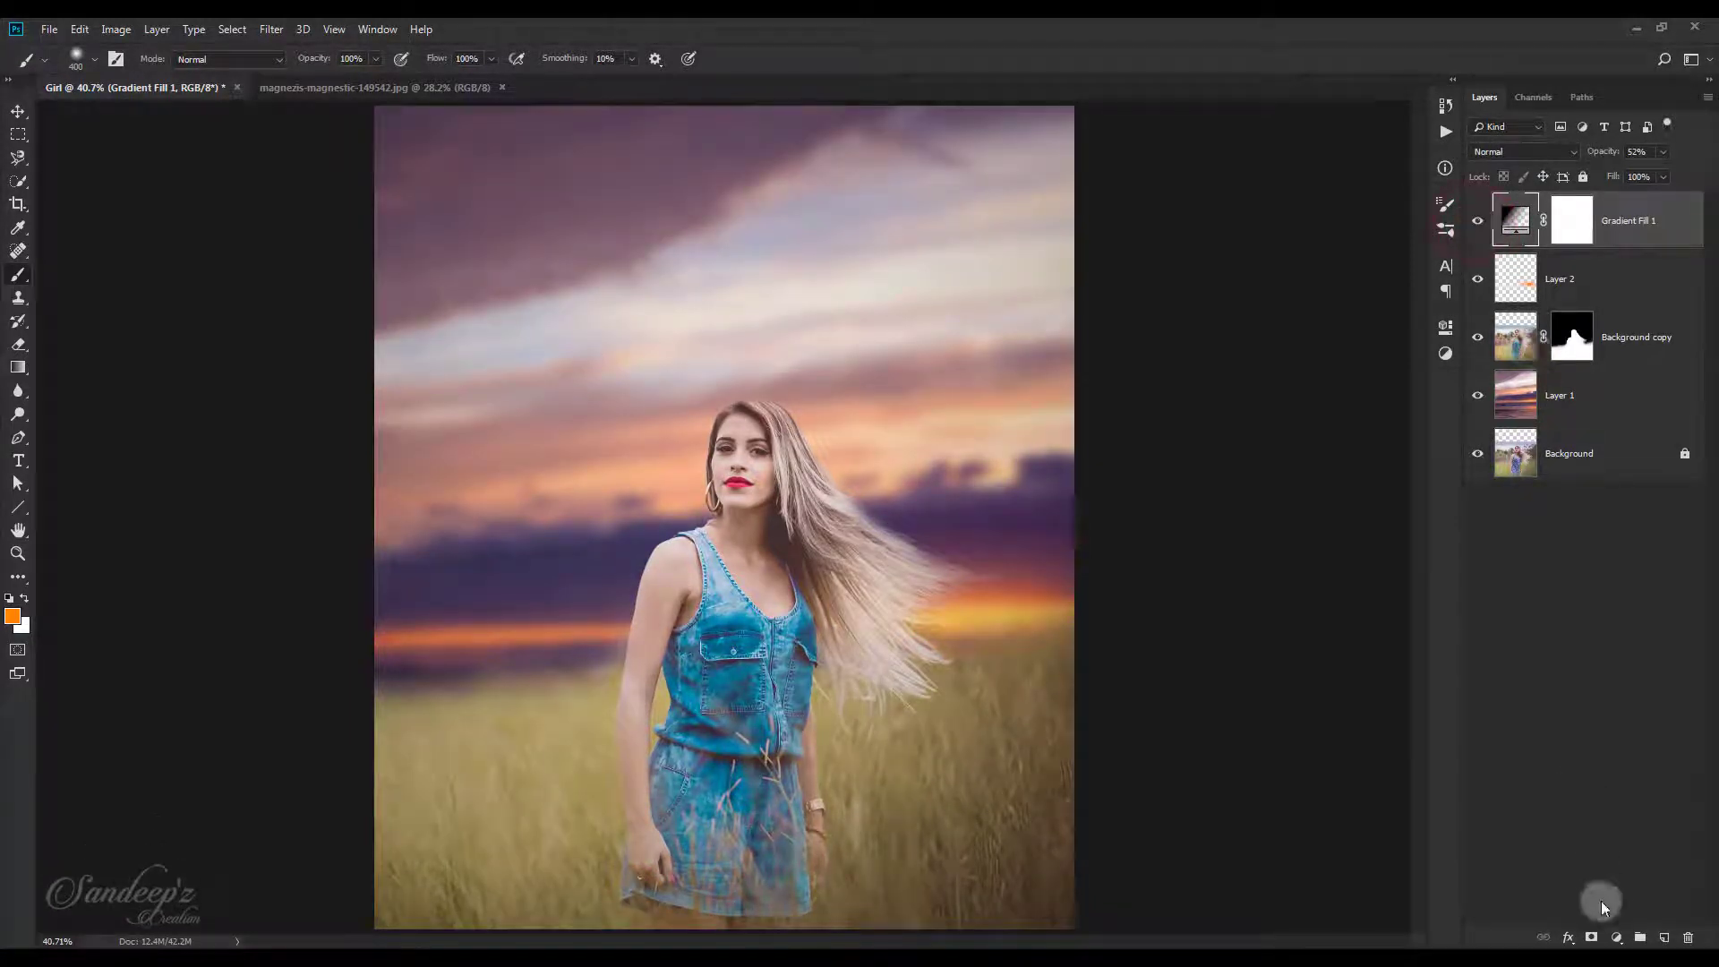
Add a Gradient Fill layer using the Violet, Orange preset at a 0° angle.
{"action": "left_click", "coordinate": [1621, 937]}
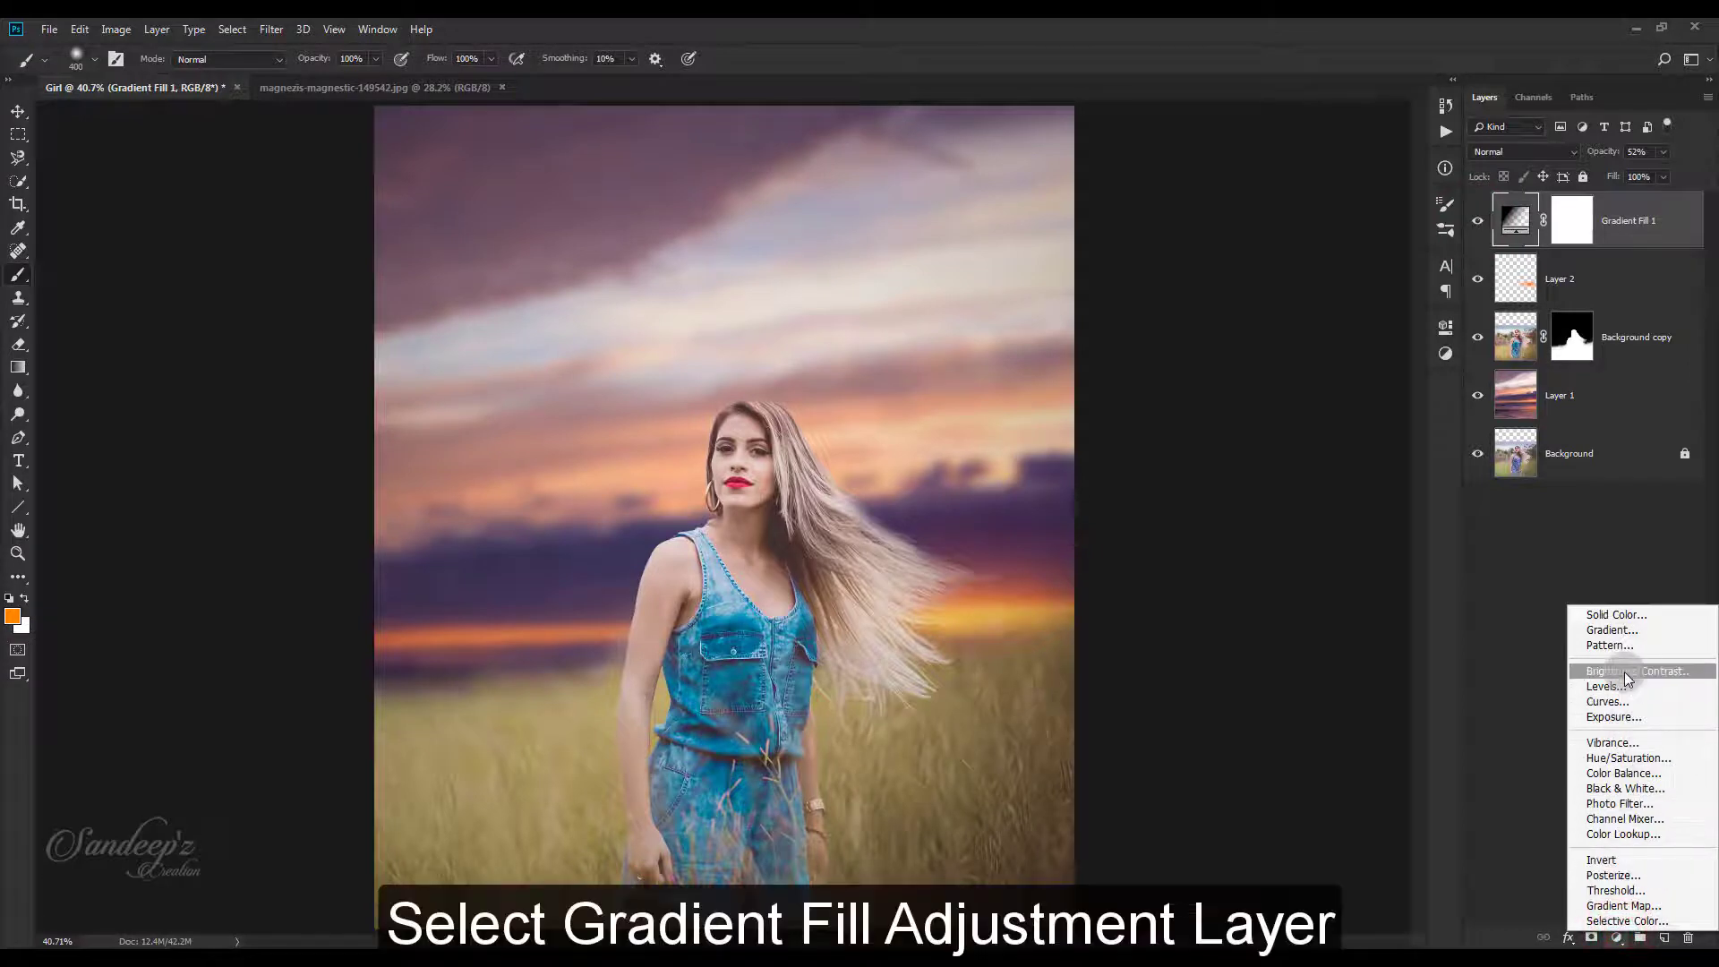
{"action": "left_click", "coordinate": [1607, 630]}
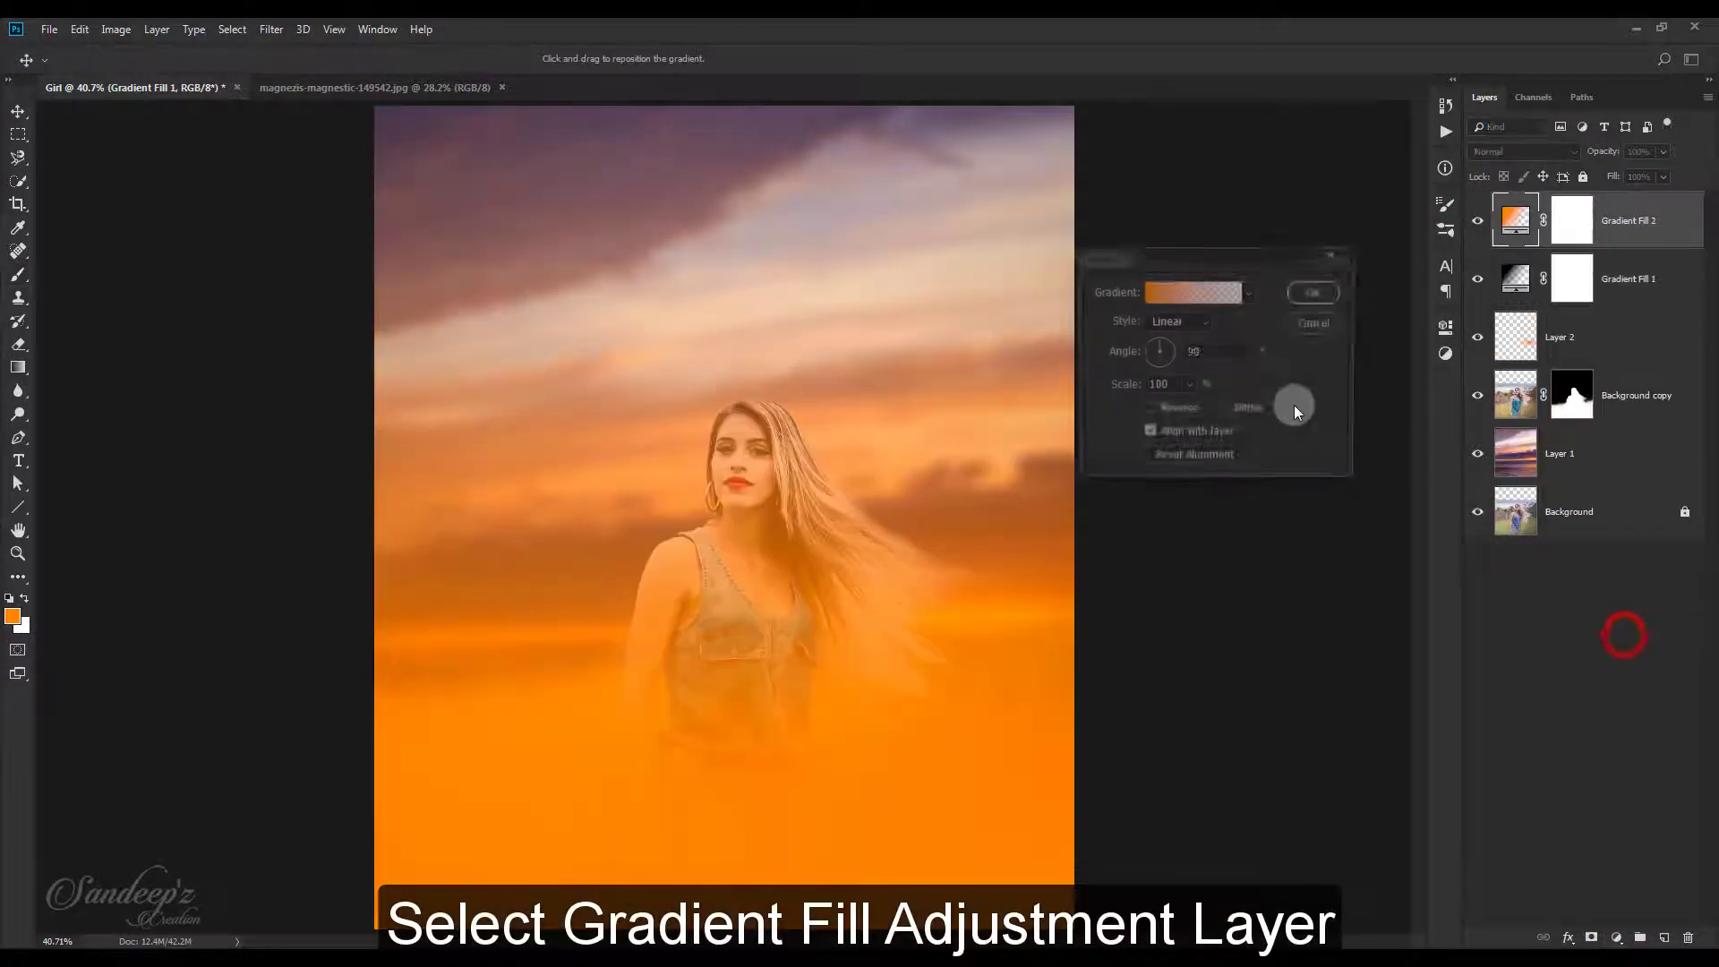
{"action": "left_click", "coordinate": [1210, 300]}
{"action": "left_click", "coordinate": [1271, 179]}
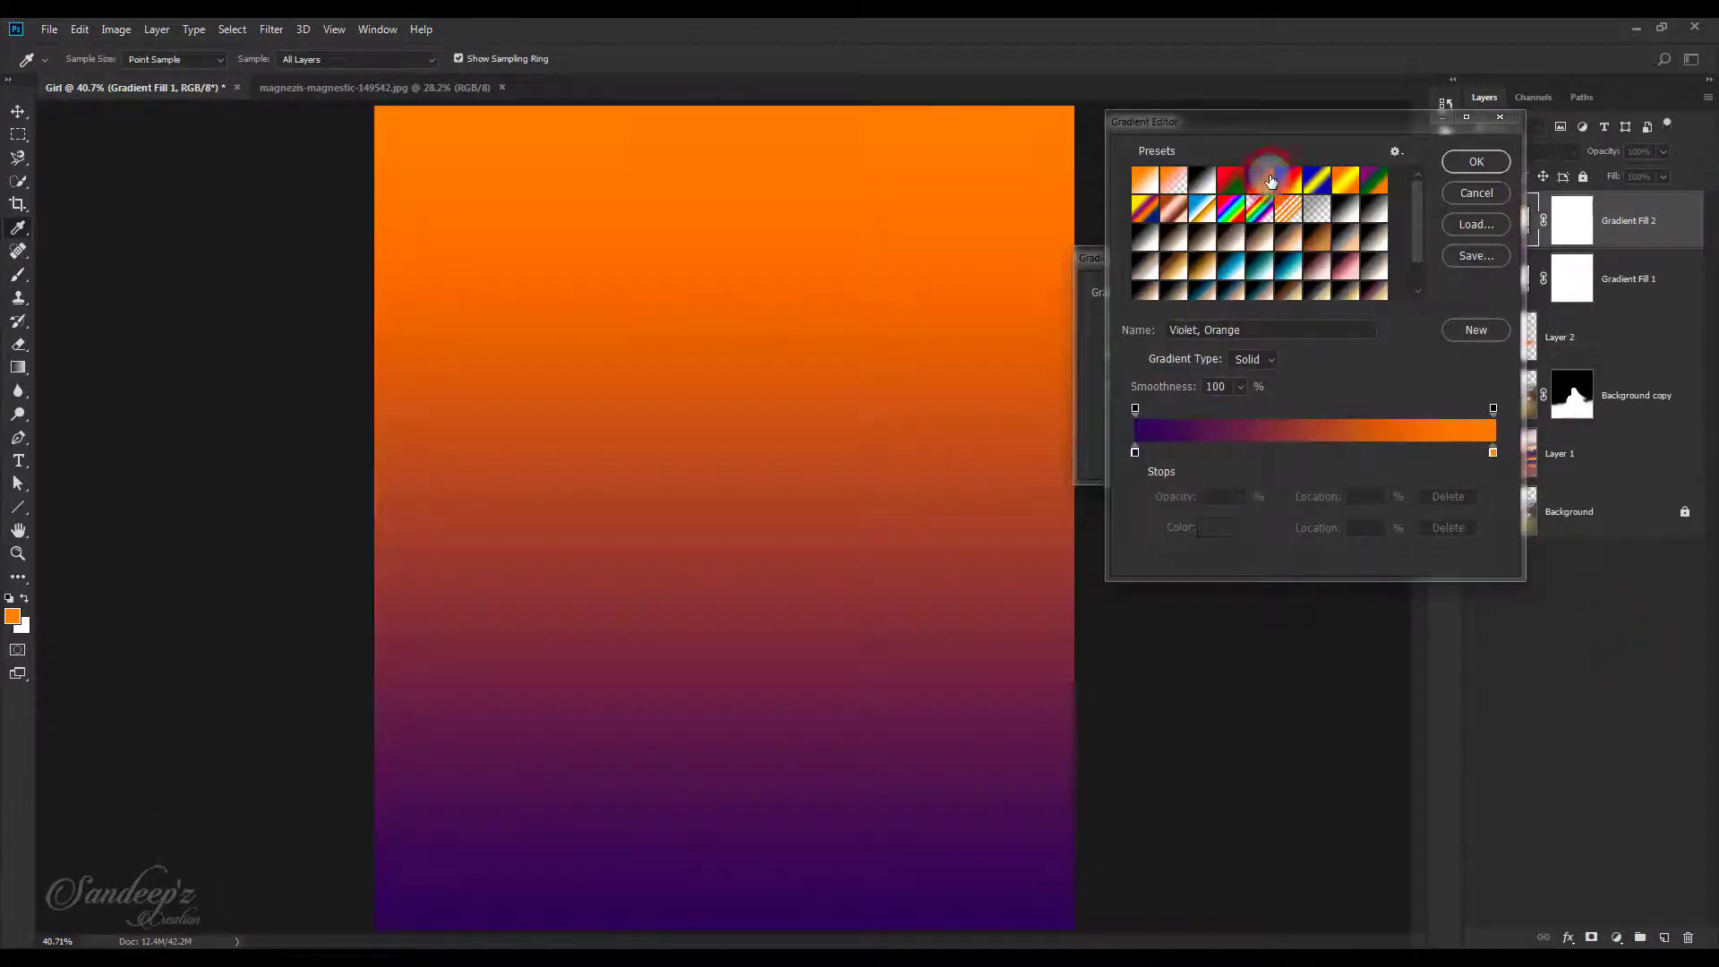
{"action": "left_click", "coordinate": [1475, 164]}
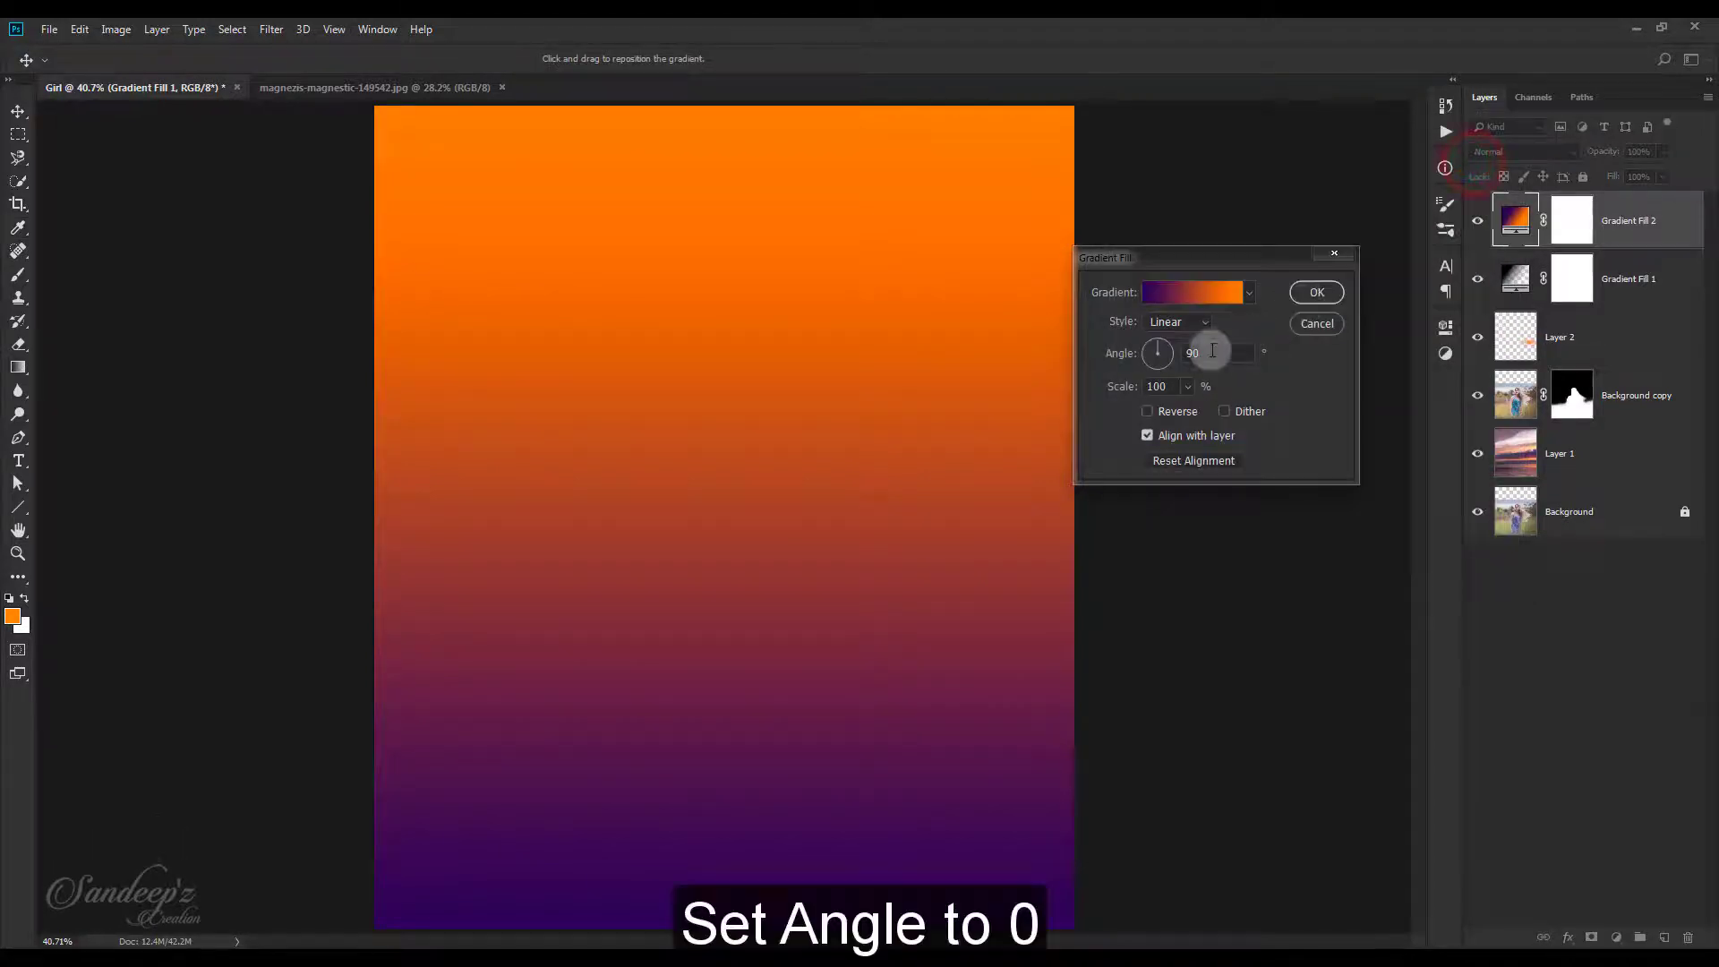
{"action": "type", "text": "0"}
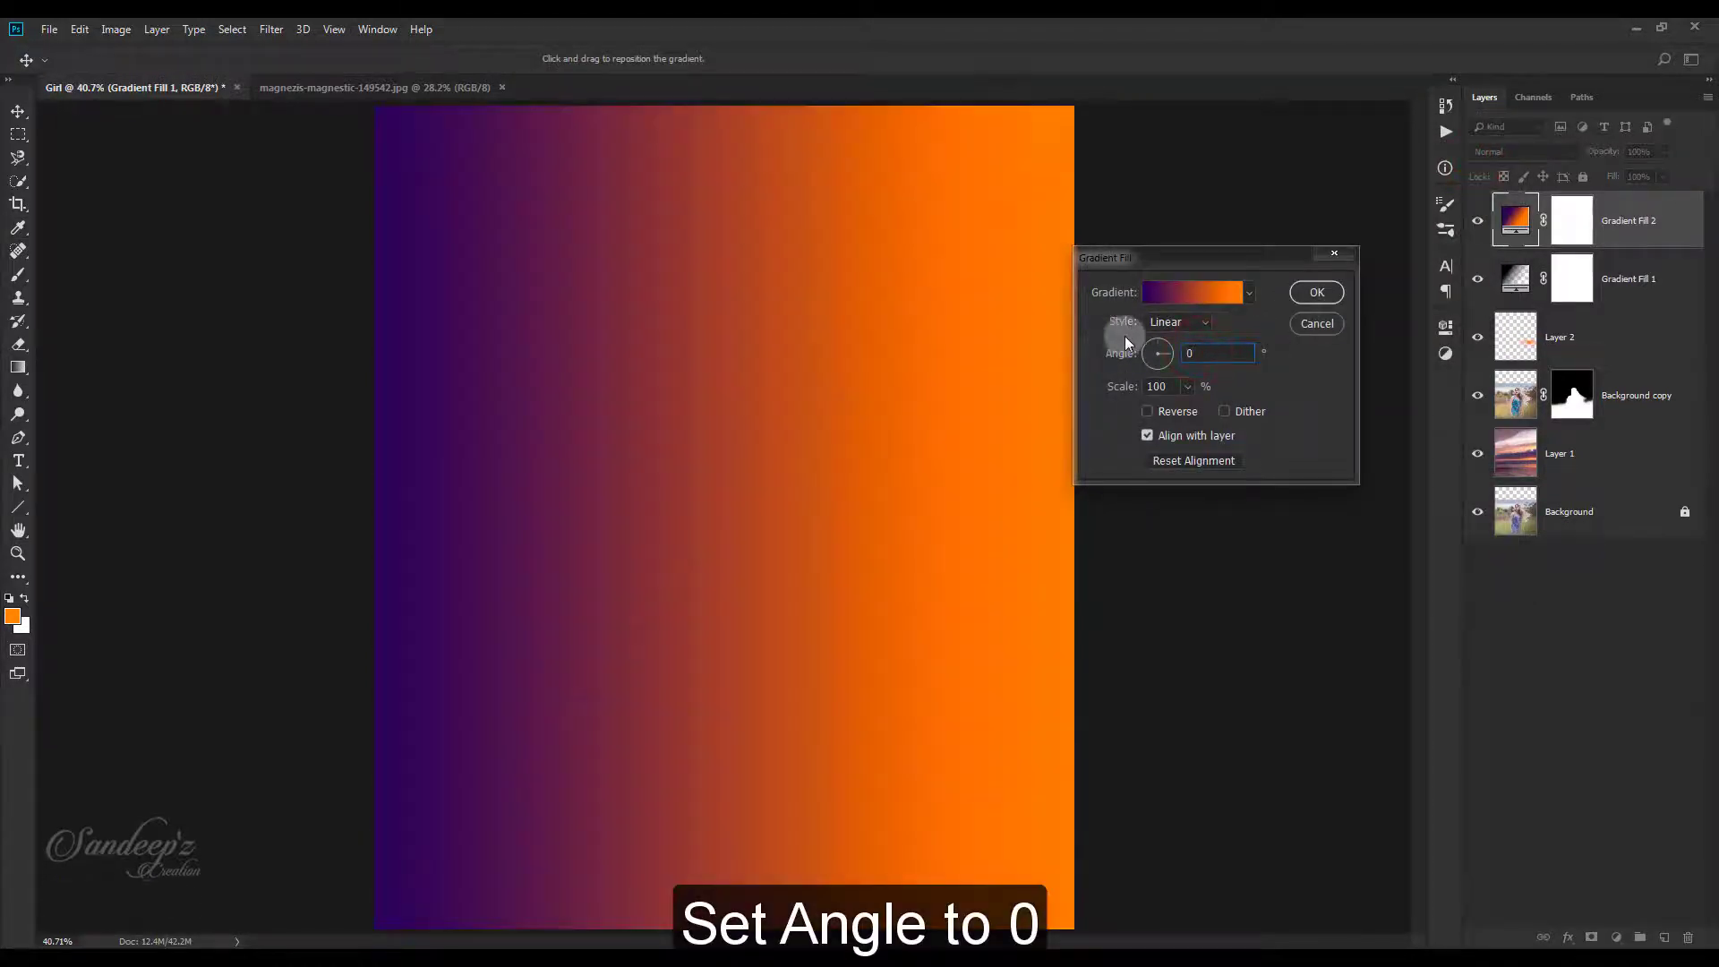
Darken the gradient's orange stop to b15906.
{"action": "left_click", "coordinate": [1195, 299]}
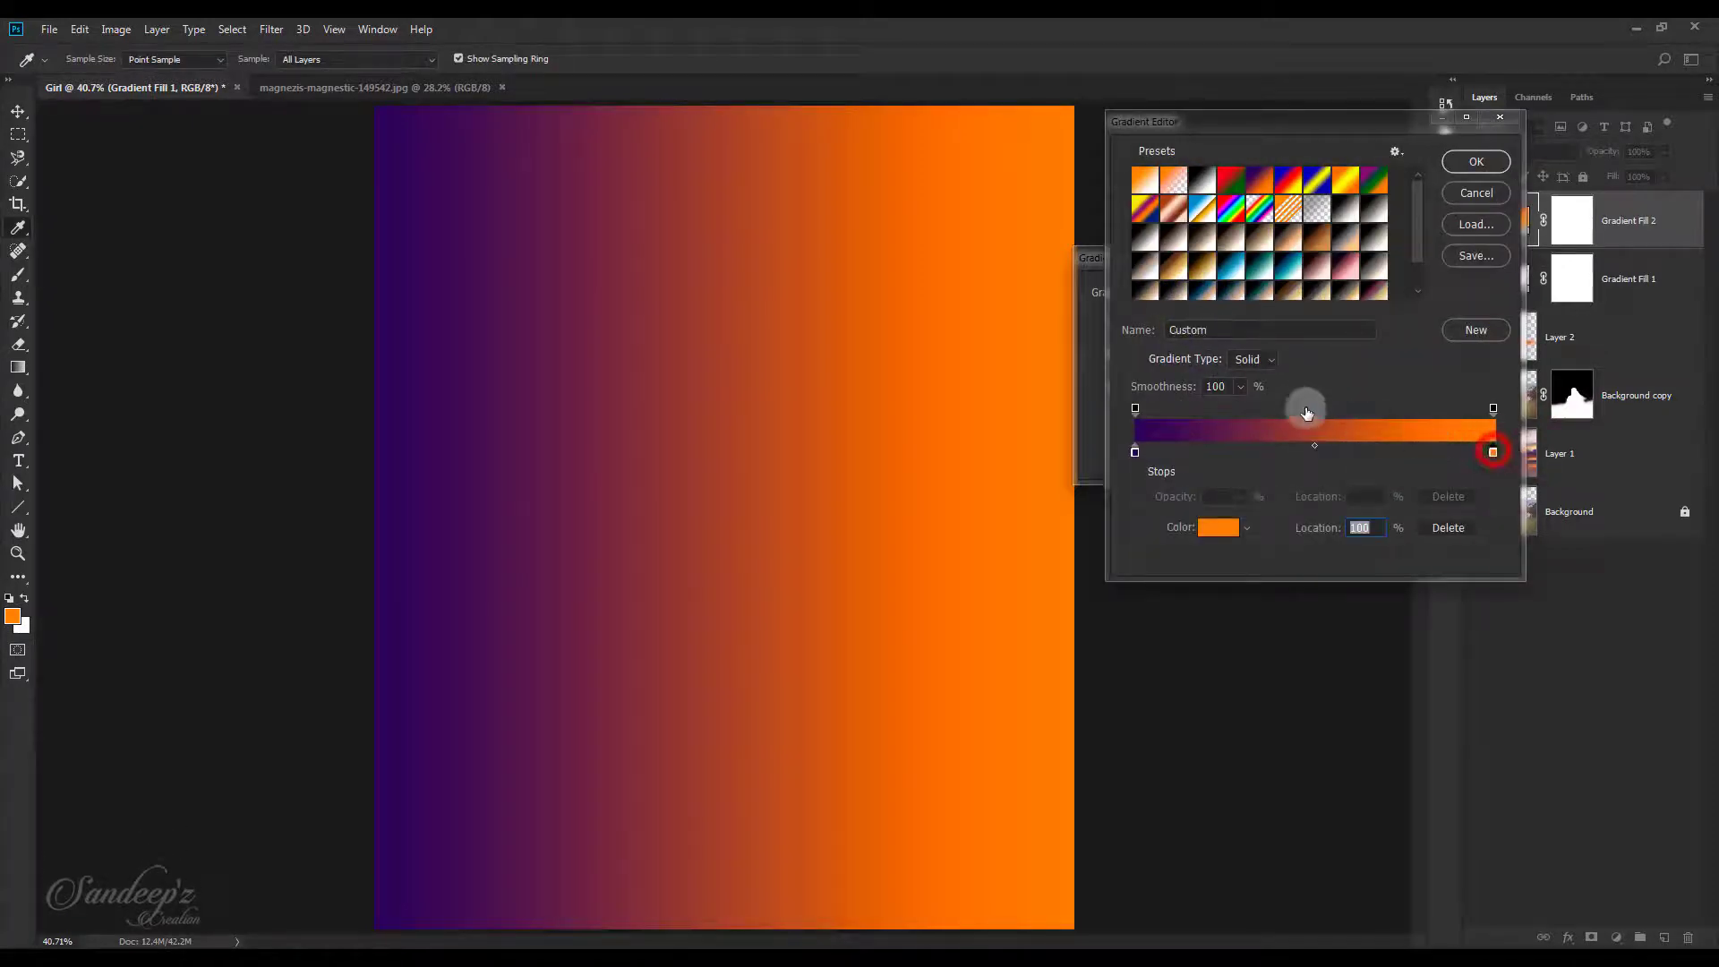
{"action": "left_click", "coordinate": [1214, 537]}
{"action": "left_click_drag", "start_coordinate": [1235, 245], "coordinate": [1286, 182]}
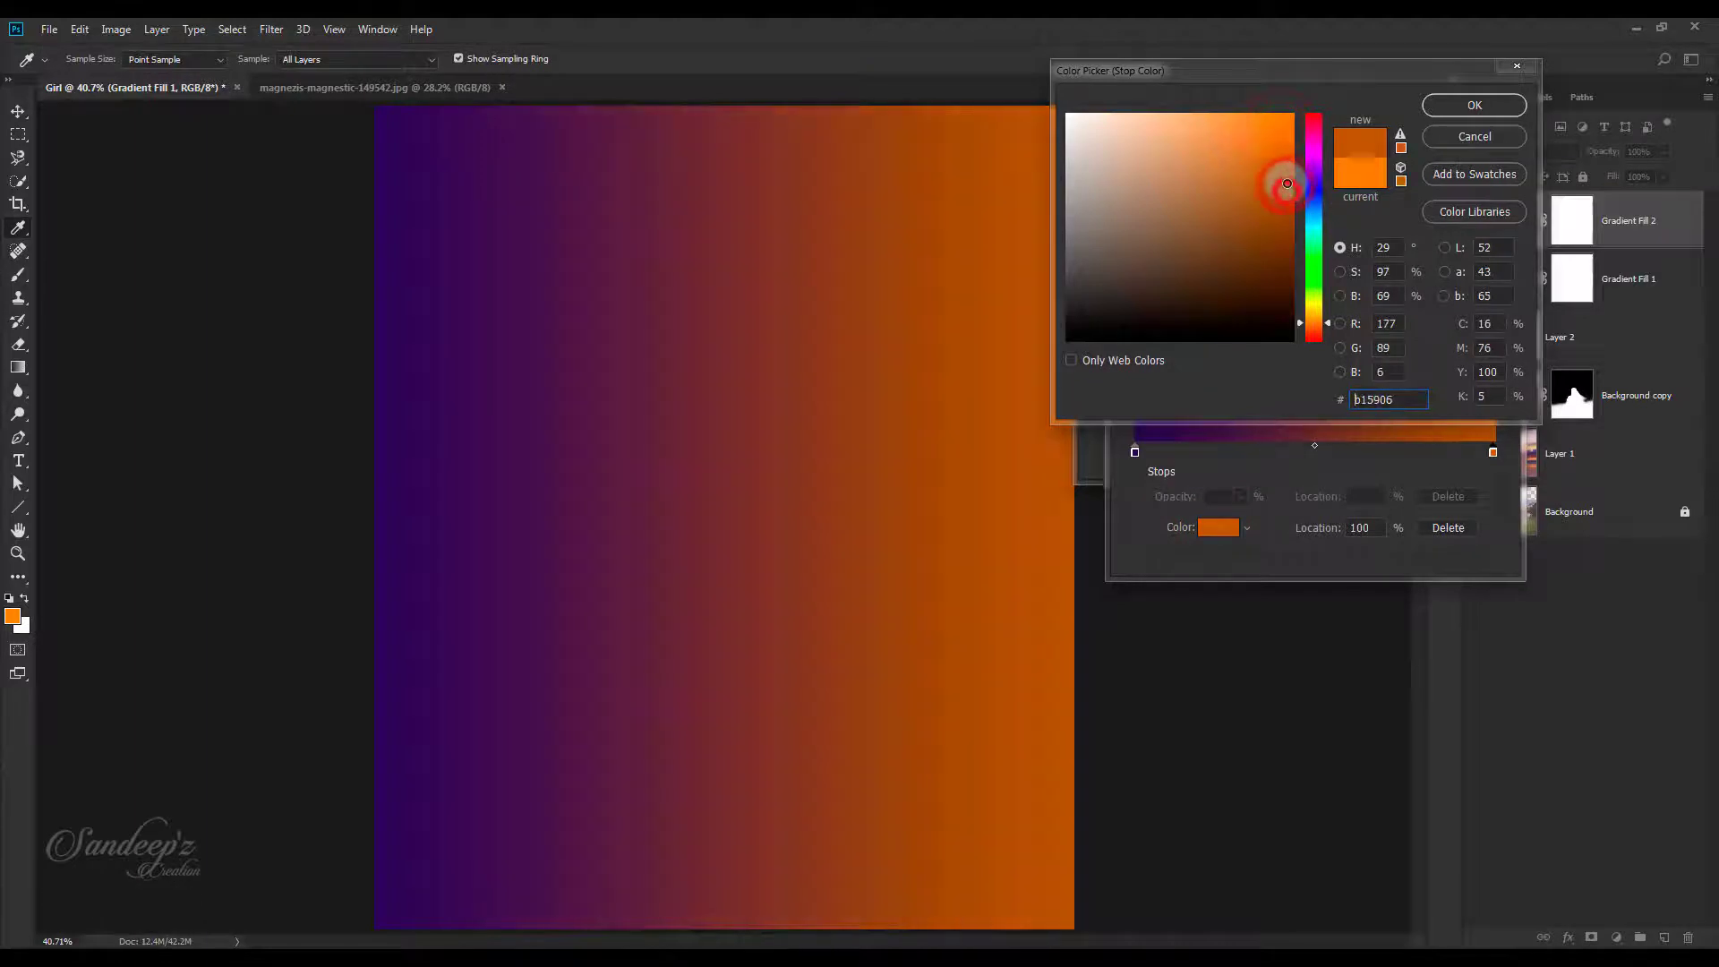
{"action": "left_click", "coordinate": [1475, 107]}
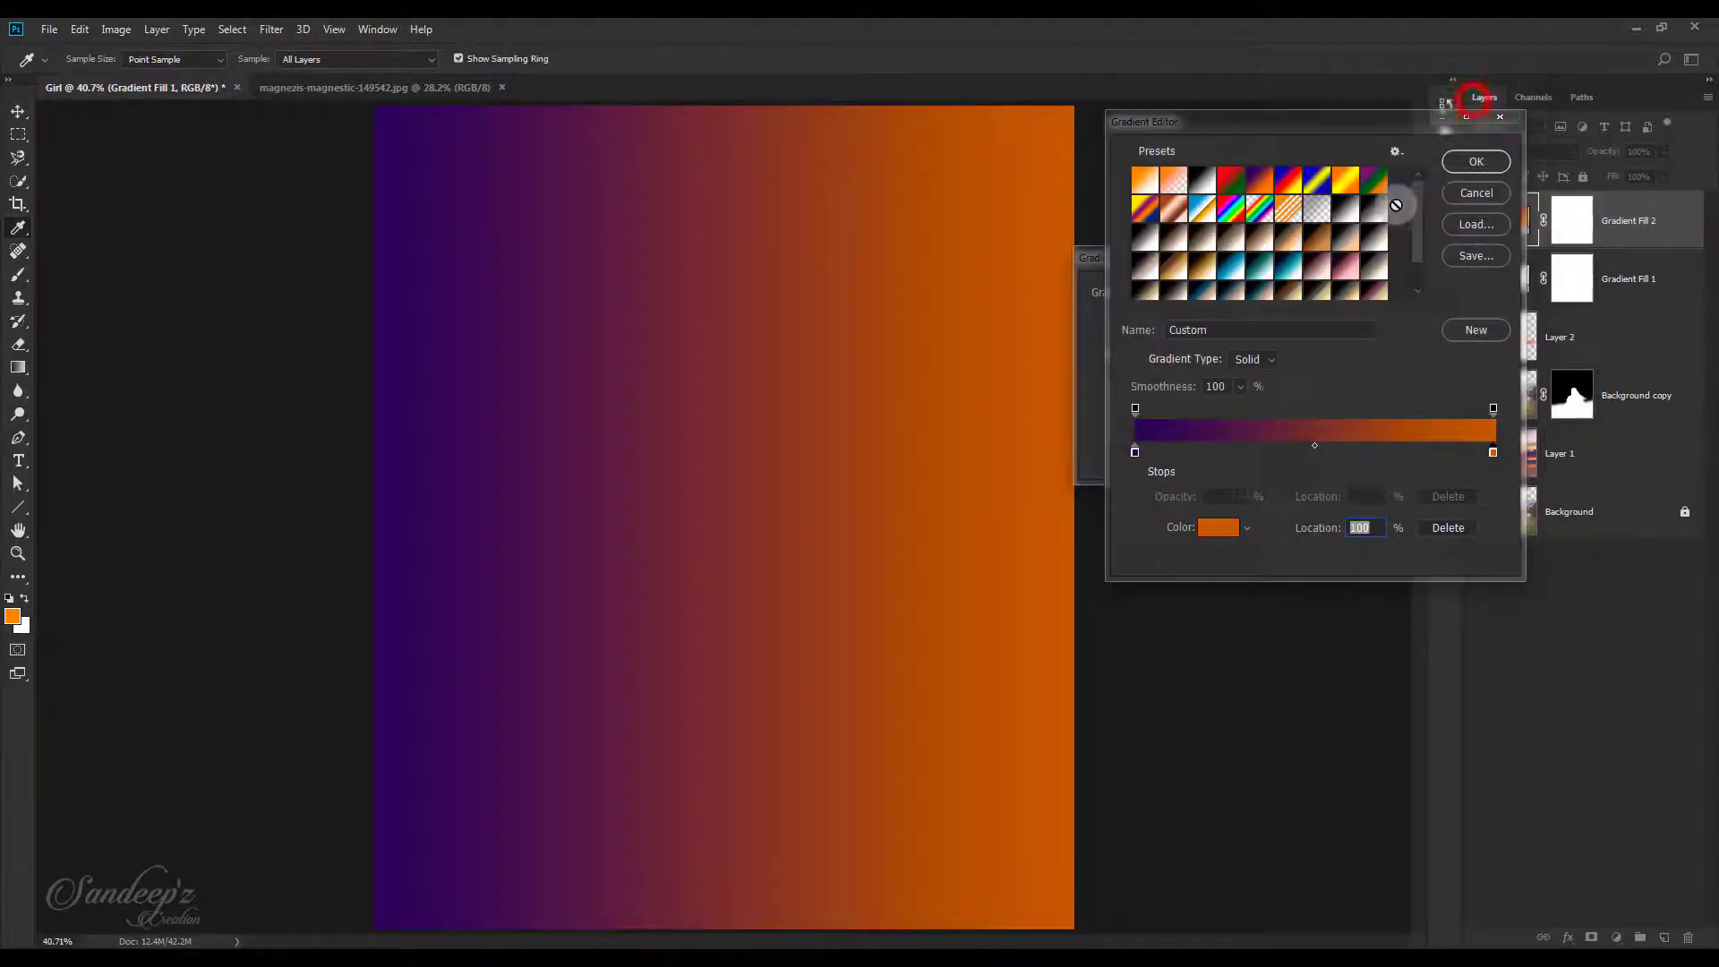
{"action": "left_click", "coordinate": [1477, 164]}
Set Gradient Fill 2 to Screen blending at about 13% opacity, toggling it to compare.
{"action": "left_click", "coordinate": [1316, 293]}
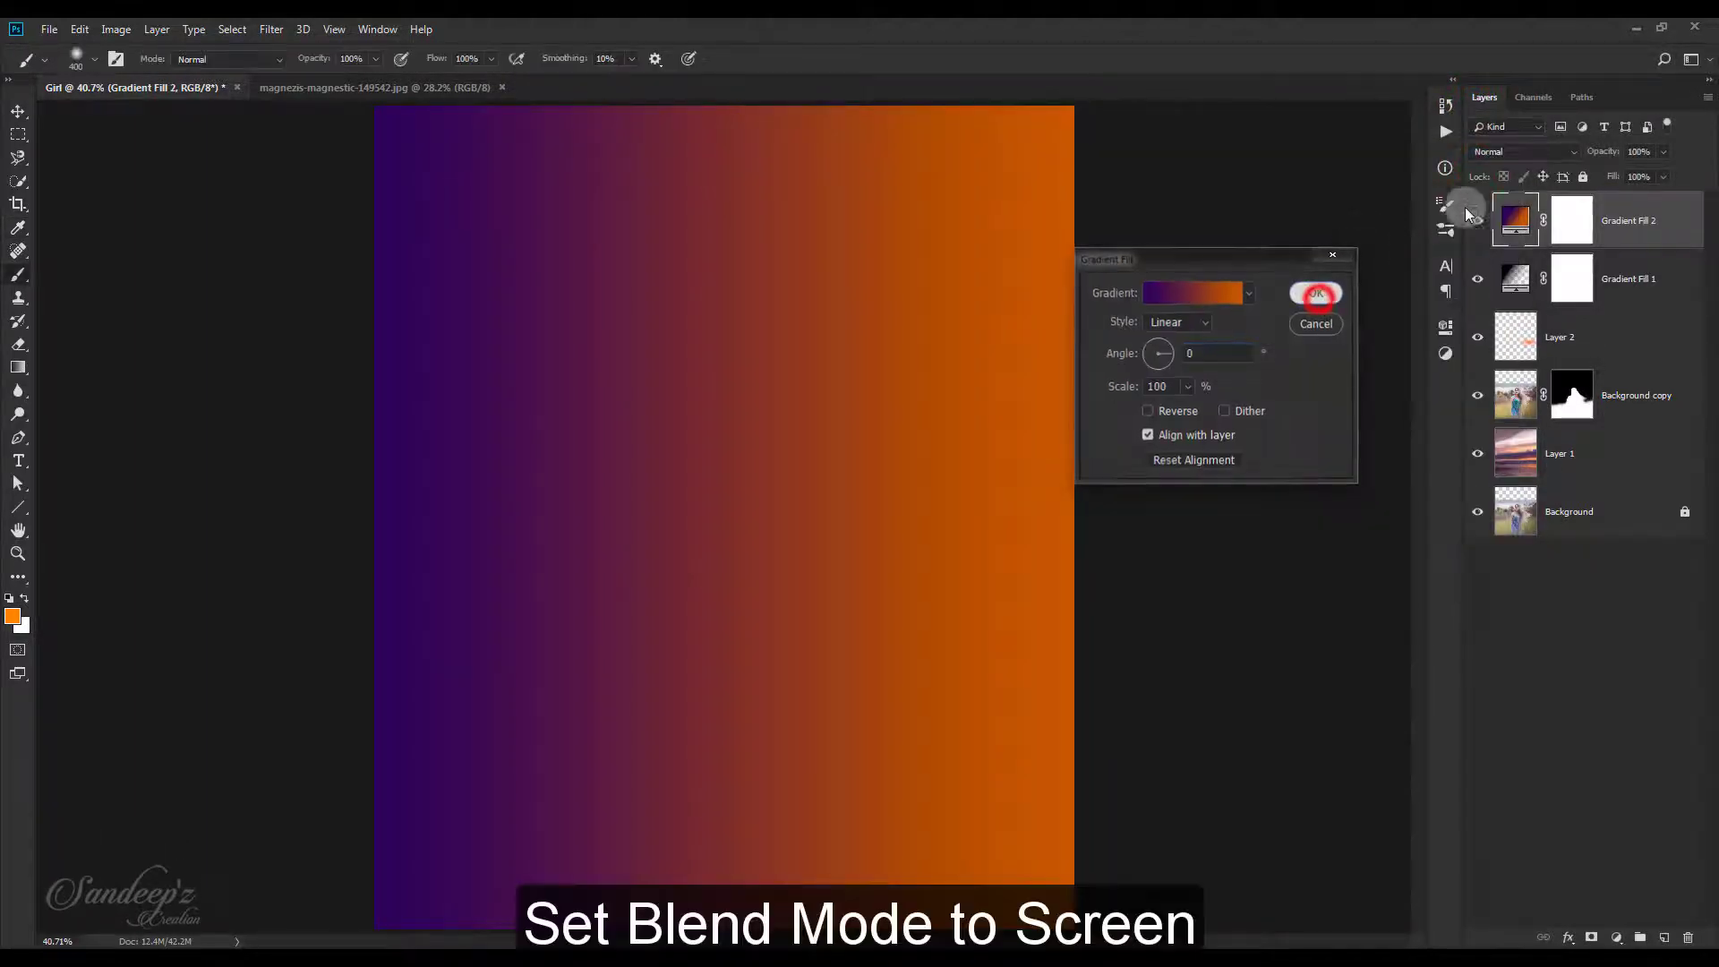
{"action": "left_click", "coordinate": [1511, 151]}
{"action": "left_click", "coordinate": [1489, 304]}
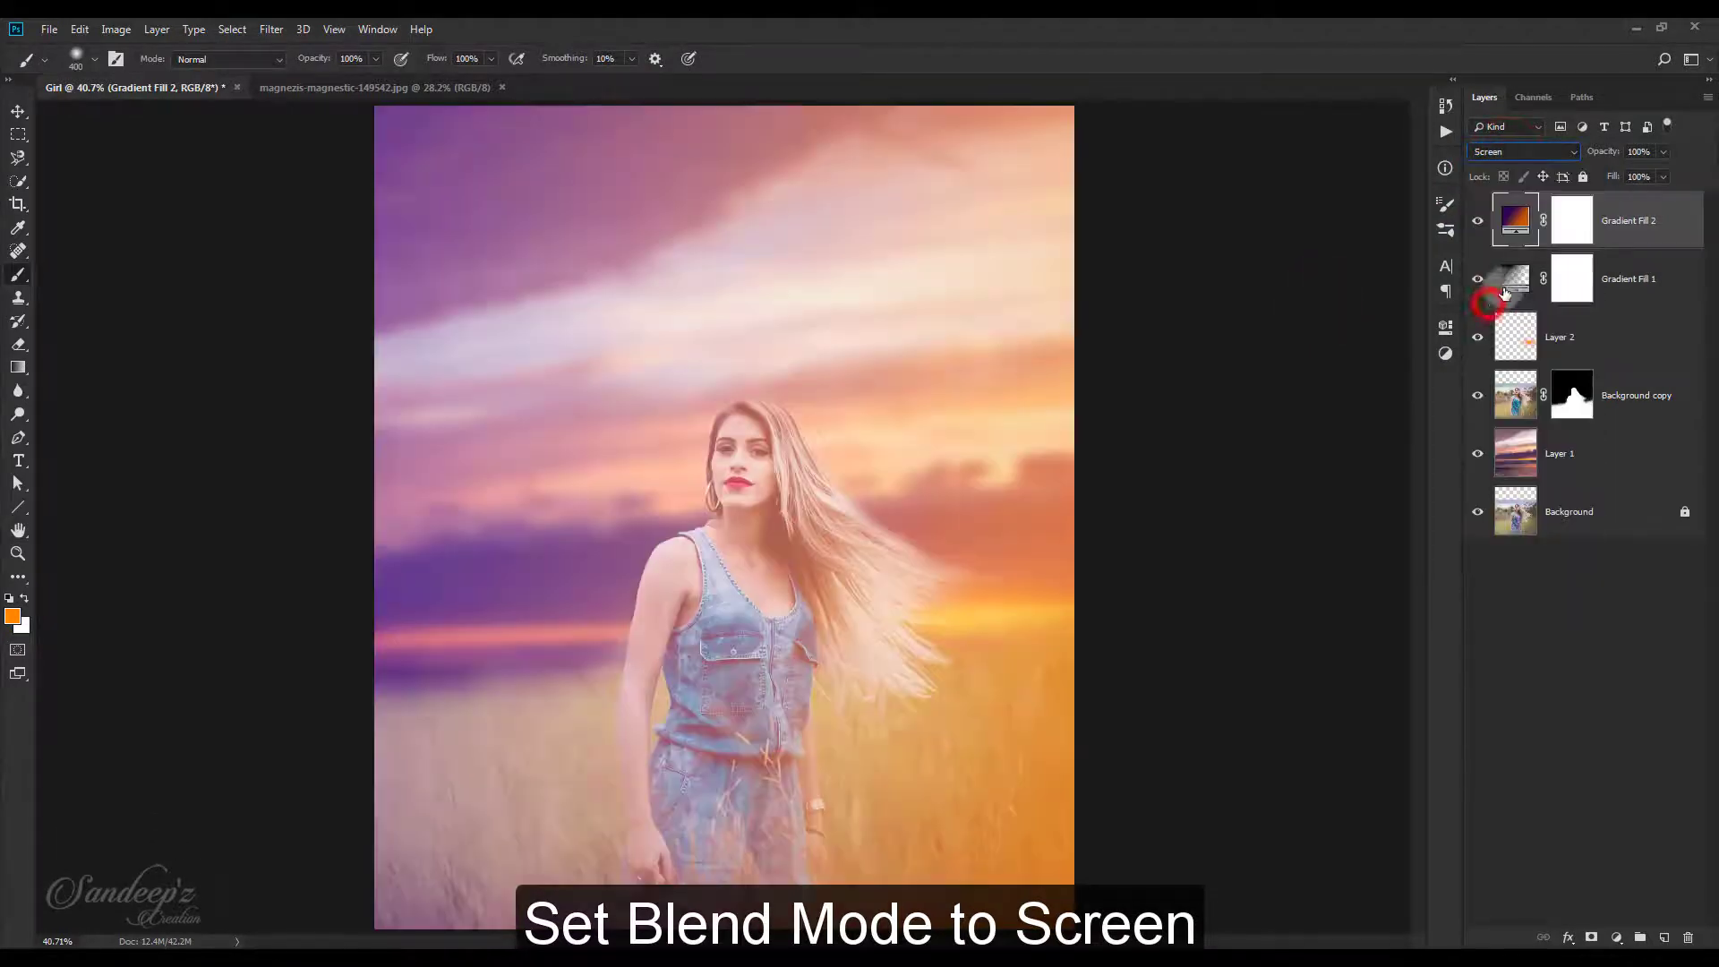
{"action": "left_click_drag", "start_coordinate": [1331, 154], "coordinate": [1345, 154]}
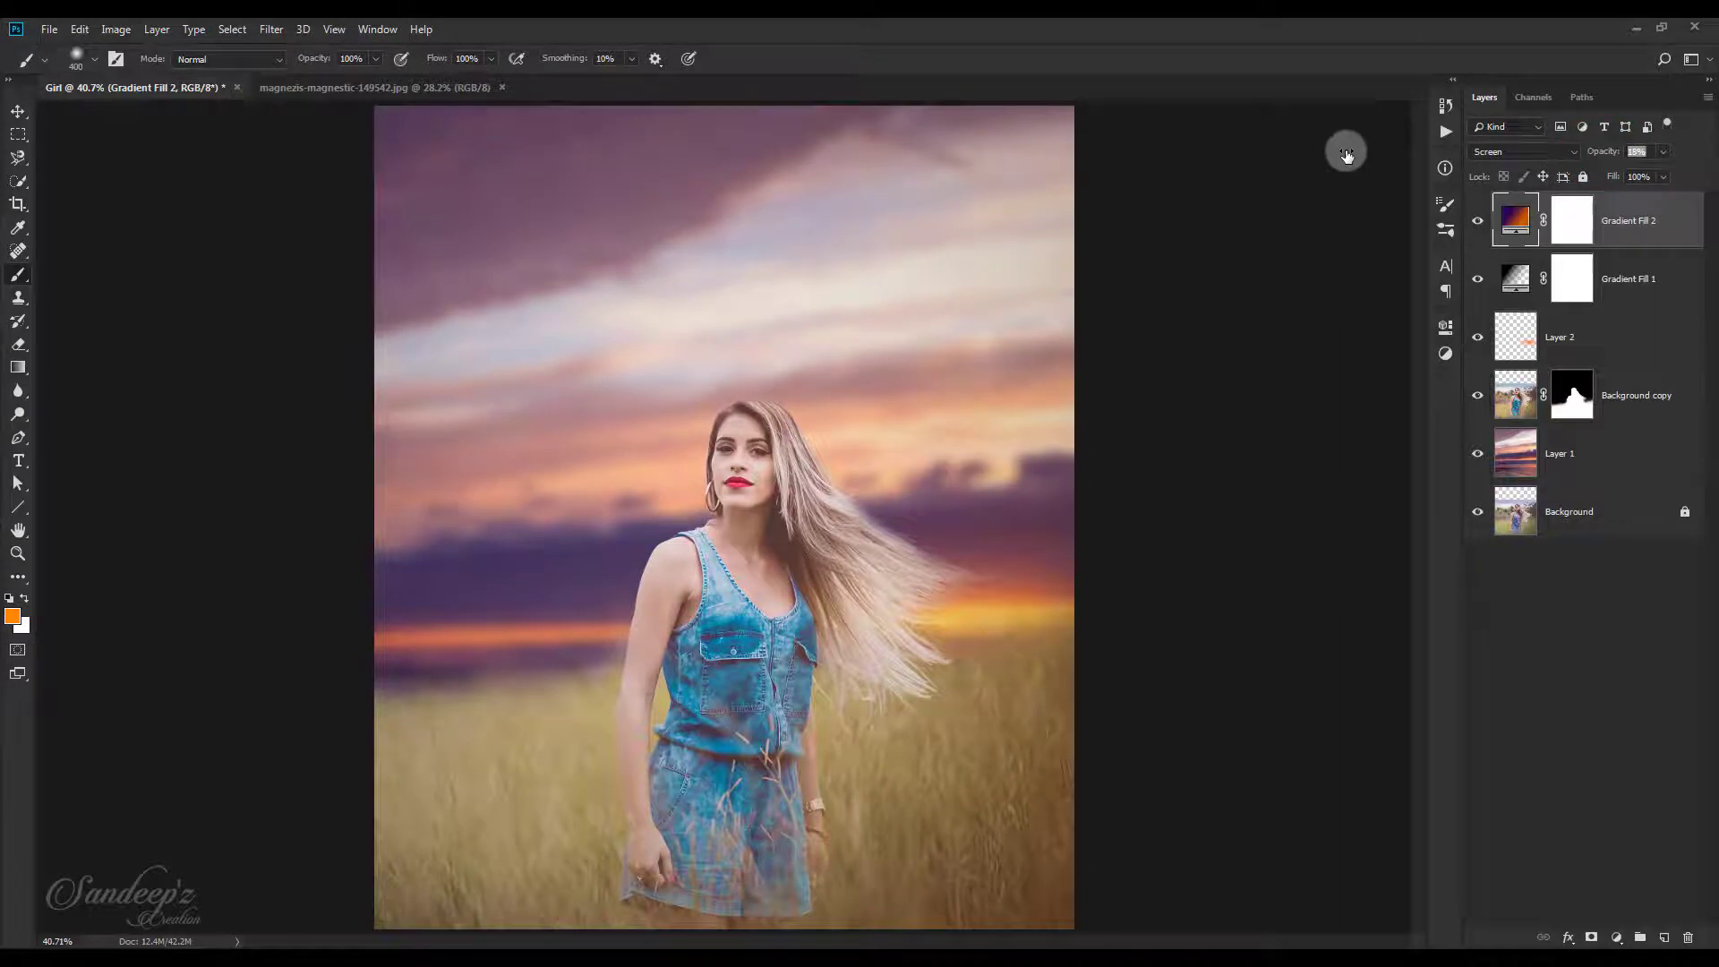
{"action": "left_click", "coordinate": [1475, 220]}
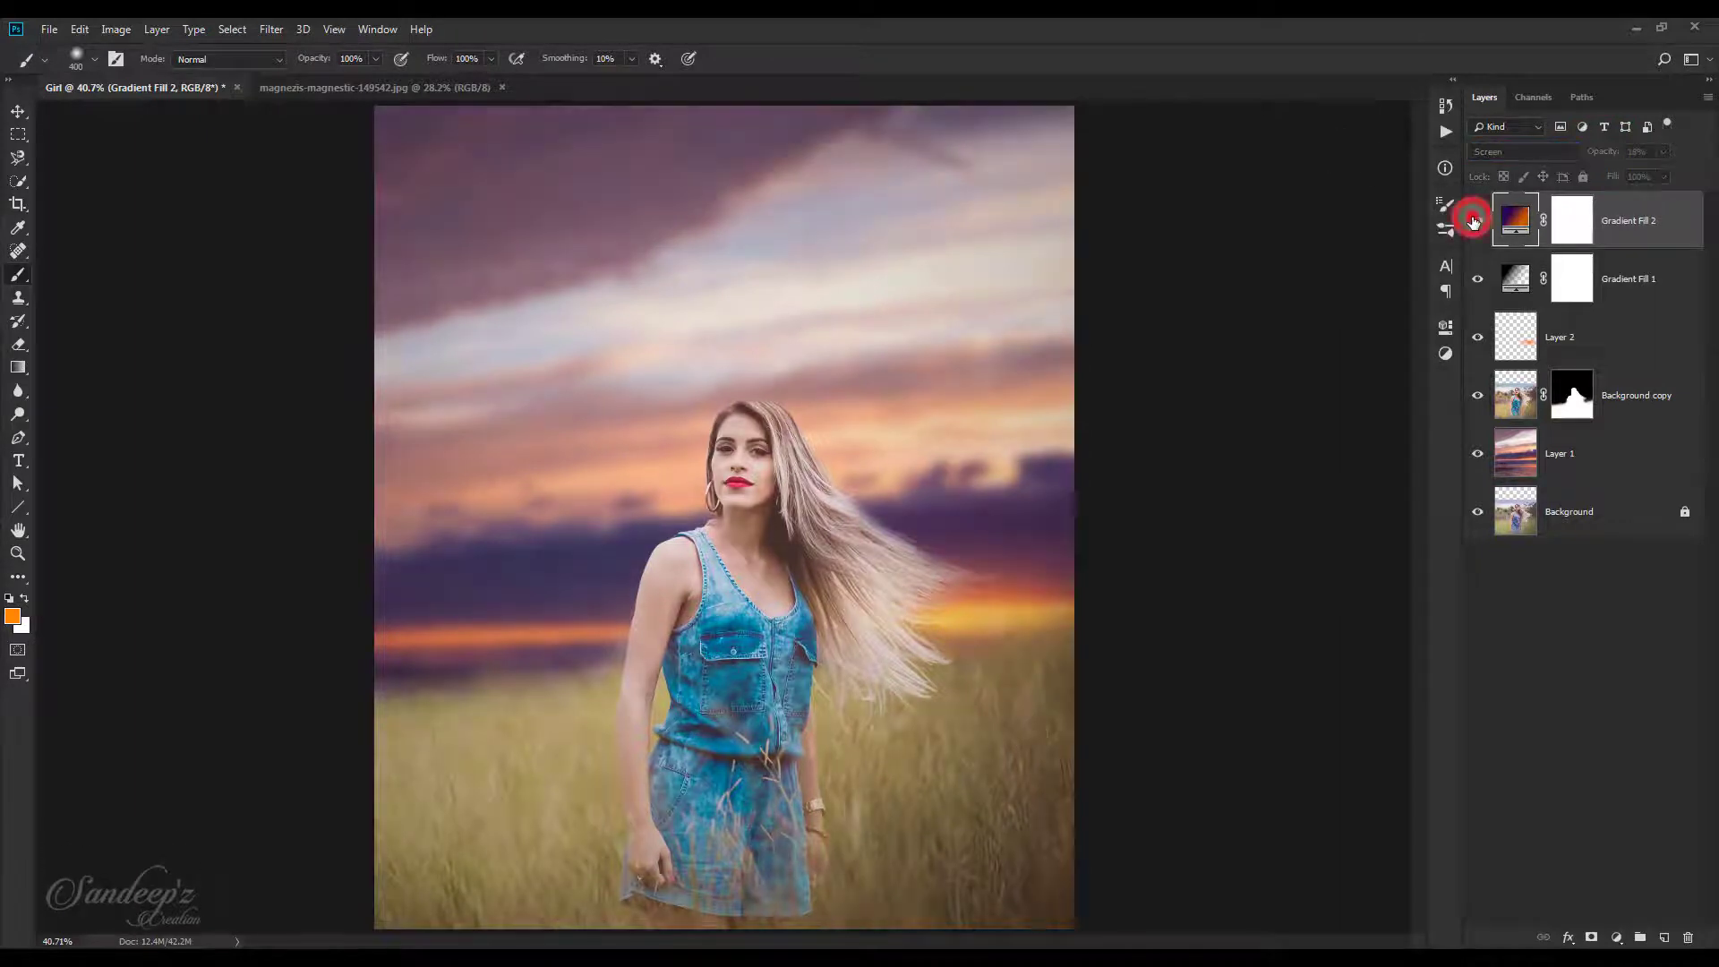
{"action": "left_click", "coordinate": [1609, 154]}
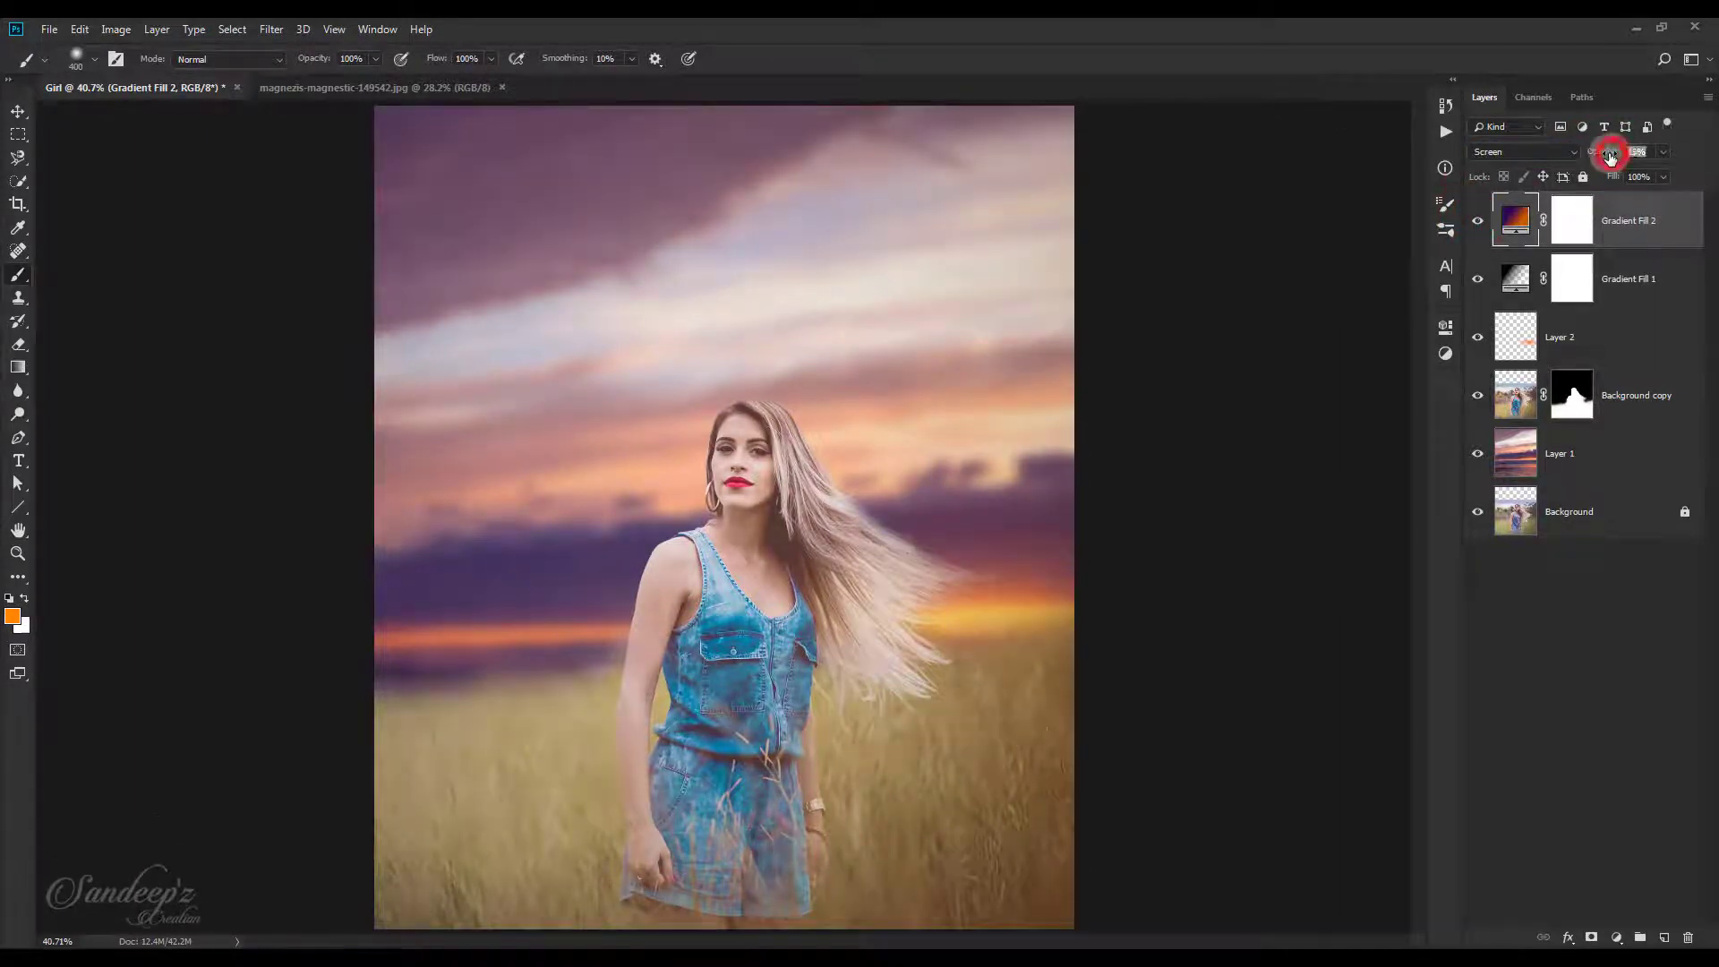
{"action": "left_click", "coordinate": [1472, 221]}
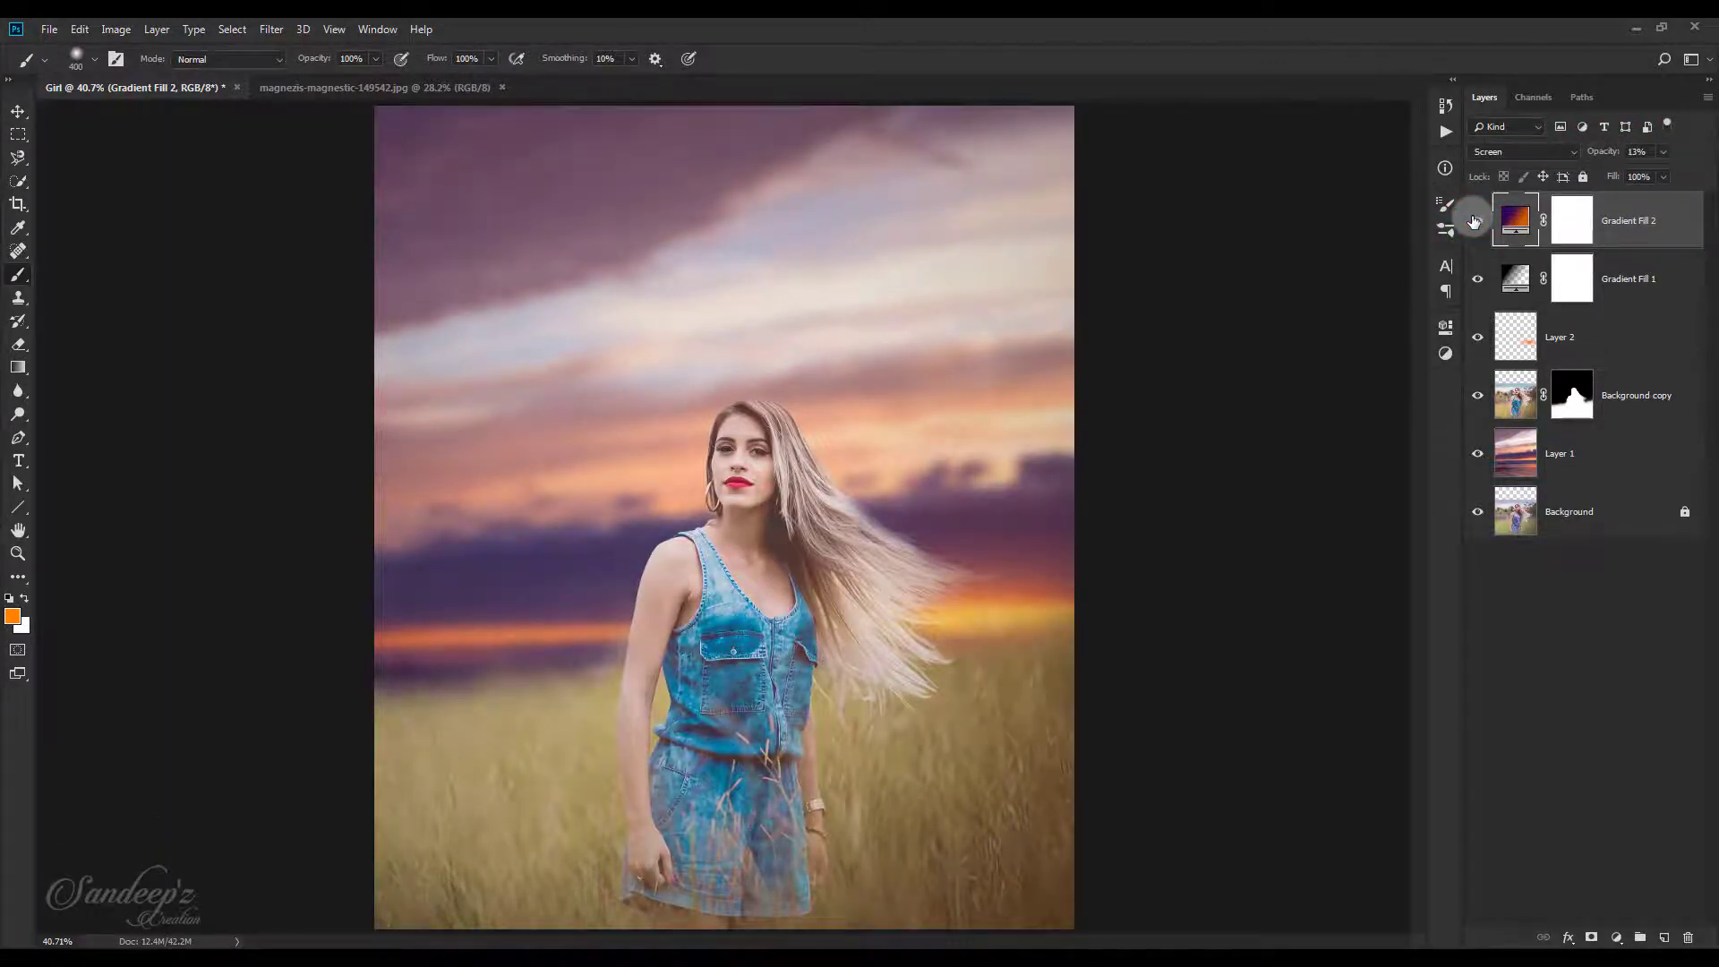
Merge all visible layers into Layer 3 and apply Portraiture's Enhance: Glamour preset.
{"action": "key", "text": "ctrl+shift+alt+e"}
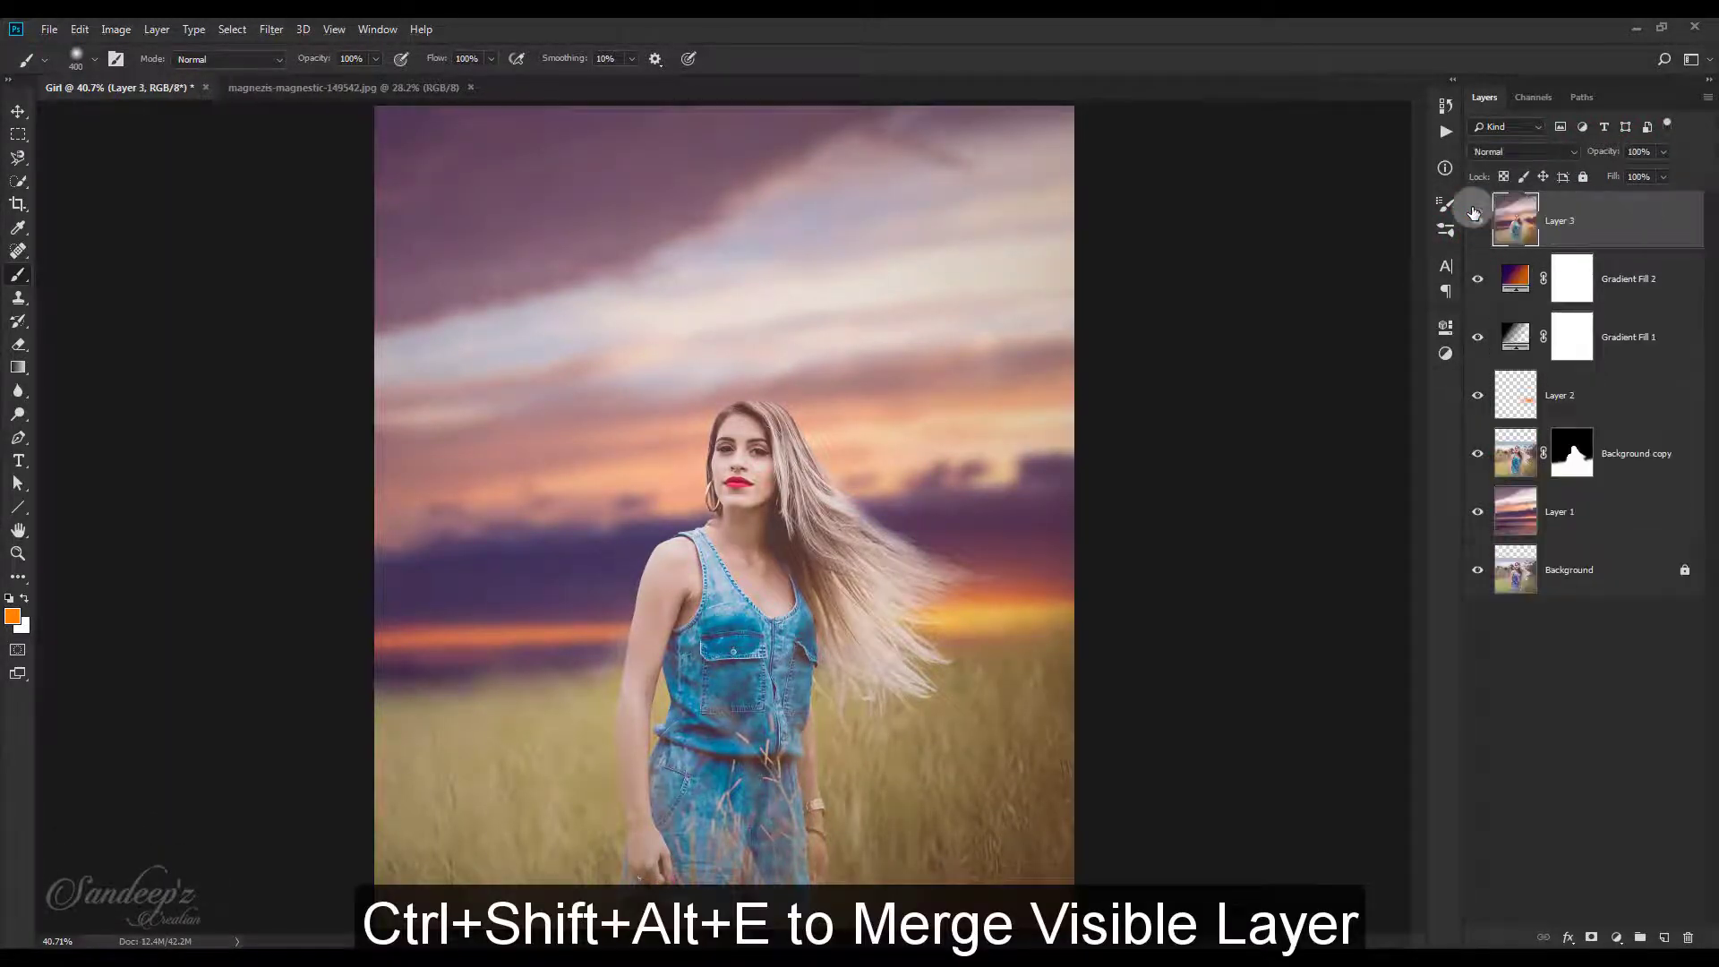
{"action": "left_click", "coordinate": [272, 29]}
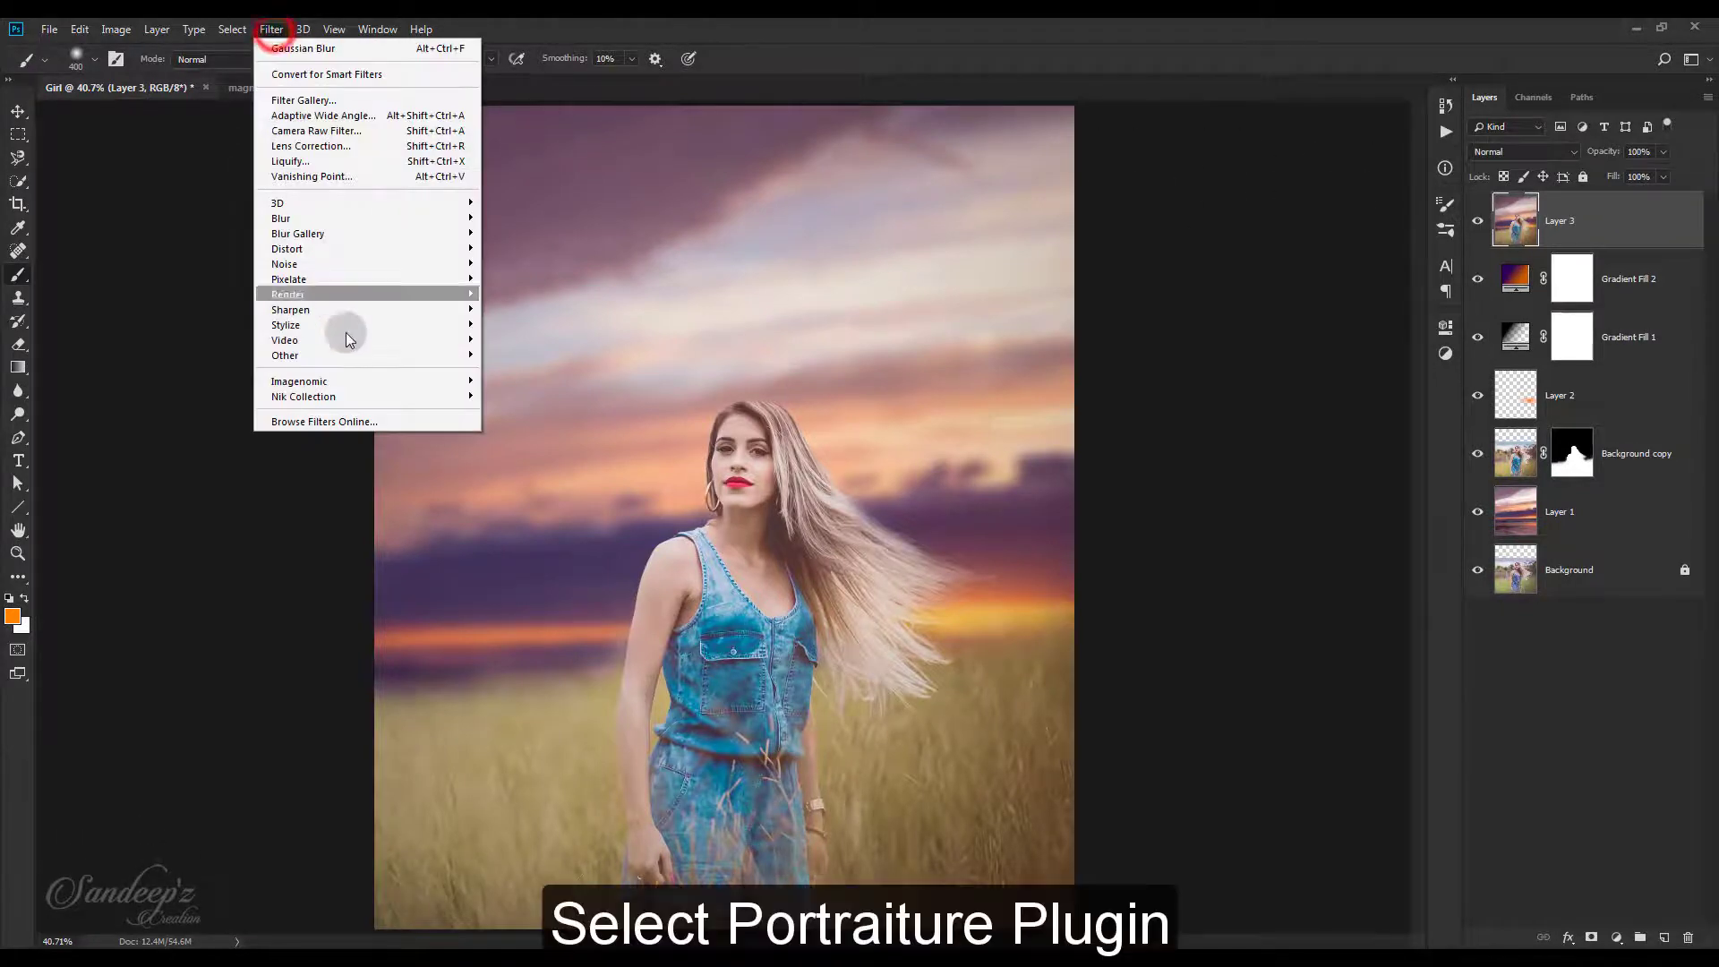
{"action": "mouse_move", "coordinate": [298, 381]}
{"action": "left_click", "coordinate": [503, 385]}
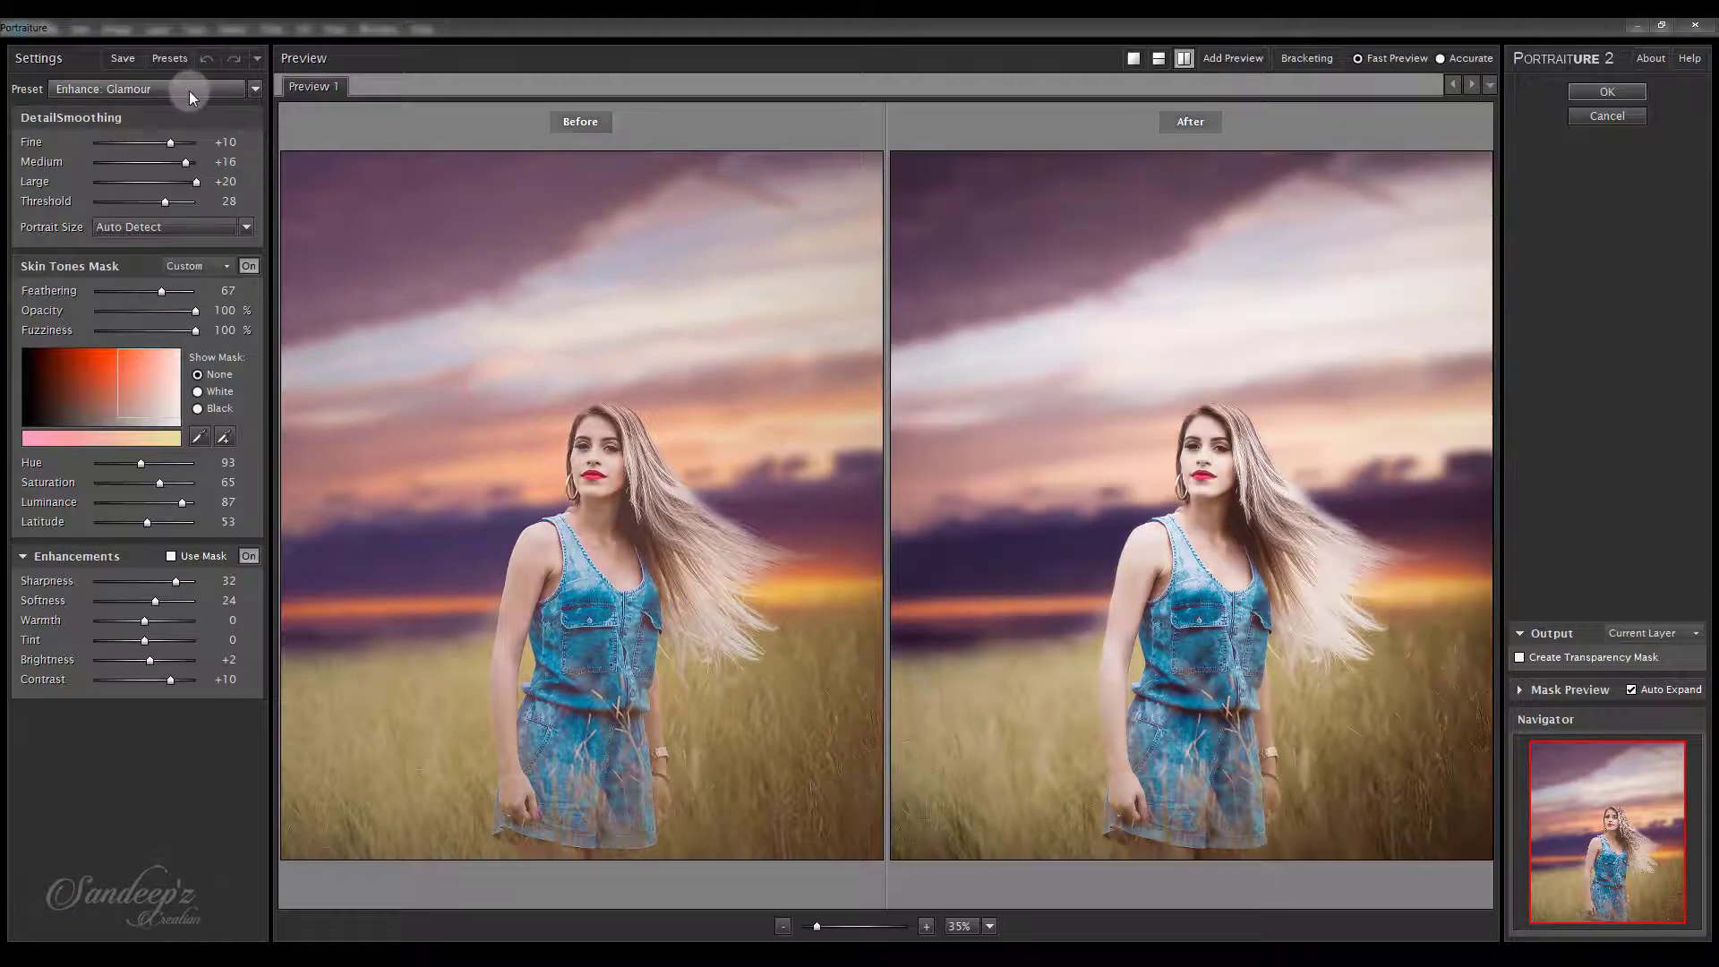
{"action": "left_click", "coordinate": [189, 89]}
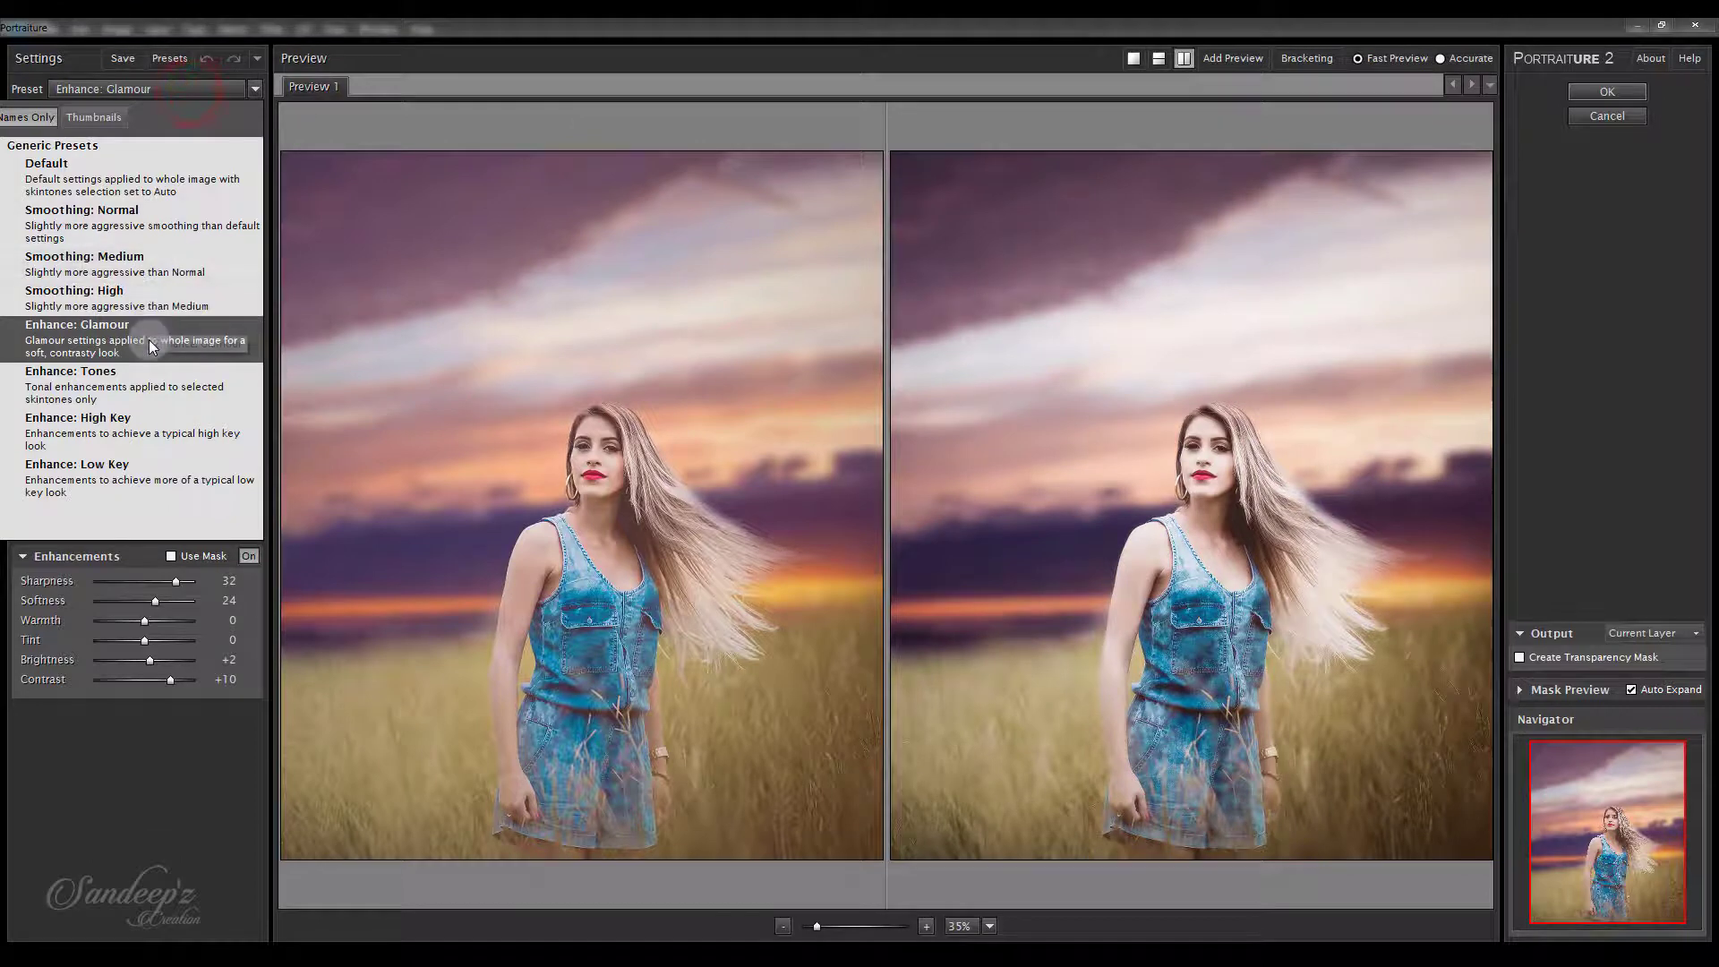
{"action": "left_click", "coordinate": [150, 346]}
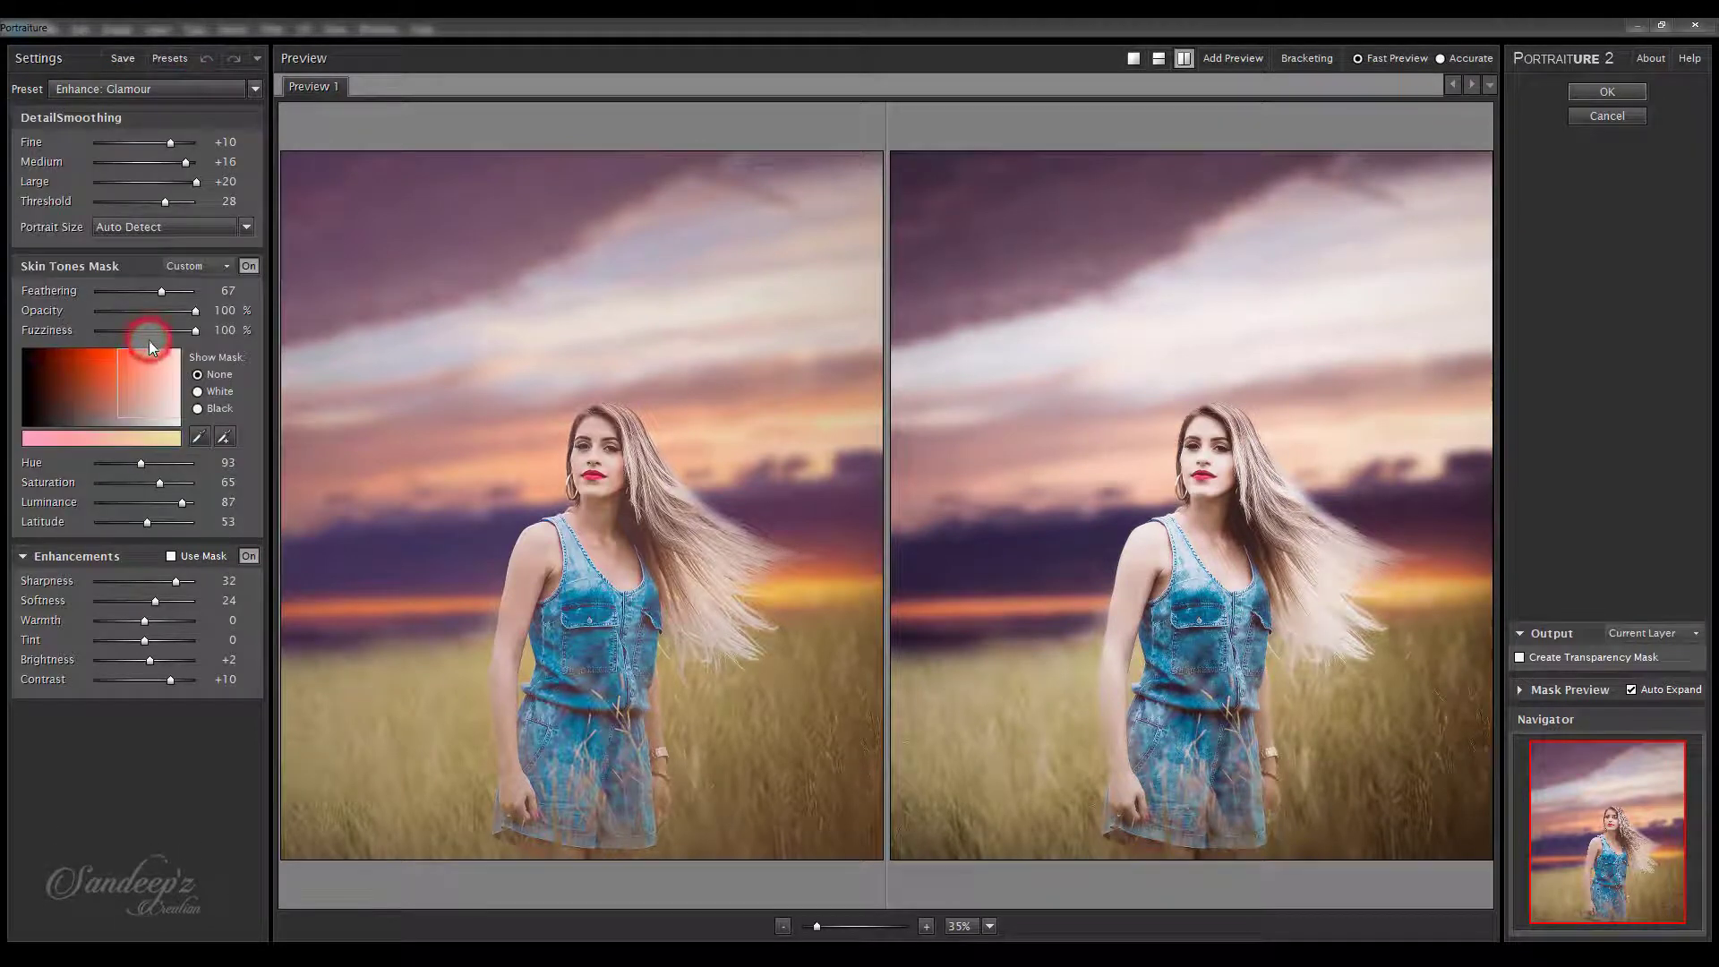
{"action": "right_click", "coordinate": [1201, 458]}
{"action": "left_click", "coordinate": [1245, 558]}
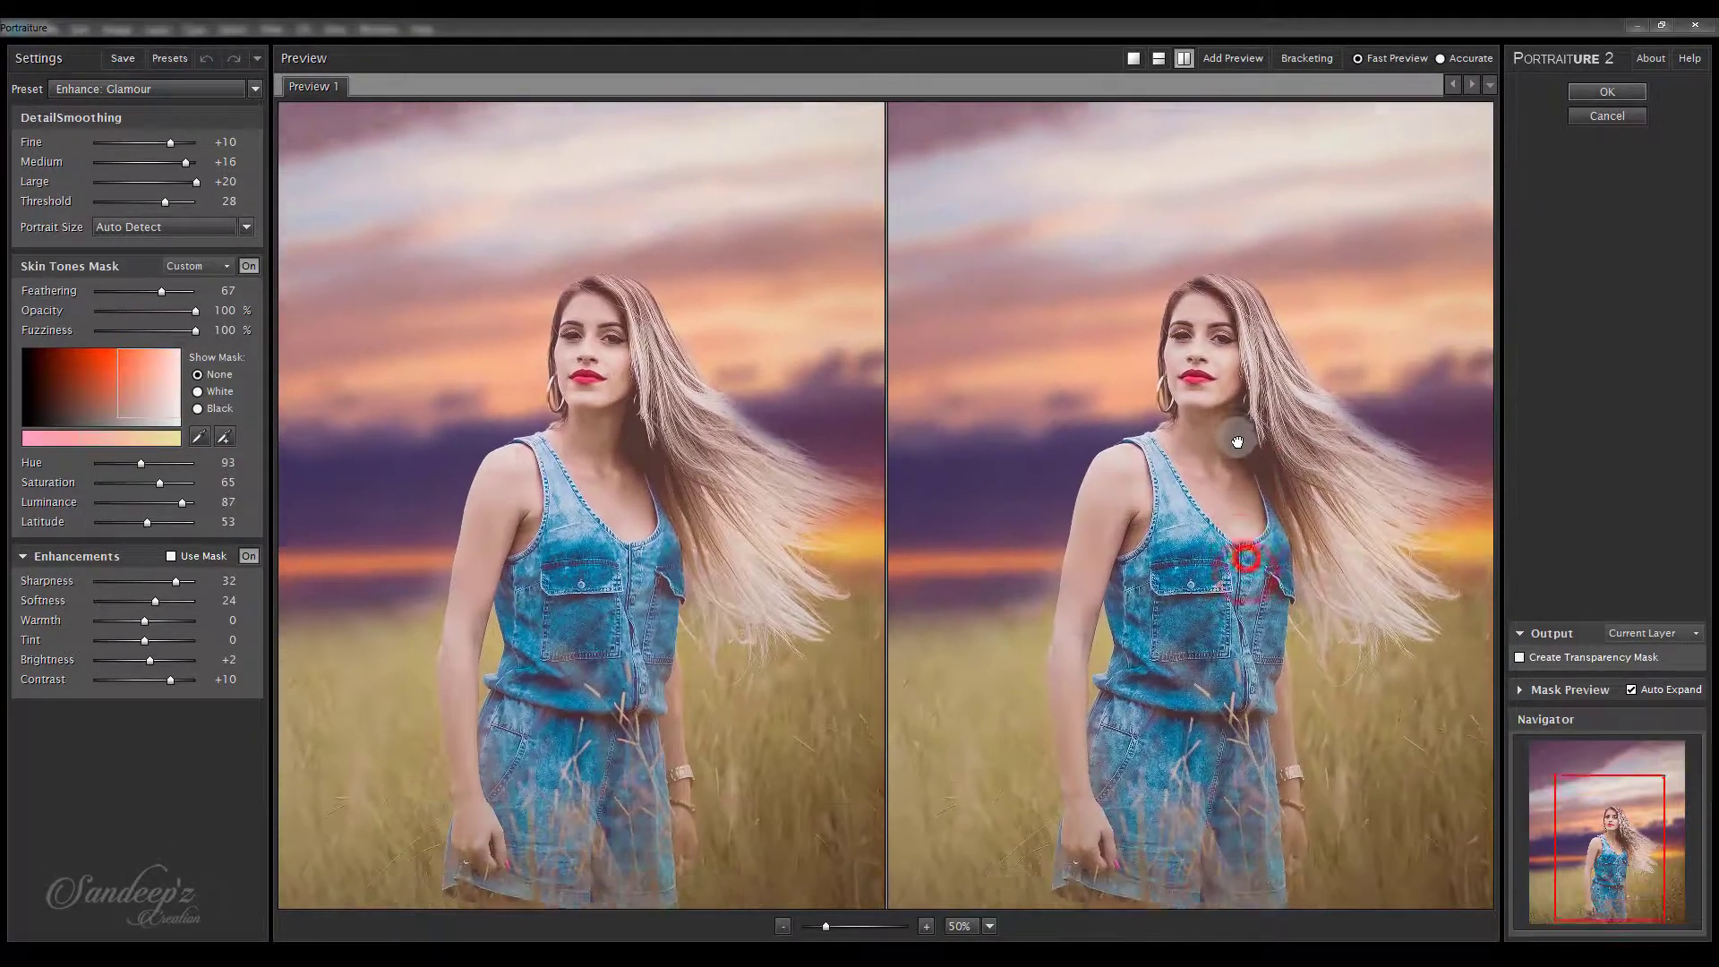
{"action": "left_click_drag", "start_coordinate": [1237, 441], "coordinate": [1237, 434]}
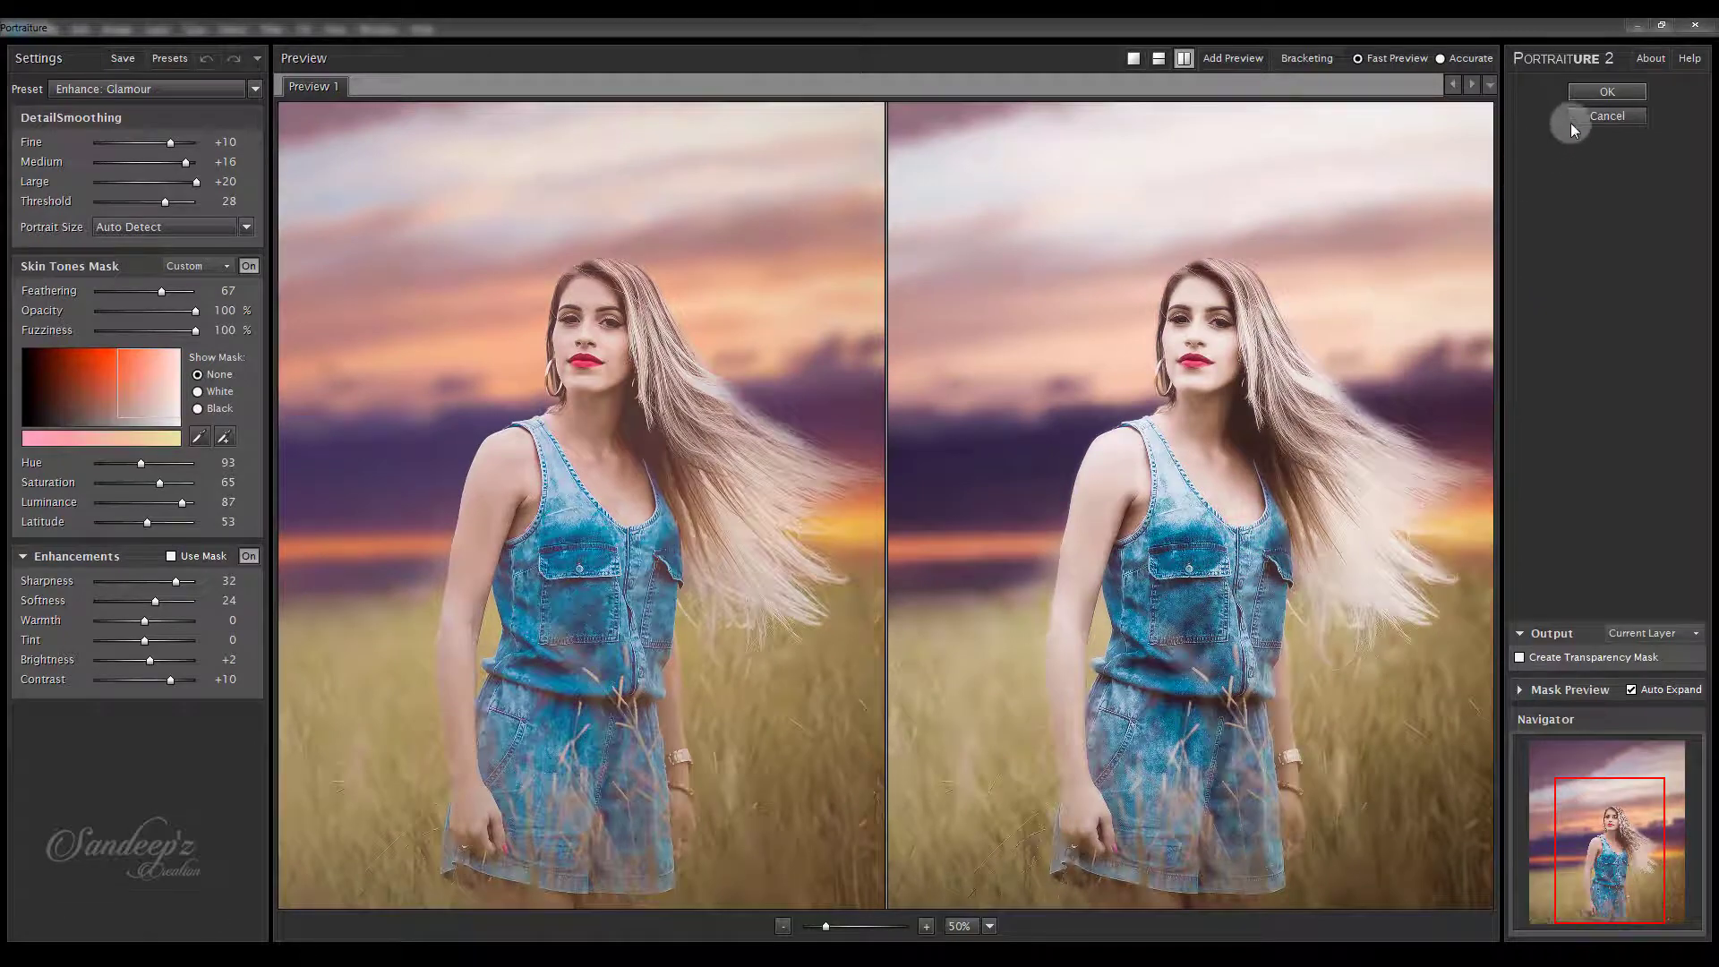
{"action": "left_click", "coordinate": [1586, 91]}
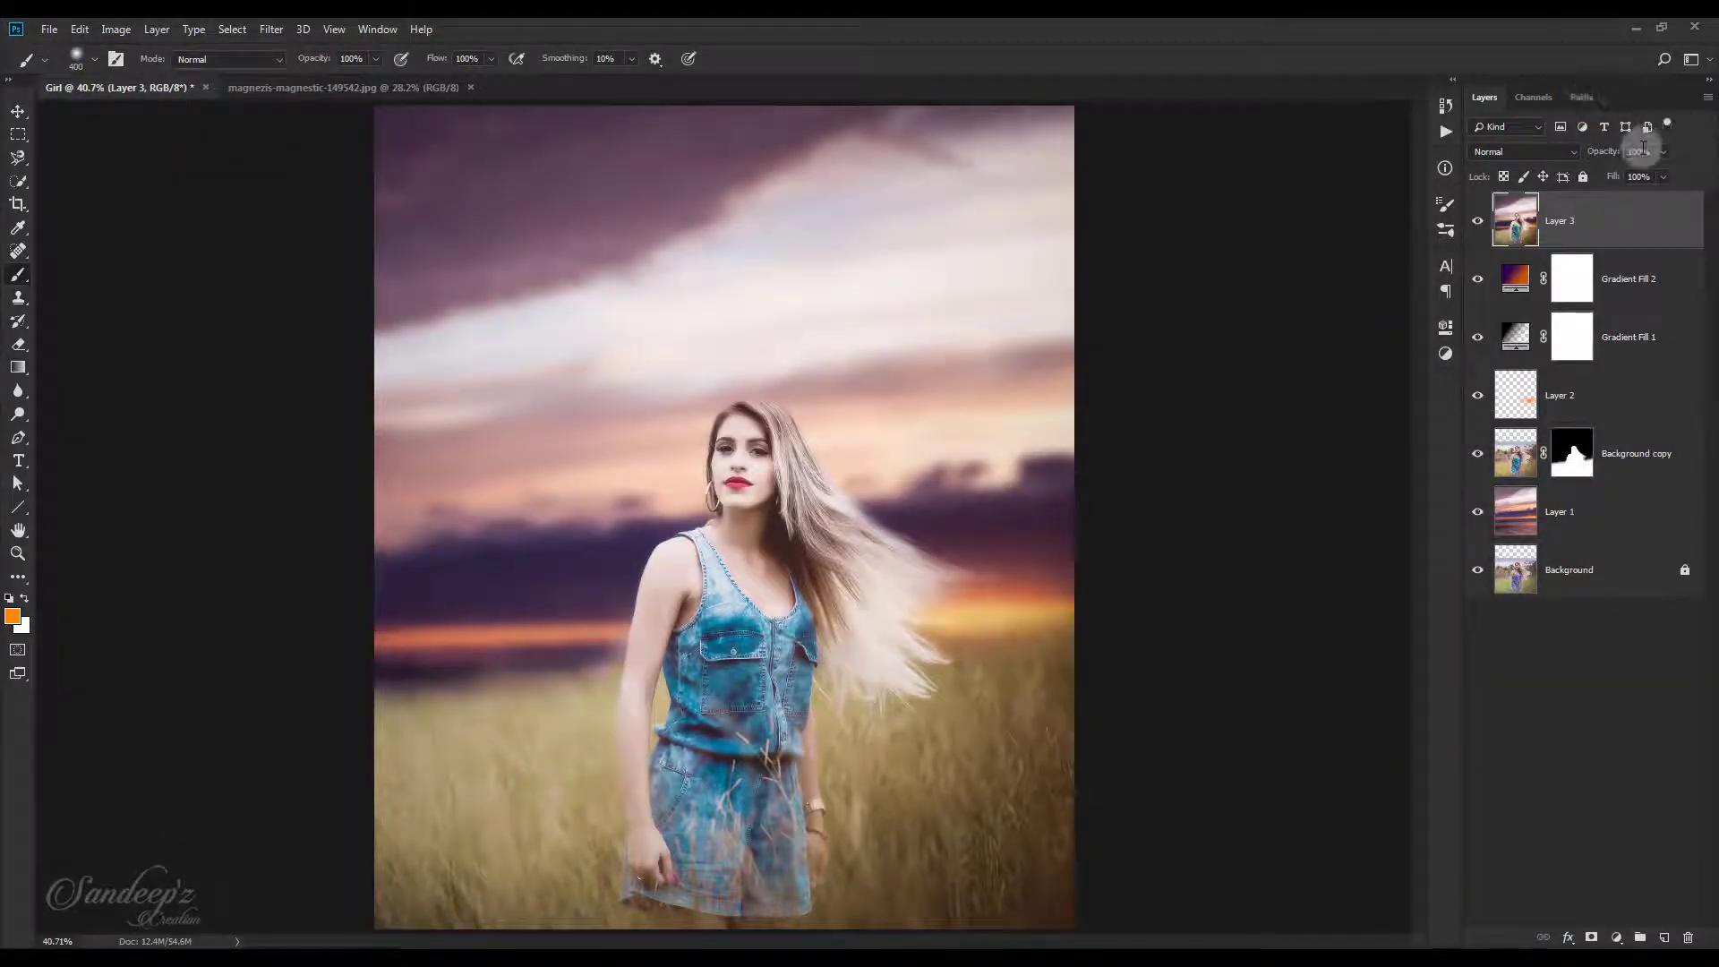
Lower Layer 3's opacity to 30% and compare it hidden and shown.
{"action": "left_click_drag", "start_coordinate": [1595, 157], "coordinate": [1327, 154]}
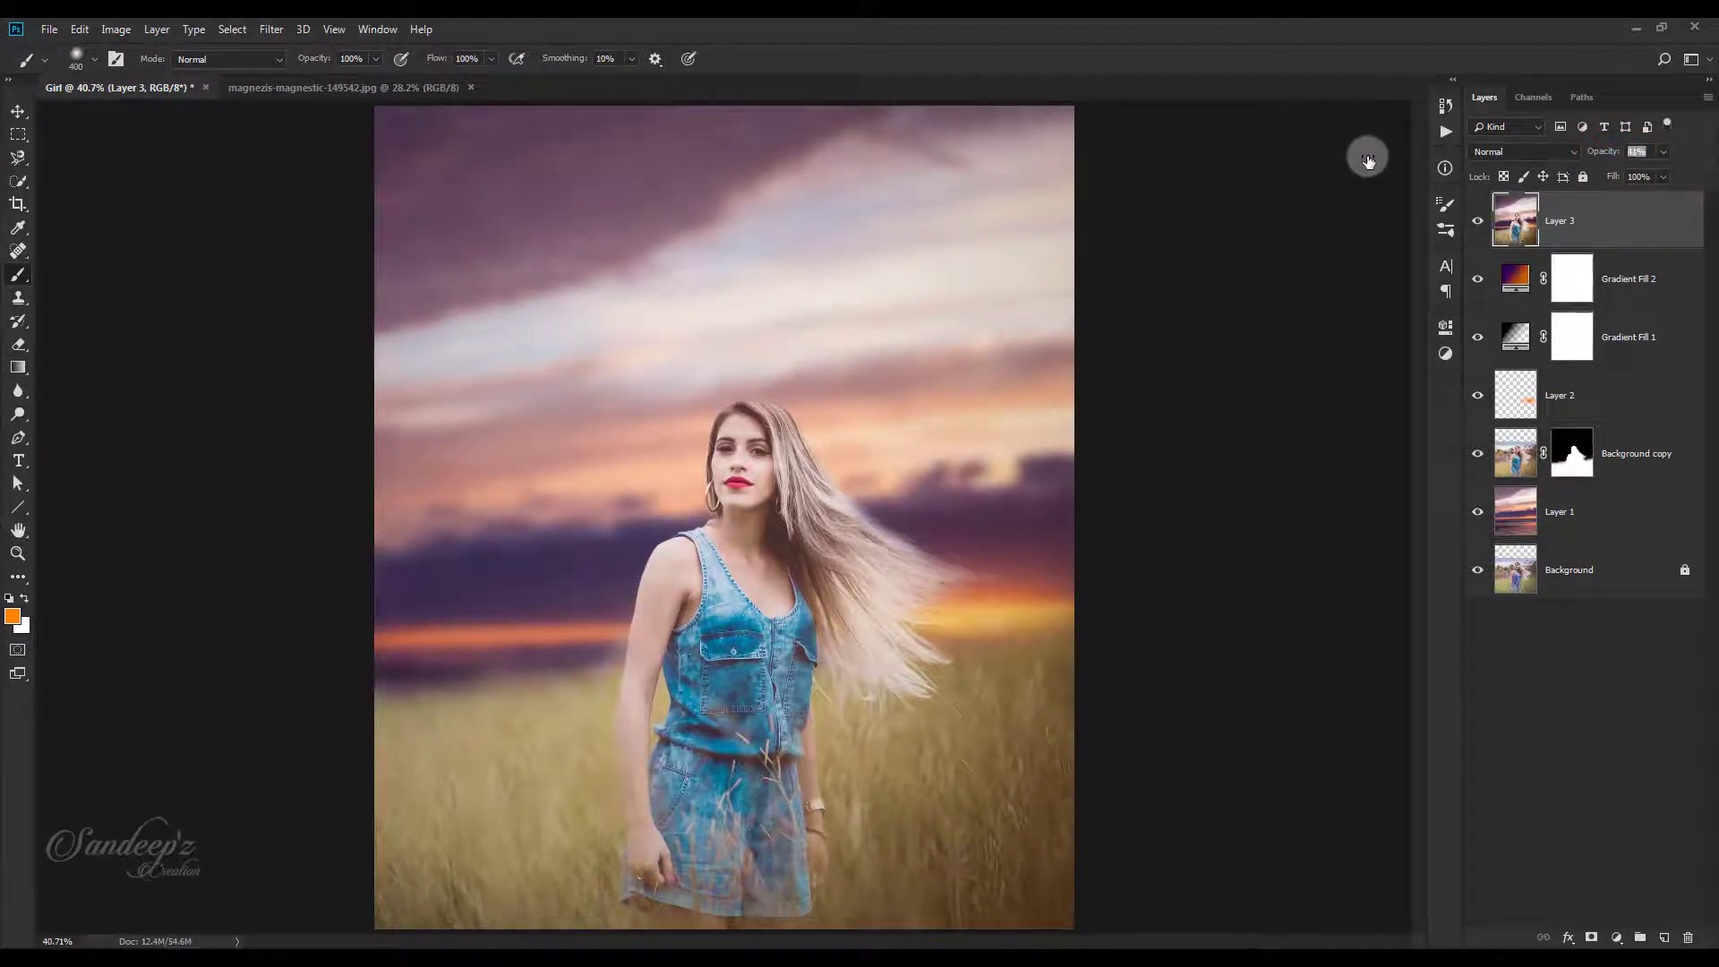
{"action": "left_click_drag", "start_coordinate": [1368, 159], "coordinate": [1358, 162]}
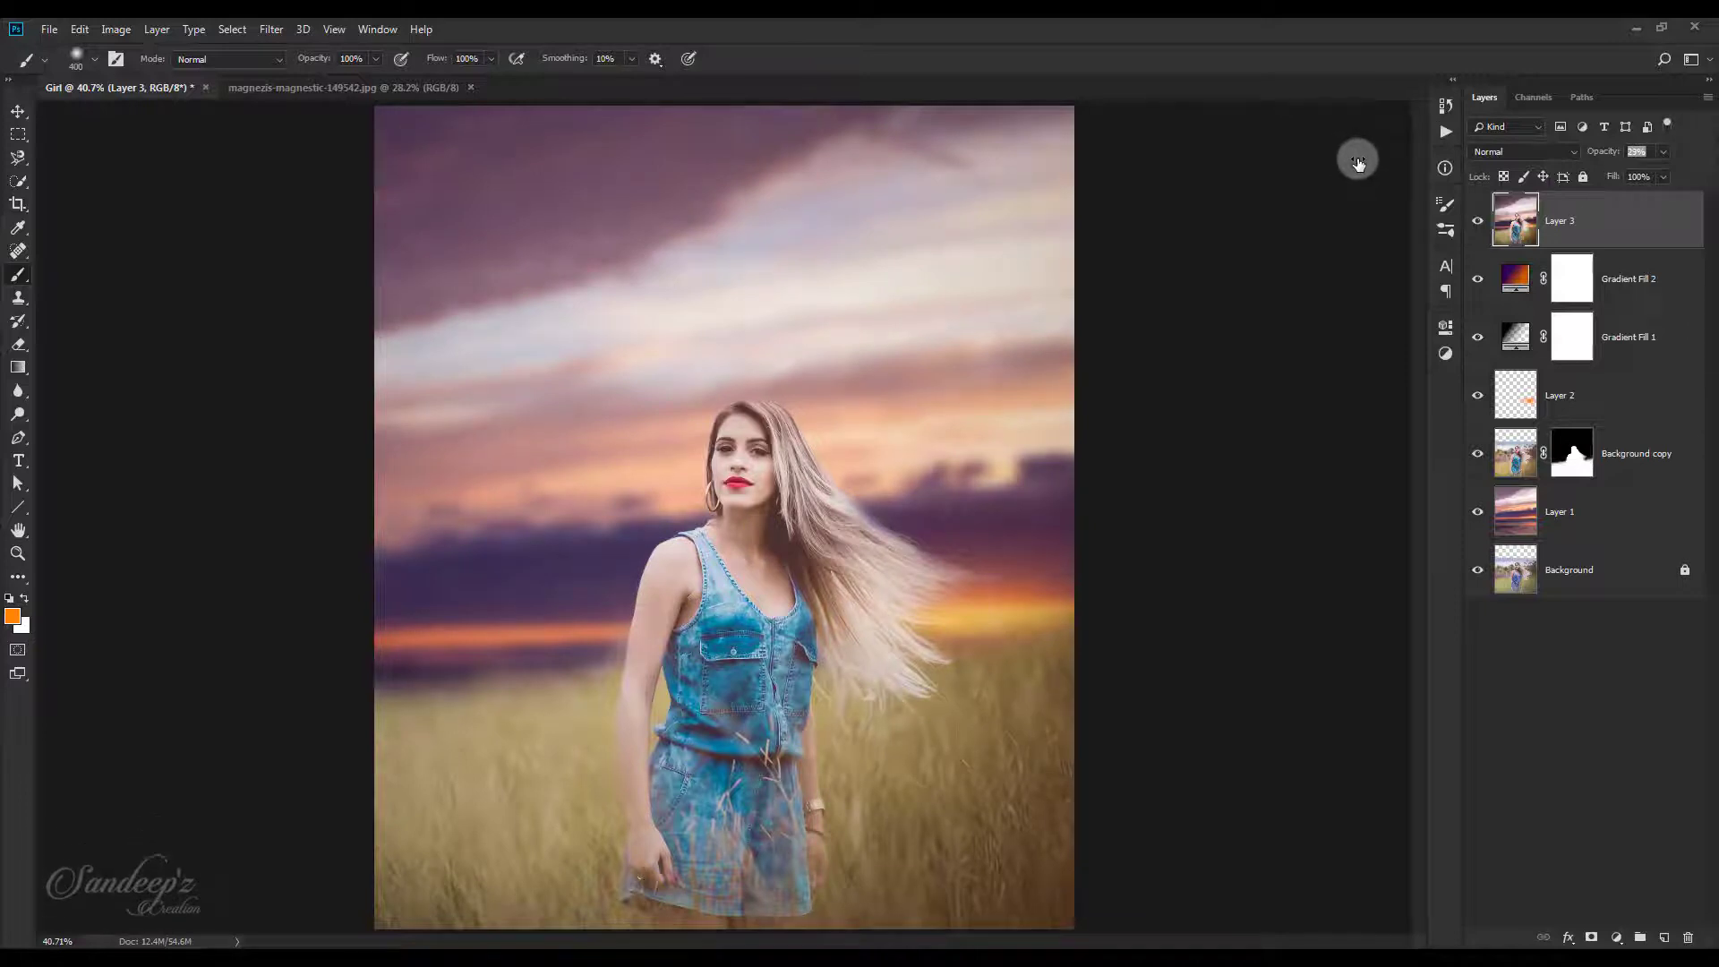
{"action": "left_click", "coordinate": [1476, 222]}
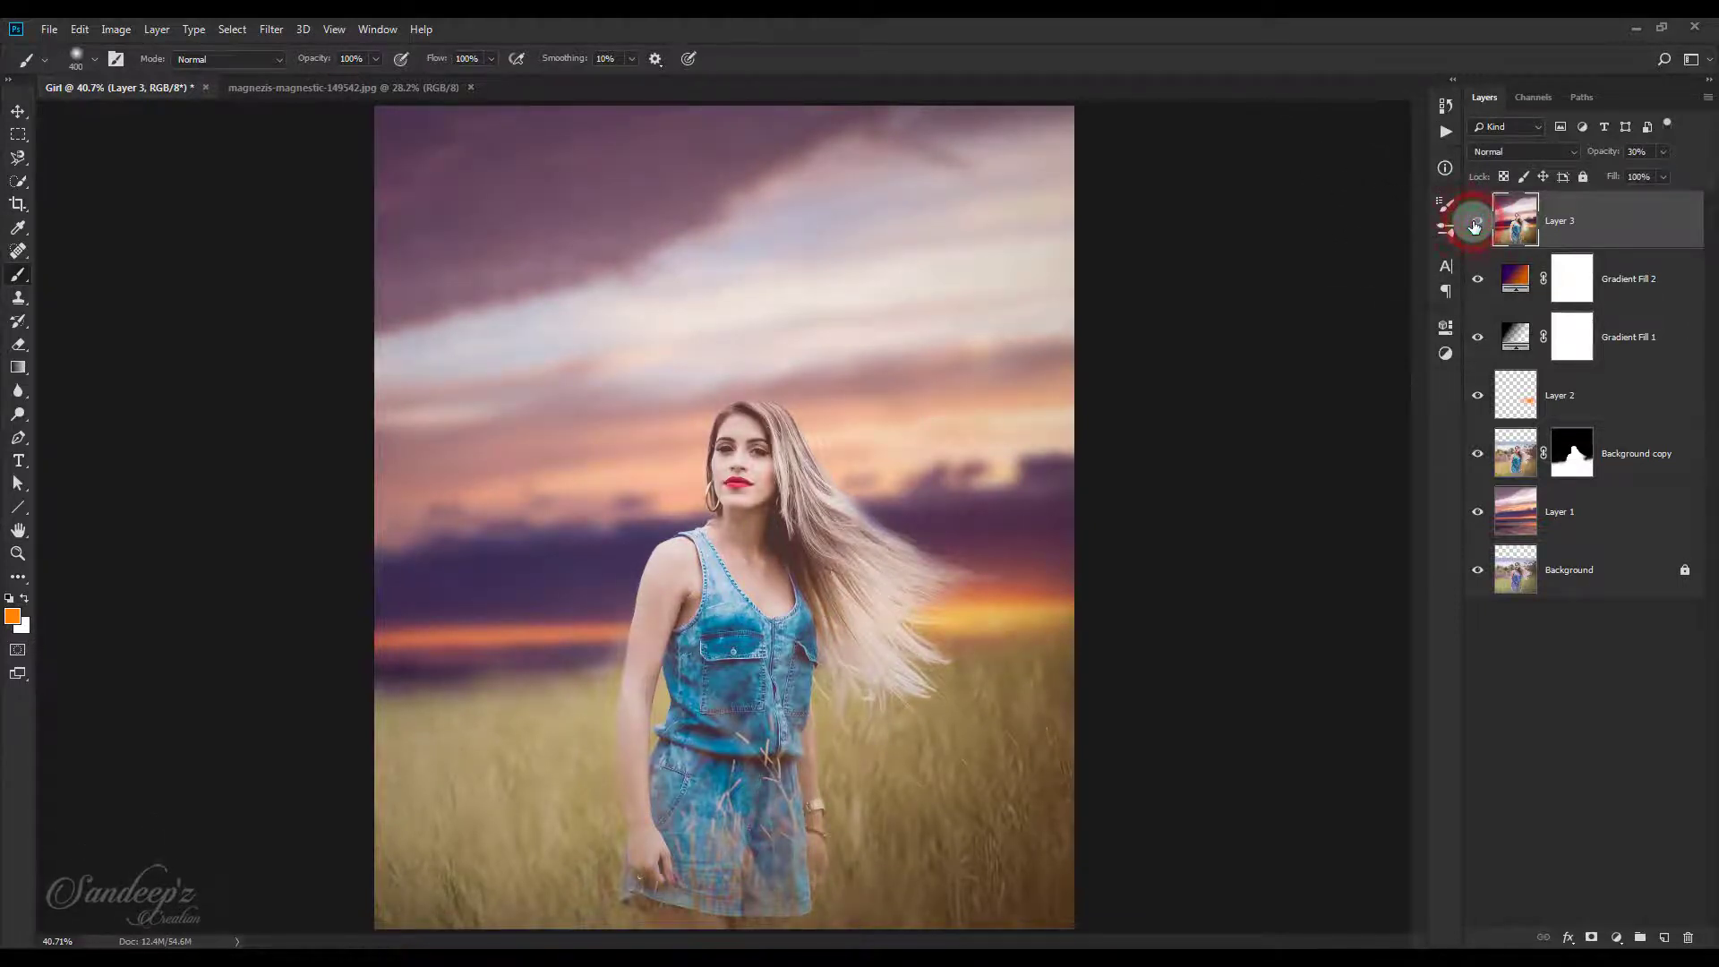
{"action": "left_click", "coordinate": [1542, 452]}
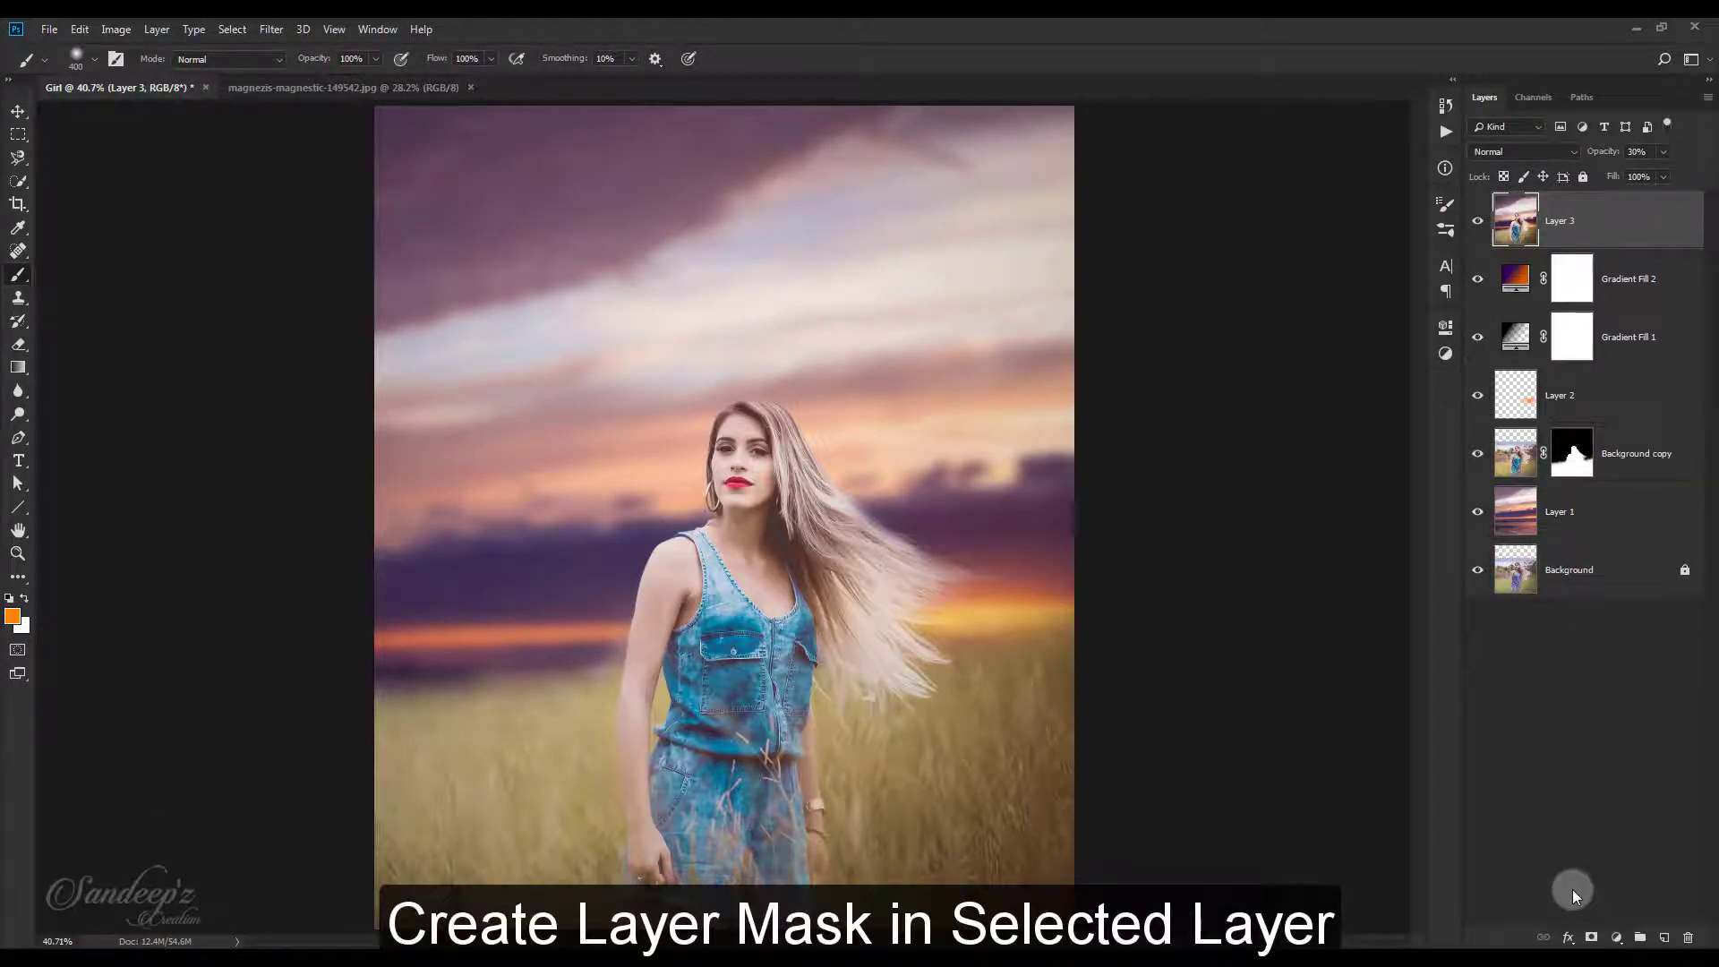
Add a mask to Layer 3 and paint black along the left, top and lower-left edges.
{"action": "left_click", "coordinate": [1590, 936]}
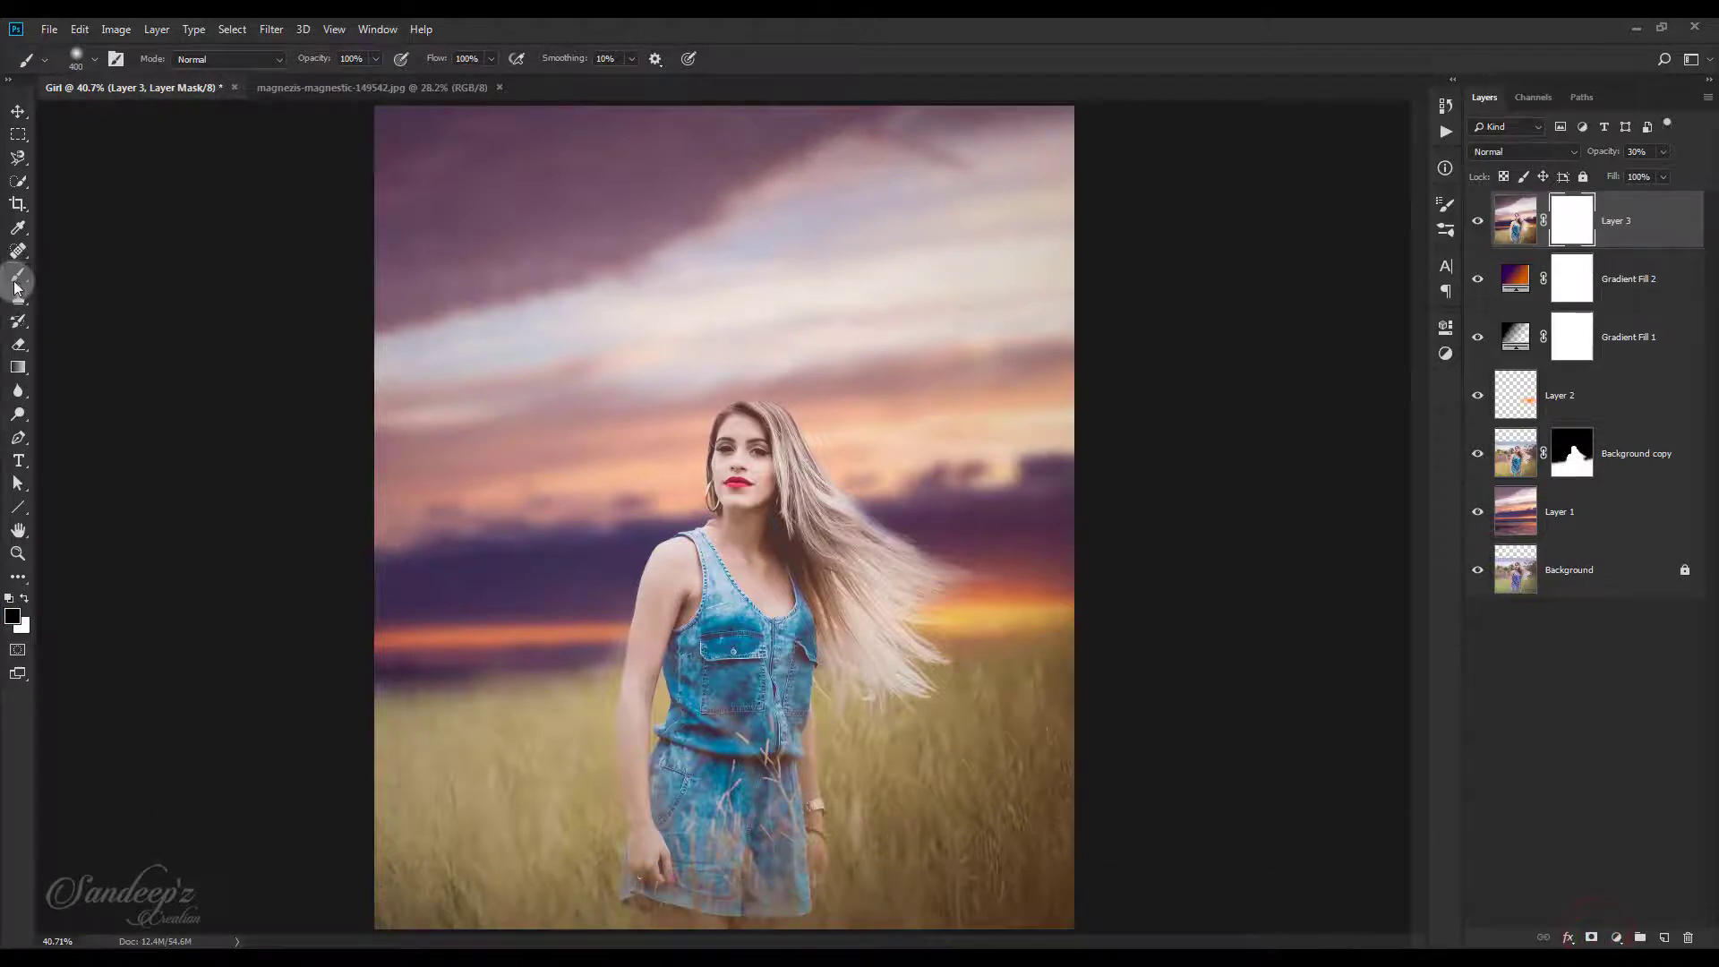
{"action": "left_click_drag", "start_coordinate": [395, 173], "coordinate": [541, 230]}
{"action": "key", "text": "bracketleft"}
{"action": "left_click_drag", "start_coordinate": [429, 262], "coordinate": [417, 876]}
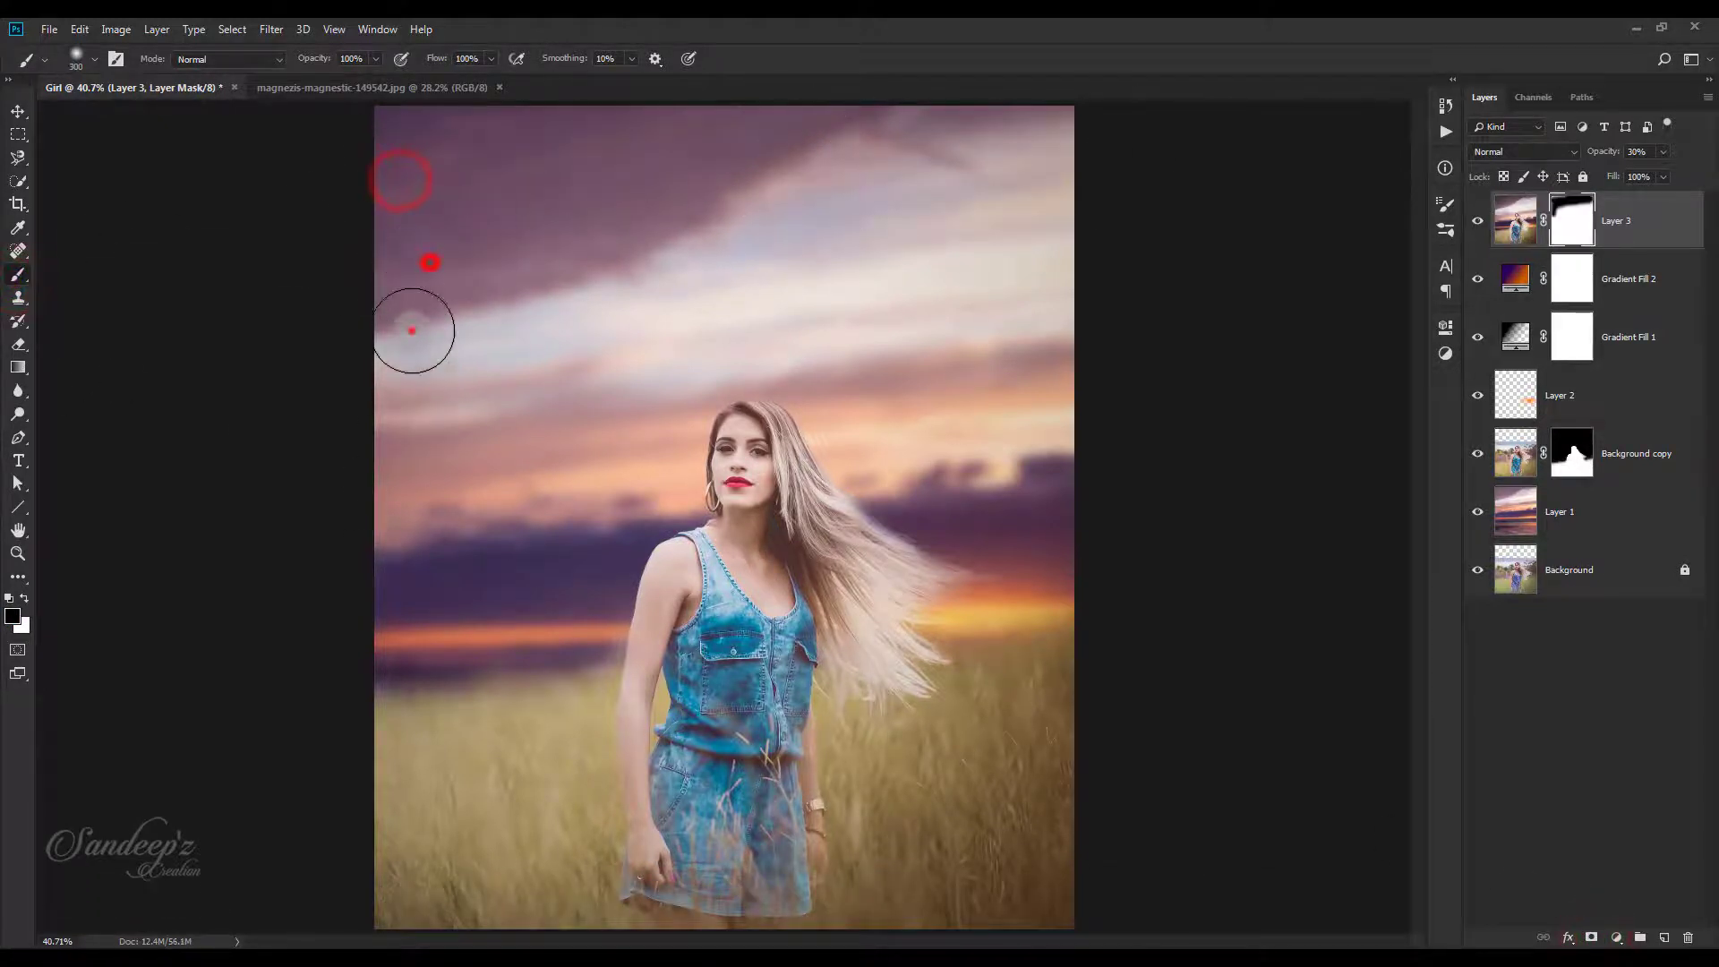
{"action": "left_click_drag", "start_coordinate": [431, 689], "coordinate": [538, 877]}
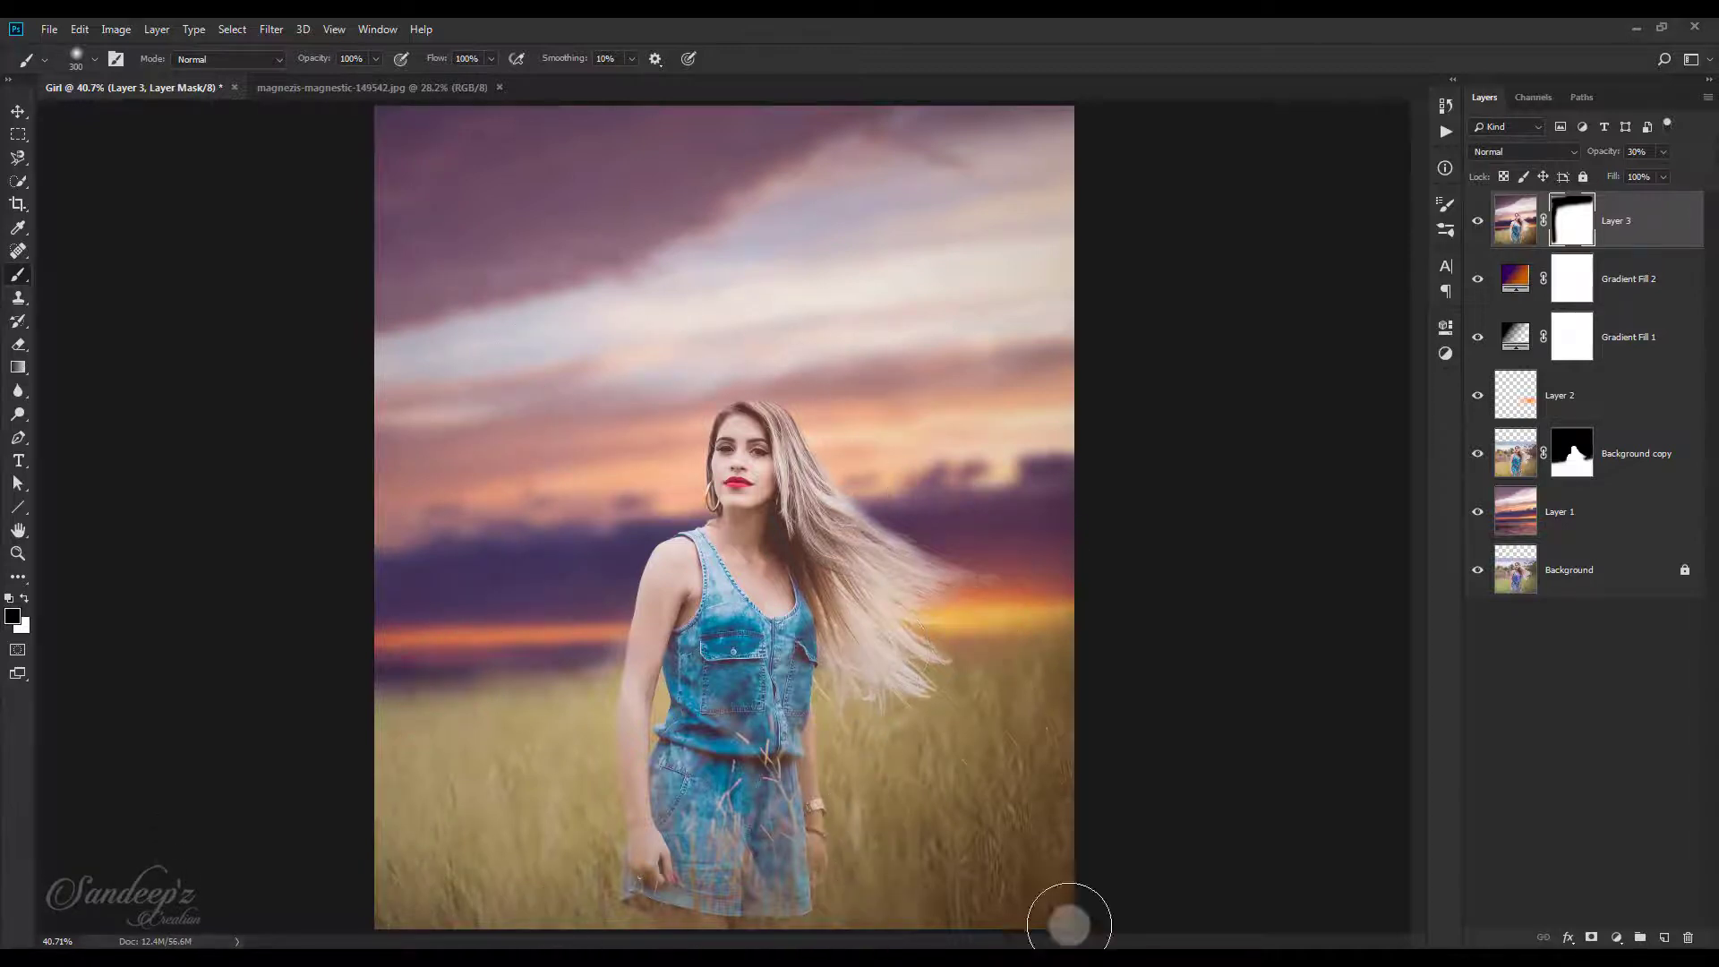
{"action": "key", "text": "bracketleft"}
{"action": "left_click_drag", "start_coordinate": [971, 787], "coordinate": [998, 660]}
Paint the mask black over the open sky and grass with a larger brush.
{"action": "left_click", "coordinate": [1032, 204]}
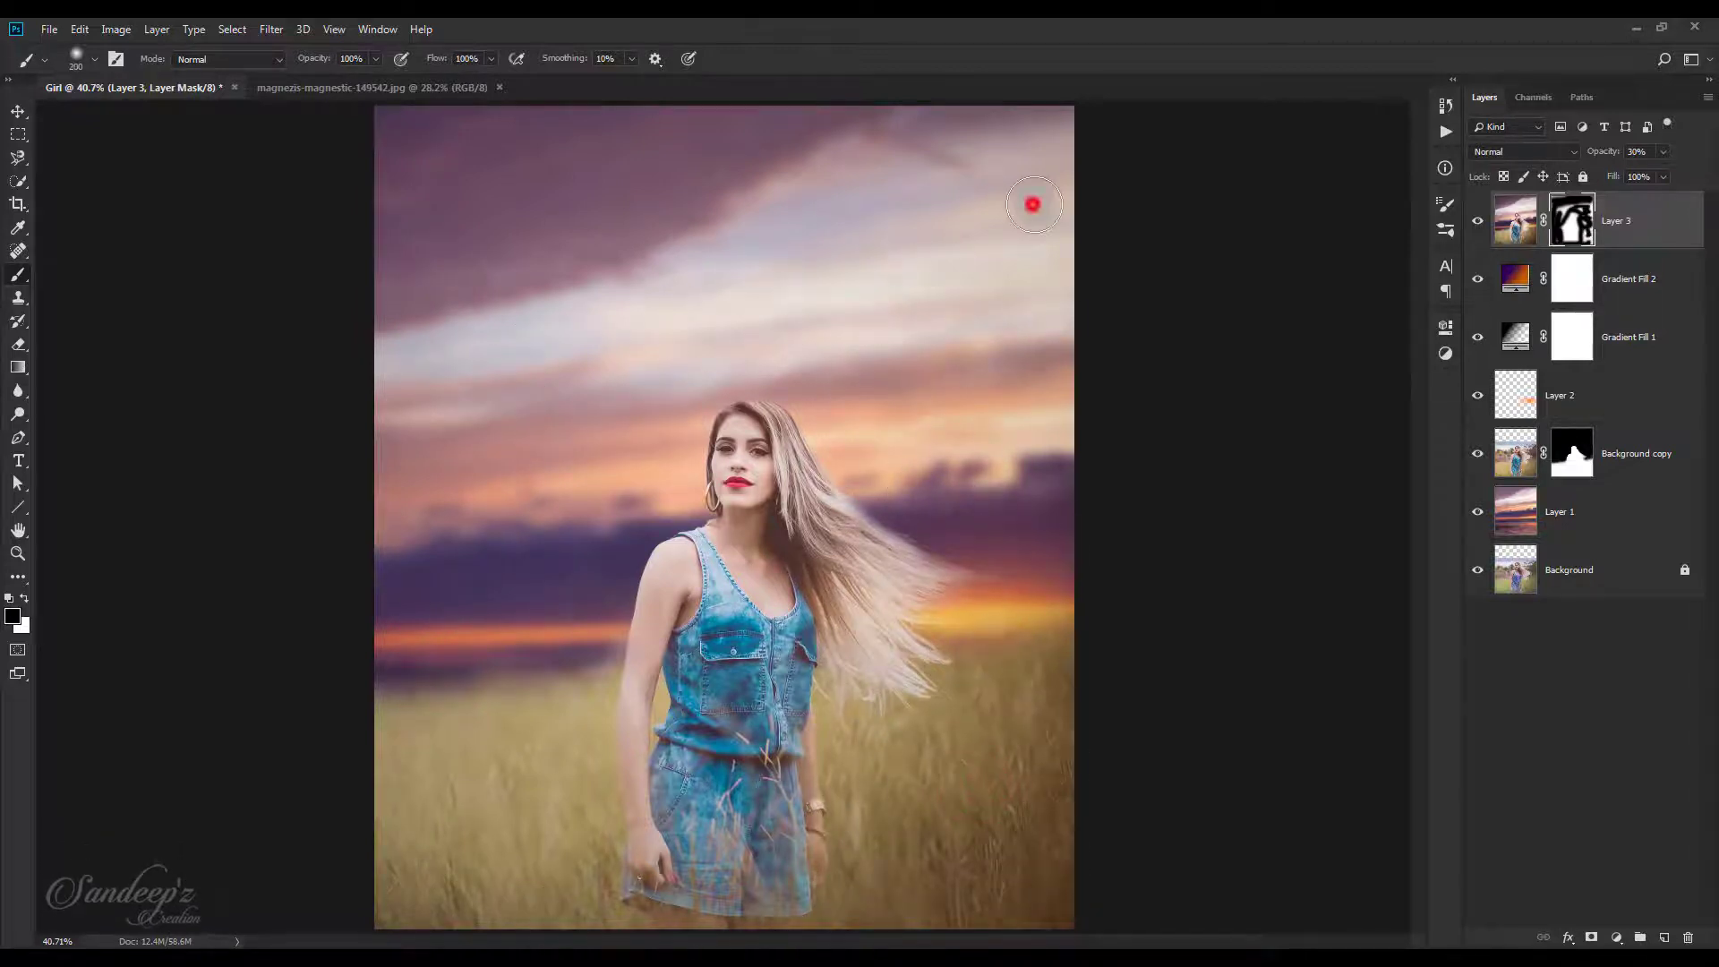
{"action": "key", "text": "bracketright"}
{"action": "key", "text": "bracketright"}
{"action": "key", "text": "bracketright"}
{"action": "left_click", "coordinate": [802, 204]}
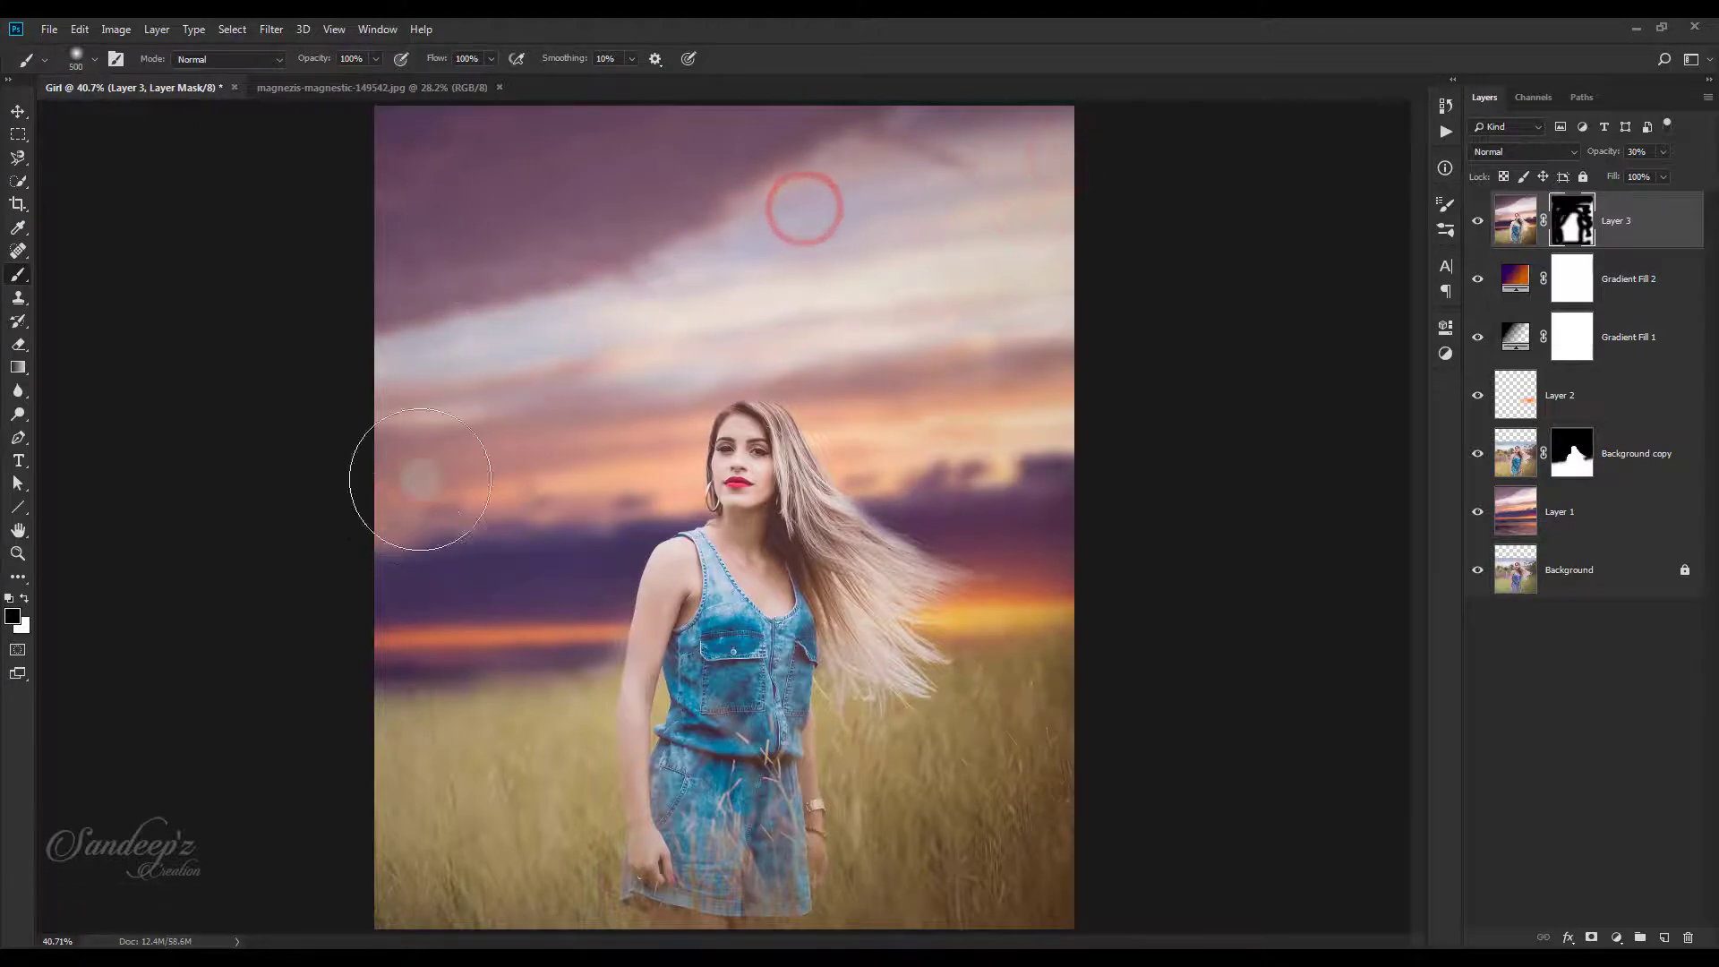
{"action": "left_click", "coordinate": [438, 341]}
{"action": "key", "text": "bracketleft"}
{"action": "left_click", "coordinate": [1039, 161]}
{"action": "left_click", "coordinate": [860, 288]}
{"action": "left_click", "coordinate": [912, 888]}
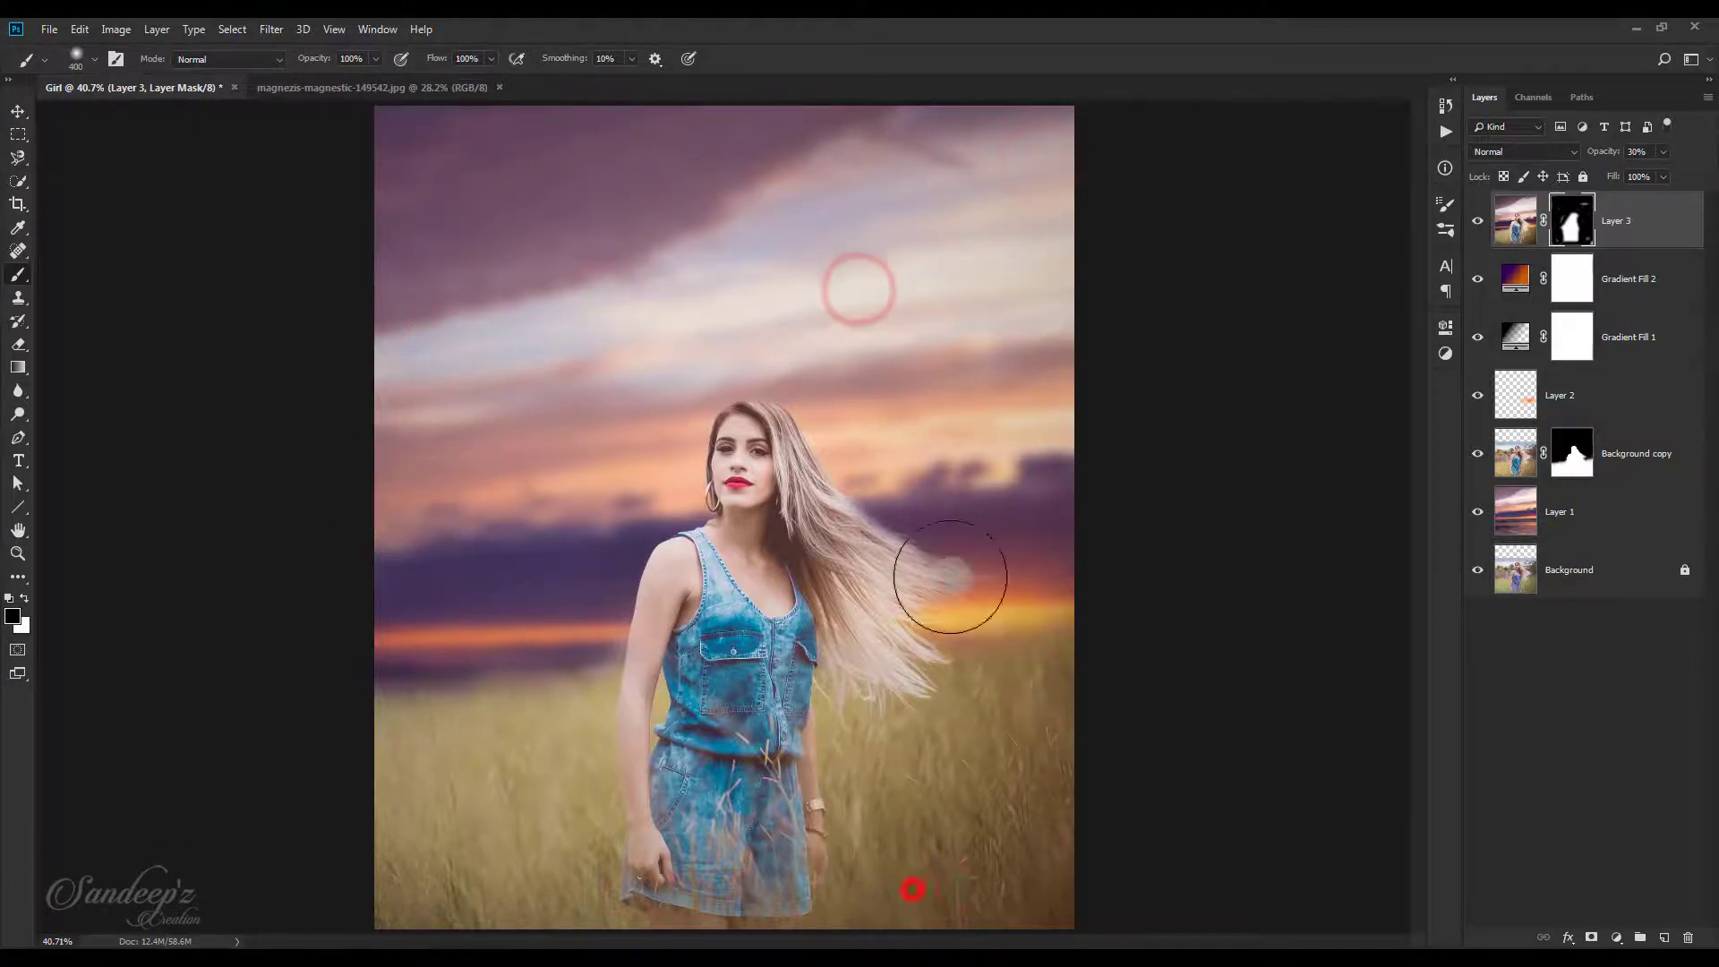
Paint black around the hair and the grass beneath it with a smaller brush.
{"action": "key", "text": "bracketleft"}
{"action": "key", "text": "bracketleft"}
{"action": "left_click", "coordinate": [909, 491]}
{"action": "left_click", "coordinate": [922, 326]}
{"action": "left_click", "coordinate": [871, 453]}
{"action": "left_click", "coordinate": [917, 618]}
{"action": "left_click", "coordinate": [892, 691]}
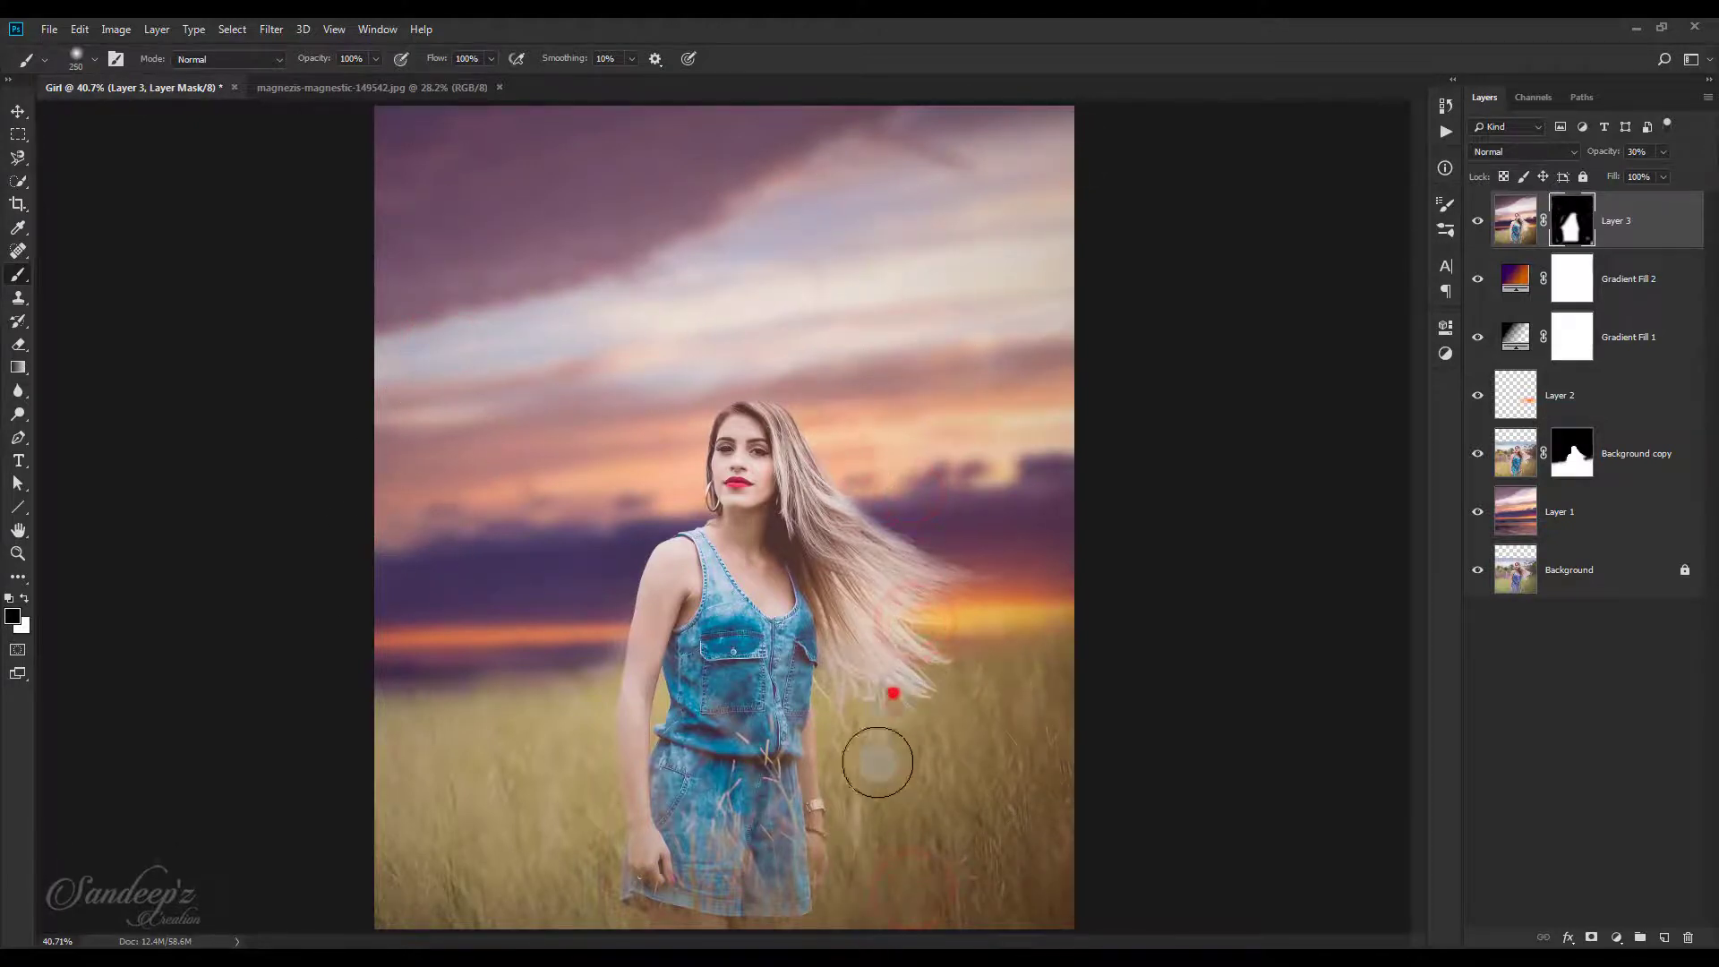
{"action": "left_click", "coordinate": [888, 728]}
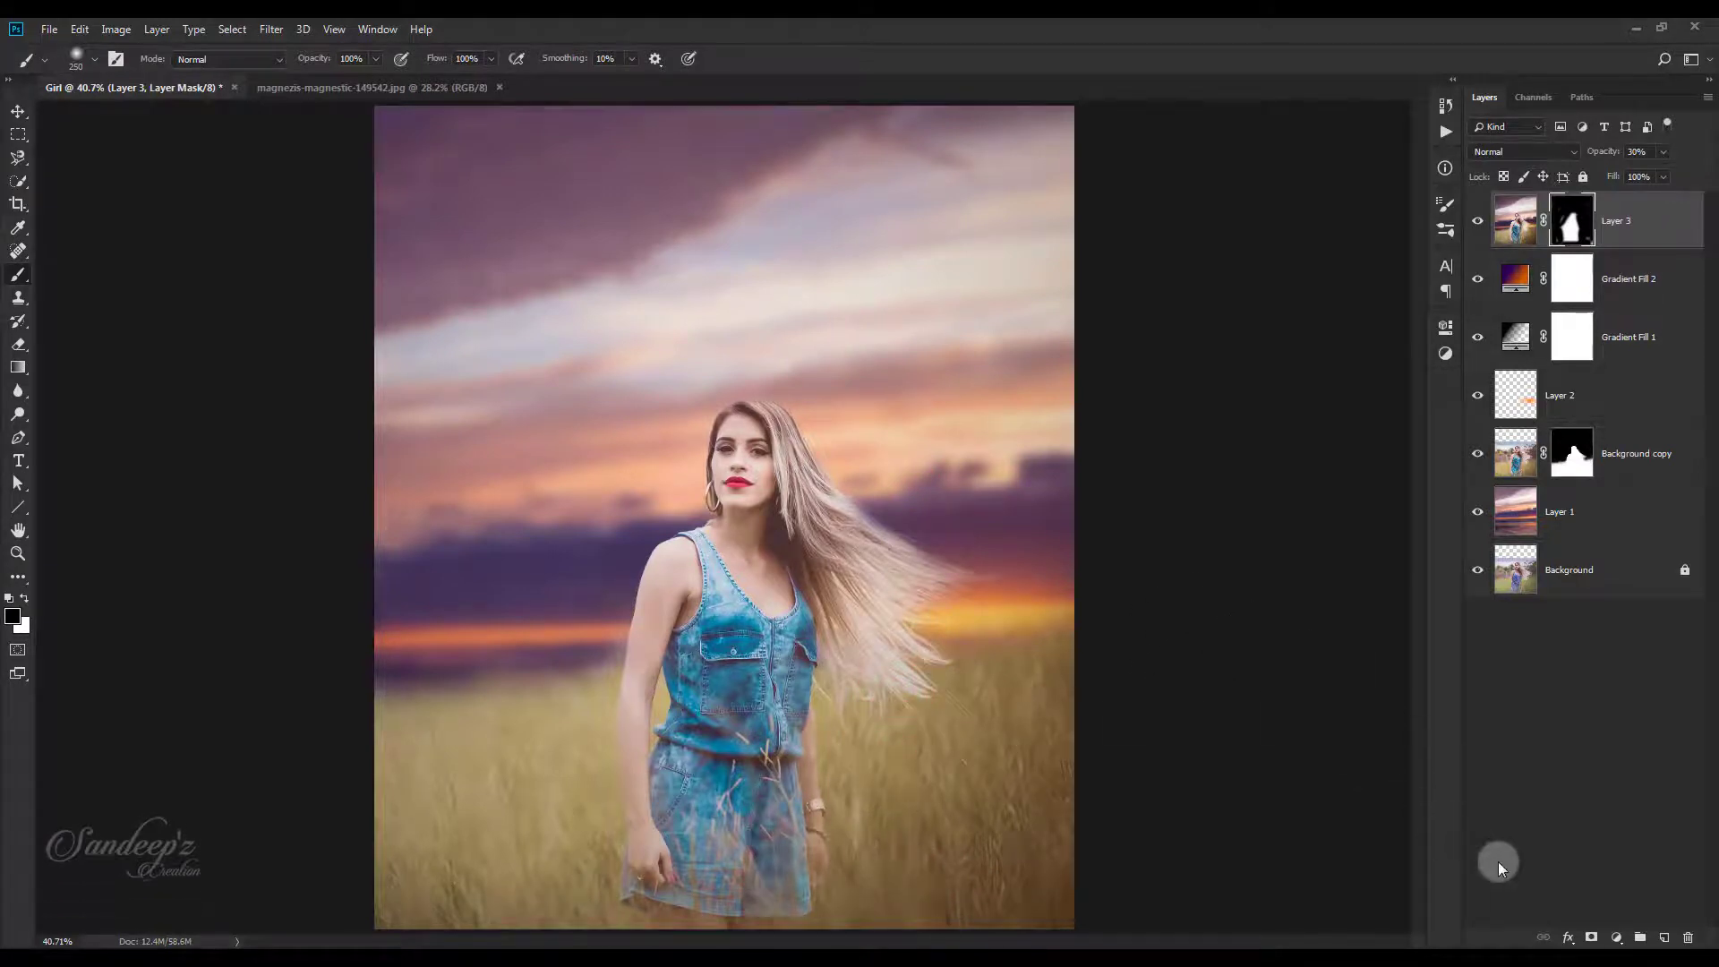
{"action": "left_click", "coordinate": [1616, 937]}
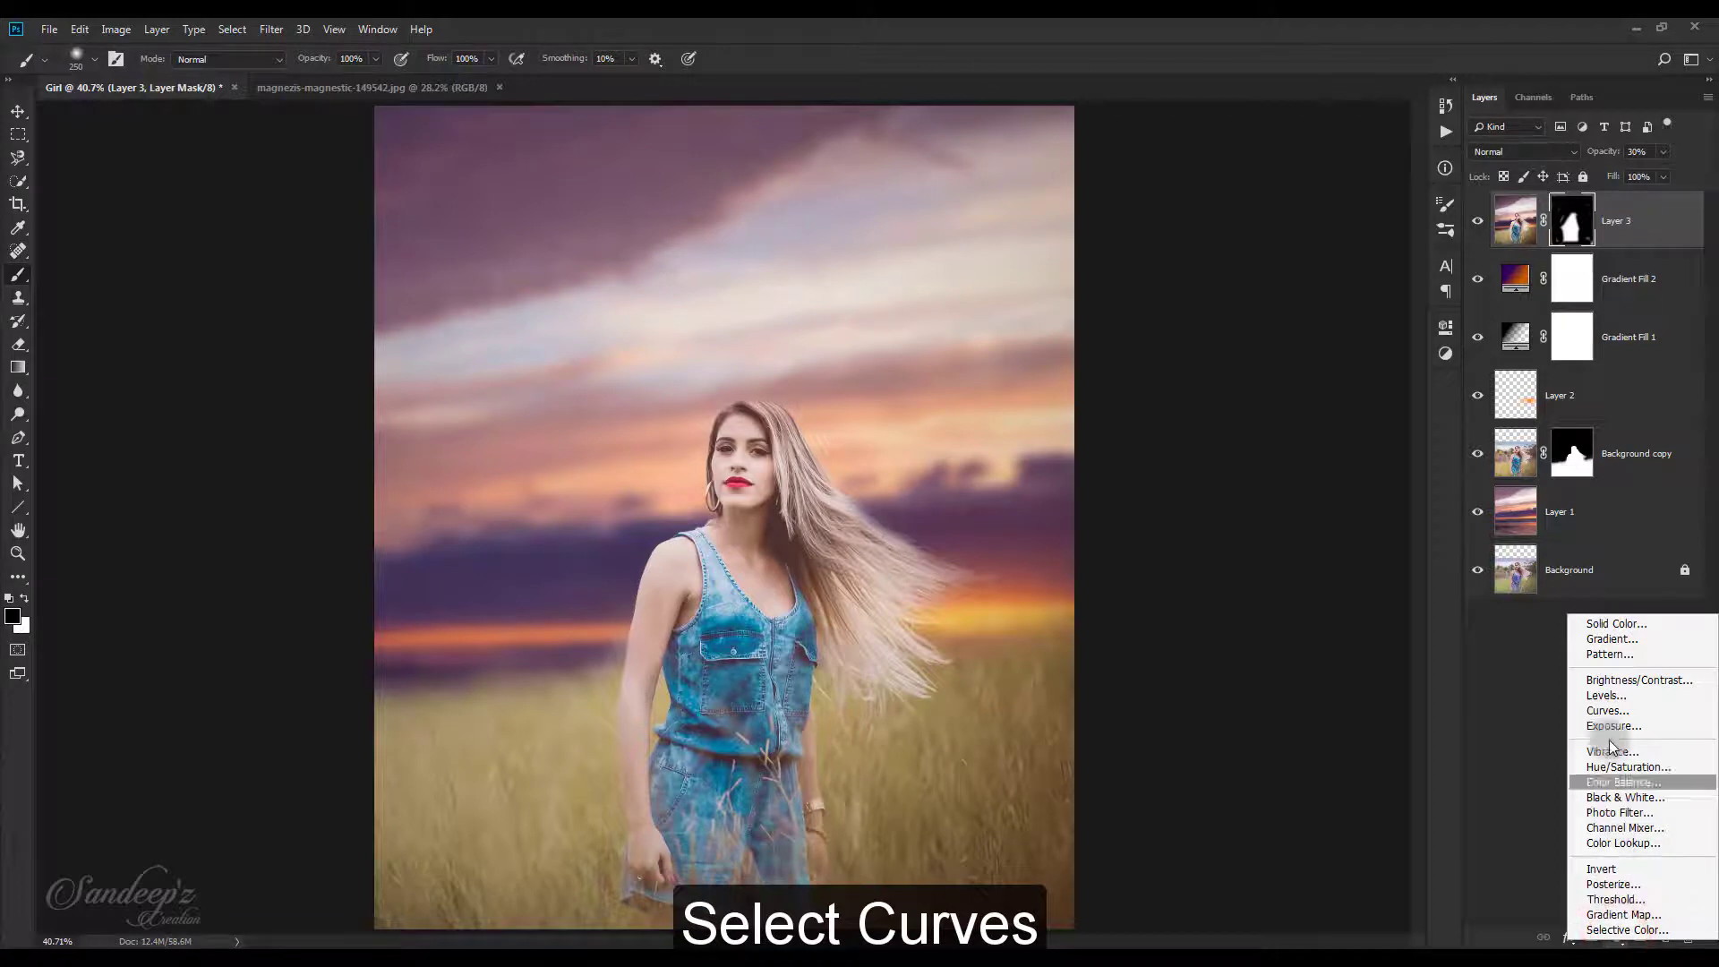
Add Curves 1, raise the RGB black point, pull in the white point, and adjust Blue channel end points.
{"action": "left_click", "coordinate": [1607, 710]}
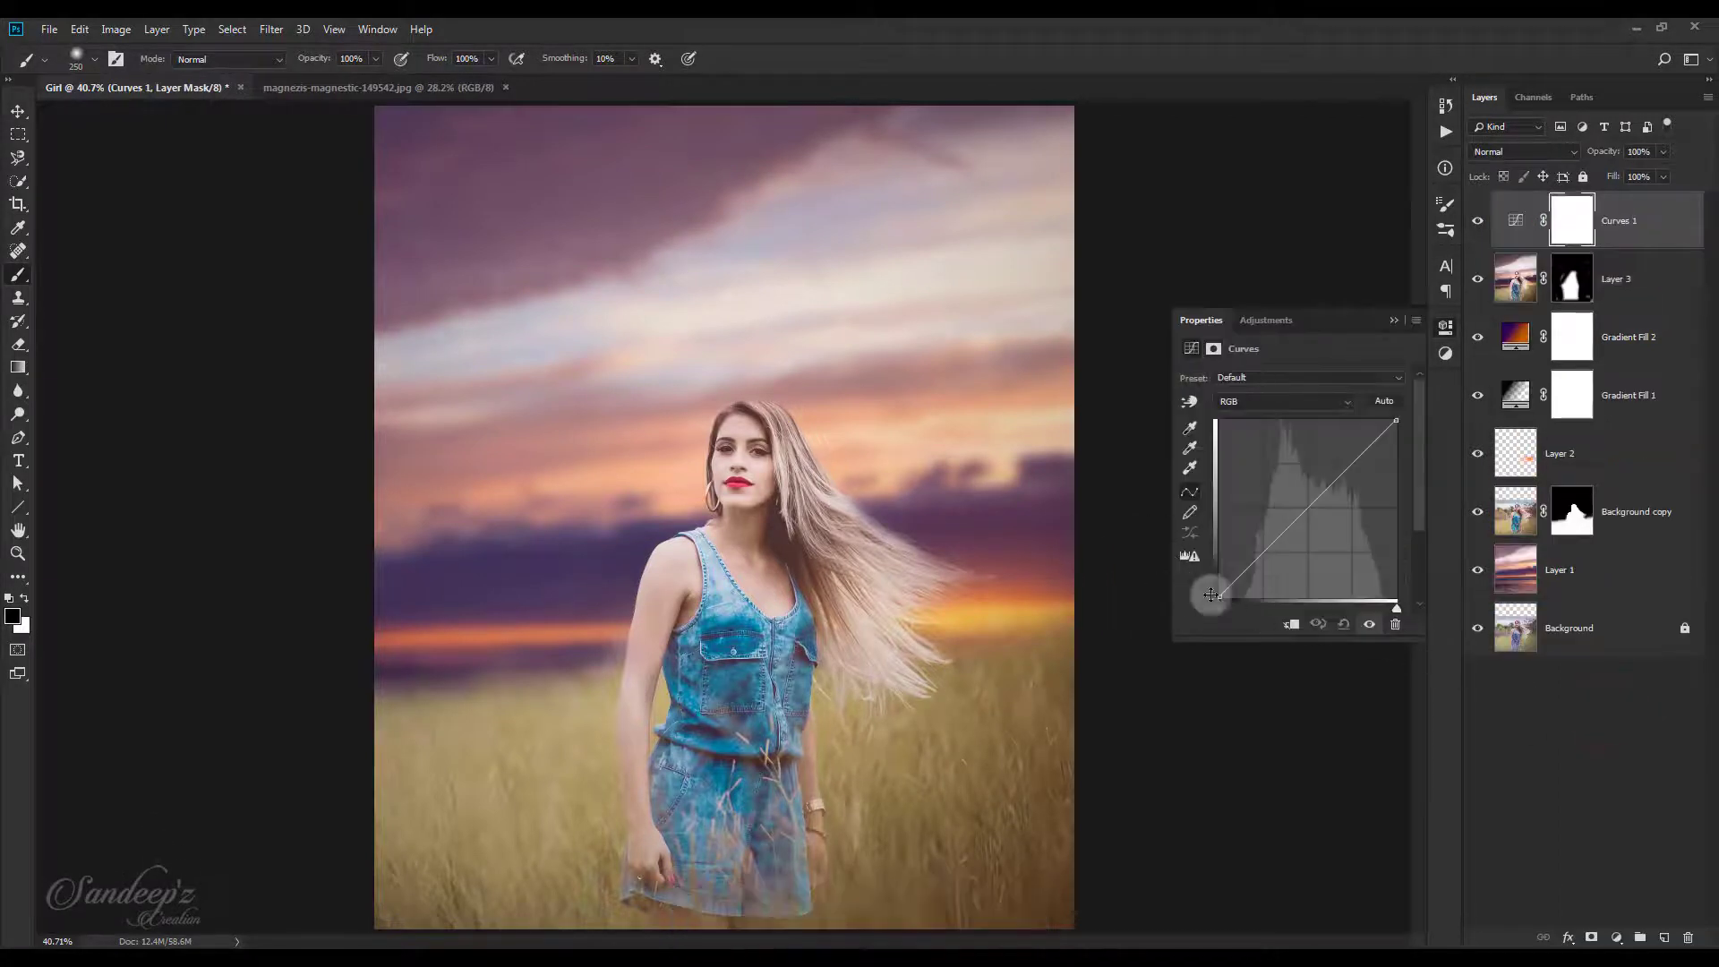
{"action": "mouse_move", "coordinate": [1218, 595]}
{"action": "left_mouse_down"}
{"action": "mouse_move", "coordinate": [1198, 571]}
{"action": "mouse_move", "coordinate": [1262, 552]}
{"action": "mouse_move", "coordinate": [1216, 580]}
{"action": "left_mouse_up"}
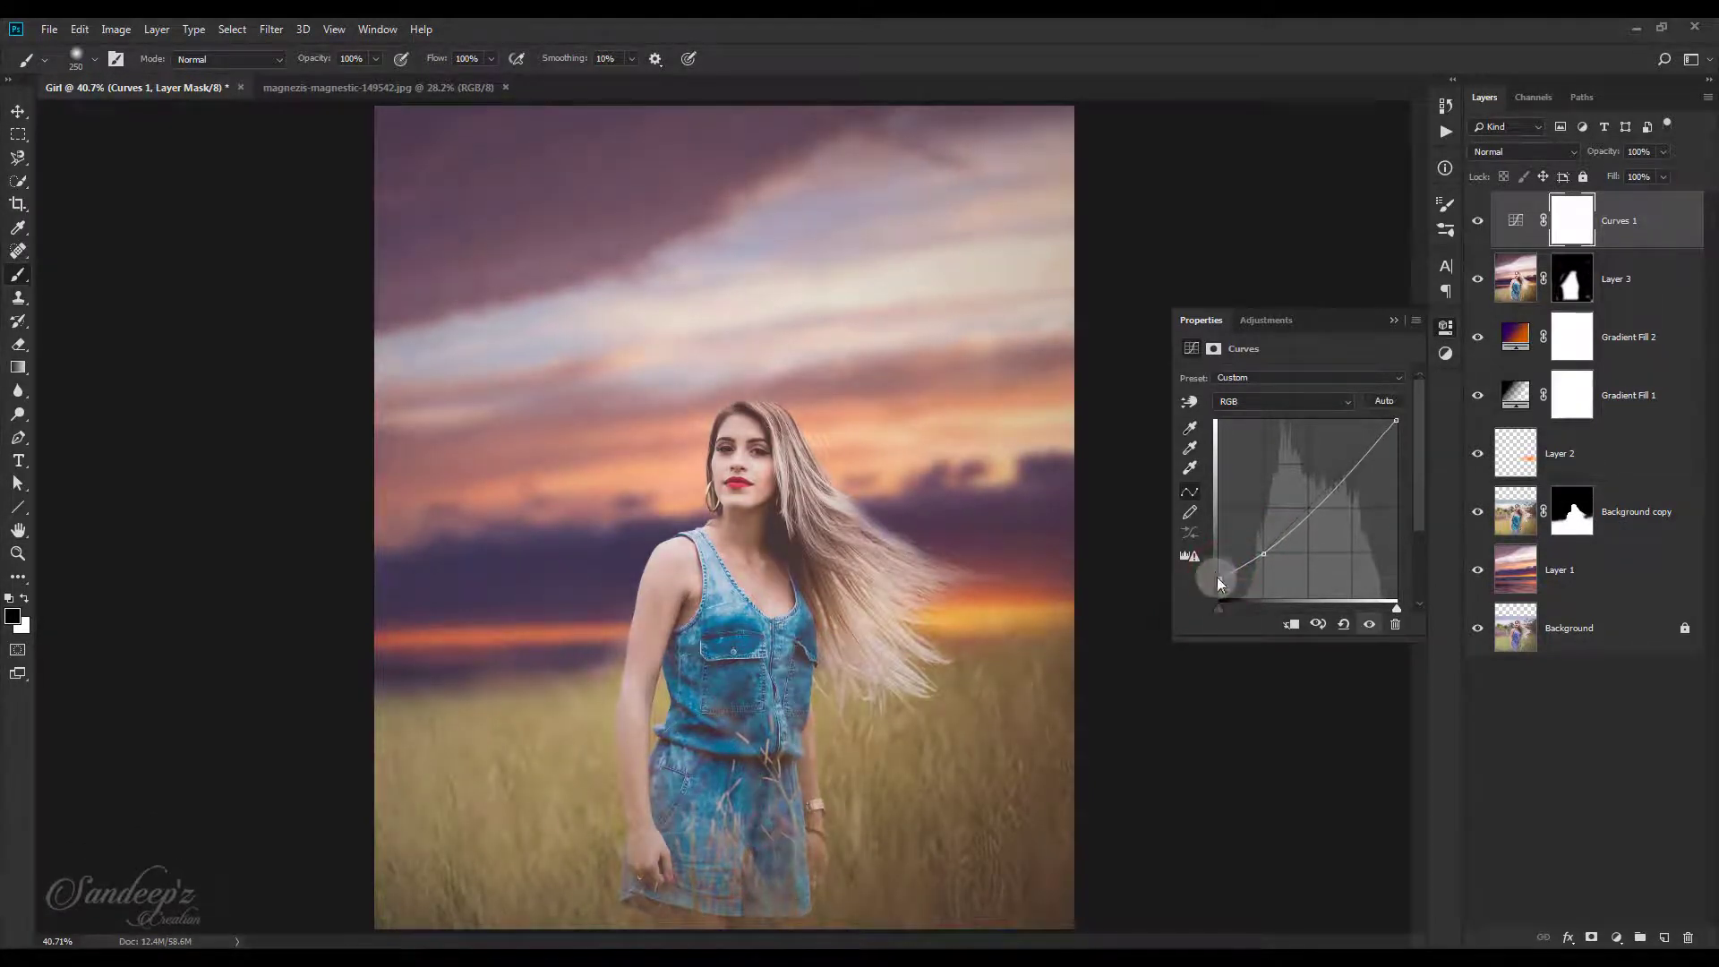
{"action": "left_click_drag", "start_coordinate": [1396, 418], "coordinate": [1394, 421]}
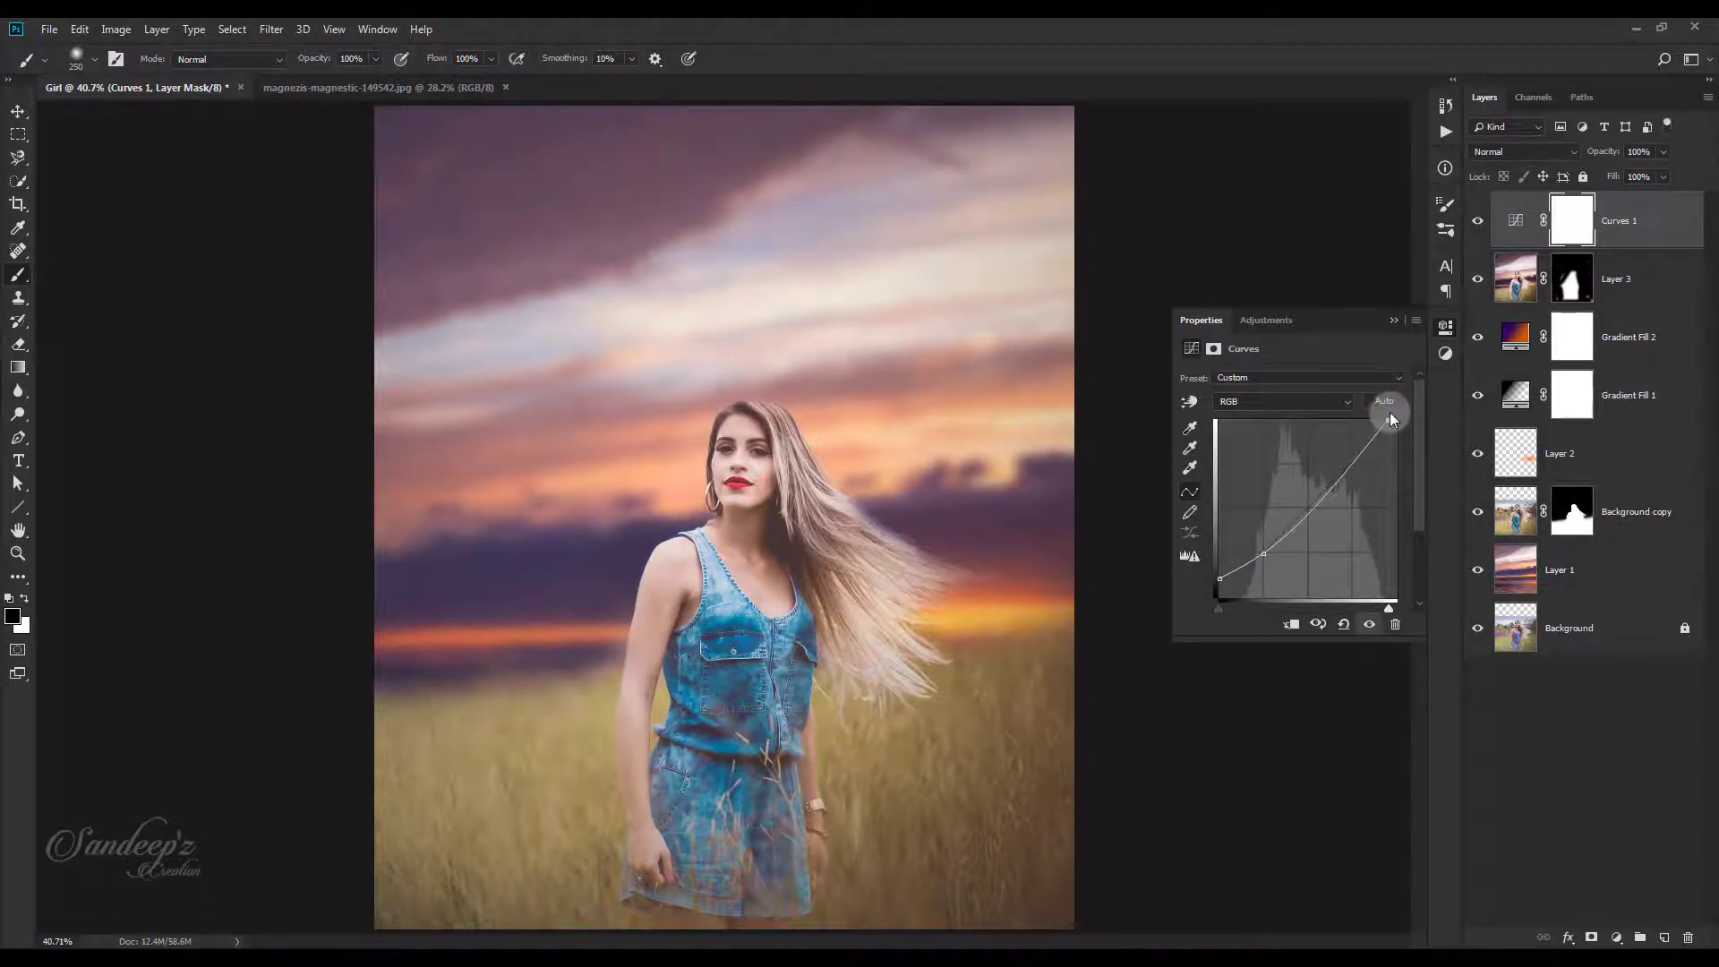
{"action": "left_click", "coordinate": [1271, 402]}
{"action": "left_click", "coordinate": [1248, 459]}
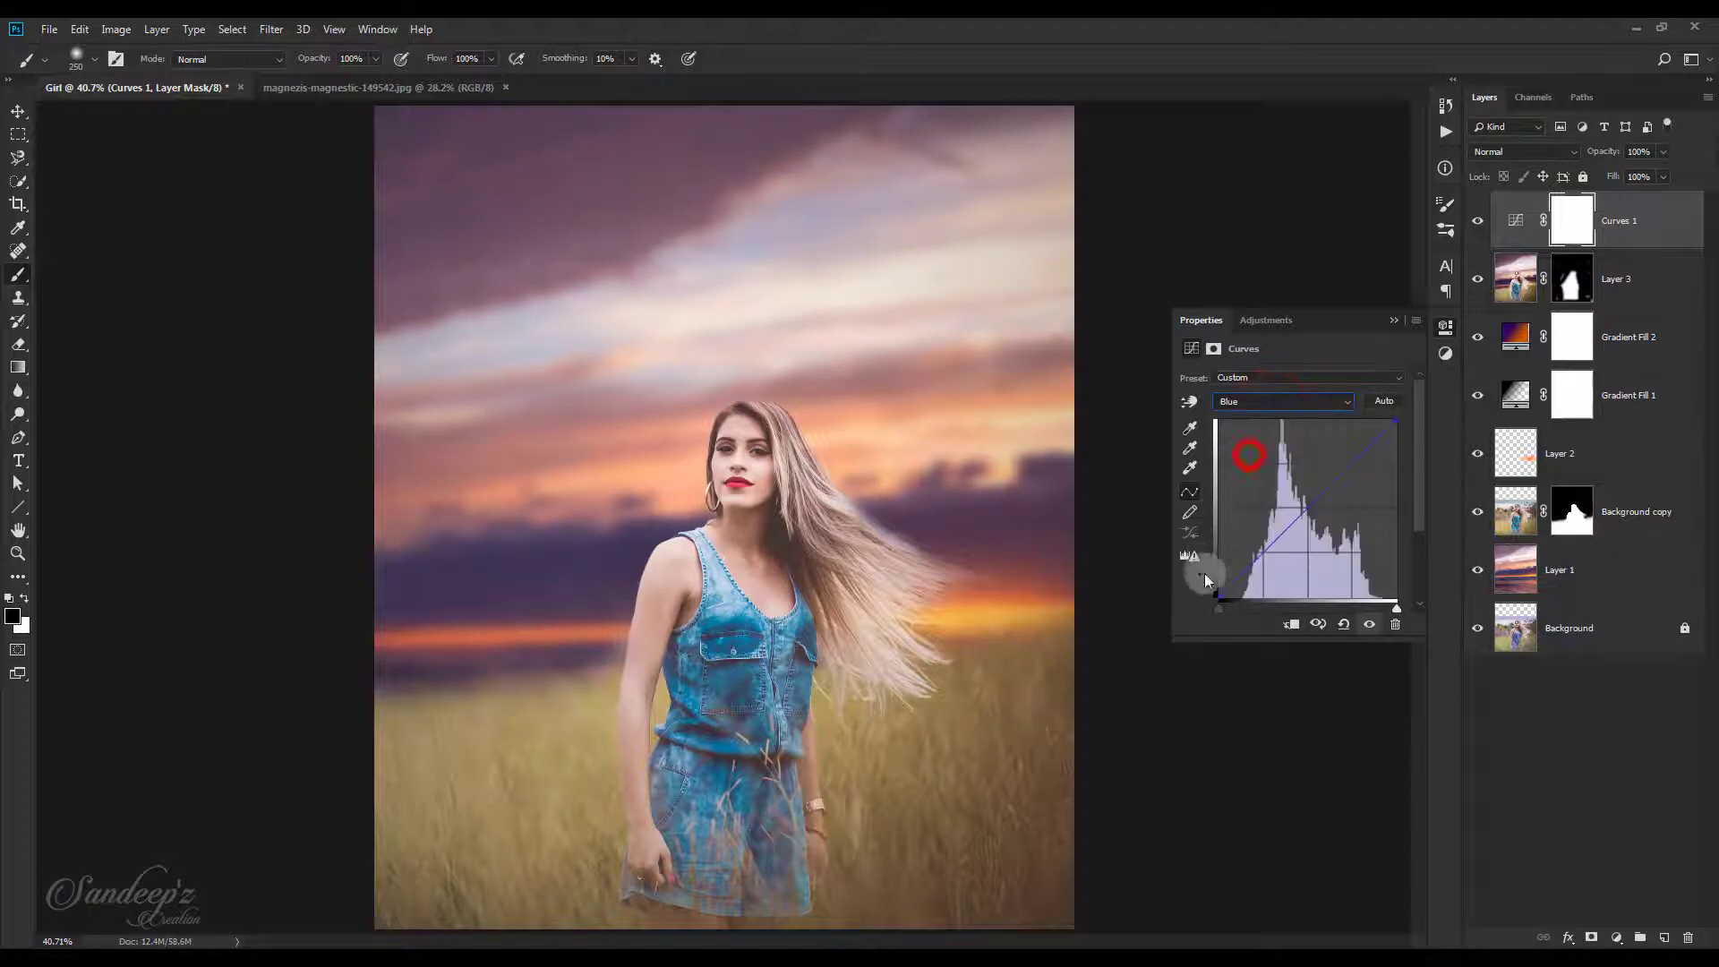
{"action": "left_click_drag", "start_coordinate": [1219, 595], "coordinate": [1219, 588]}
{"action": "left_click_drag", "start_coordinate": [1399, 421], "coordinate": [1406, 429]}
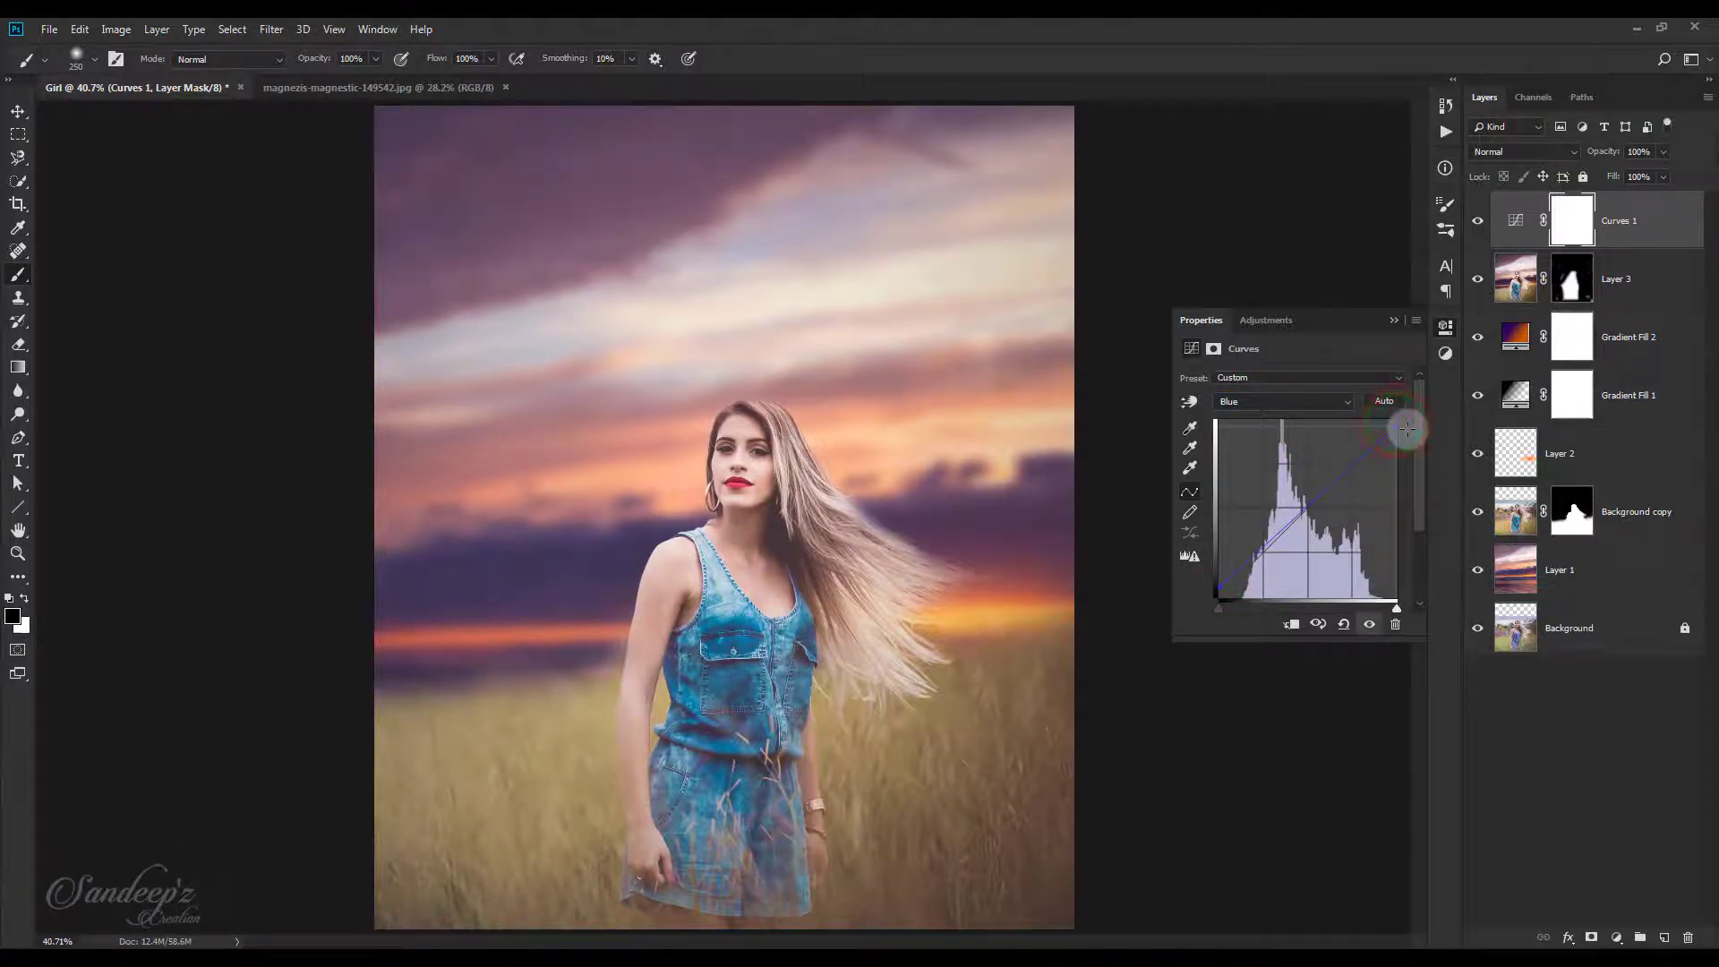
{"action": "left_click", "coordinate": [1393, 319]}
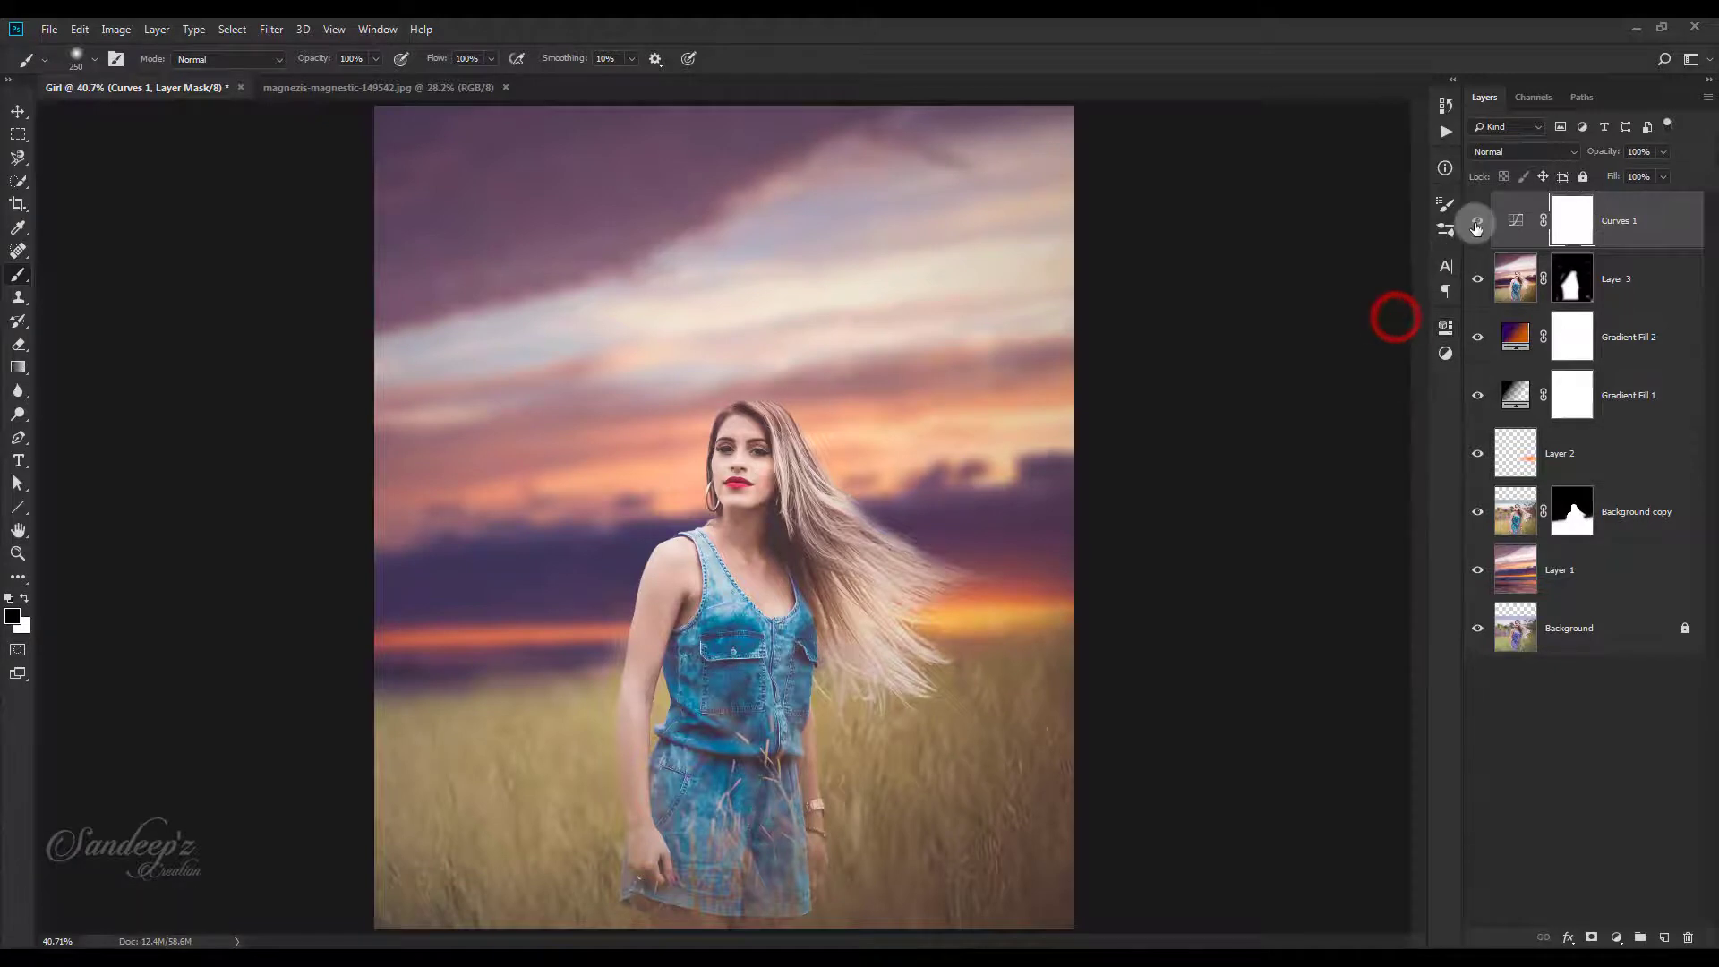
{"action": "left_click", "coordinate": [1477, 222]}
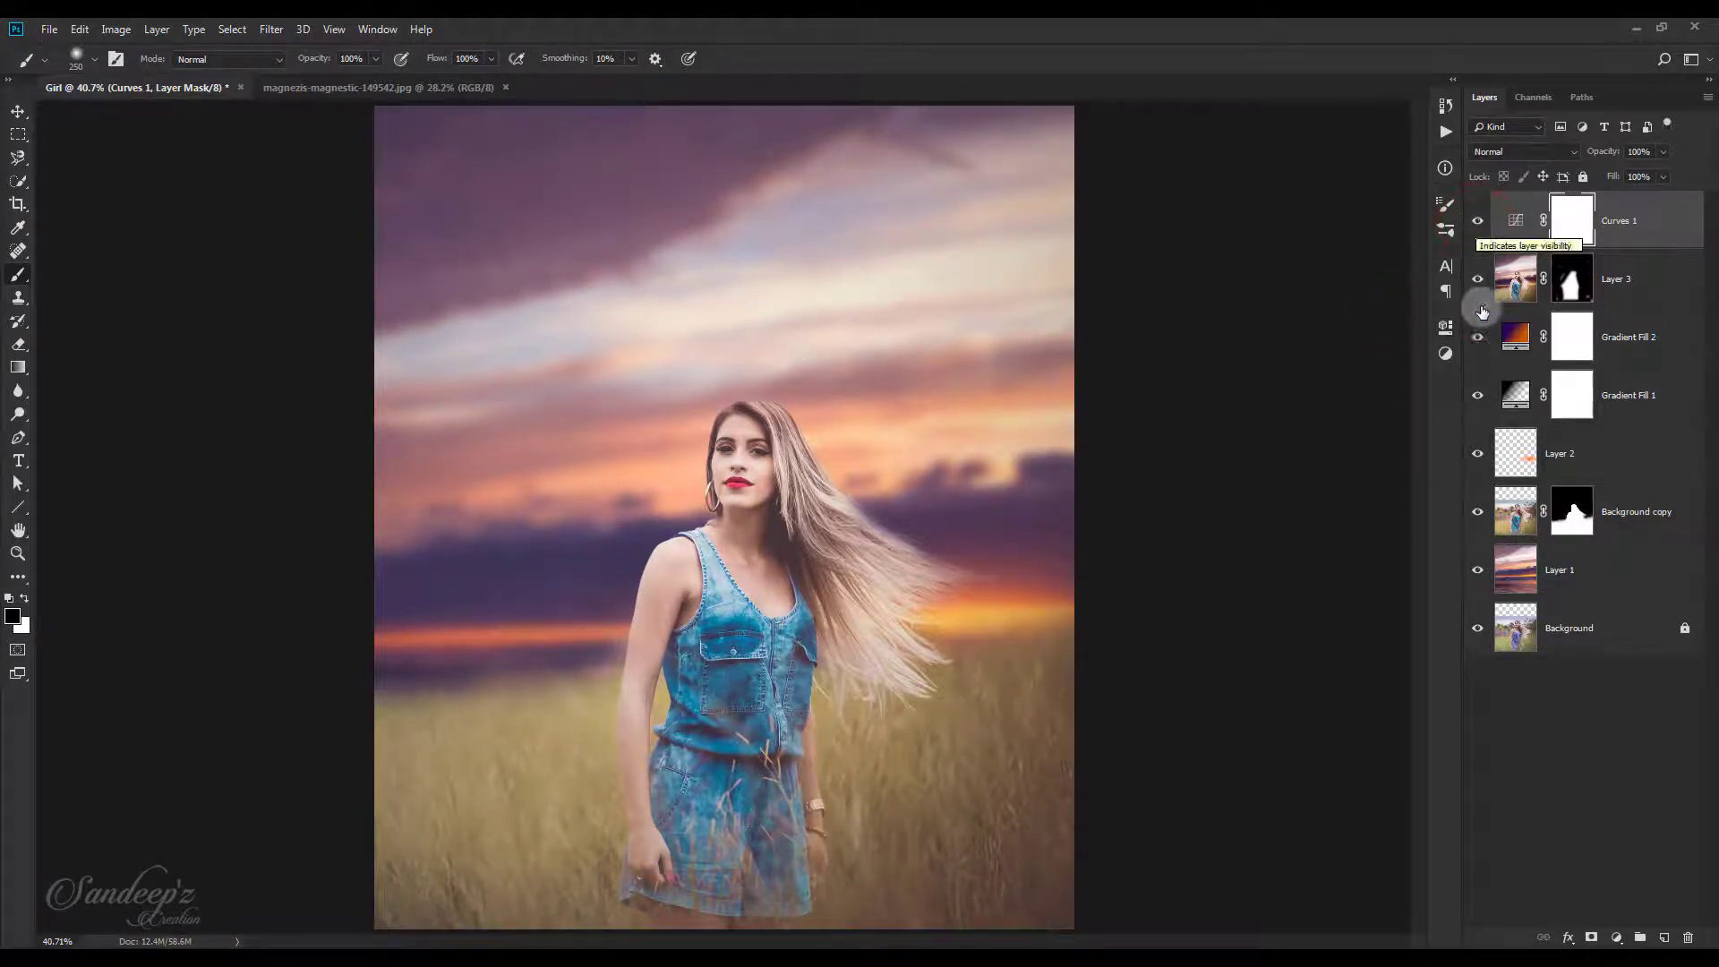
Add Levels 1 above Curves 1, nudging the midtones and Red channel output levels.
{"action": "left_click", "coordinate": [1615, 937]}
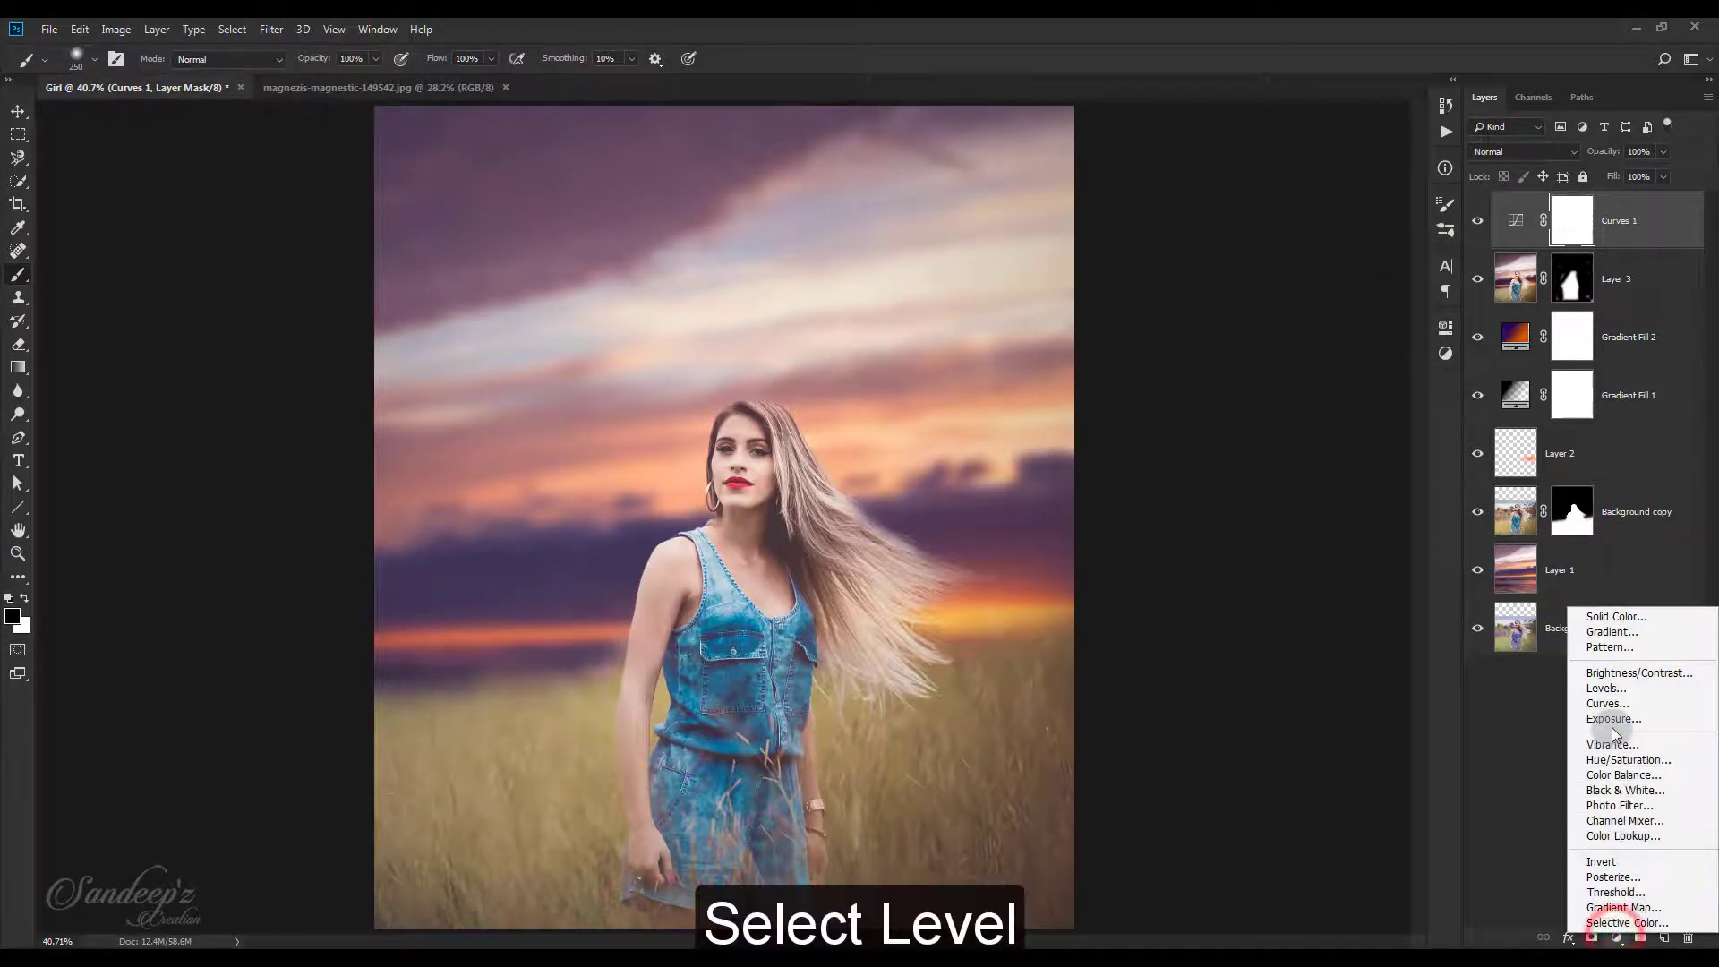
{"action": "left_click", "coordinate": [1606, 688]}
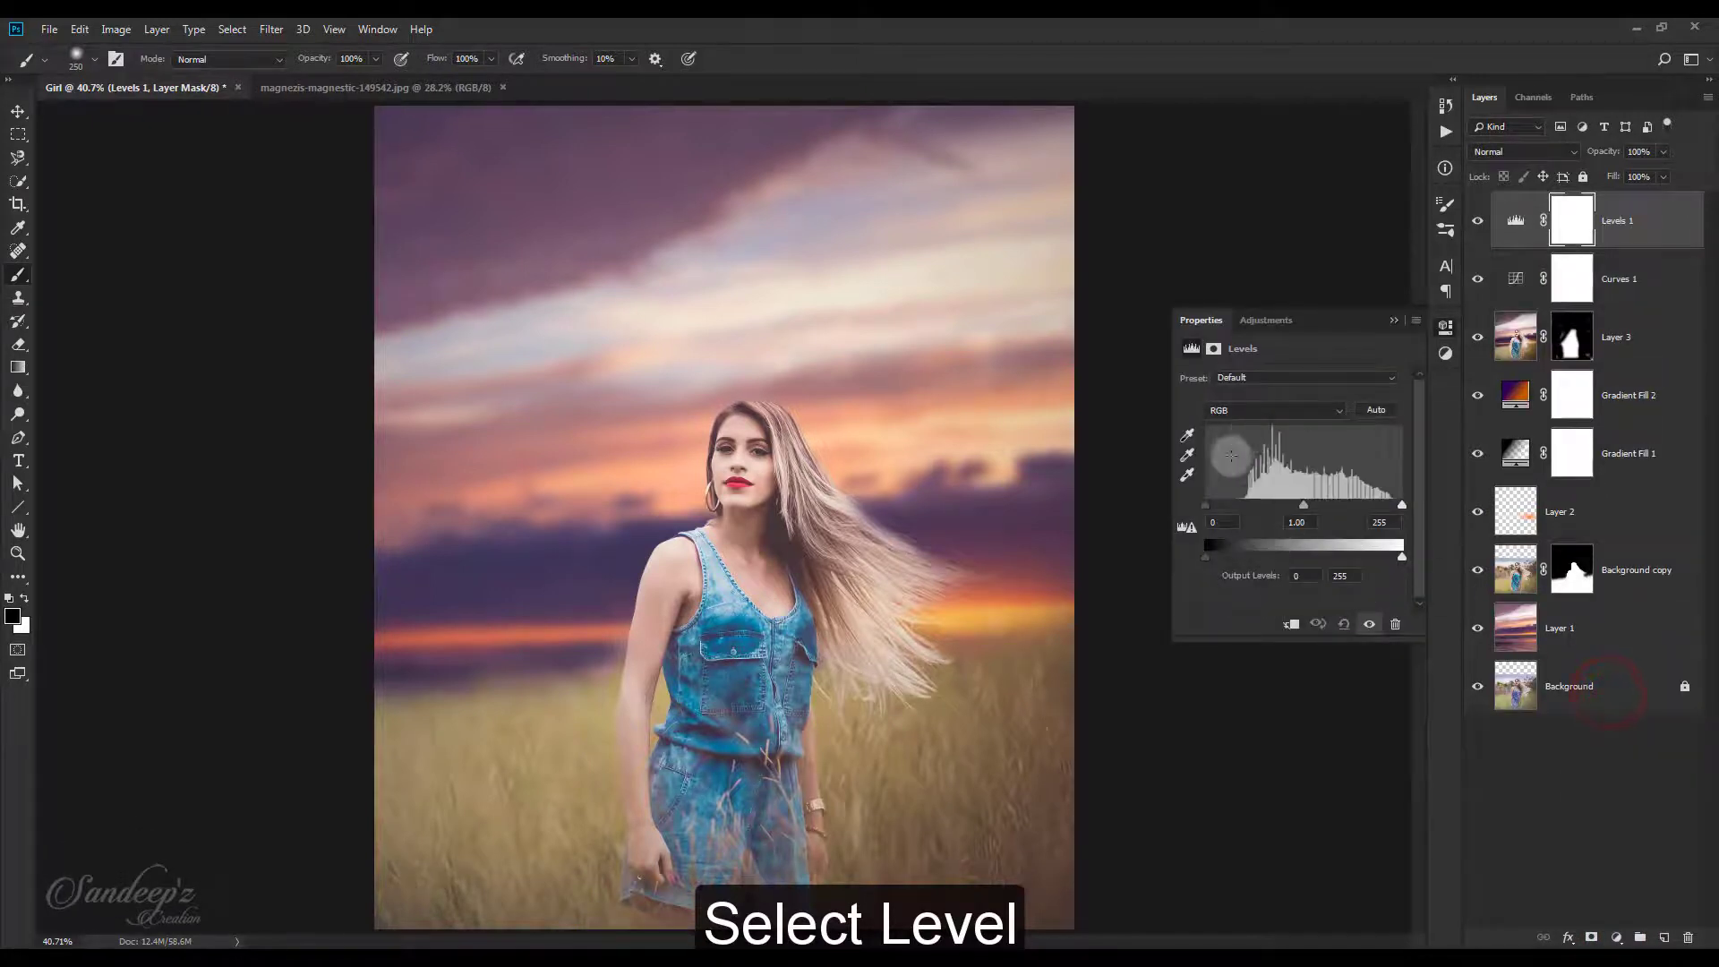
{"action": "left_click_drag", "start_coordinate": [1303, 507], "coordinate": [1307, 503]}
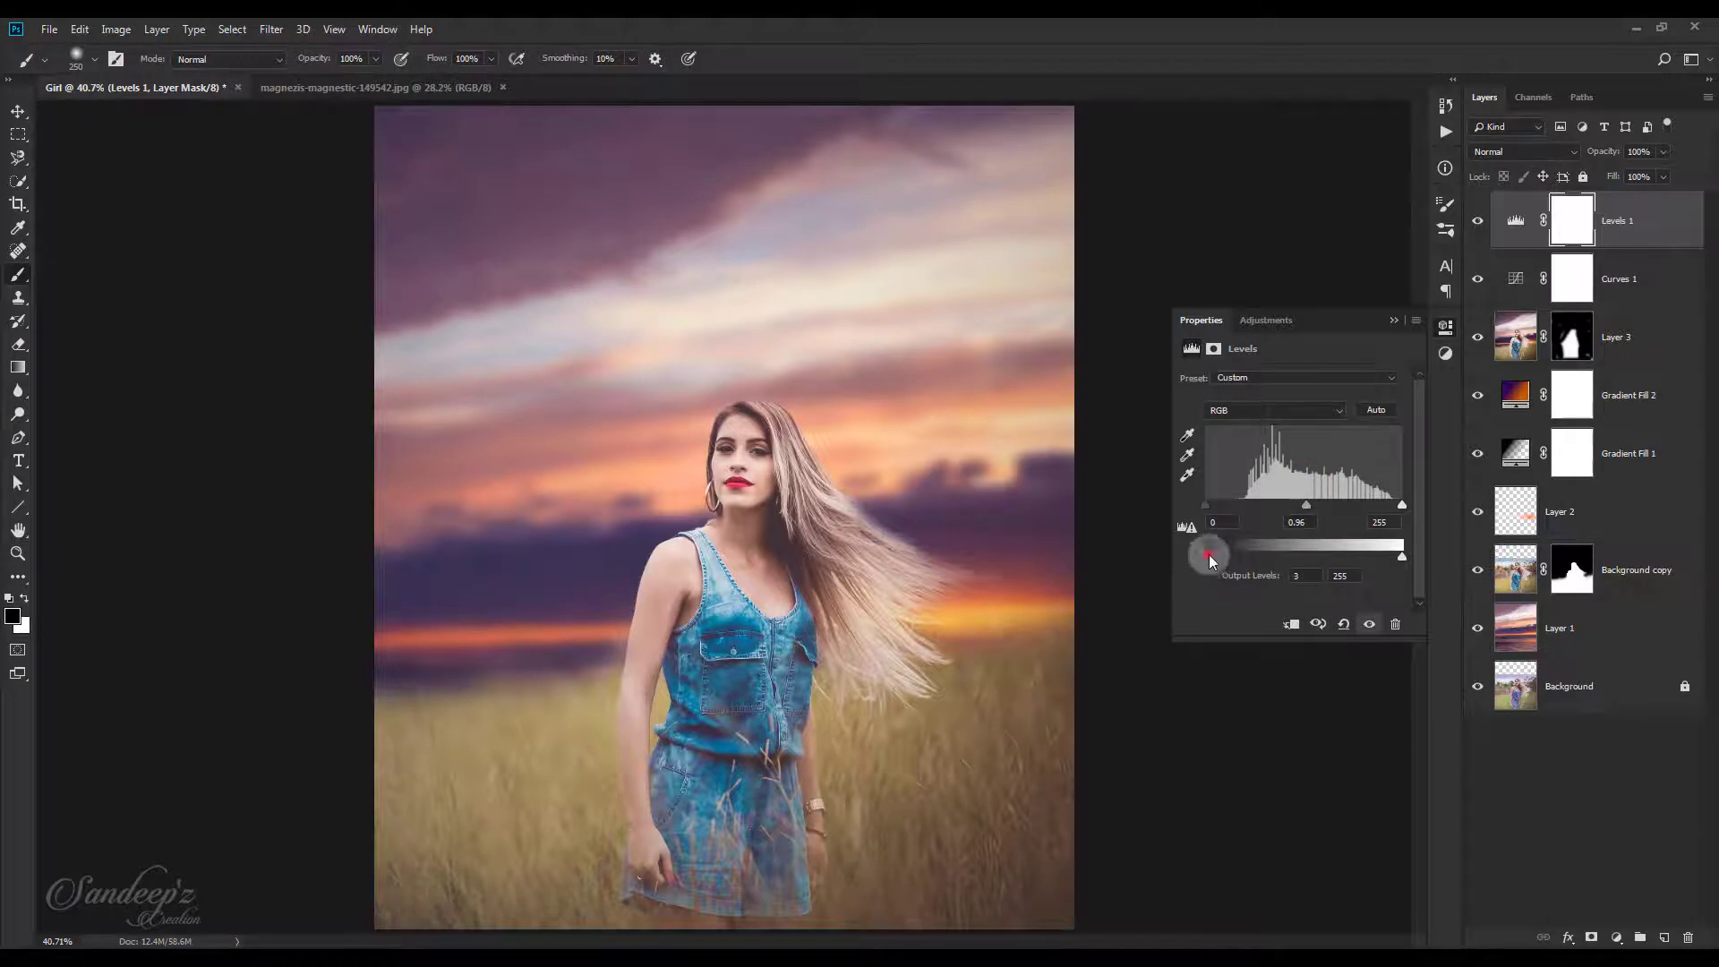
{"action": "left_click_drag", "start_coordinate": [1205, 557], "coordinate": [1214, 554]}
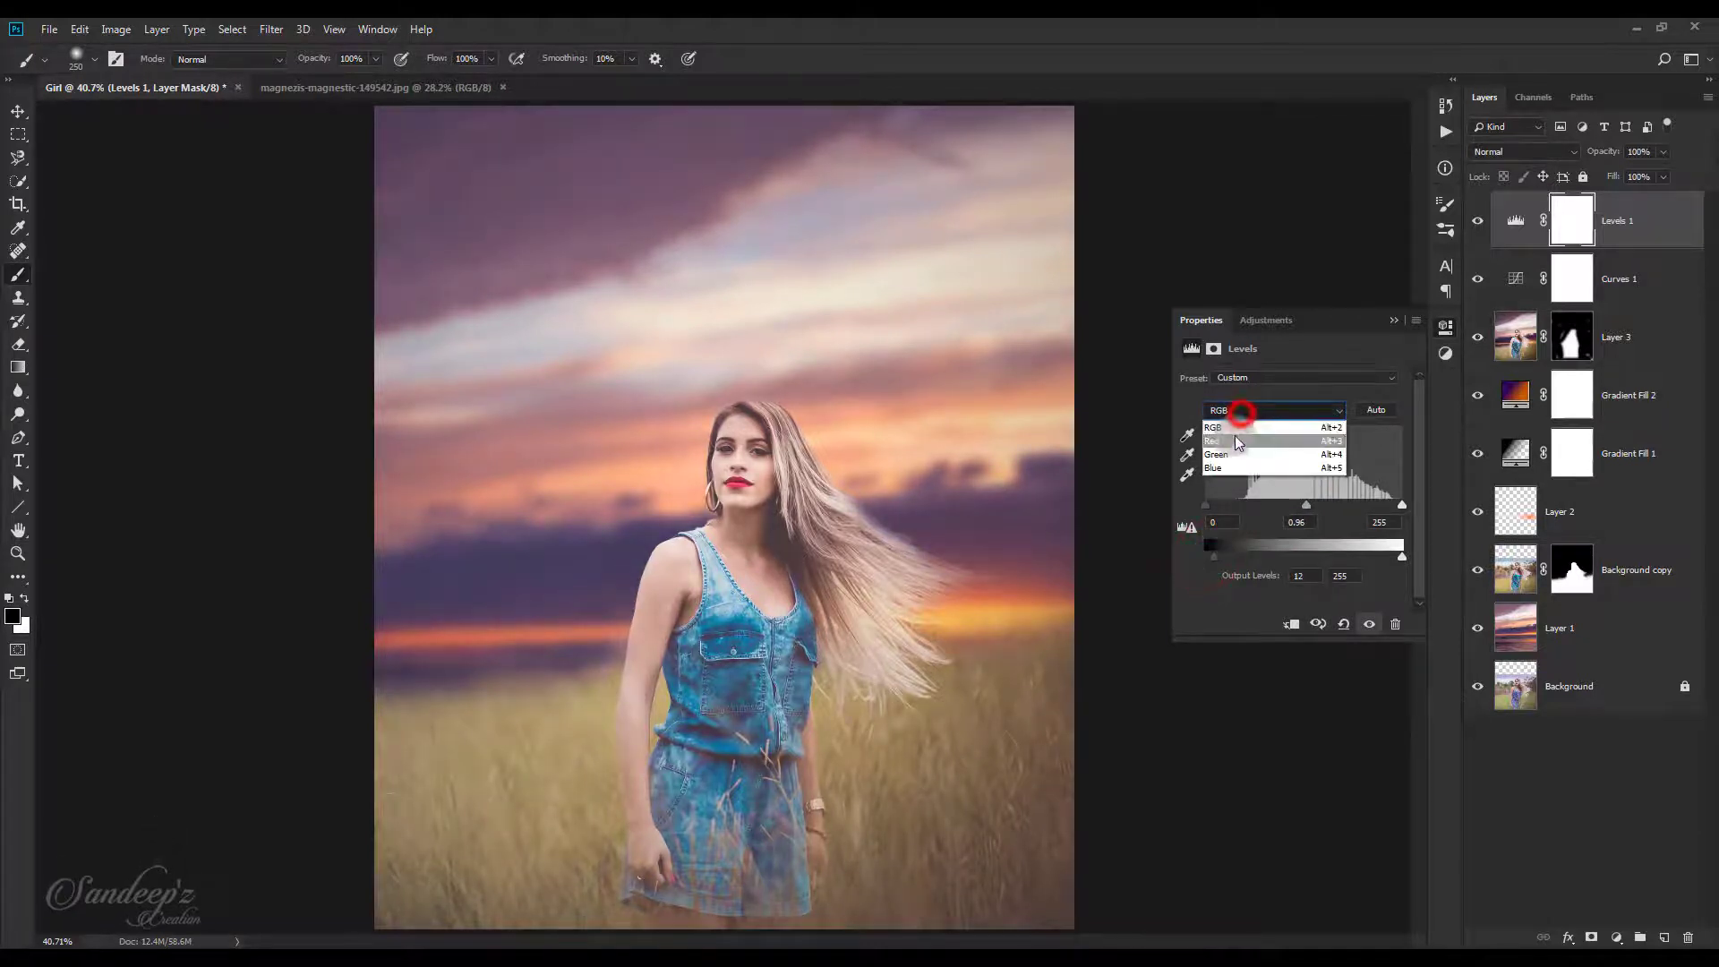
{"action": "left_click", "coordinate": [1233, 440]}
{"action": "left_click_drag", "start_coordinate": [1206, 556], "coordinate": [1211, 558]}
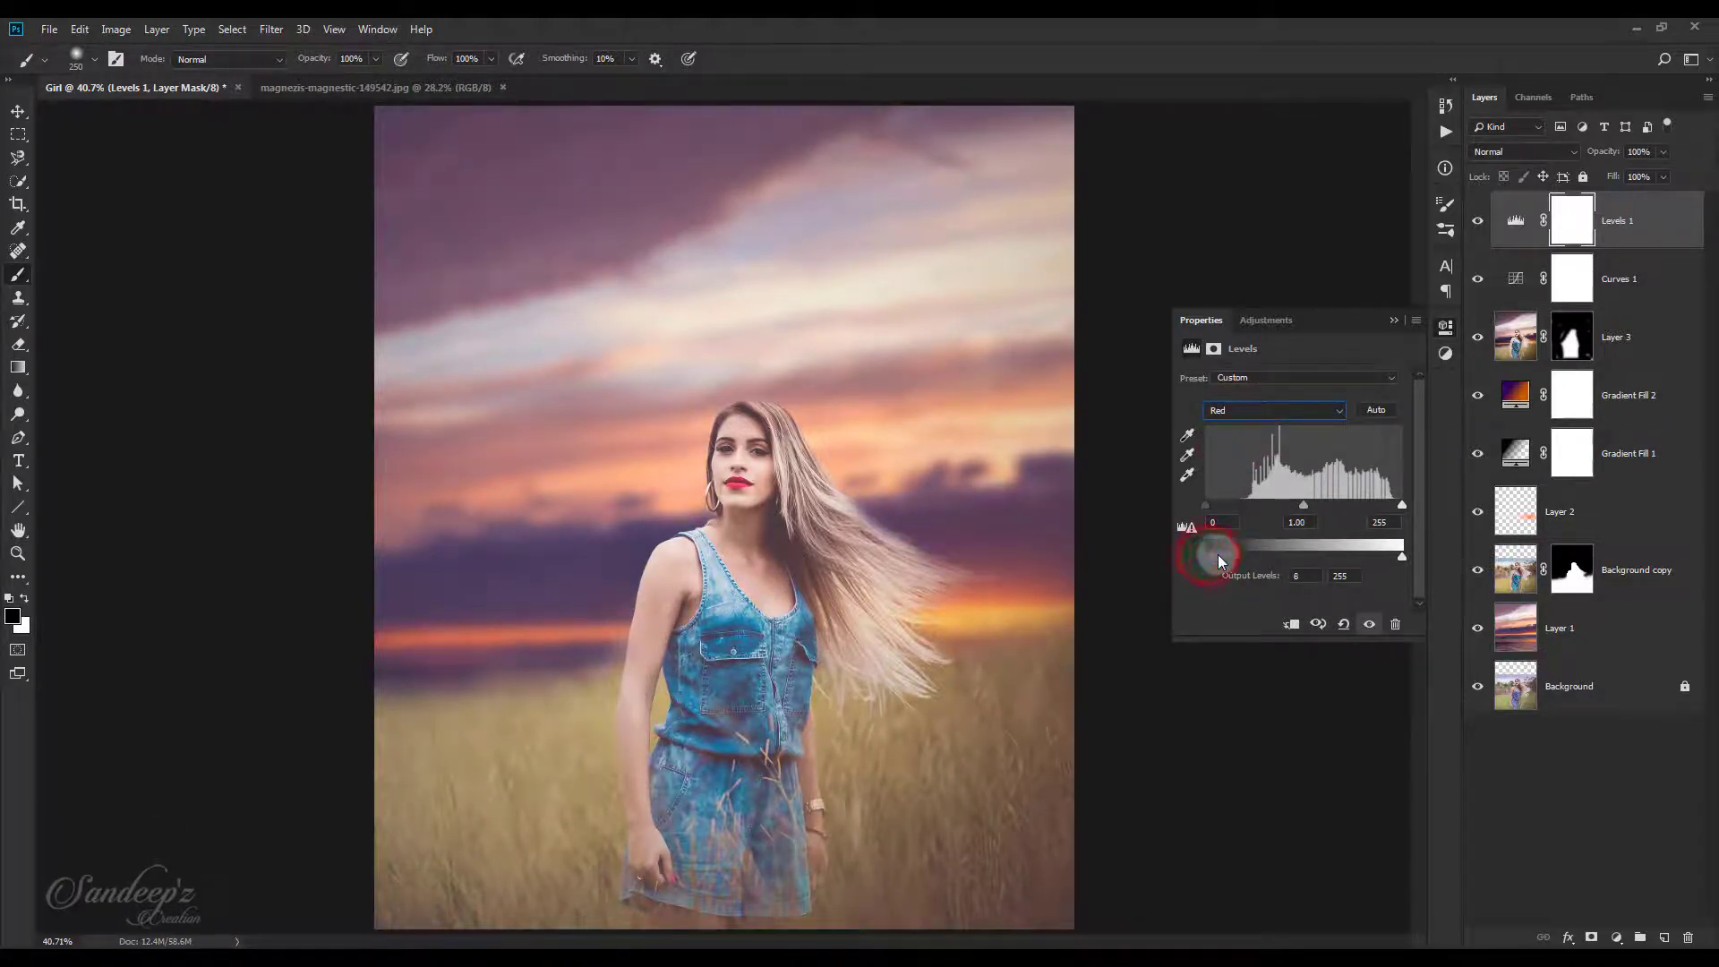
{"action": "left_click_drag", "start_coordinate": [1400, 555], "coordinate": [1396, 556]}
{"action": "left_click_drag", "start_coordinate": [1217, 557], "coordinate": [1210, 555]}
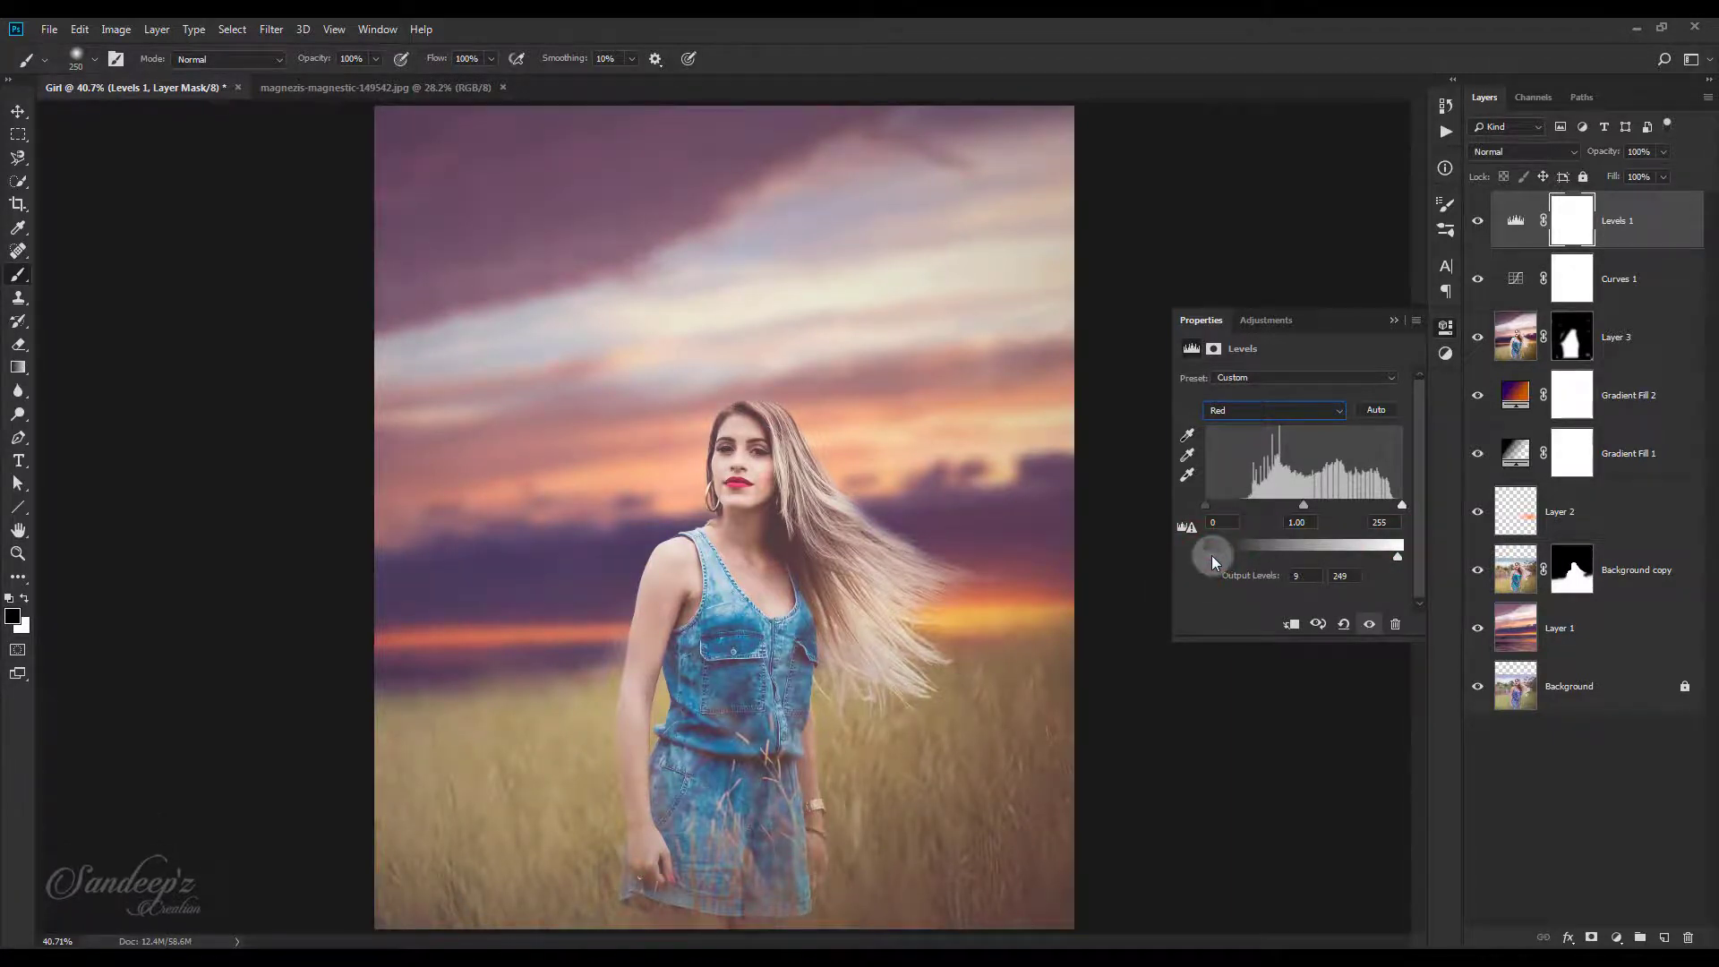
Set the Blue output levels to 12–248 and the Green output black to 6.
{"action": "left_click", "coordinate": [1238, 418]}
{"action": "left_click", "coordinate": [1230, 462]}
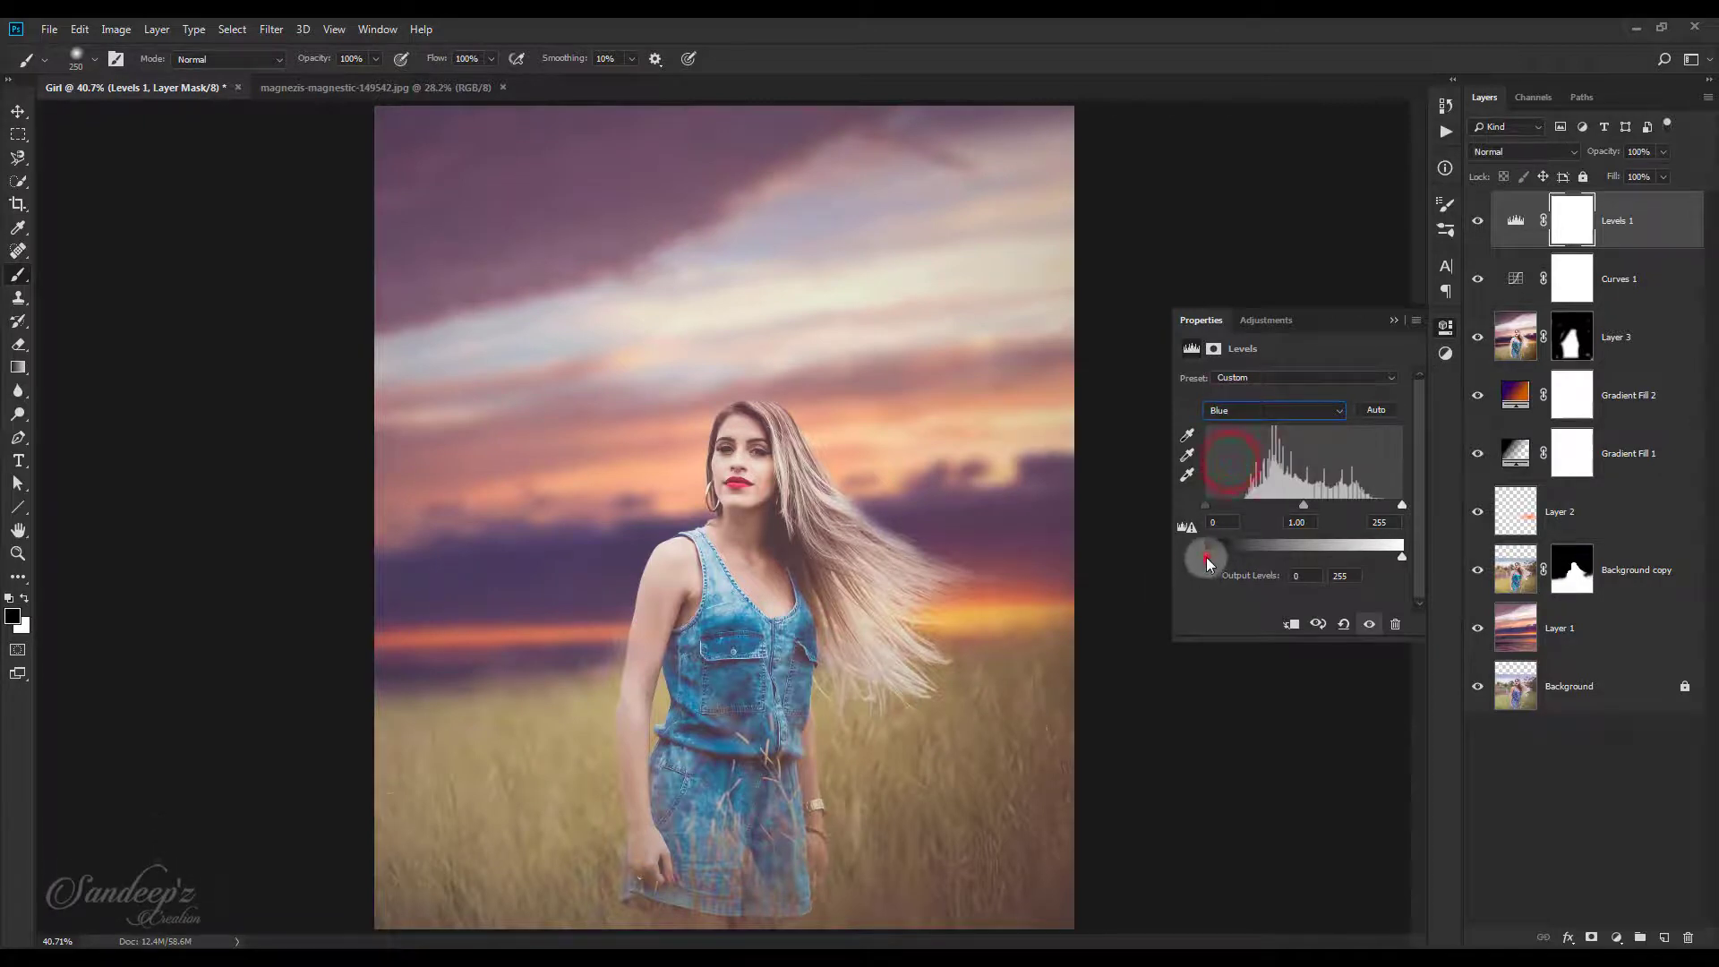
{"action": "left_click_drag", "start_coordinate": [1211, 556], "coordinate": [1213, 556]}
{"action": "left_click_drag", "start_coordinate": [1402, 557], "coordinate": [1399, 559]}
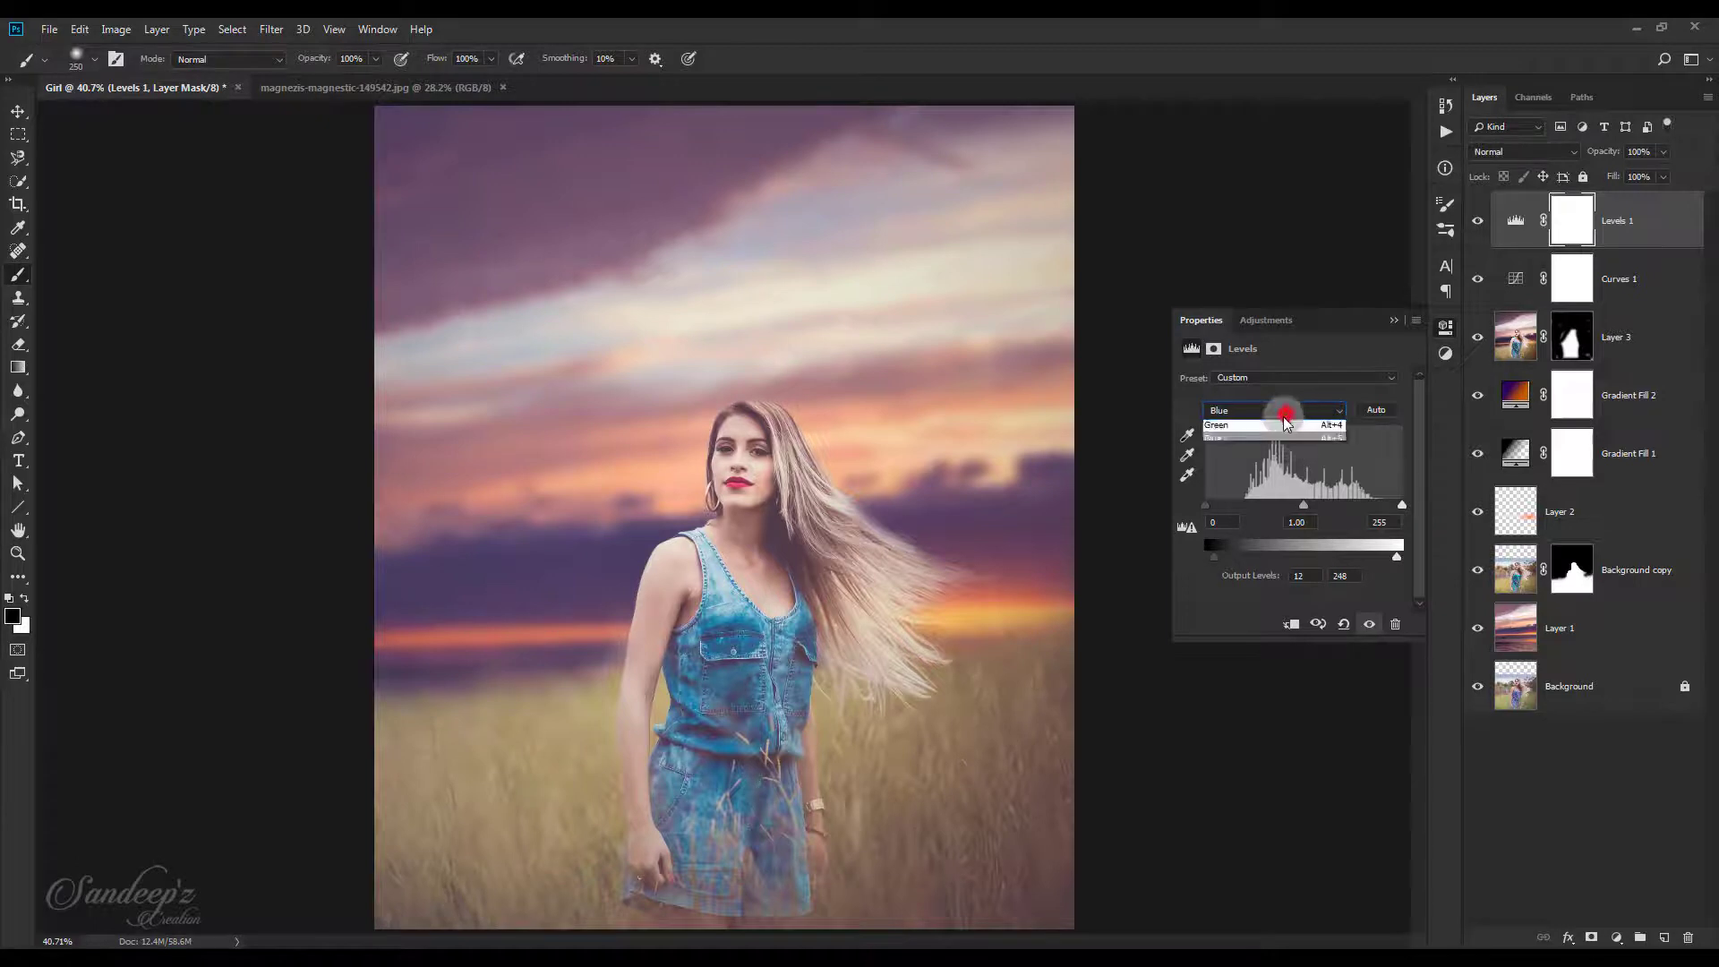
{"action": "left_click", "coordinate": [1264, 451]}
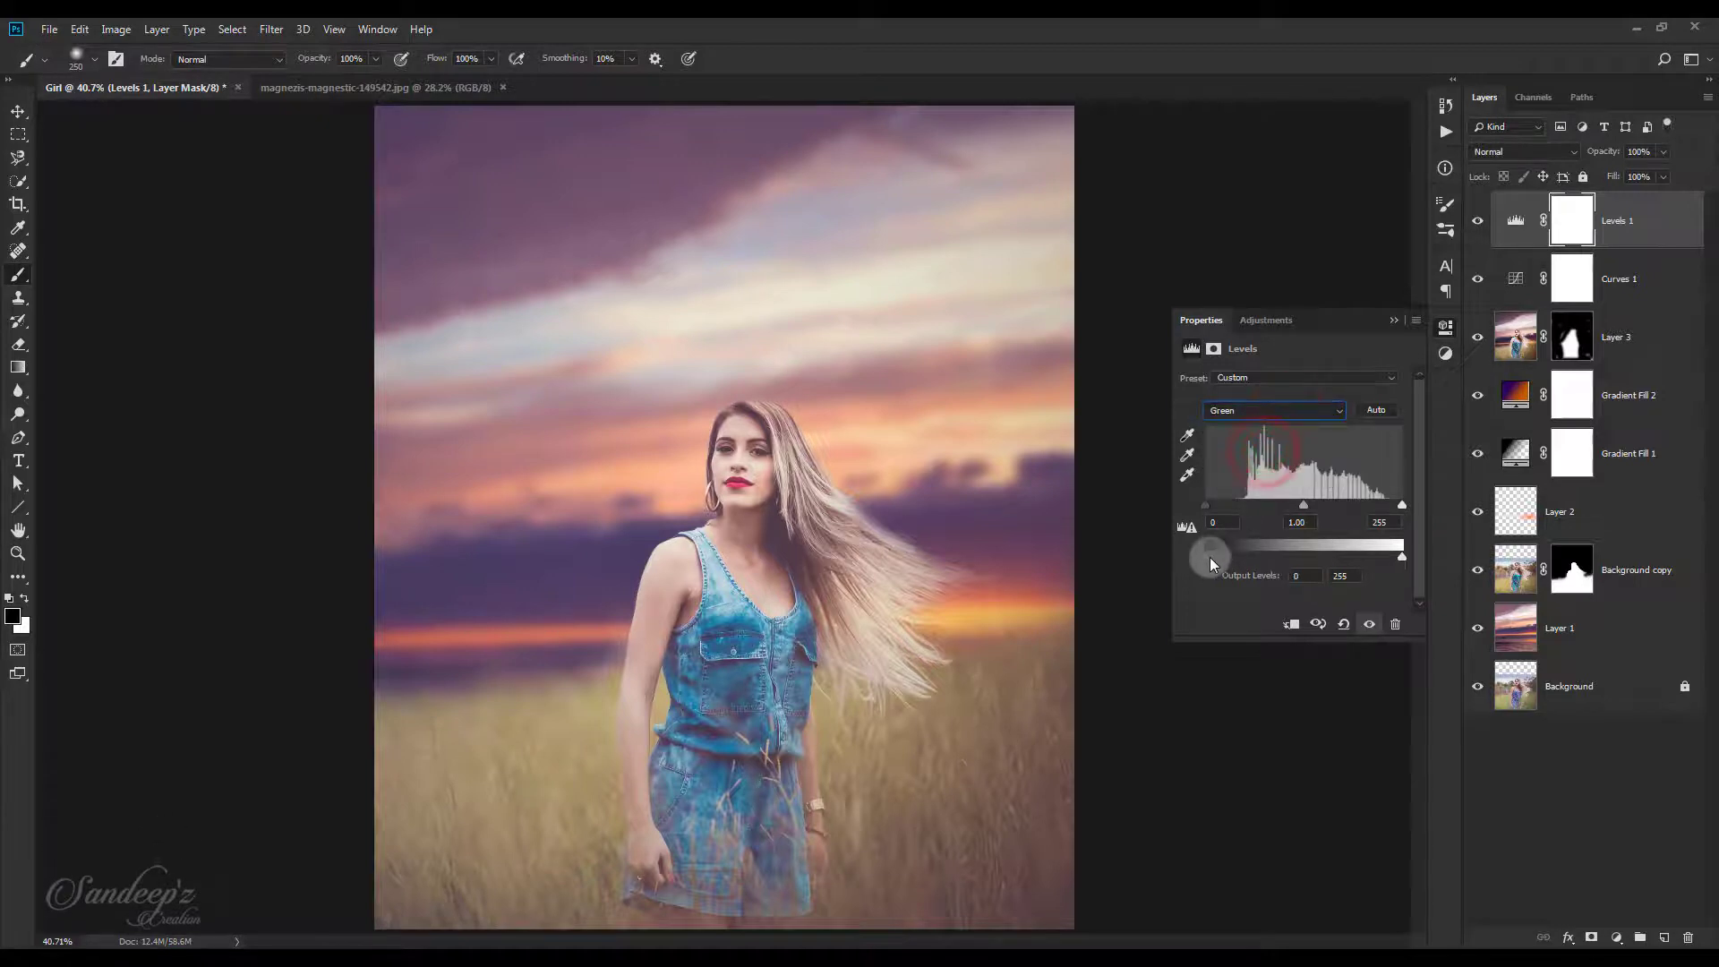
{"action": "left_click_drag", "start_coordinate": [1210, 556], "coordinate": [1212, 557]}
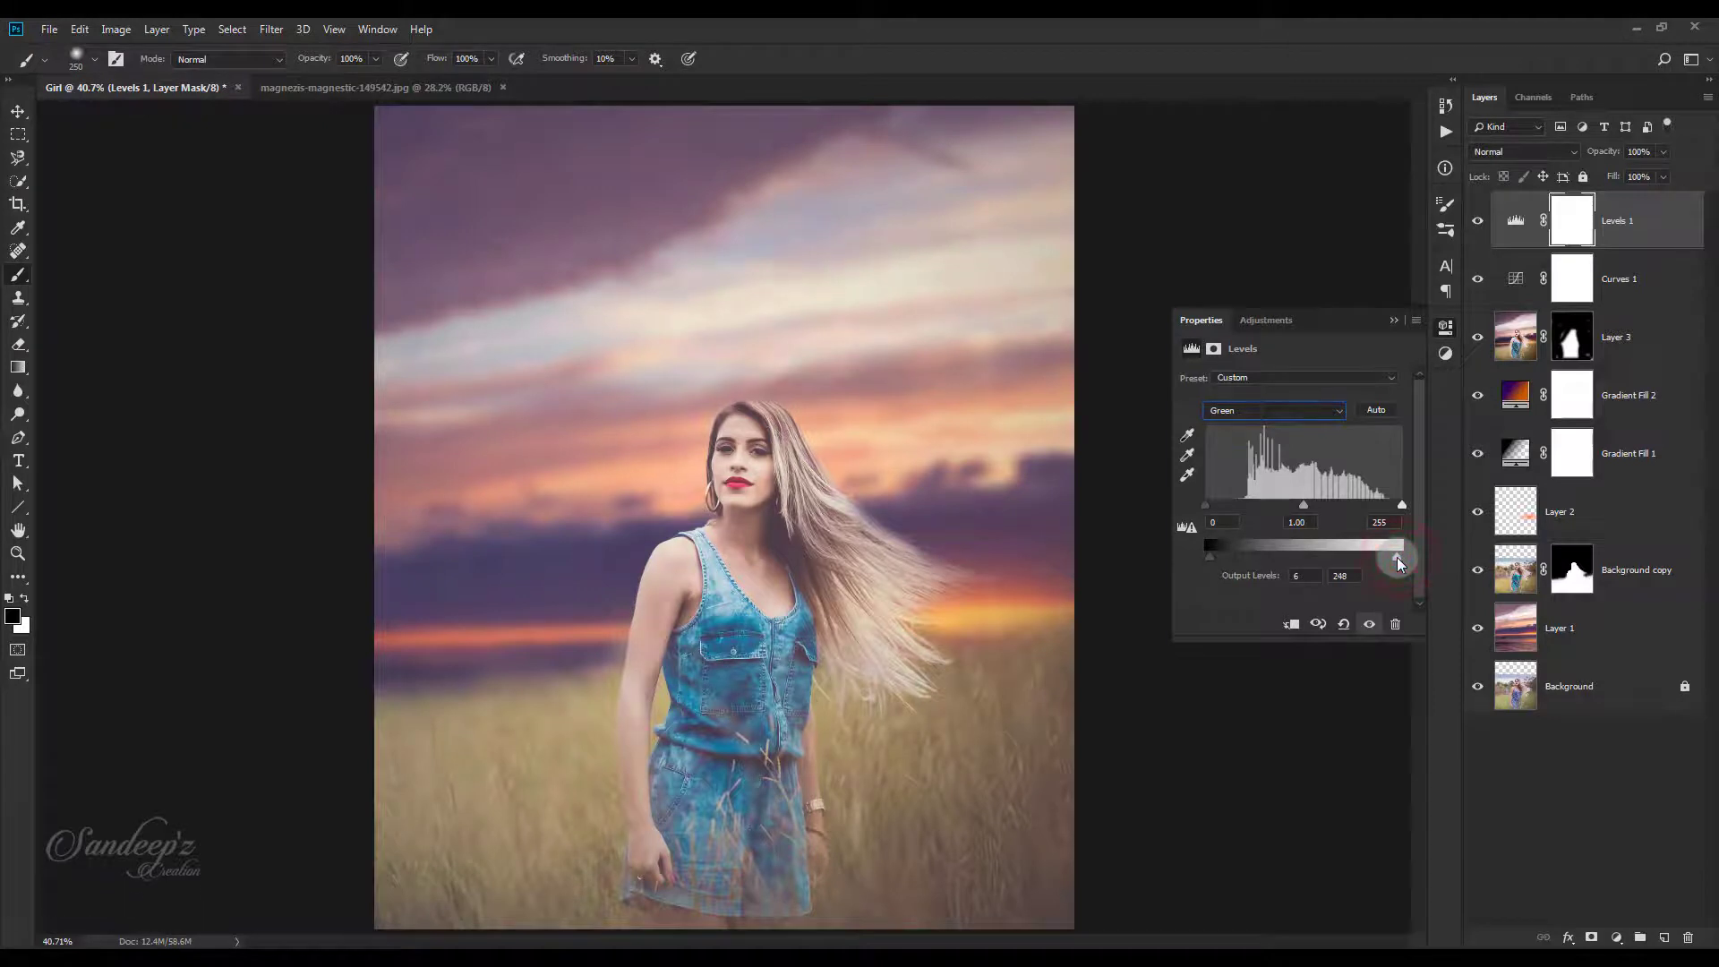
Close the Levels settings and toggle Levels 1 and Curves 1 to compare before and after.
{"action": "left_click", "coordinate": [1393, 319]}
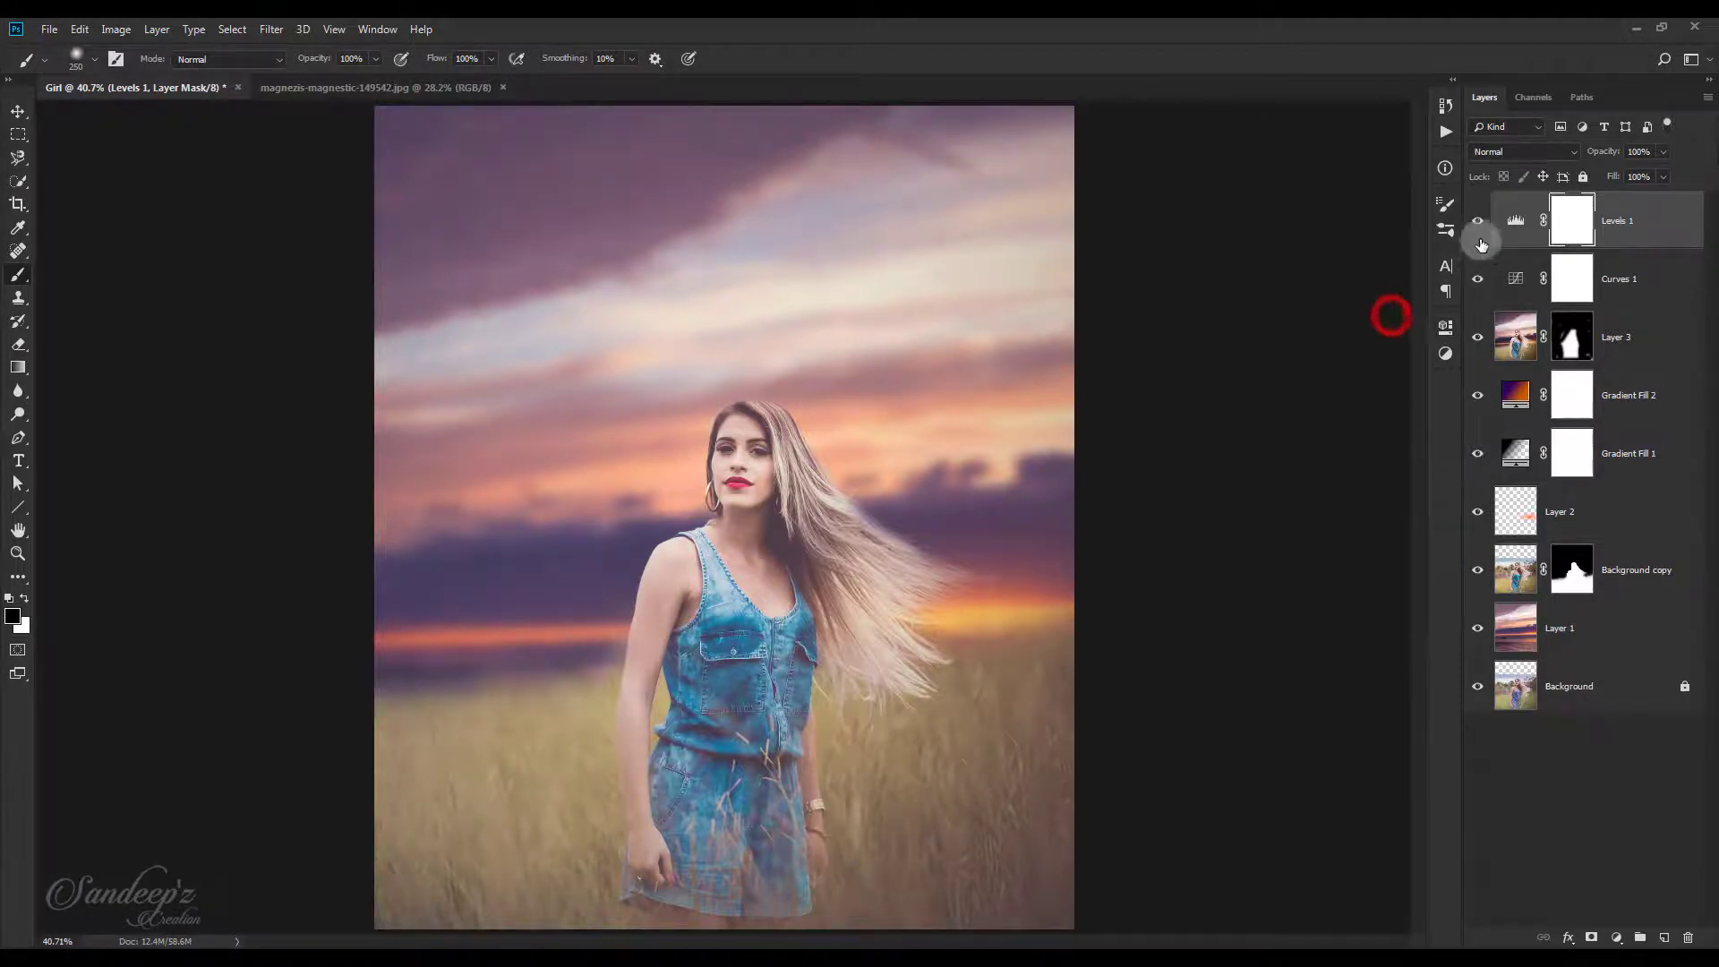
{"action": "left_click", "coordinate": [1479, 223]}
{"action": "left_click", "coordinate": [1478, 223]}
{"action": "left_click", "coordinate": [1477, 280]}
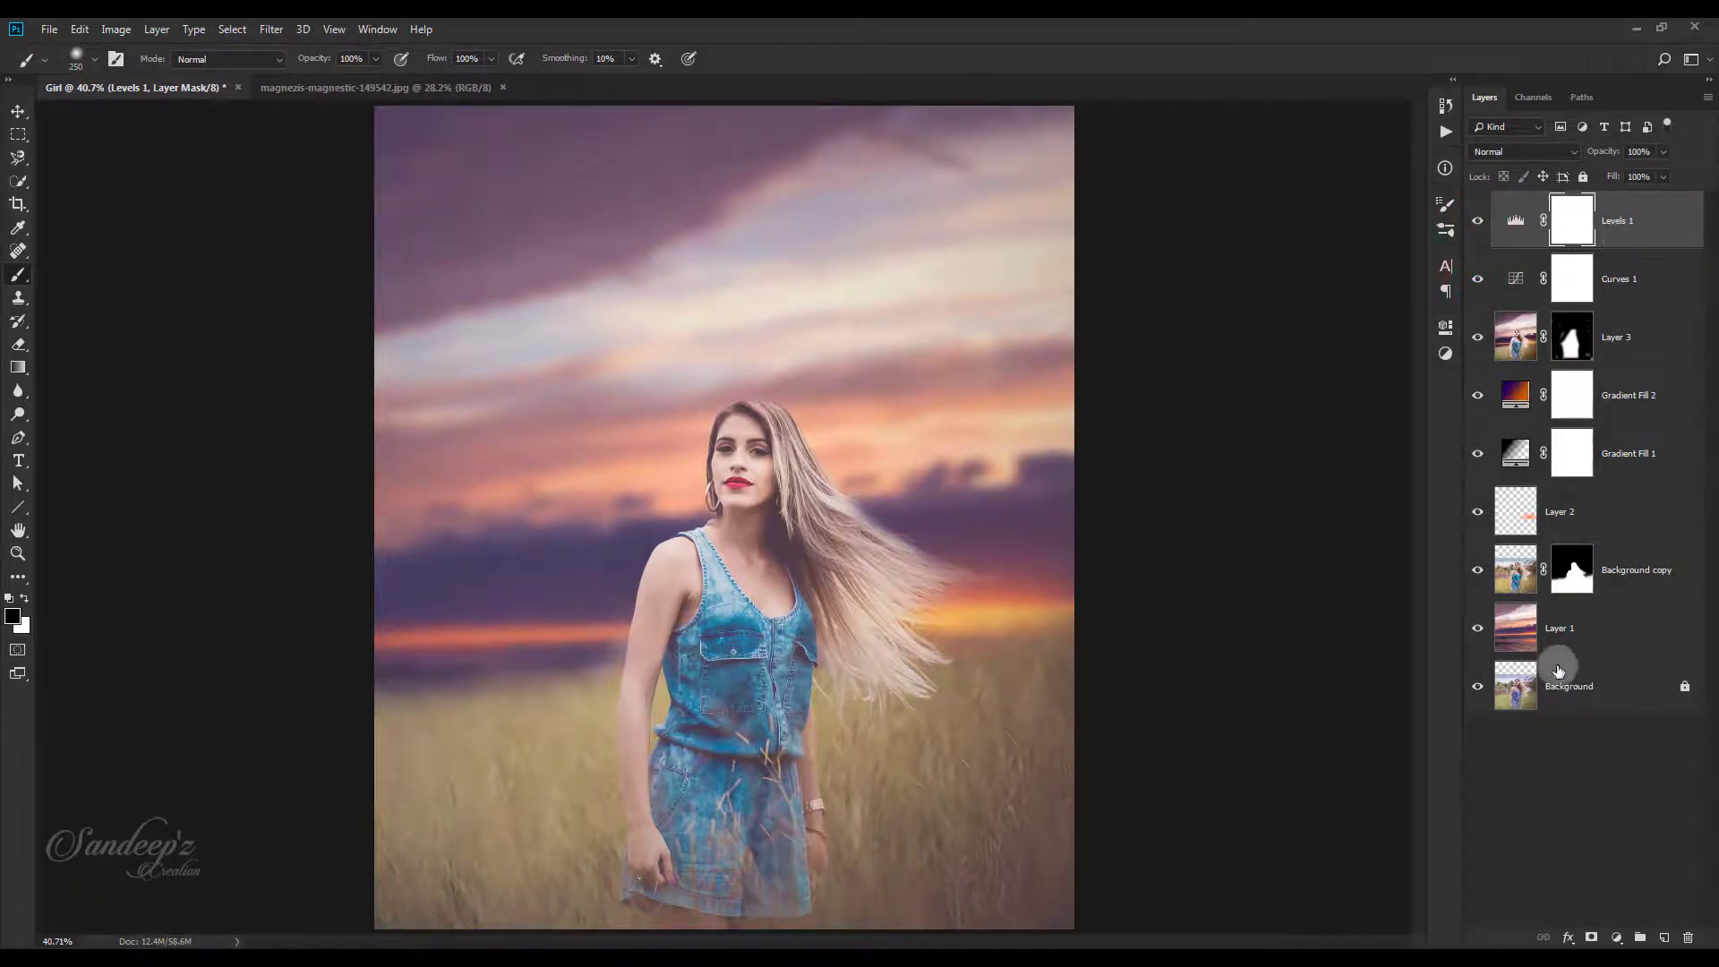
Add a new Layer 4 filled with 50% gray and set its blend mode to Overlay.
{"action": "left_click", "coordinate": [1663, 937]}
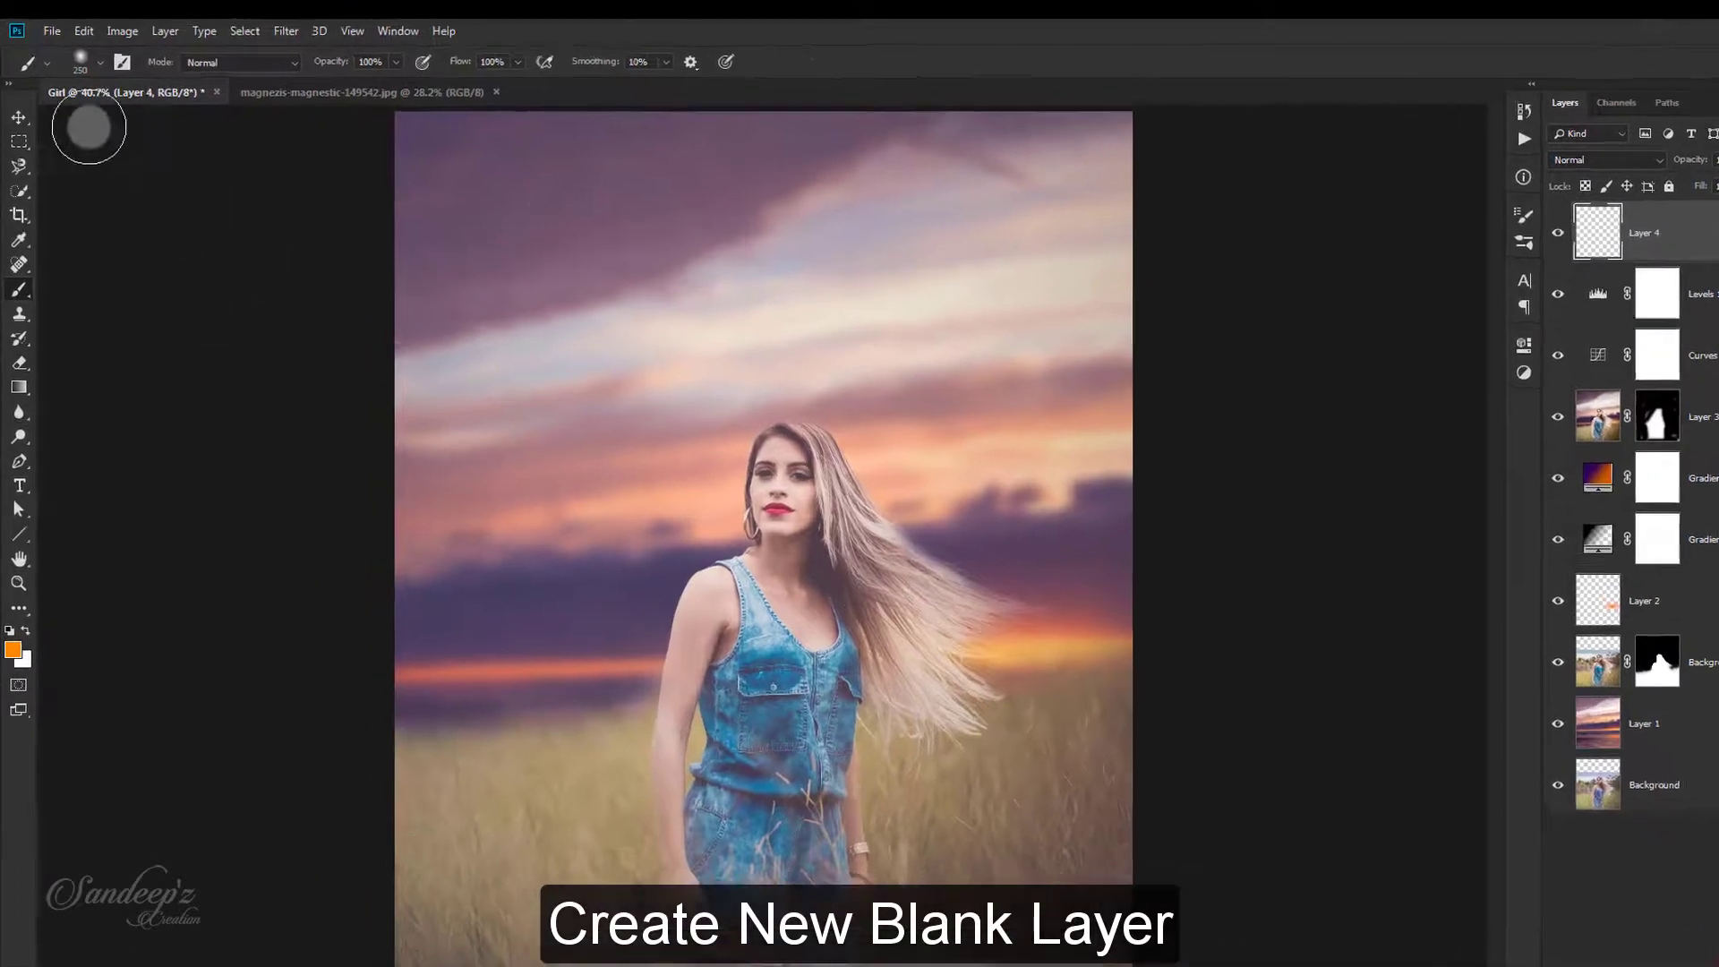
{"action": "left_click", "coordinate": [80, 29]}
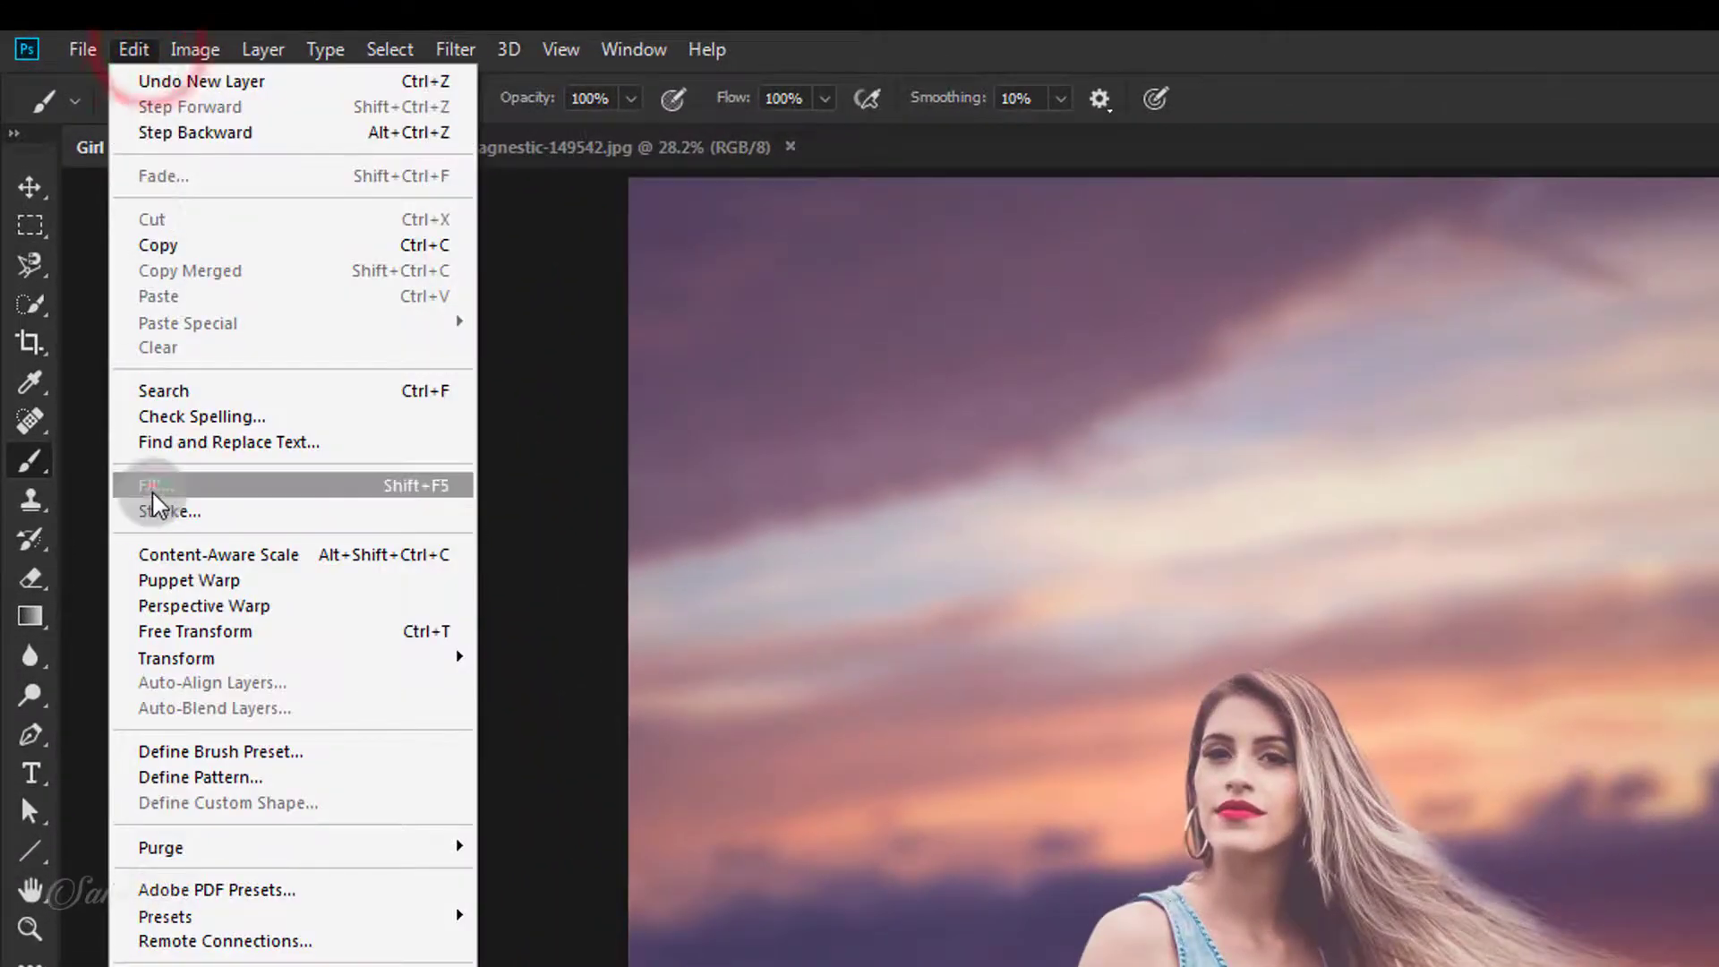
{"action": "left_click", "coordinate": [154, 488]}
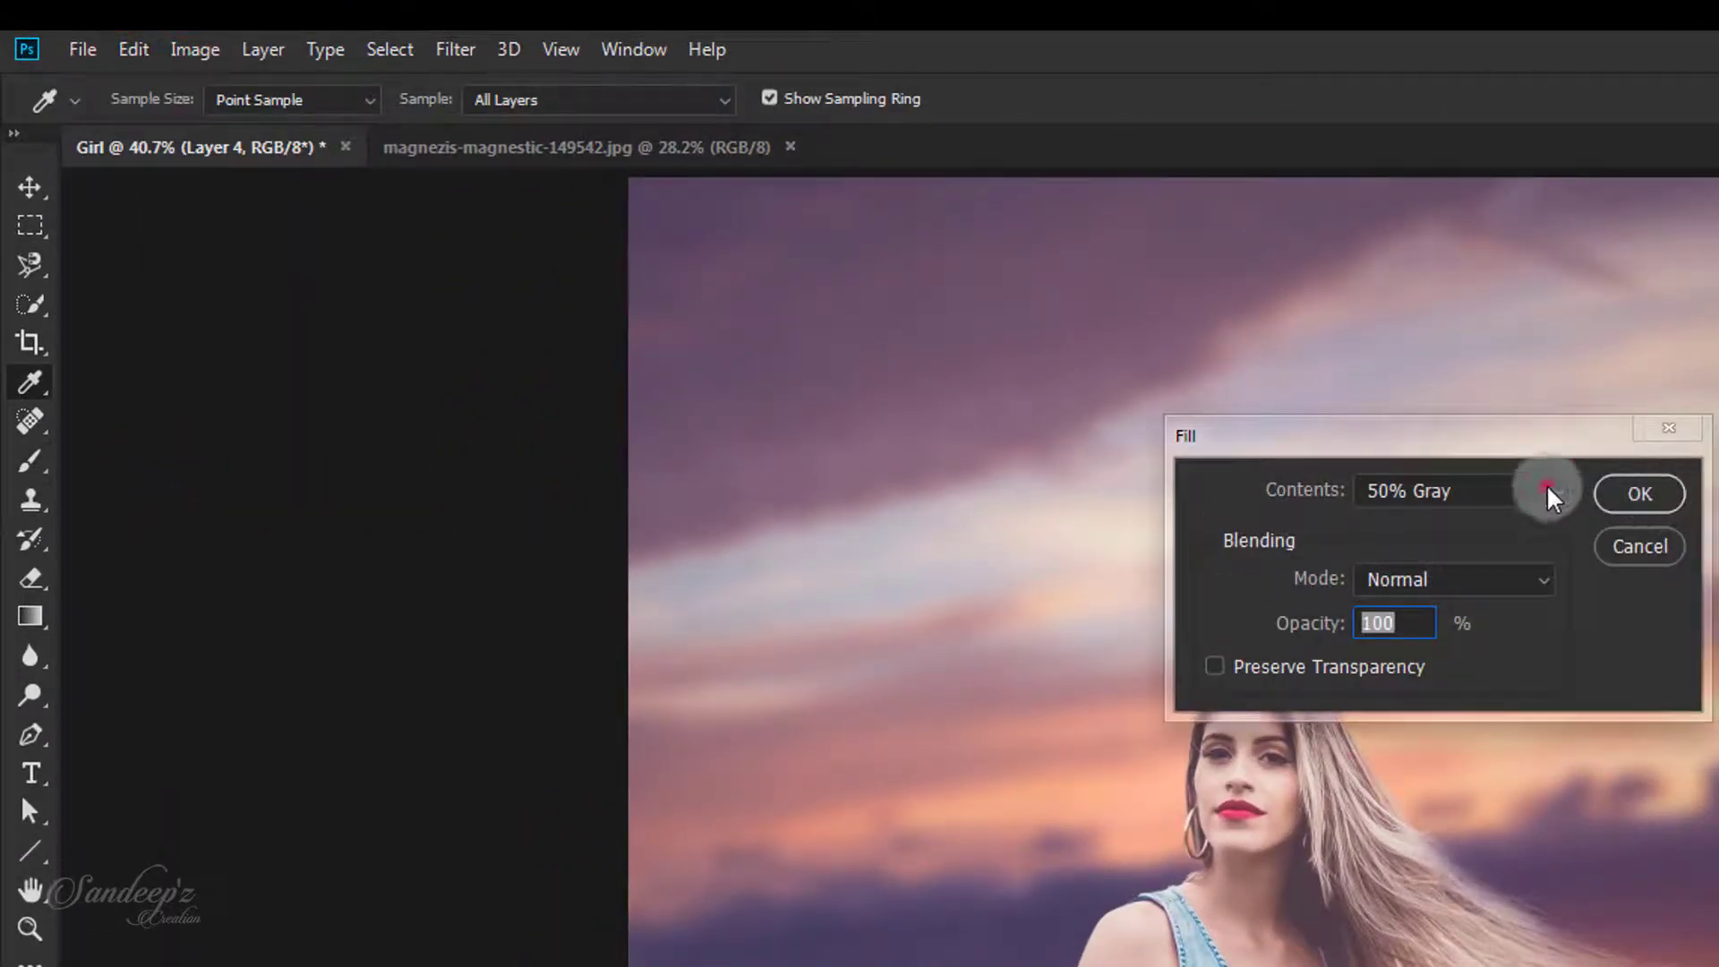
{"action": "left_click", "coordinate": [1549, 491]}
{"action": "left_click", "coordinate": [1486, 748]}
{"action": "left_click", "coordinate": [1638, 493]}
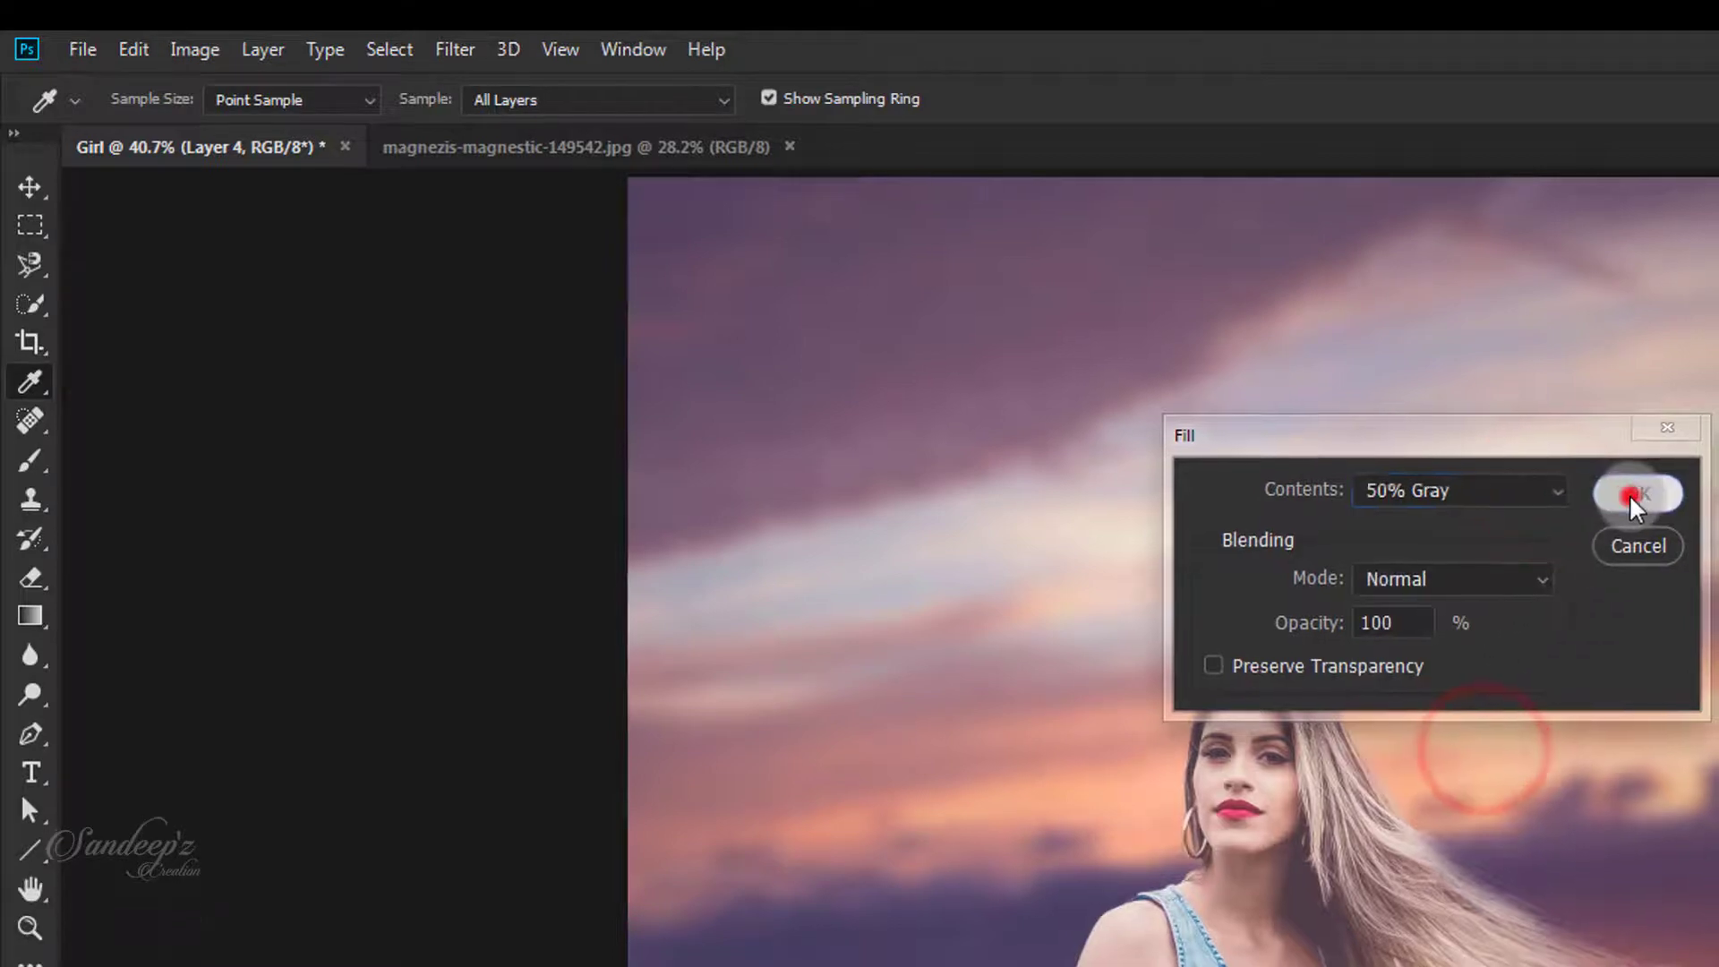
{"action": "key", "text": "b"}
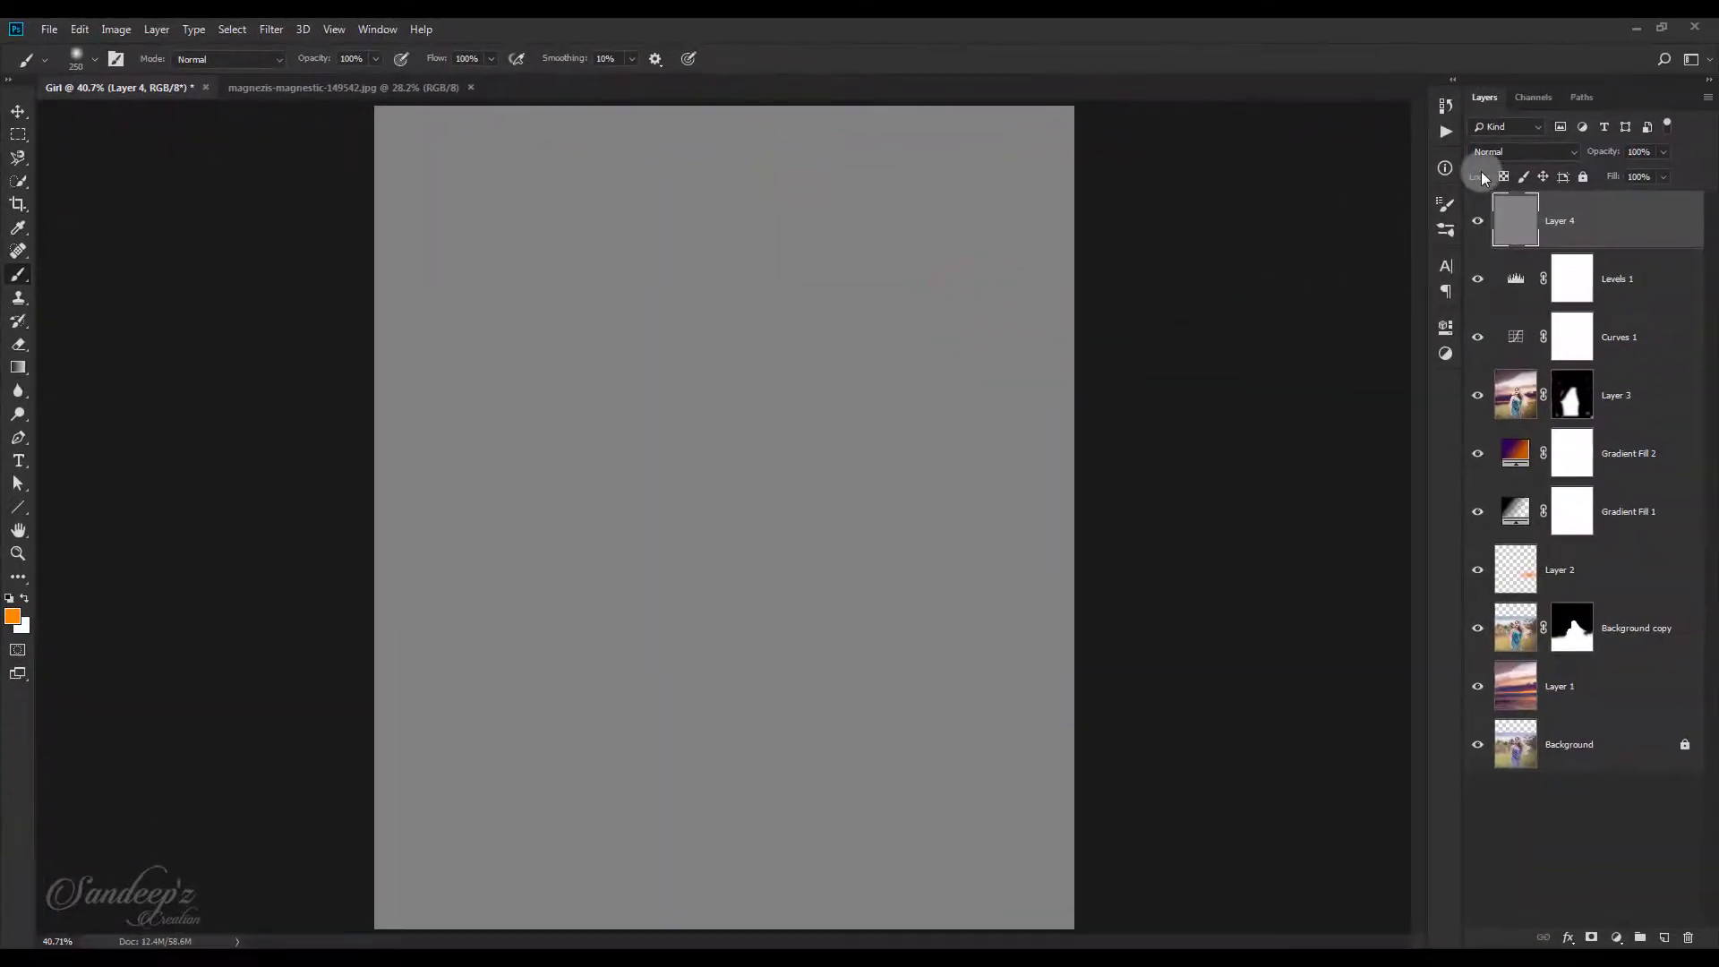
{"action": "left_click", "coordinate": [1493, 151]}
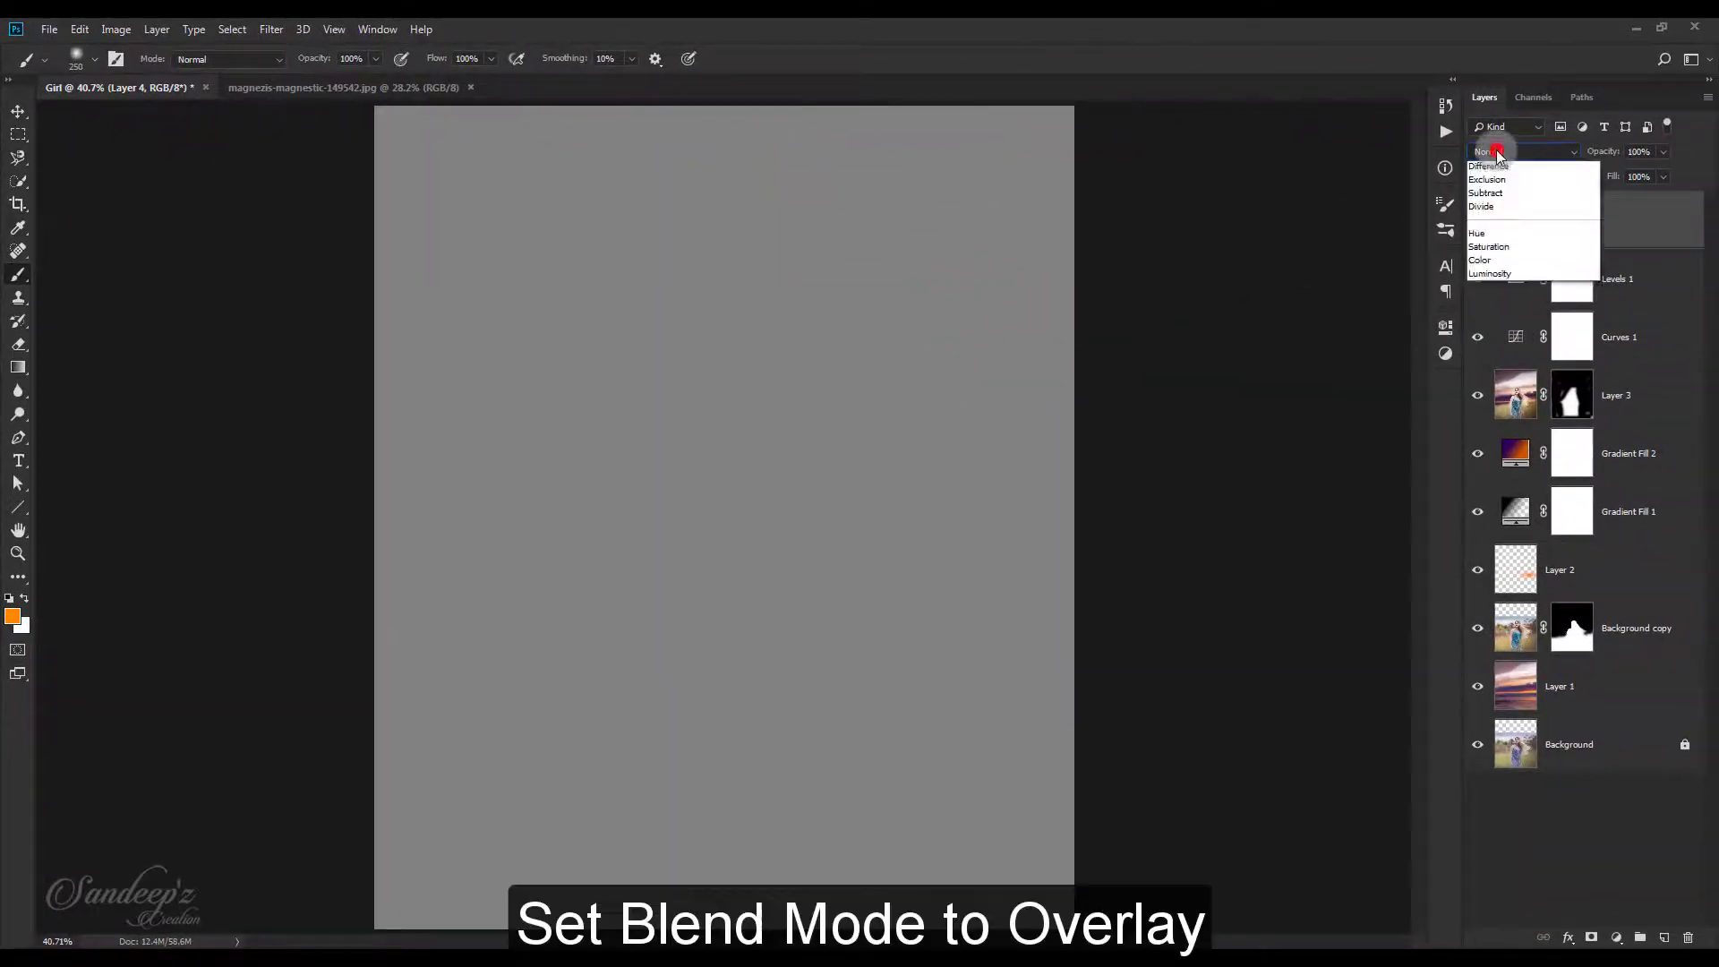
{"action": "left_click", "coordinate": [1479, 363]}
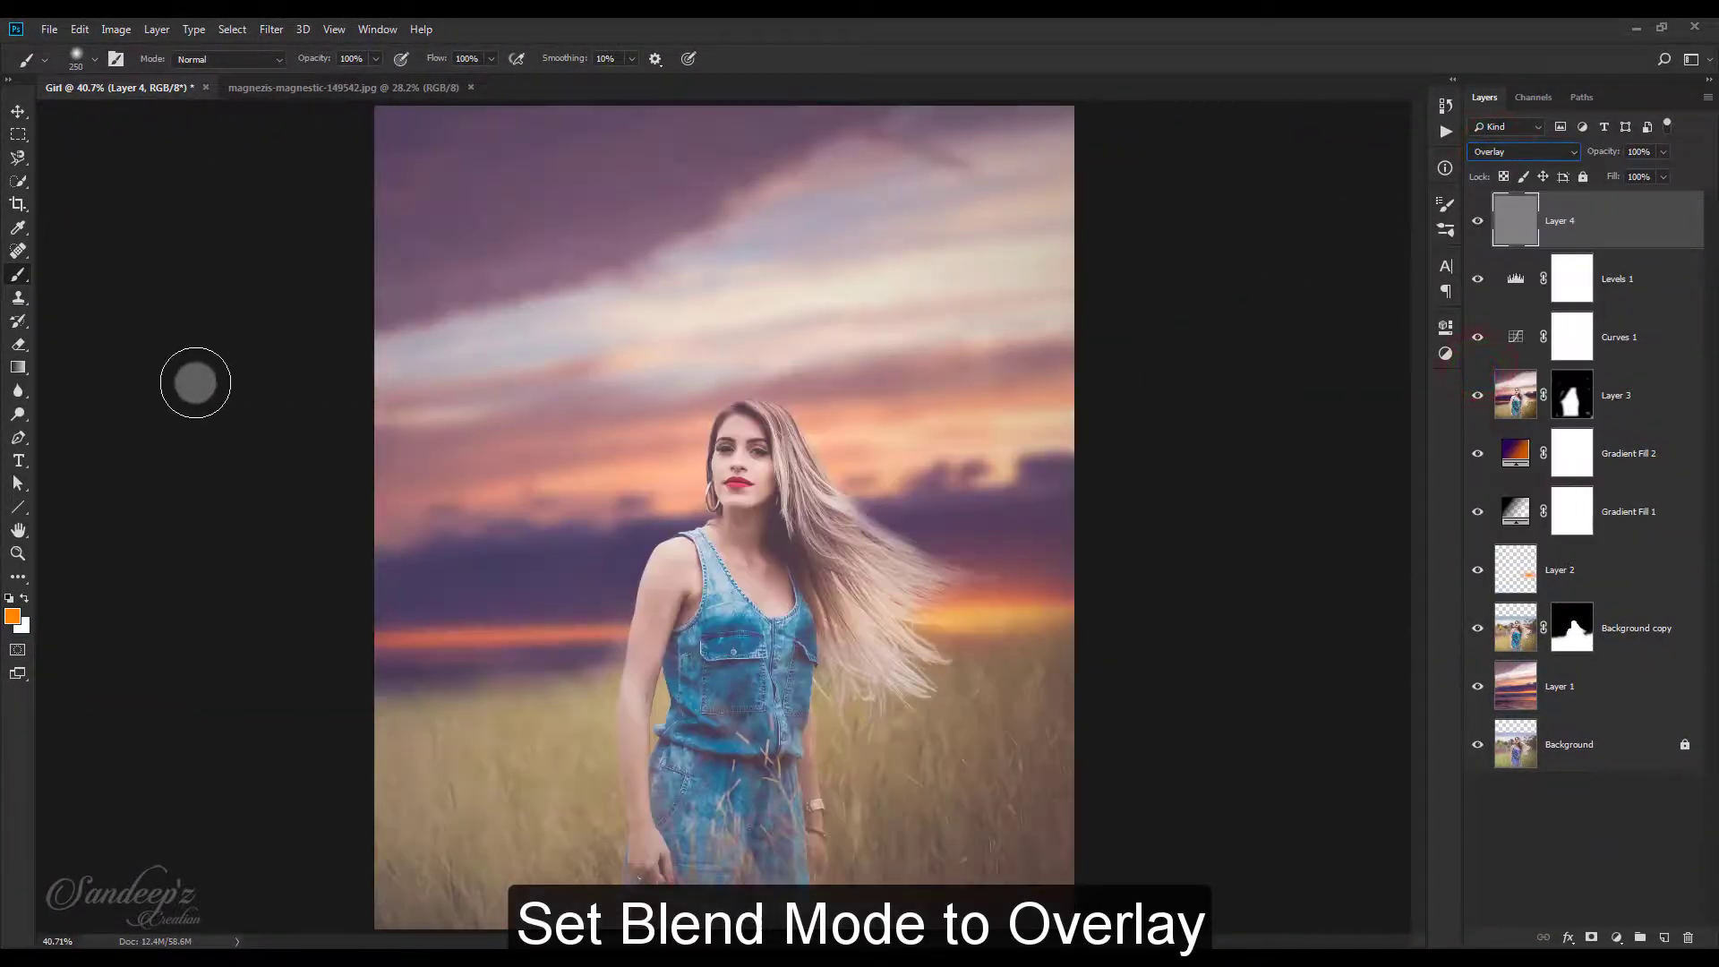
With the Dodge tool at 200% zoom, lighten the cheeks, upper lip and chin.
{"action": "left_click", "coordinate": [18, 413]}
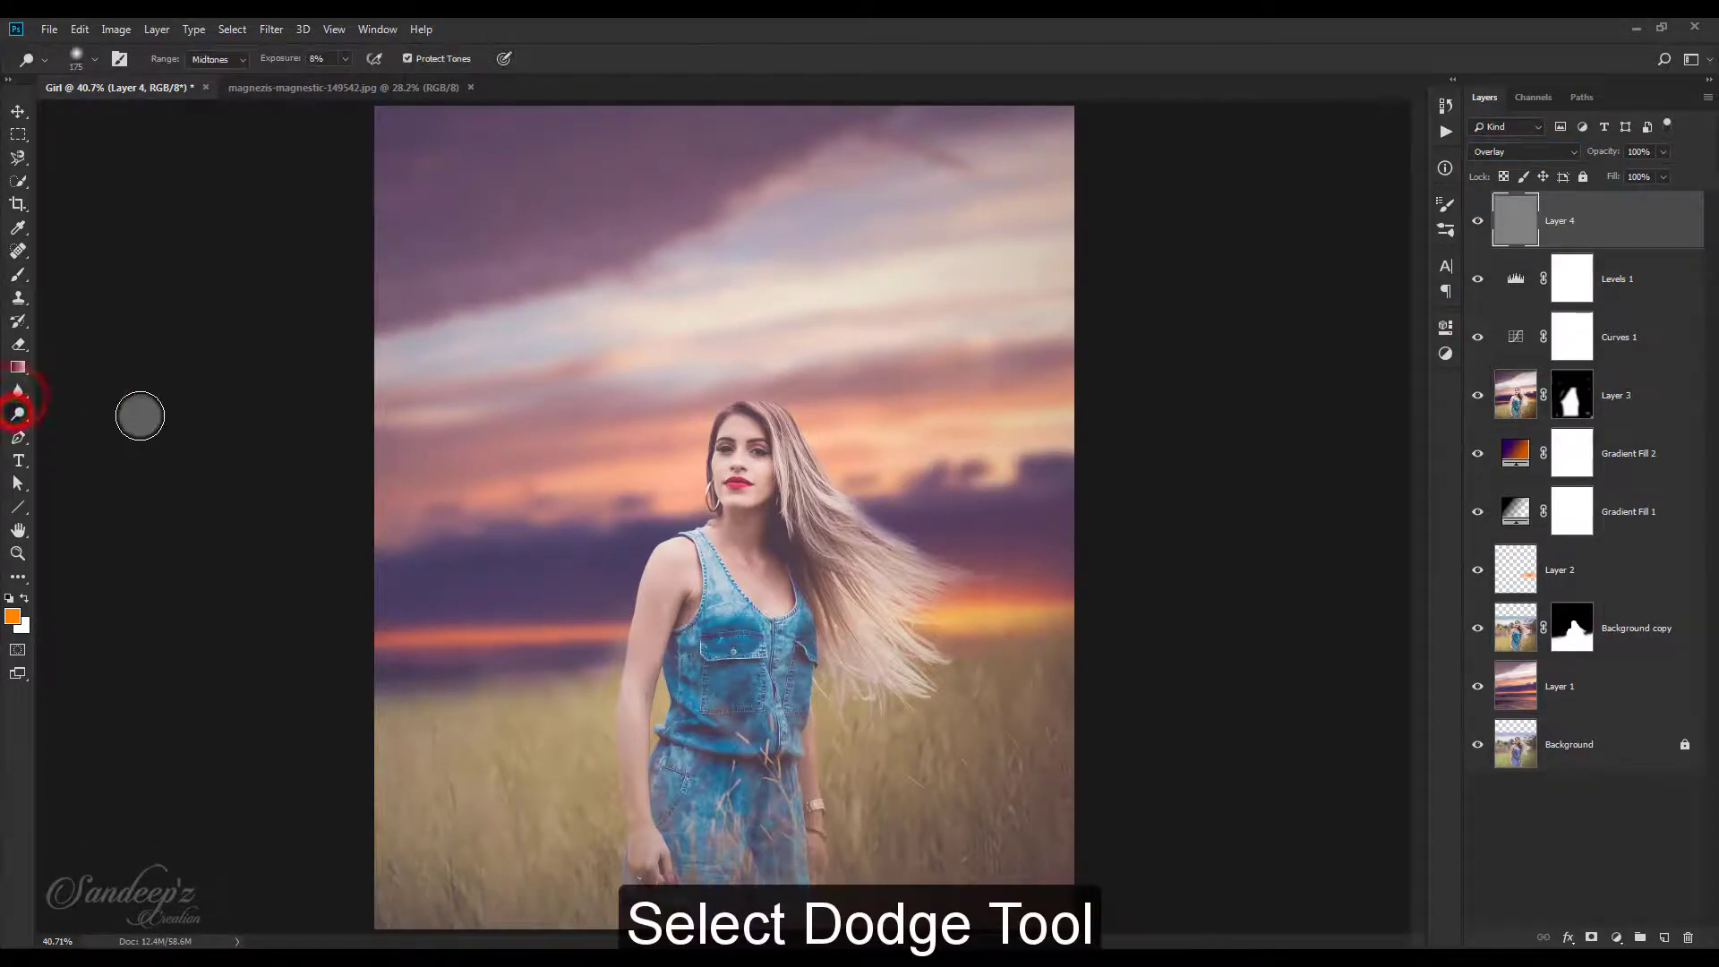
{"action": "key", "text": "ctrl+plus"}
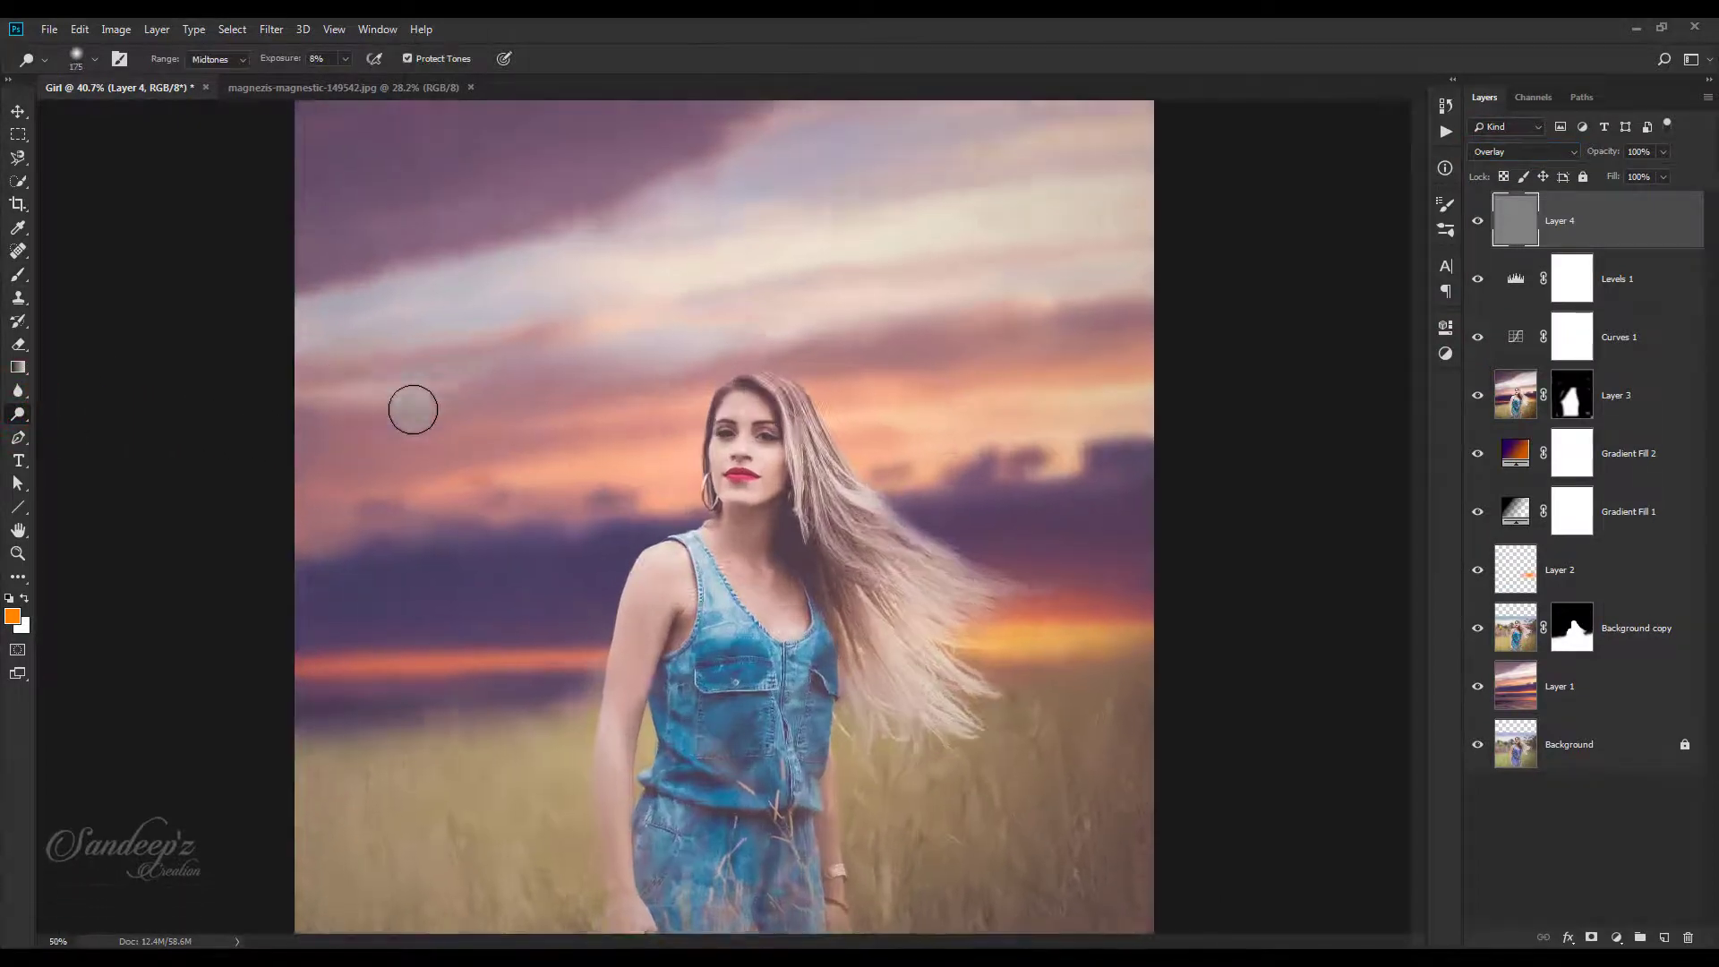
{"action": "key", "text": "ctrl+plus"}
{"action": "key", "text": "ctrl+plus"}
{"action": "key", "text": "ctrl+plus"}
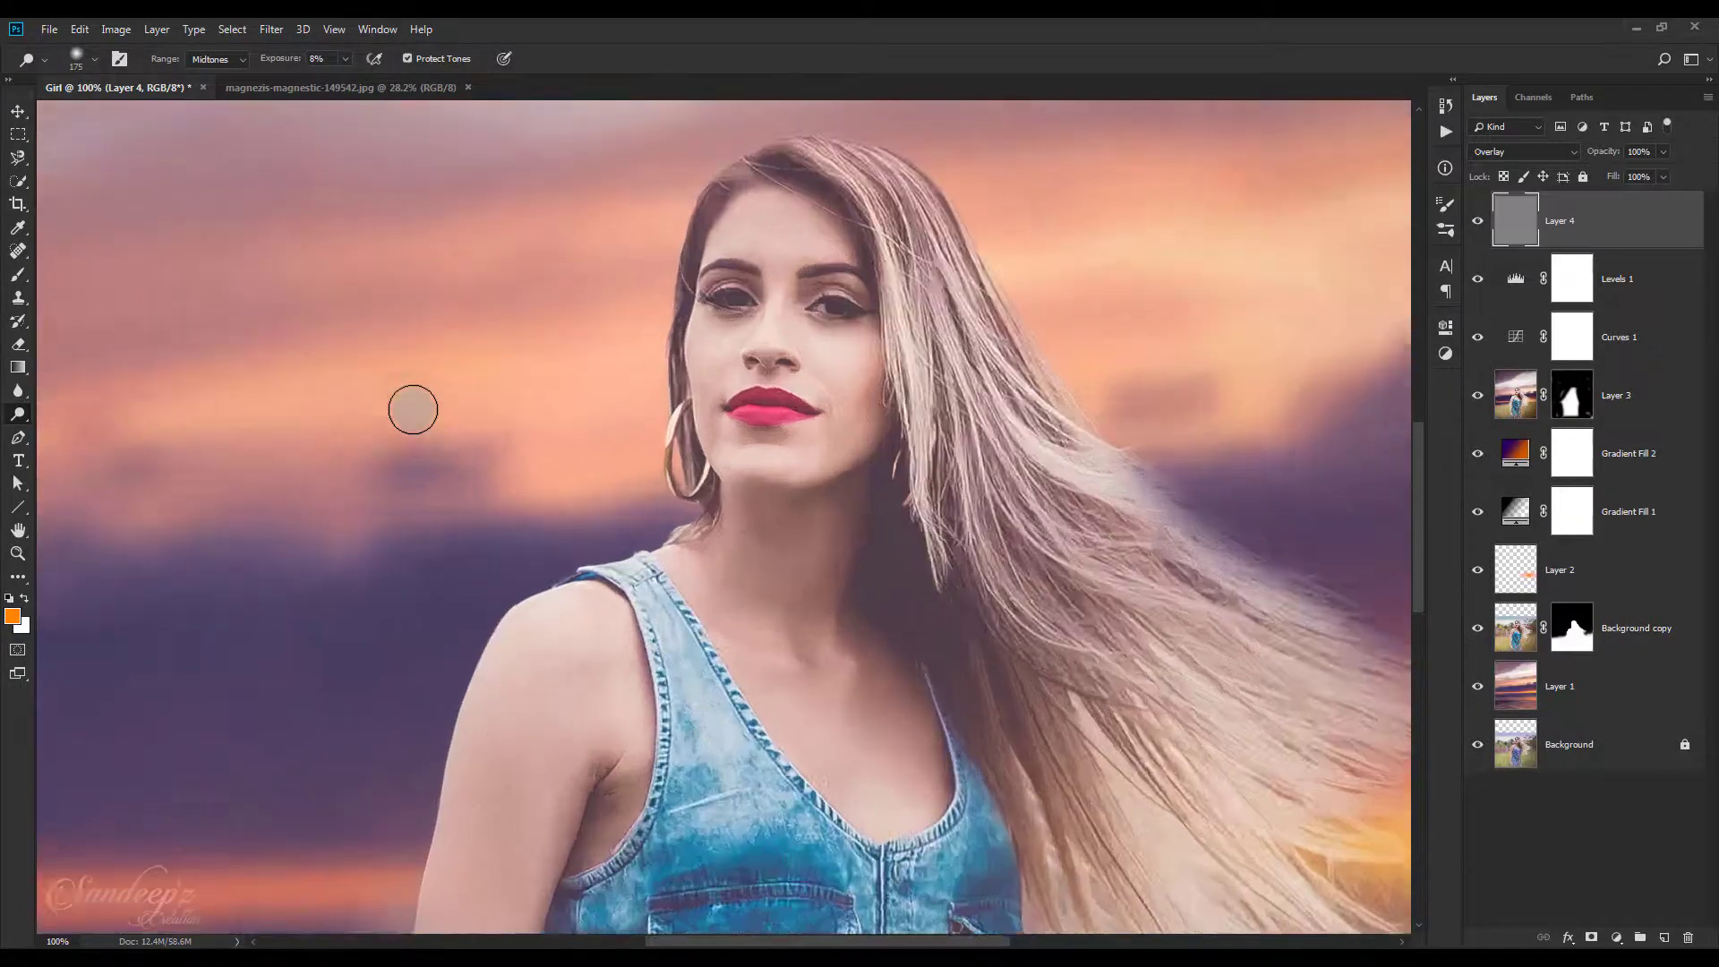
{"action": "left_click_drag", "start_coordinate": [499, 447], "coordinate": [411, 664]}
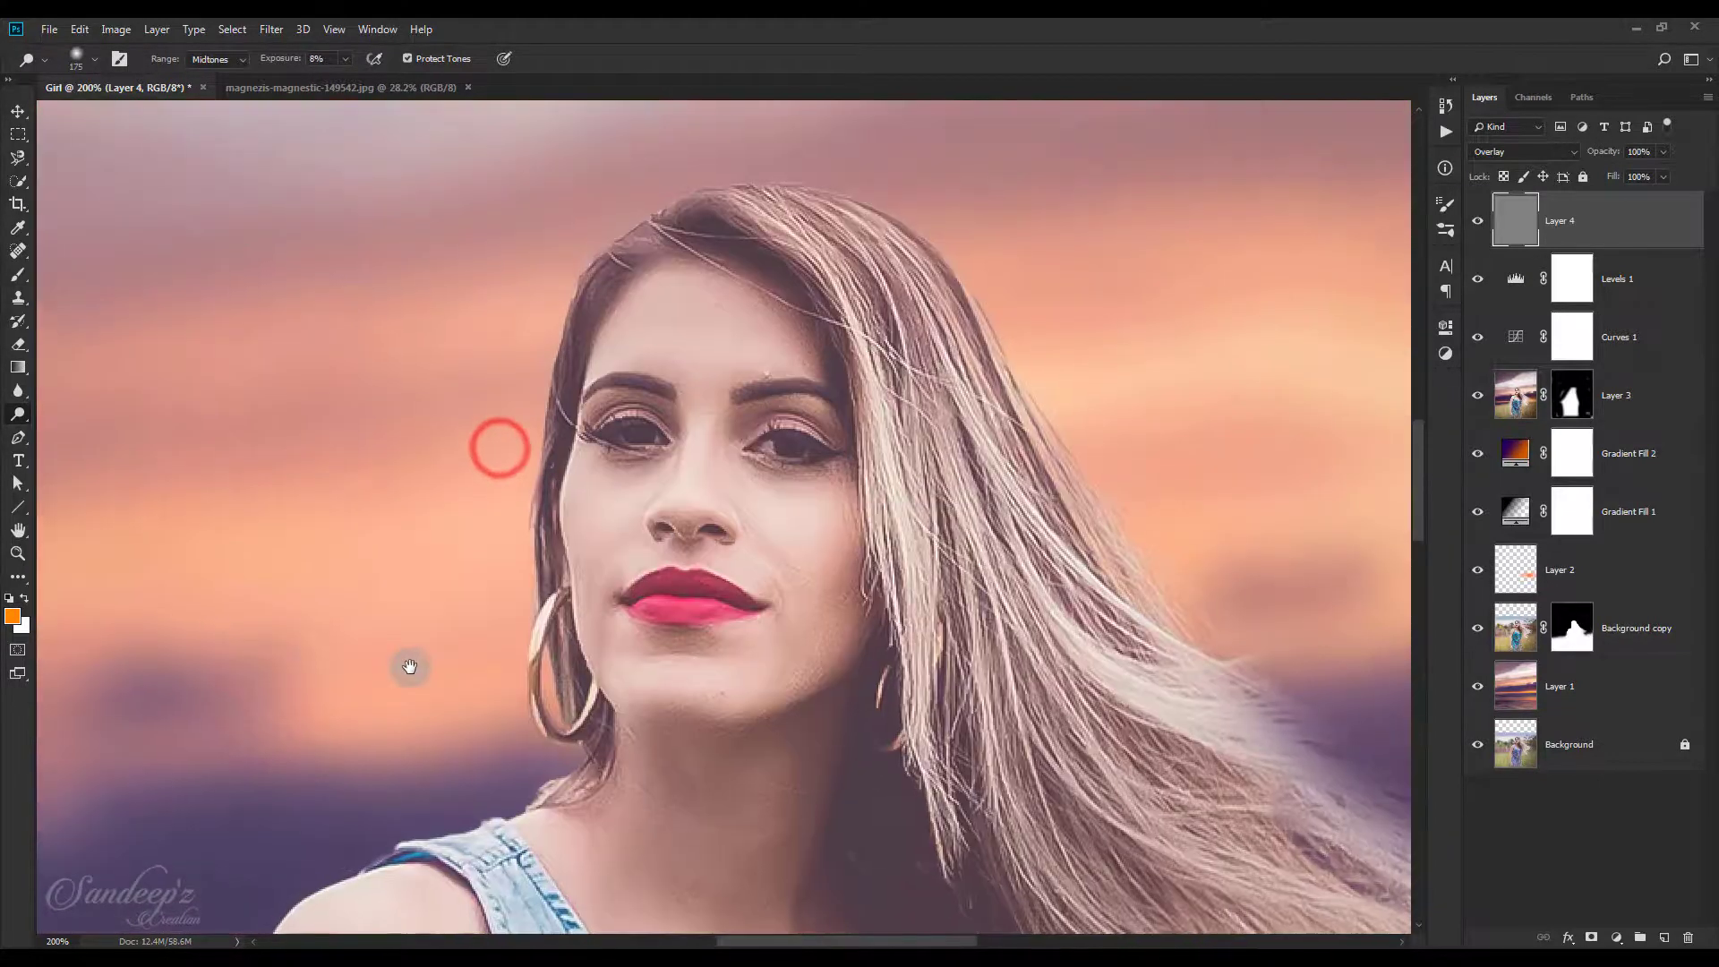
{"action": "key", "text": "bracketleft"}
{"action": "key", "text": "bracketleft"}
{"action": "key", "text": "bracketleft"}
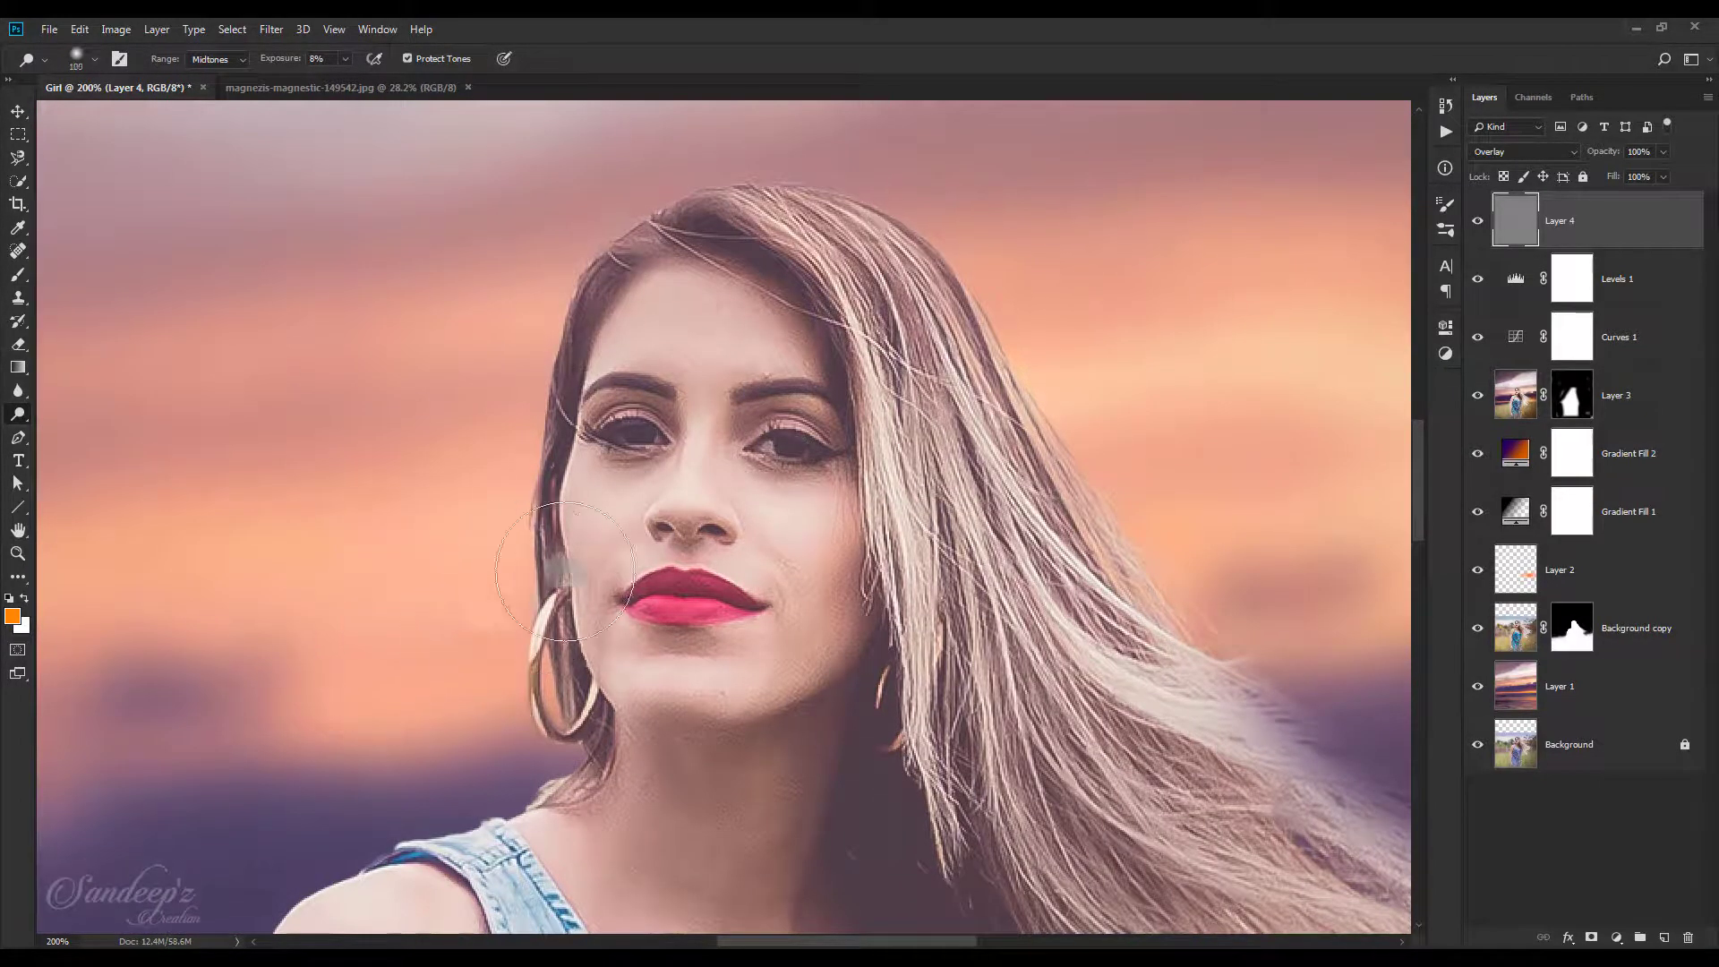
{"action": "key", "text": "bracketleft"}
{"action": "key", "text": "bracketleft"}
{"action": "key", "text": "bracketleft"}
{"action": "key", "text": "bracketleft"}
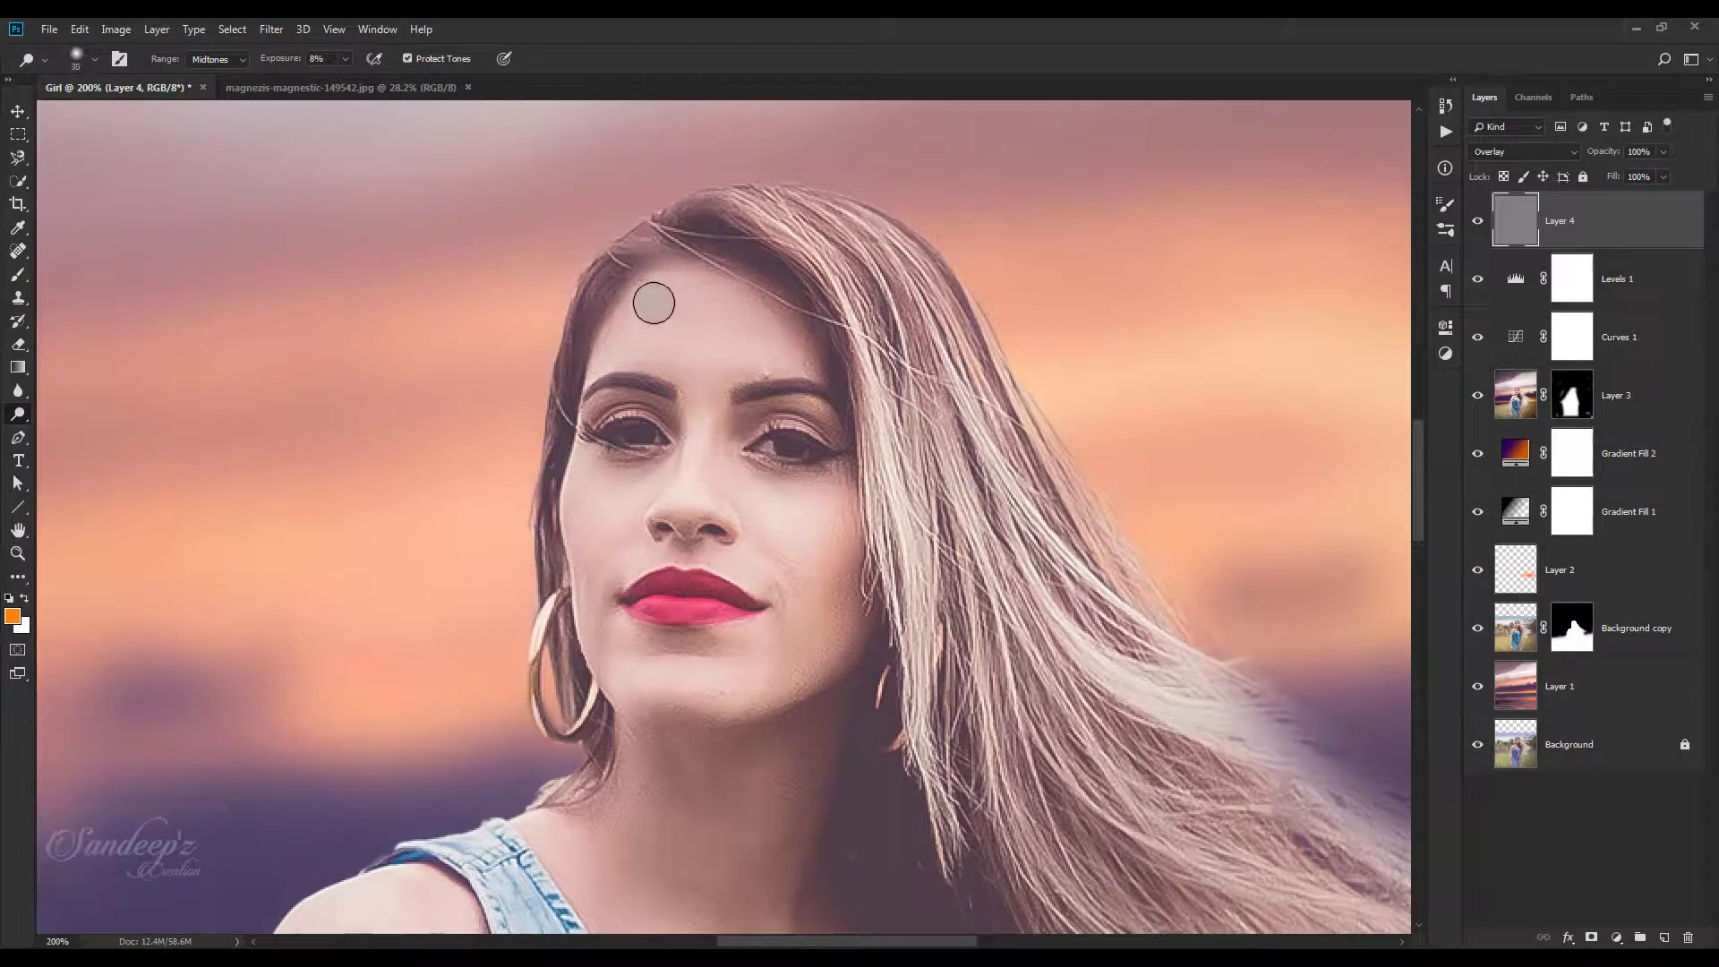
{"action": "mouse_move", "coordinate": [652, 300]}
{"action": "left_mouse_down"}
{"action": "mouse_move", "coordinate": [716, 336]}
{"action": "mouse_move", "coordinate": [680, 394]}
{"action": "mouse_move", "coordinate": [831, 412]}
{"action": "left_mouse_up"}
{"action": "scroll", "coordinate": [627, 358], "scroll_direction": "down", "scroll_amount": 2}
{"action": "key", "text": "bracketleft"}
{"action": "key", "text": "bracketright"}
{"action": "key", "text": "bracketright"}
{"action": "scroll", "coordinate": [741, 388], "scroll_direction": "down", "scroll_amount": 1}
{"action": "left_click", "coordinate": [802, 476]}
{"action": "left_click_drag", "start_coordinate": [728, 395], "coordinate": [591, 403]}
{"action": "key", "text": "bracketleft"}
{"action": "left_click", "coordinate": [601, 475]}
{"action": "left_click", "coordinate": [653, 514]}
{"action": "left_click_drag", "start_coordinate": [676, 510], "coordinate": [714, 510]}
{"action": "scroll", "coordinate": [714, 511], "scroll_direction": "down", "scroll_amount": 2}
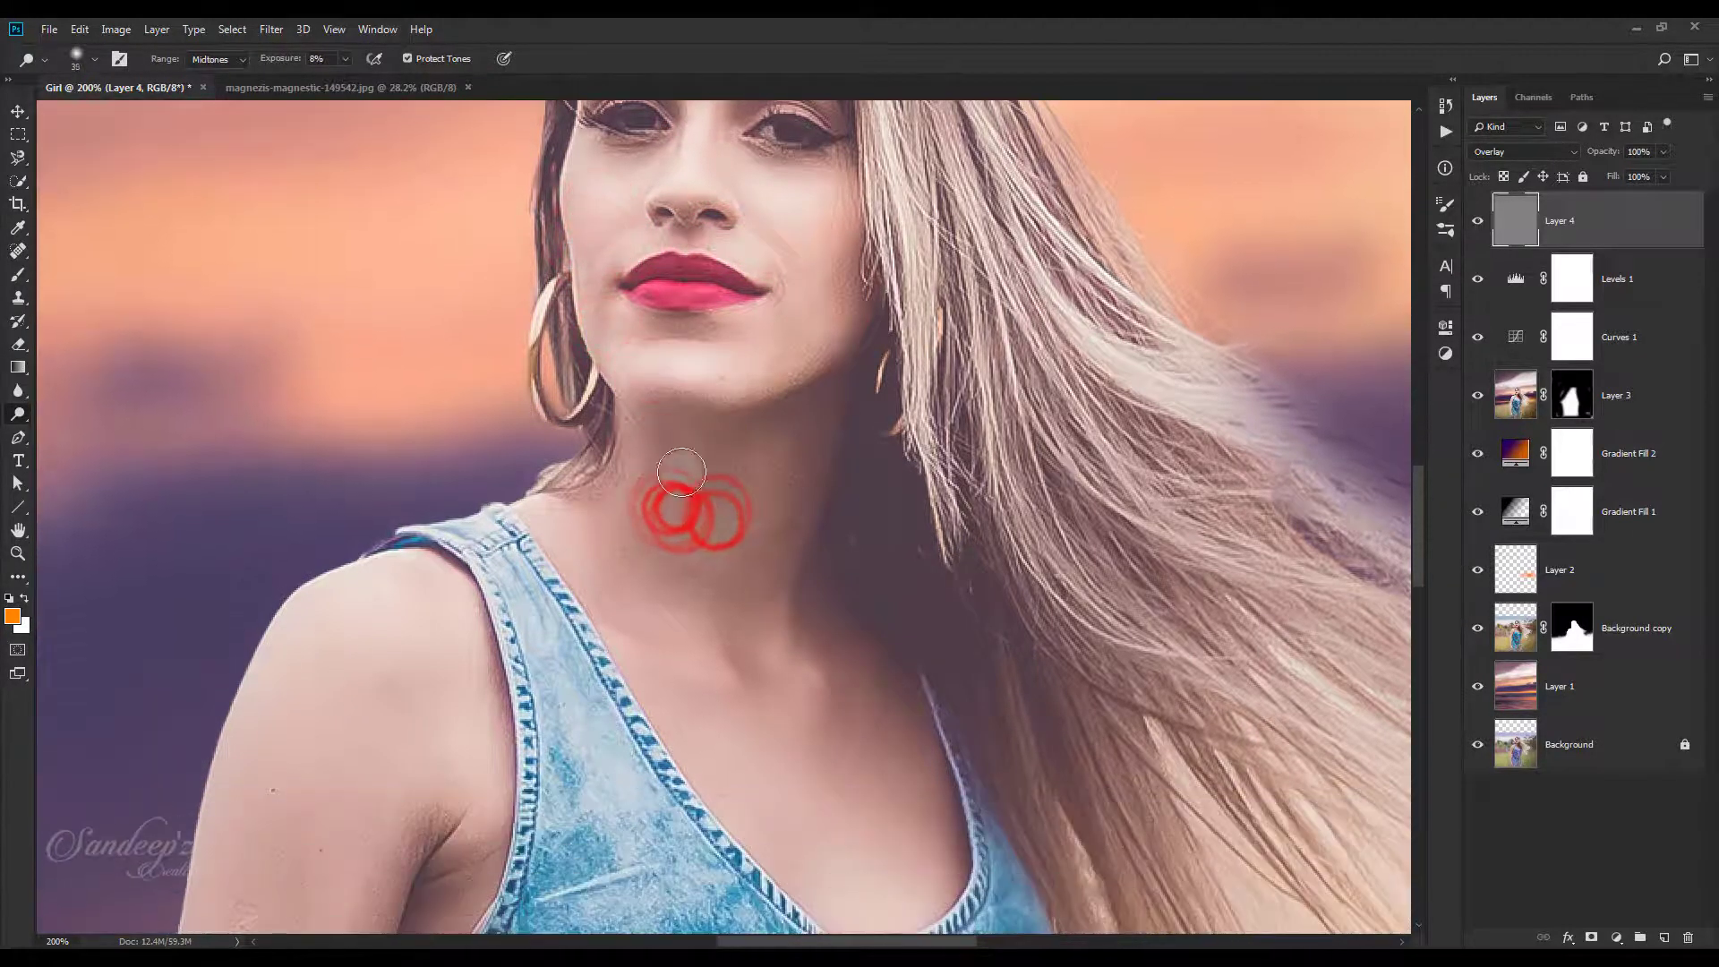
Dodge the neck, neckline and top of the shoulder.
{"action": "left_click", "coordinate": [754, 455]}
{"action": "key", "text": "bracketleft"}
{"action": "key", "text": "bracketleft"}
{"action": "left_click", "coordinate": [617, 623]}
{"action": "left_click_drag", "start_coordinate": [731, 655], "coordinate": [803, 678]}
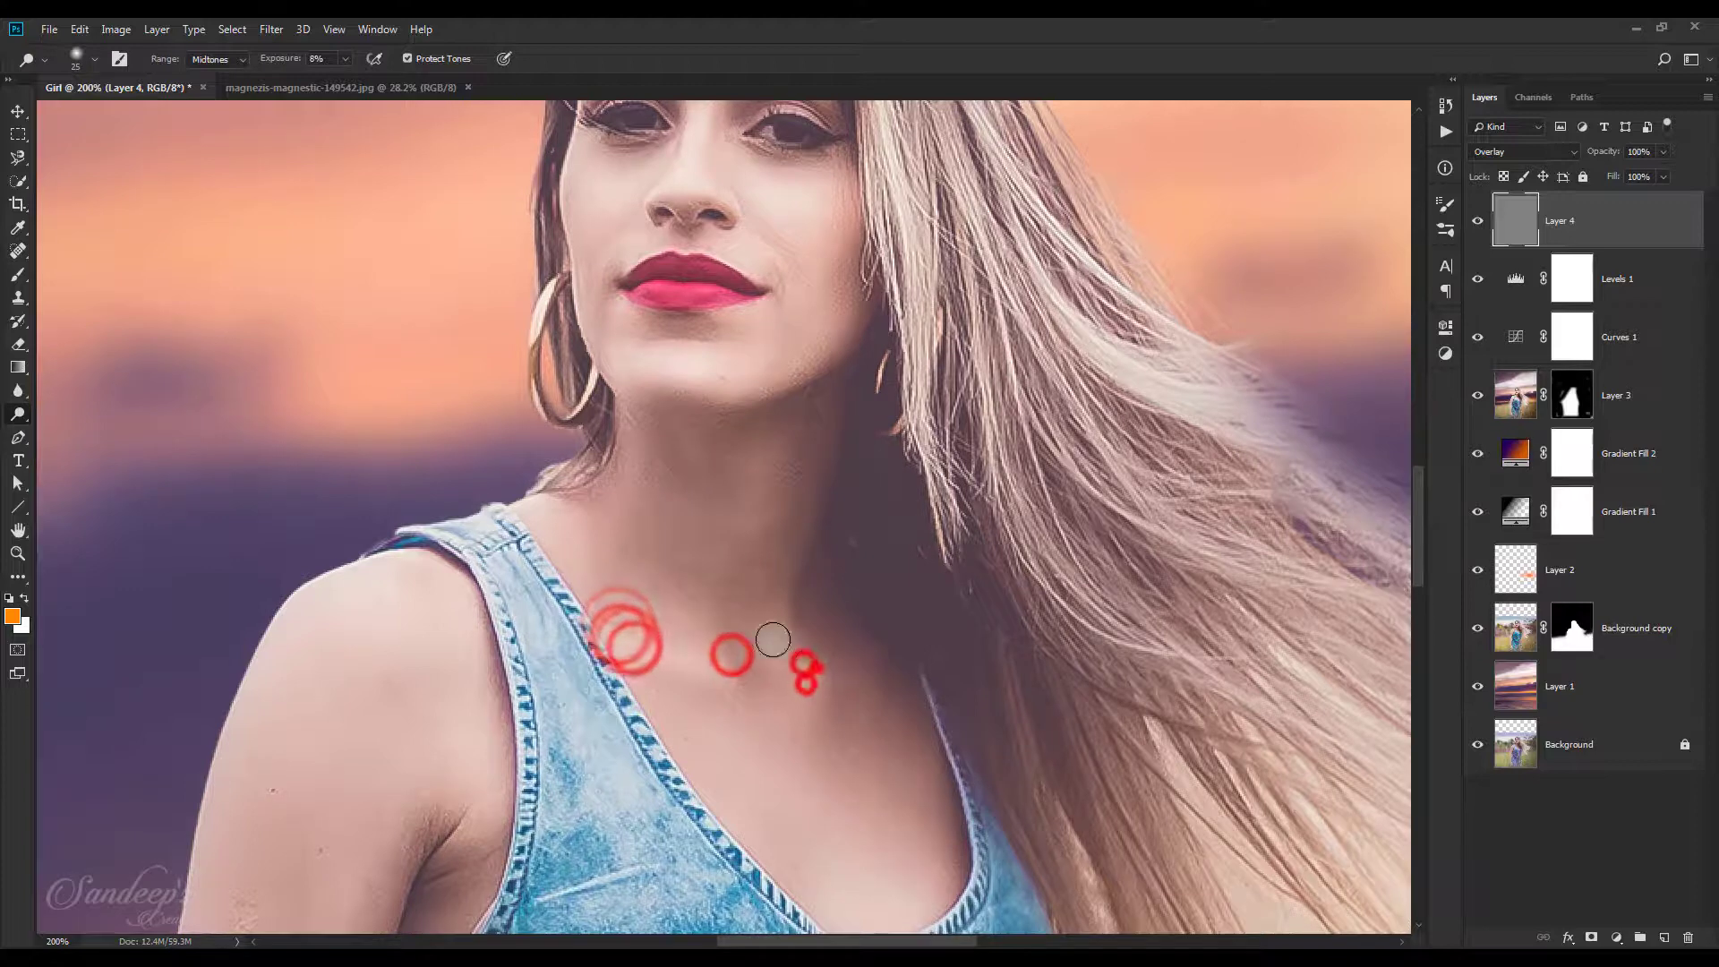
{"action": "left_click", "coordinate": [632, 434]}
{"action": "left_click", "coordinate": [609, 521]}
{"action": "left_click", "coordinate": [617, 494]}
{"action": "left_click", "coordinate": [667, 598]}
{"action": "mouse_move", "coordinate": [664, 548]}
{"action": "left_mouse_down"}
{"action": "mouse_move", "coordinate": [964, 306]}
{"action": "mouse_move", "coordinate": [972, 233]}
{"action": "left_mouse_up"}
{"action": "key", "text": "bracketright"}
{"action": "key", "text": "bracketright"}
{"action": "key", "text": "bracketright"}
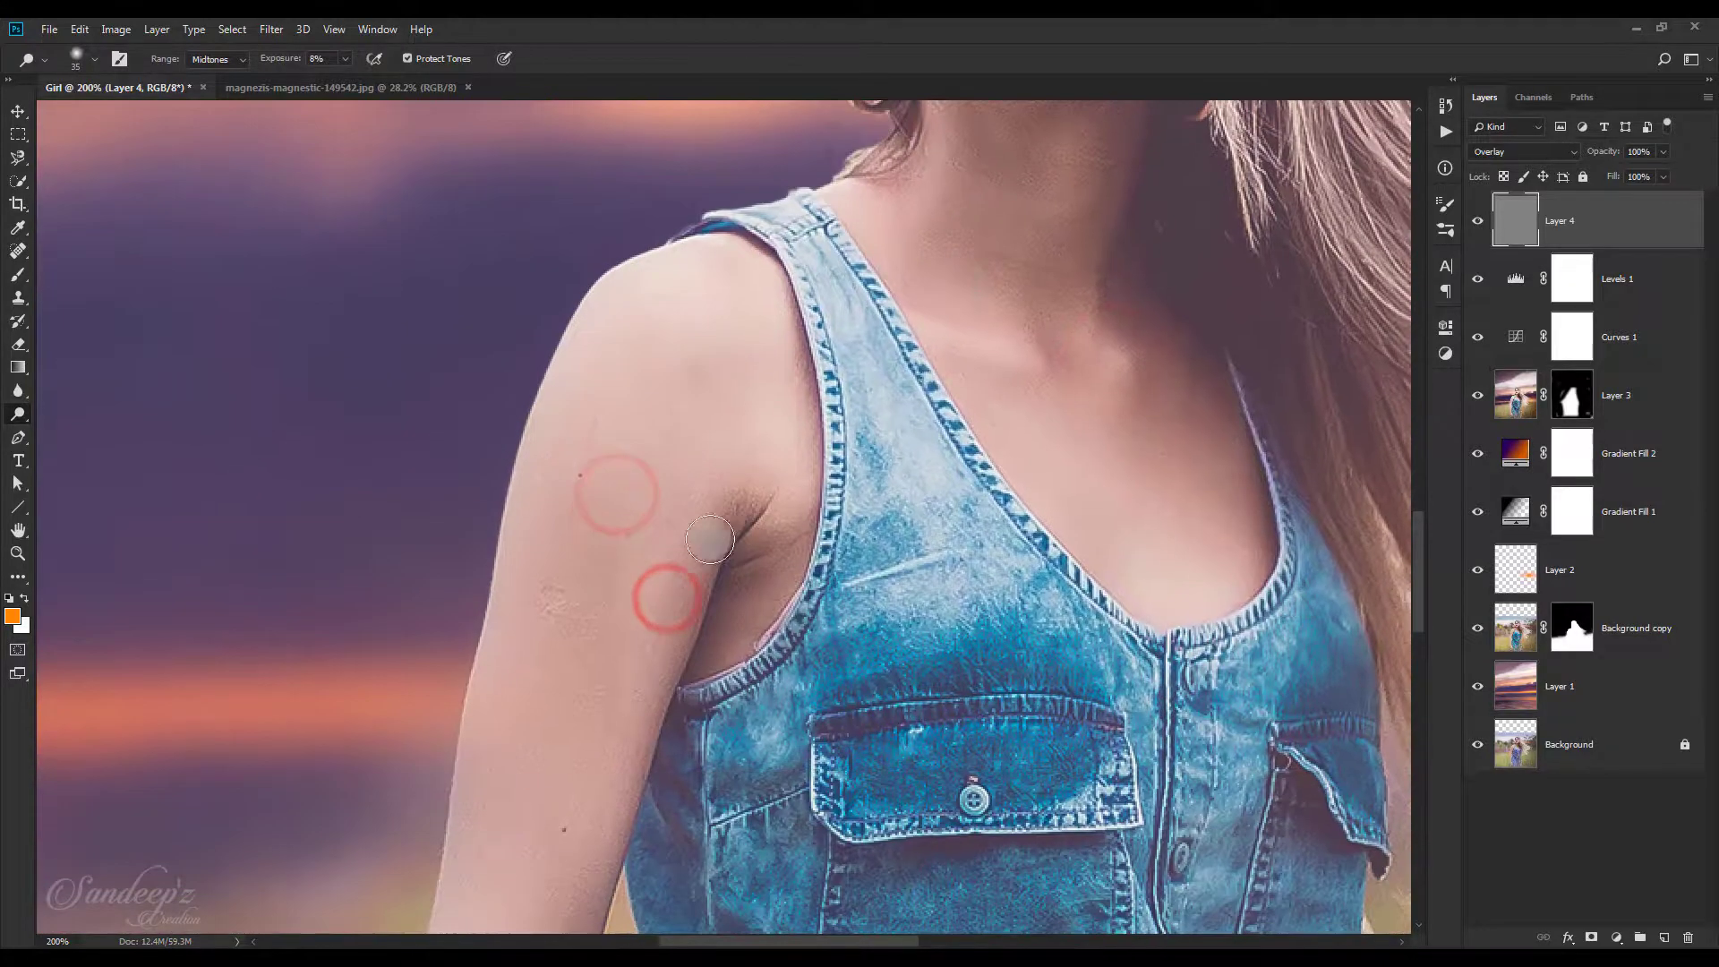
{"action": "left_click", "coordinate": [663, 317]}
{"action": "left_click", "coordinate": [607, 359]}
{"action": "left_click", "coordinate": [684, 338]}
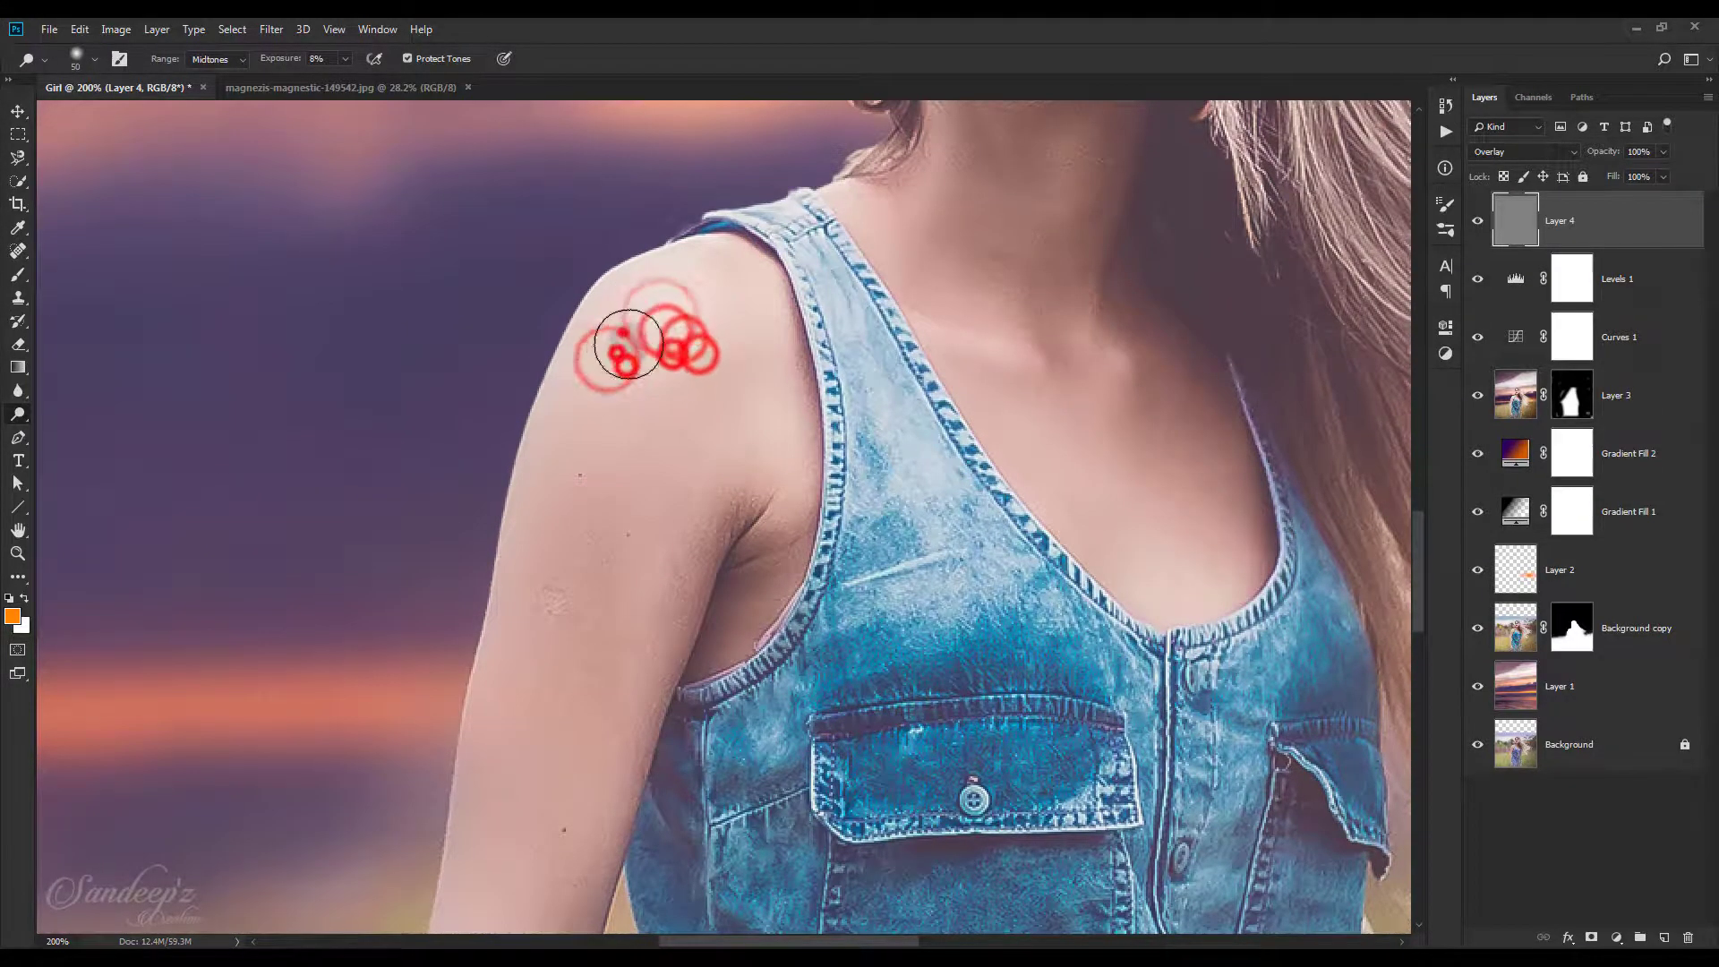
Dodge the shoulder and upper arm with a 60 then 45 brush.
{"action": "key", "text": "bracketright"}
{"action": "key", "text": "bracketright"}
{"action": "left_click", "coordinate": [656, 305]}
{"action": "key", "text": "ctrl+minus"}
{"action": "key", "text": "bracketleft"}
{"action": "left_click", "coordinate": [683, 452]}
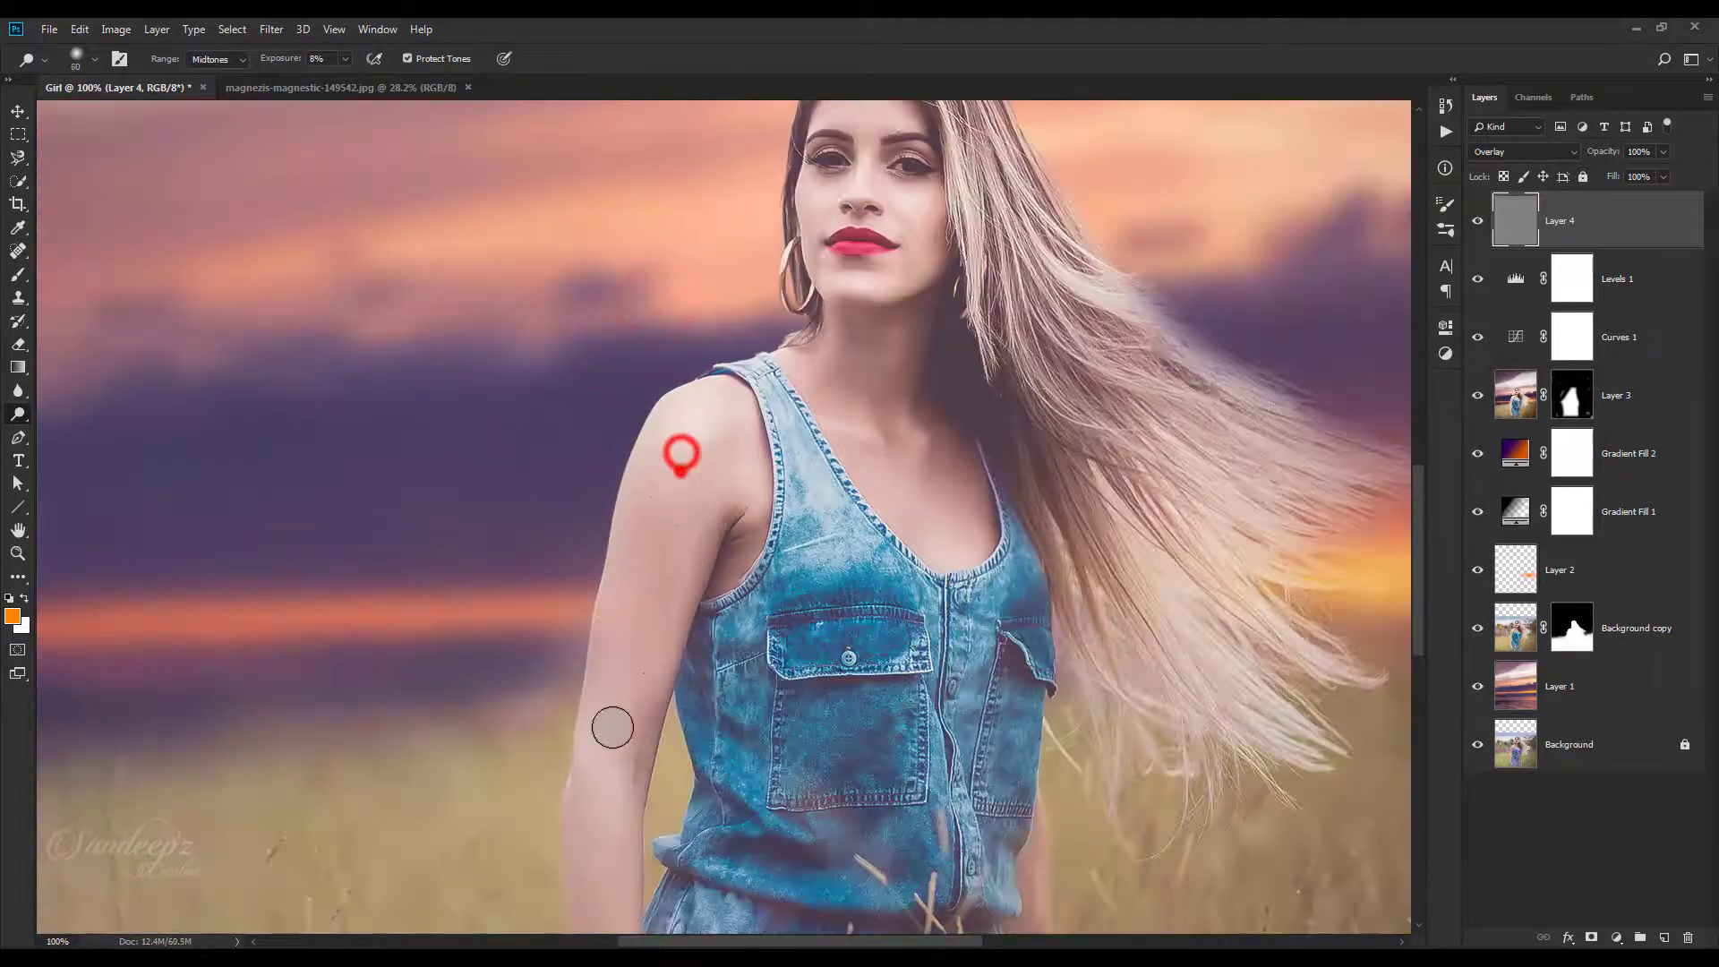
{"action": "left_click", "coordinate": [648, 481]}
{"action": "left_click", "coordinate": [672, 528]}
{"action": "left_click", "coordinate": [689, 561]}
{"action": "key", "text": "bracketleft"}
{"action": "key", "text": "bracketleft"}
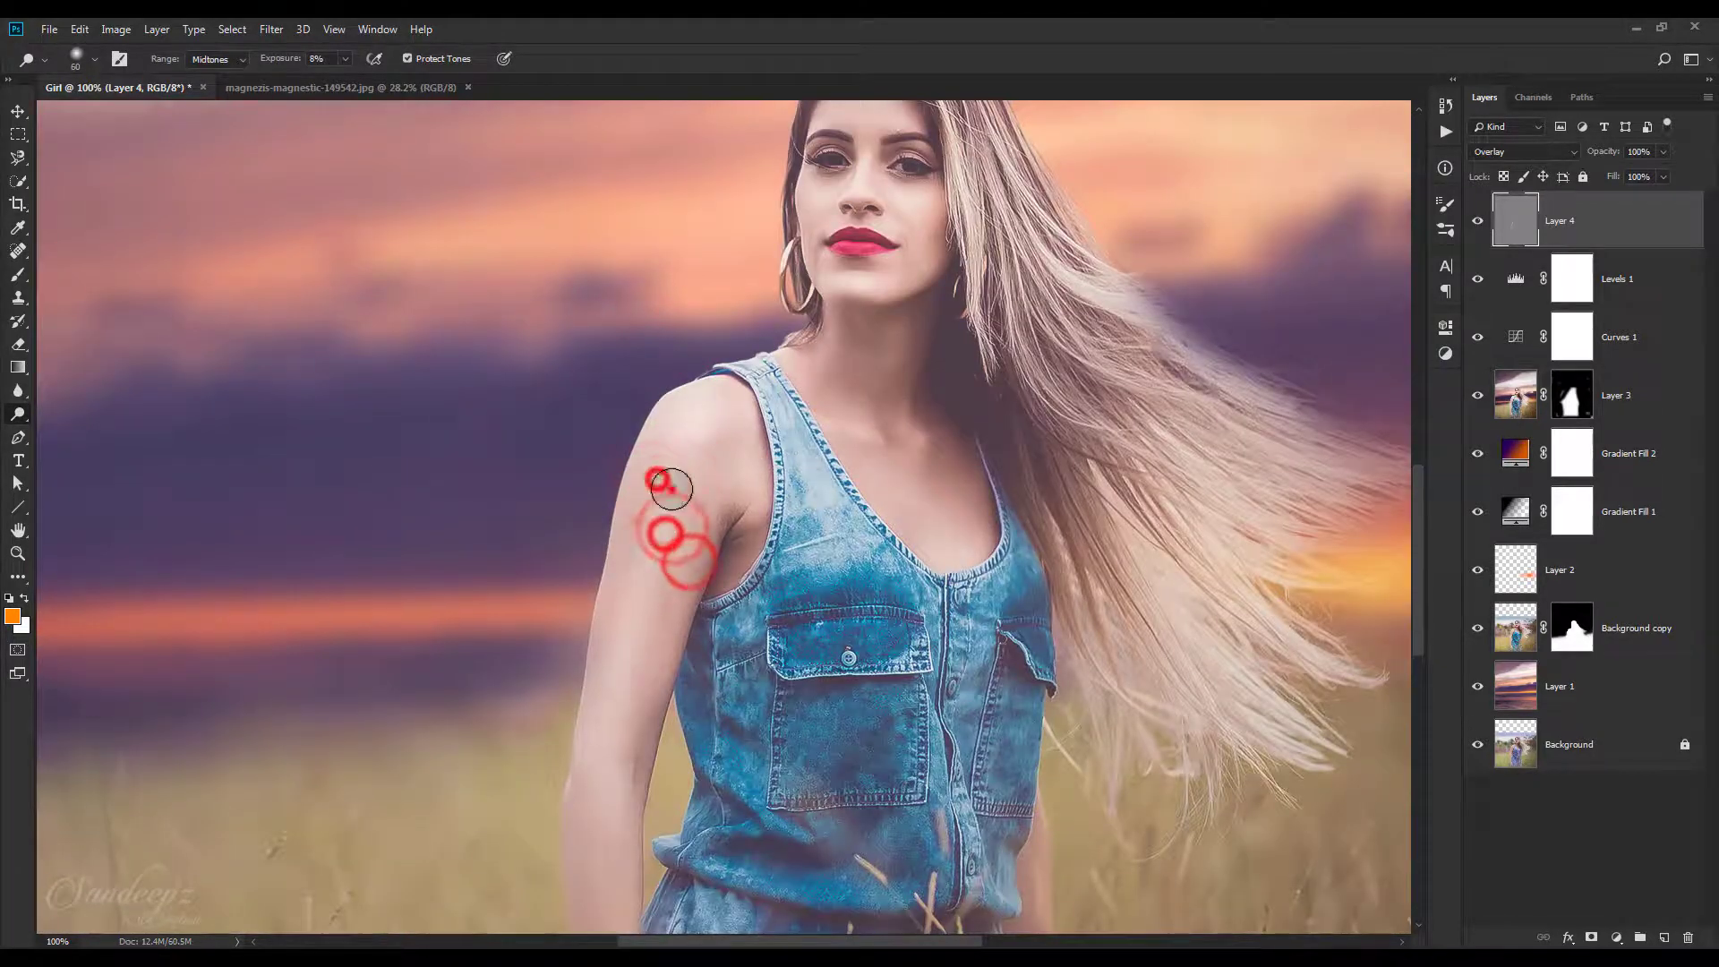
{"action": "scroll", "coordinate": [645, 555], "scroll_direction": "down", "scroll_amount": 5}
Dodge the forearm, hand and wrist, using a 20 brush for the hand.
{"action": "left_click", "coordinate": [609, 564]}
{"action": "left_click", "coordinate": [602, 656]}
{"action": "left_click", "coordinate": [593, 699]}
{"action": "scroll", "coordinate": [611, 586], "scroll_direction": "down", "scroll_amount": 2}
{"action": "left_click", "coordinate": [599, 592]}
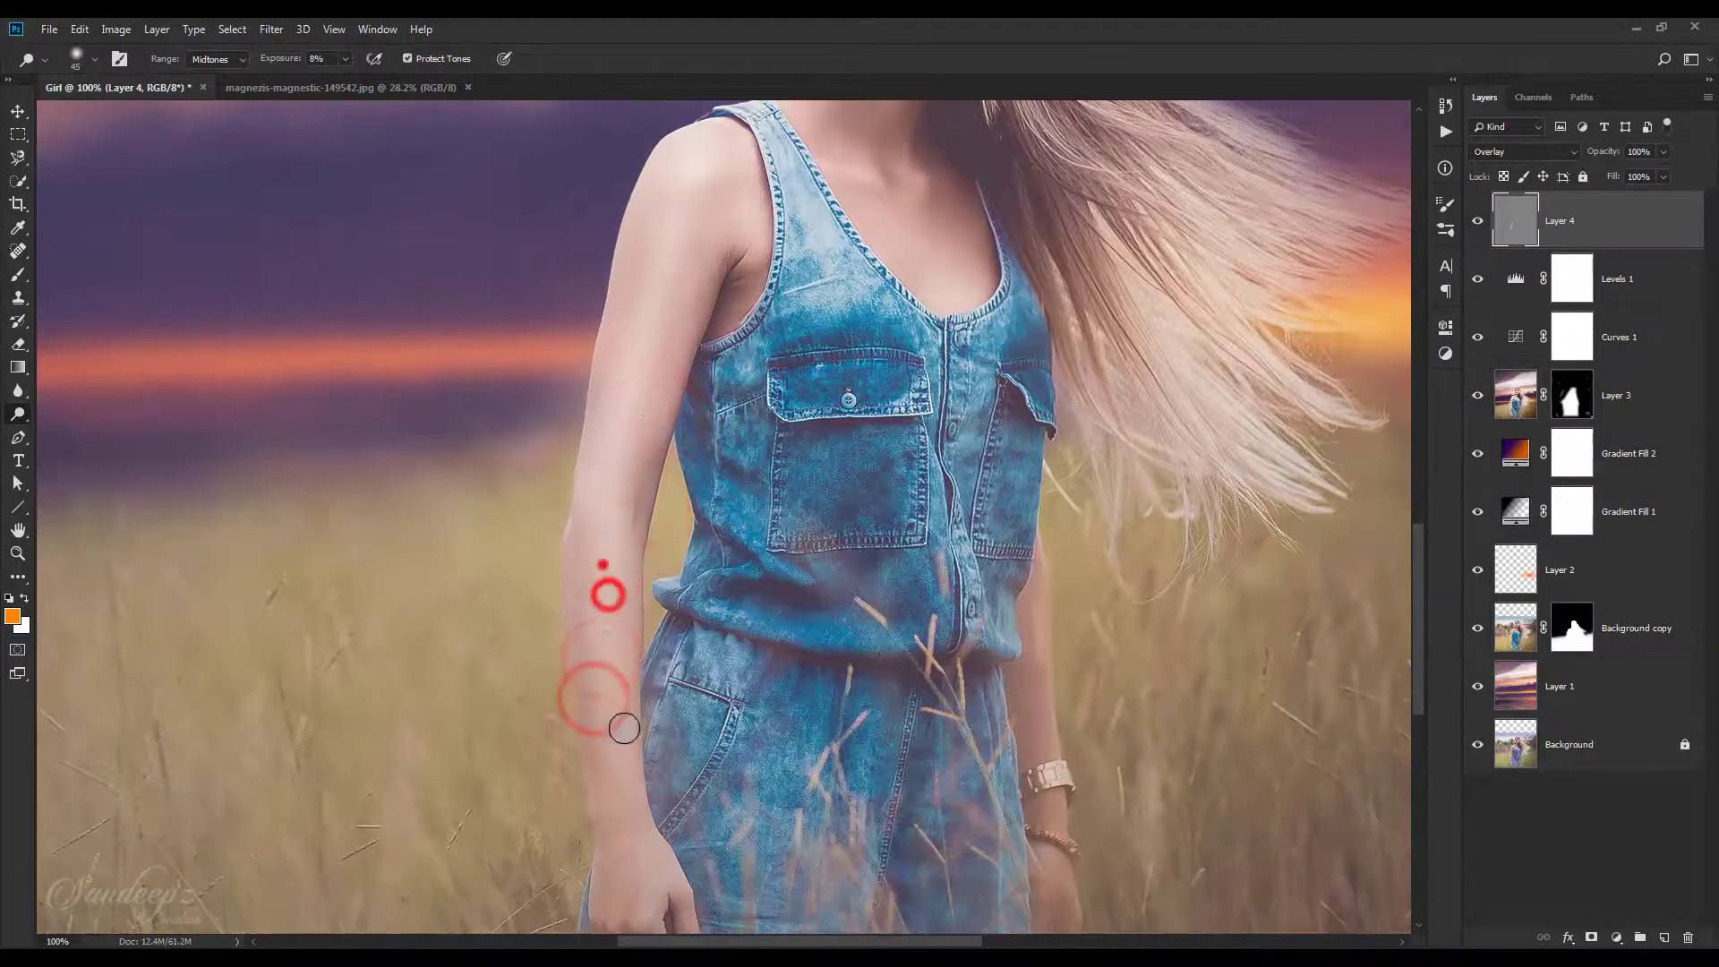
{"action": "left_click", "coordinate": [603, 605]}
{"action": "left_click", "coordinate": [616, 495]}
{"action": "scroll", "coordinate": [683, 645], "scroll_direction": "down", "scroll_amount": 2}
{"action": "key", "text": "bracketleft"}
{"action": "key", "text": "bracketleft"}
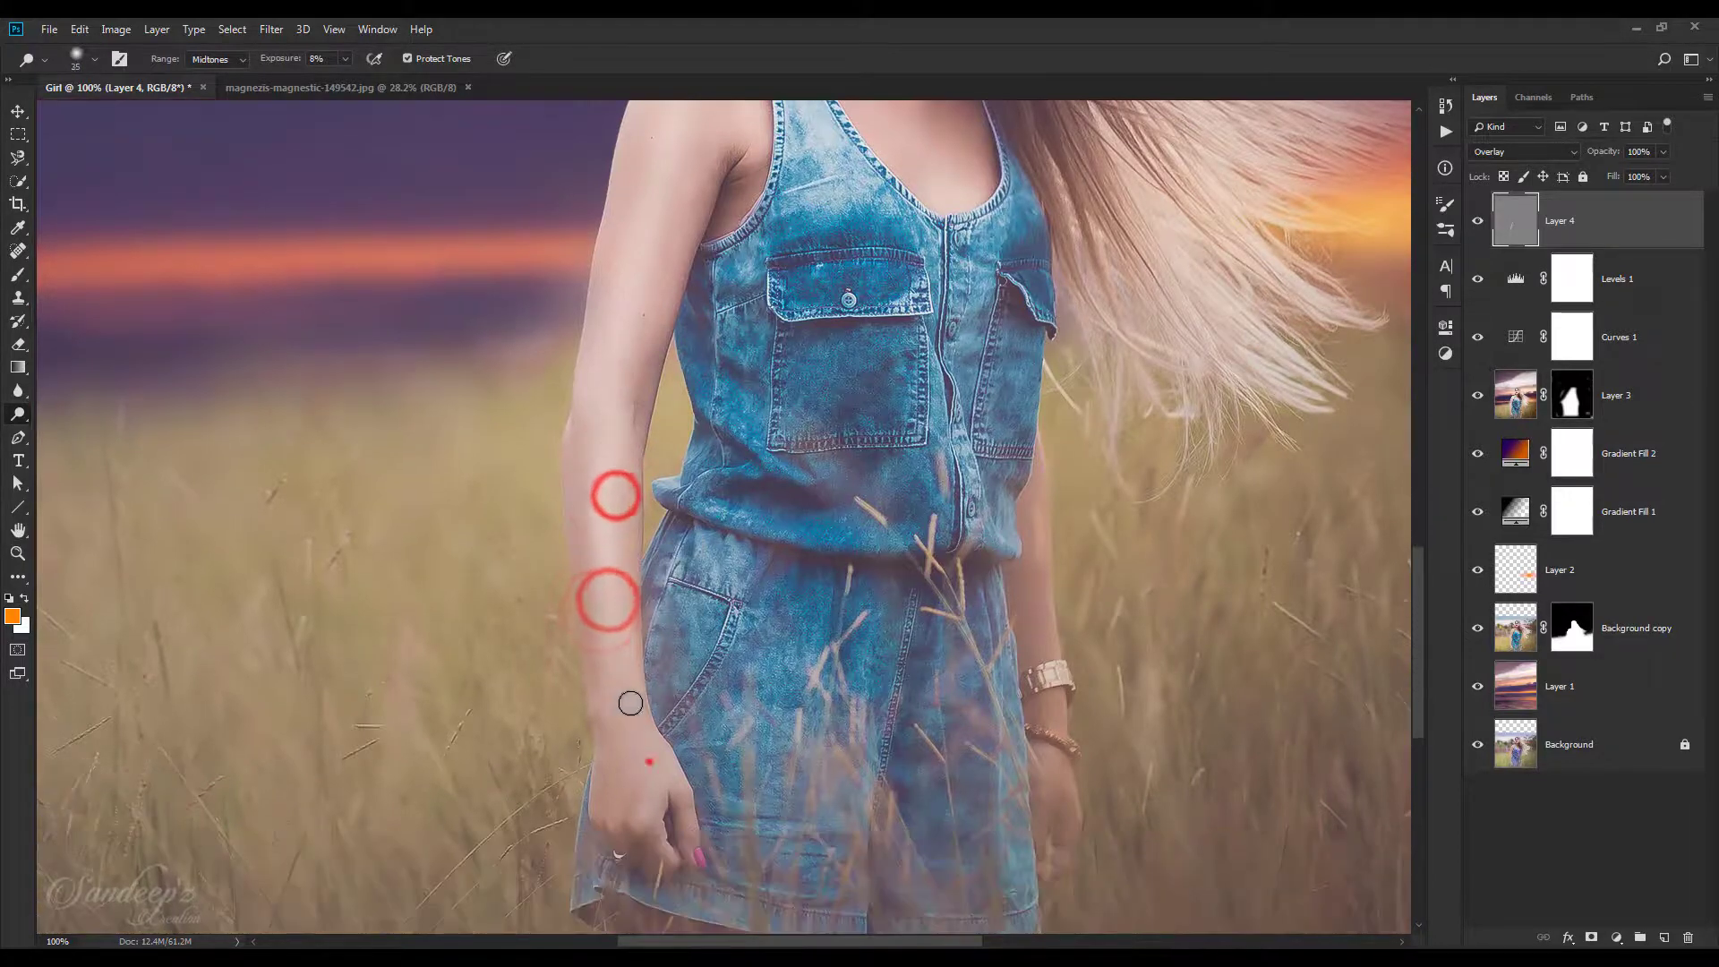
{"action": "left_click", "coordinate": [652, 763]}
{"action": "left_click", "coordinate": [676, 801]}
{"action": "left_click", "coordinate": [627, 788]}
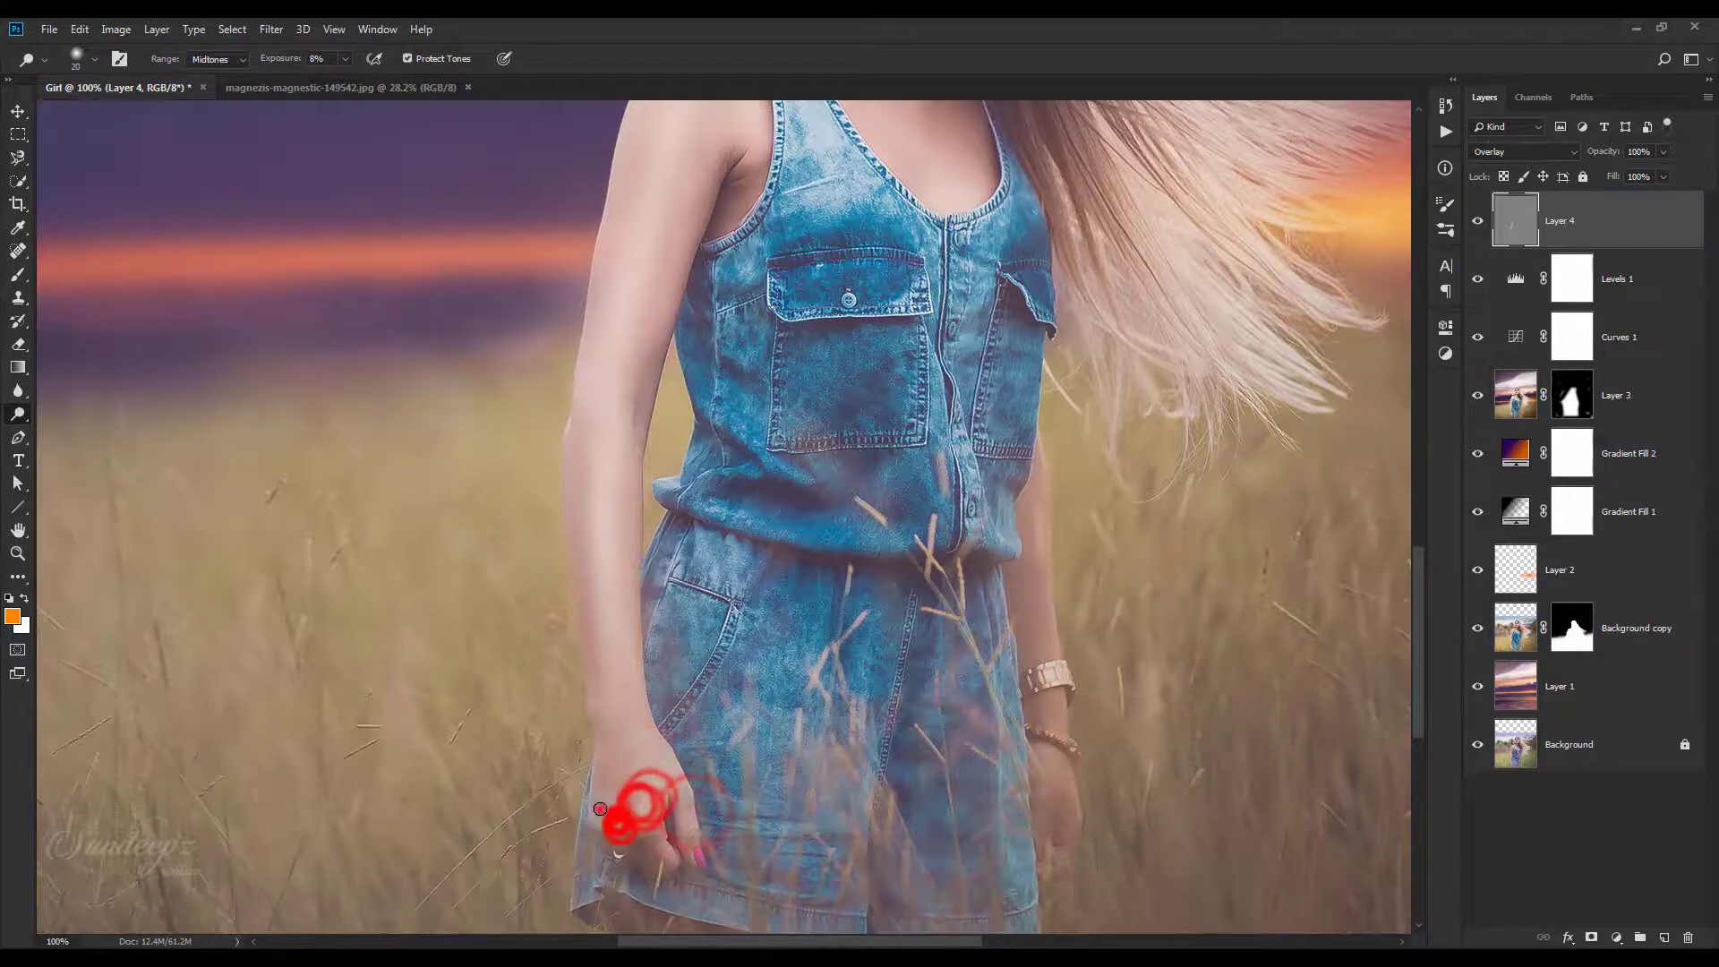
{"action": "left_click", "coordinate": [607, 719]}
{"action": "key", "text": "bracketright"}
{"action": "key", "text": "bracketright"}
{"action": "key", "text": "bracketright"}
{"action": "left_click", "coordinate": [602, 407]}
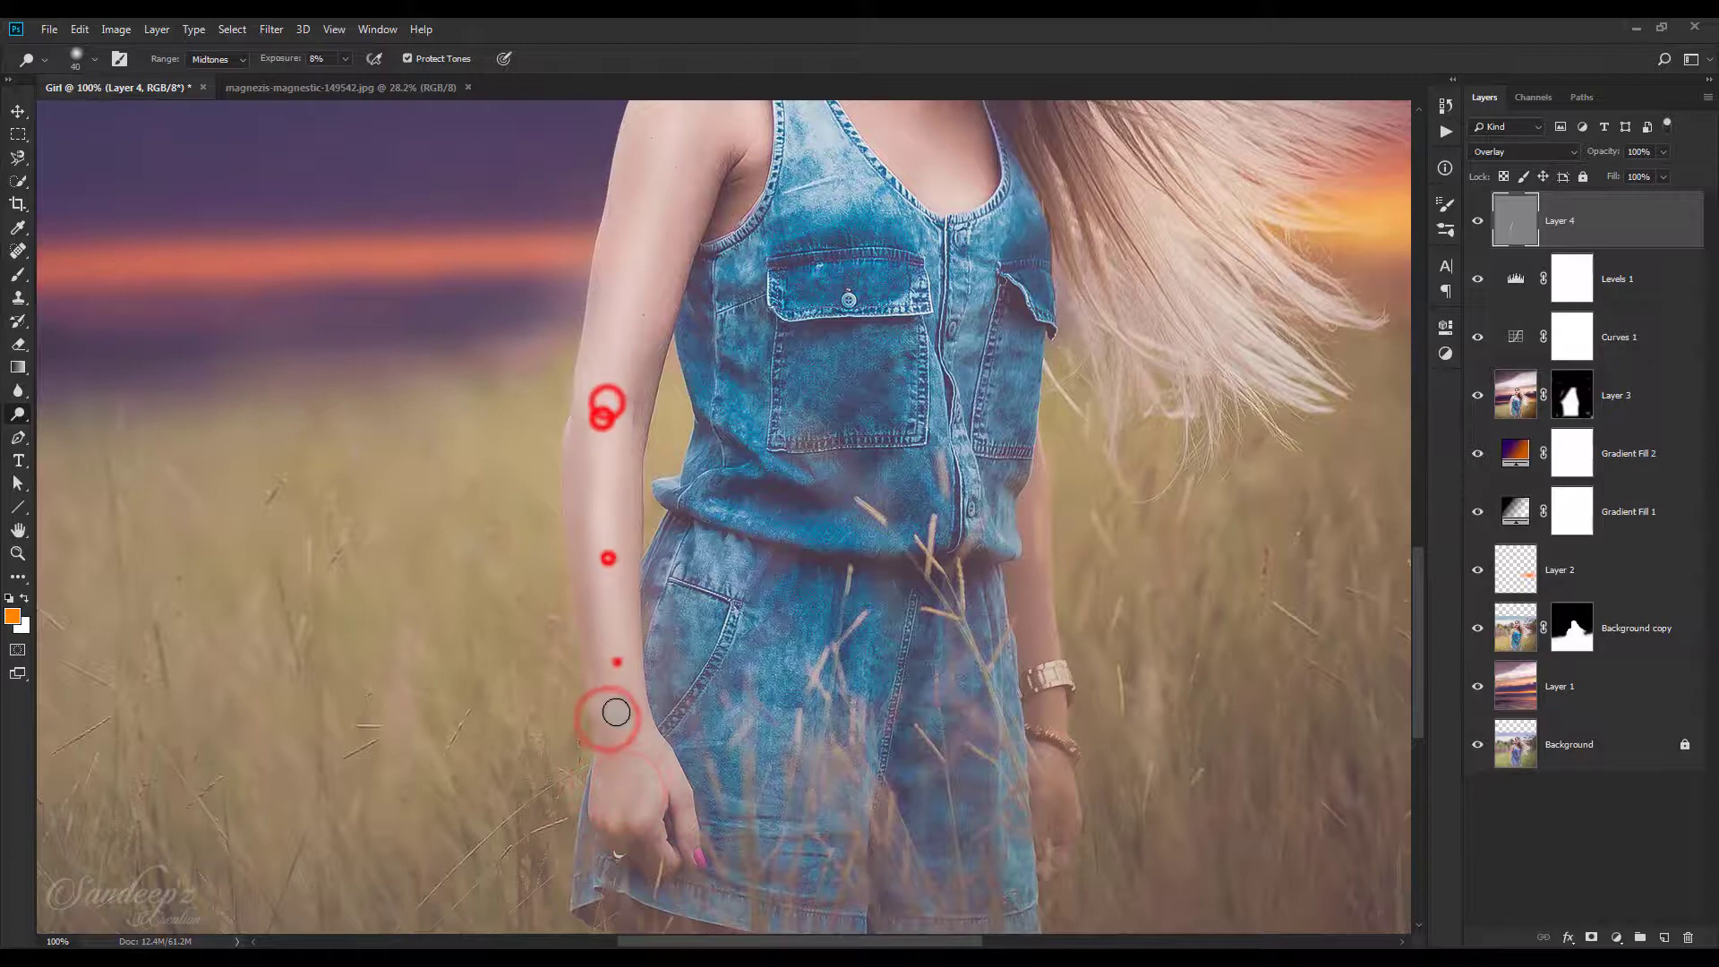
Brighten the denim across the chest, plus the lower arm, wrist and hip.
{"action": "scroll", "coordinate": [606, 627], "scroll_direction": "up", "scroll_amount": 4}
{"action": "key", "text": "bracketright"}
{"action": "key", "text": "bracketright"}
{"action": "key", "text": "bracketright"}
{"action": "left_click", "coordinate": [876, 309]}
{"action": "left_click", "coordinate": [956, 334]}
{"action": "left_click", "coordinate": [962, 372]}
{"action": "scroll", "coordinate": [1007, 548], "scroll_direction": "down", "scroll_amount": 2}
{"action": "key", "text": "bracketleft"}
{"action": "key", "text": "bracketleft"}
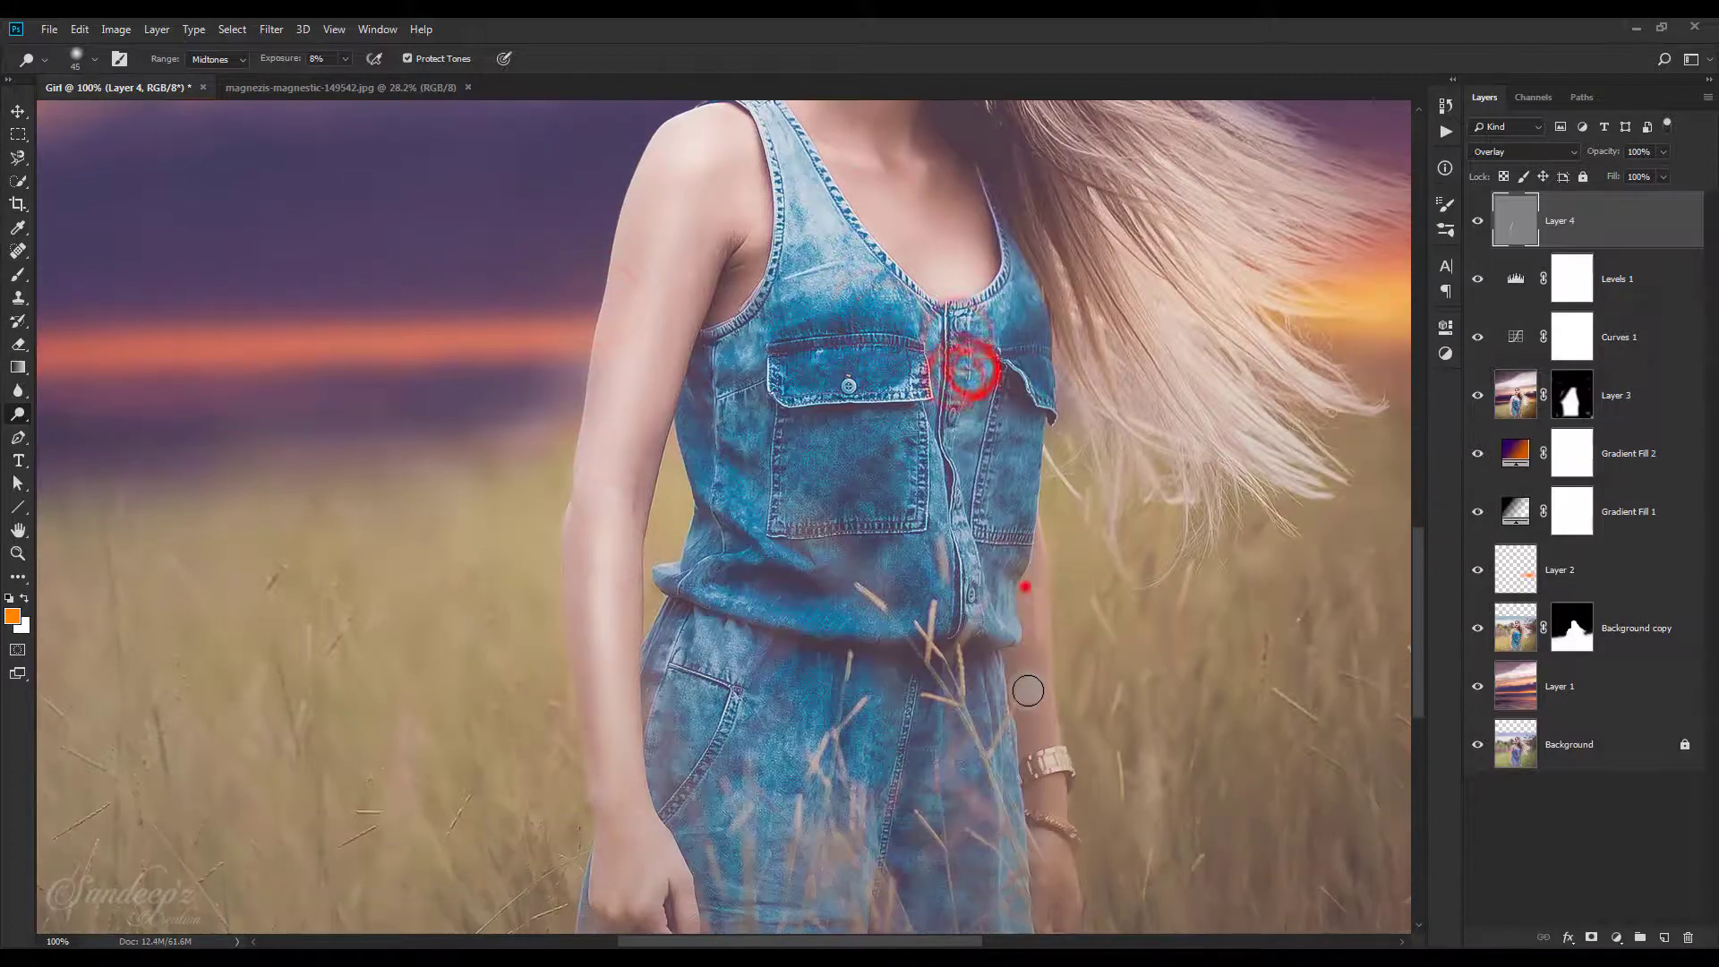
{"action": "left_click", "coordinate": [1024, 586]}
{"action": "left_click", "coordinate": [1025, 616]}
{"action": "scroll", "coordinate": [1031, 685], "scroll_direction": "down", "scroll_amount": 2}
{"action": "key", "text": "bracketleft"}
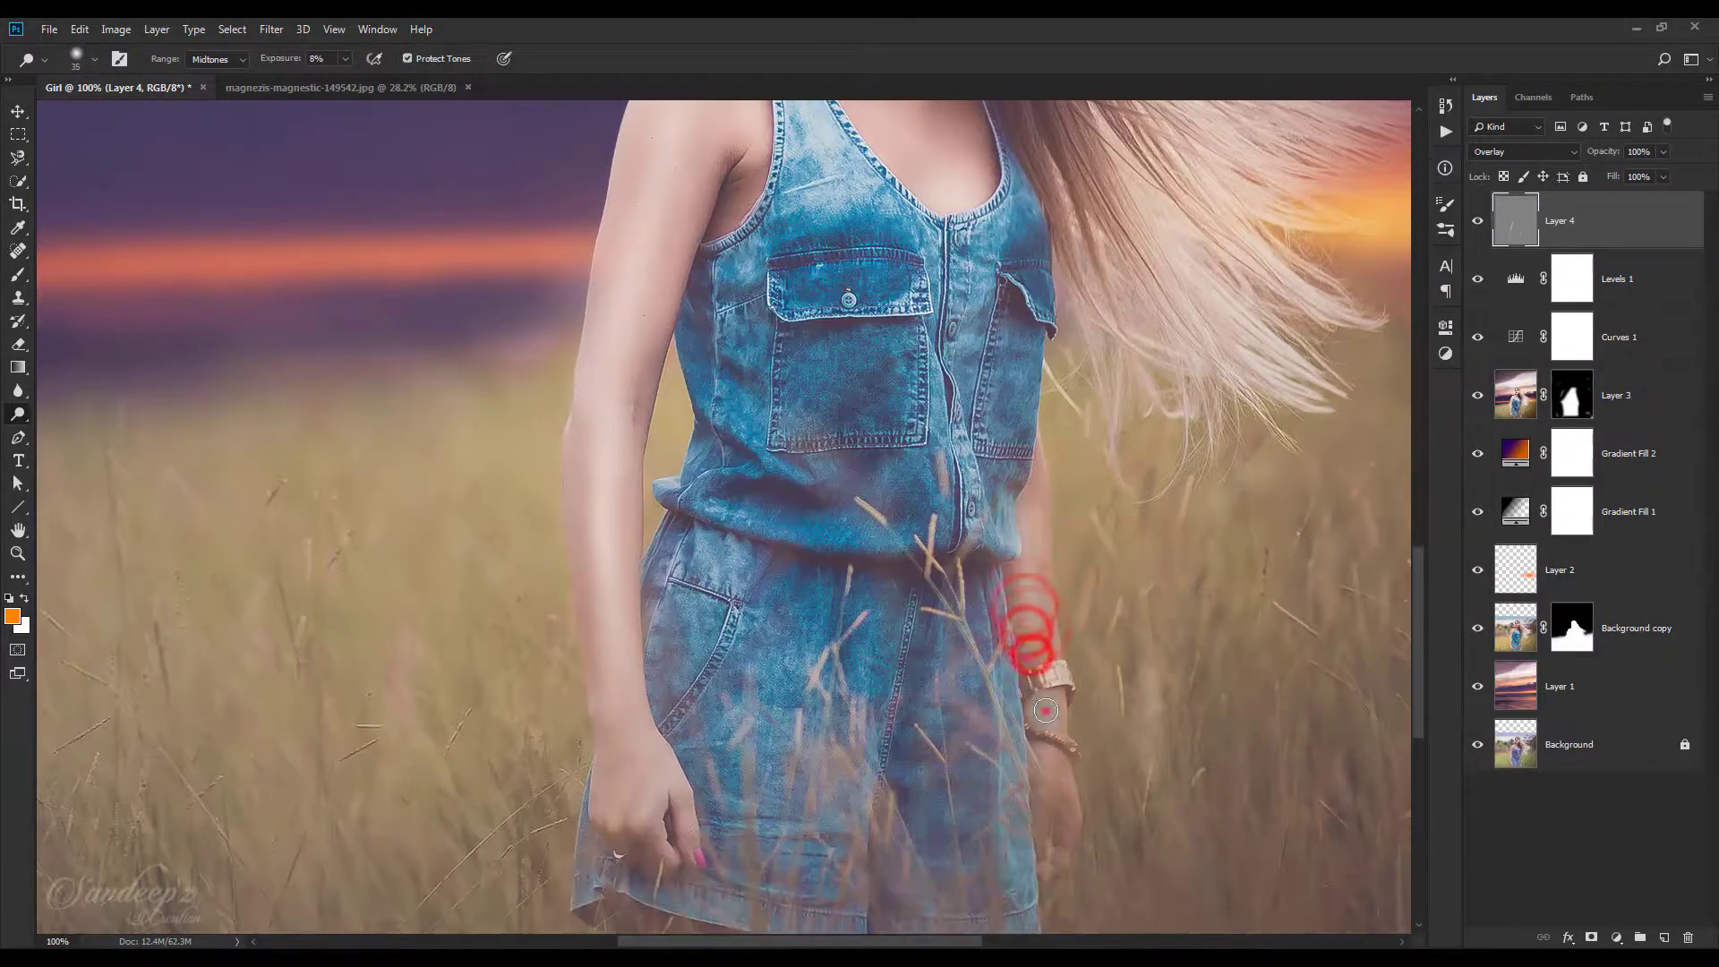
{"action": "left_click", "coordinate": [1044, 709]}
{"action": "left_click", "coordinate": [1065, 805]}
{"action": "left_click", "coordinate": [1036, 479]}
{"action": "left_click", "coordinate": [1030, 495]}
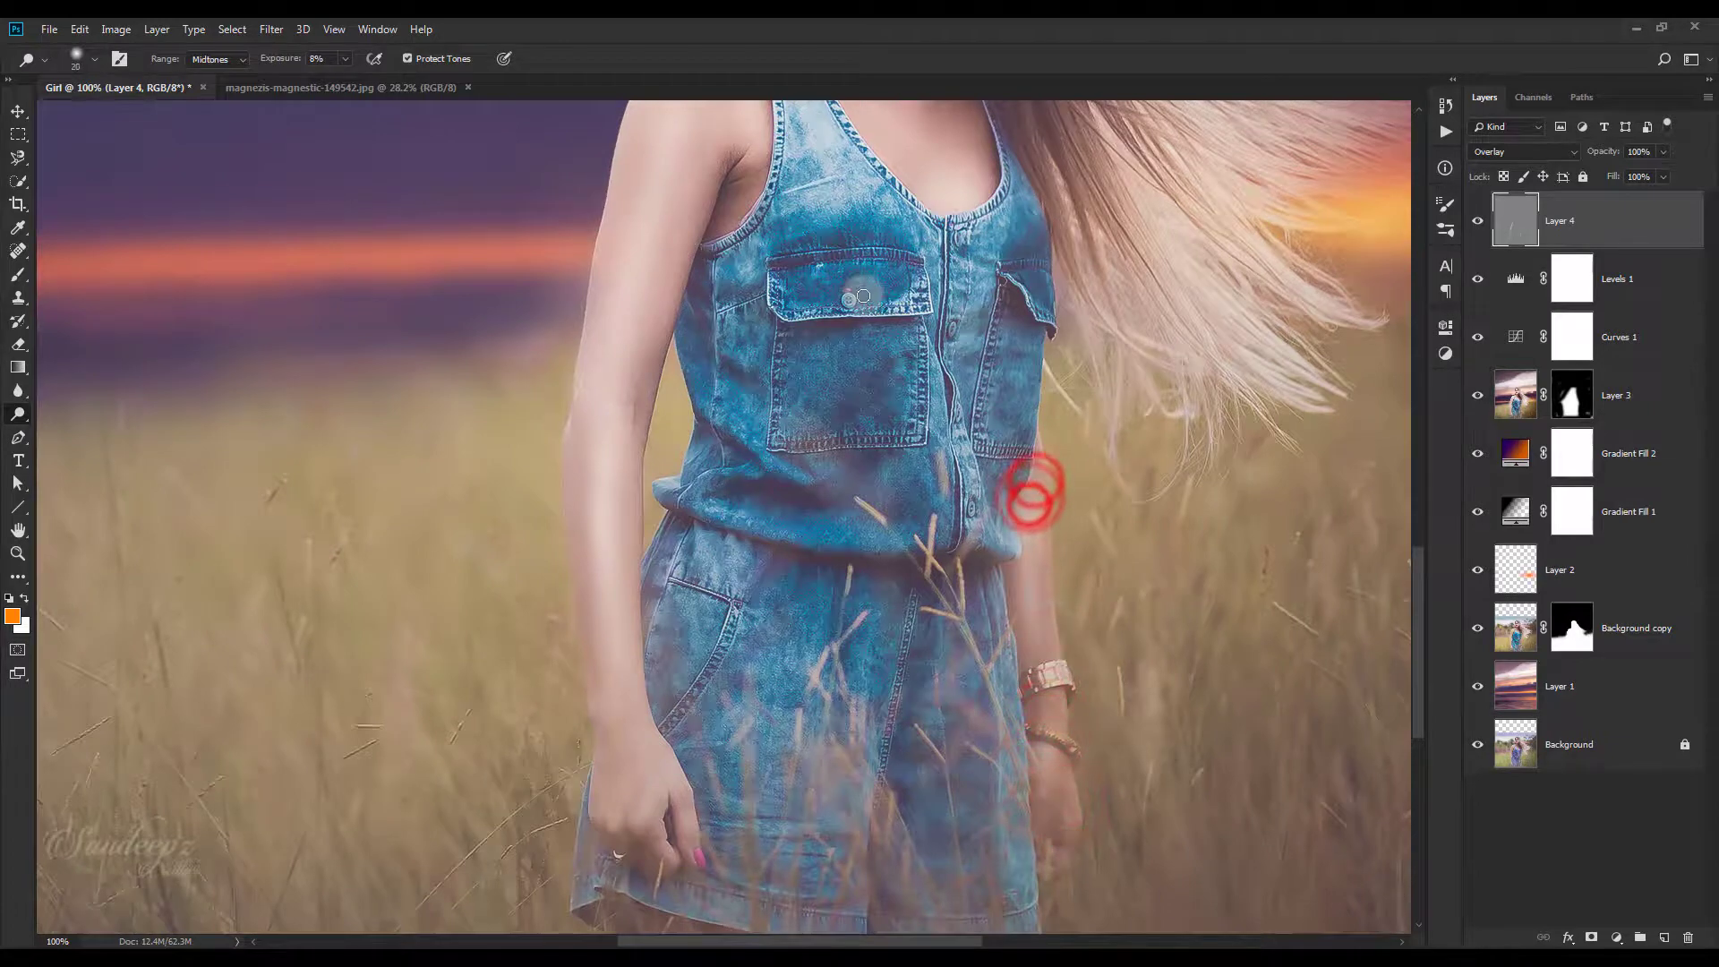
{"action": "scroll", "coordinate": [895, 403], "scroll_direction": "up", "scroll_amount": 2}
{"action": "key", "text": "bracketright"}
{"action": "key", "text": "bracketright"}
{"action": "key", "text": "bracketright"}
{"action": "left_click", "coordinate": [801, 280]}
{"action": "left_click", "coordinate": [822, 286]}
{"action": "scroll", "coordinate": [752, 382], "scroll_direction": "down", "scroll_amount": 1}
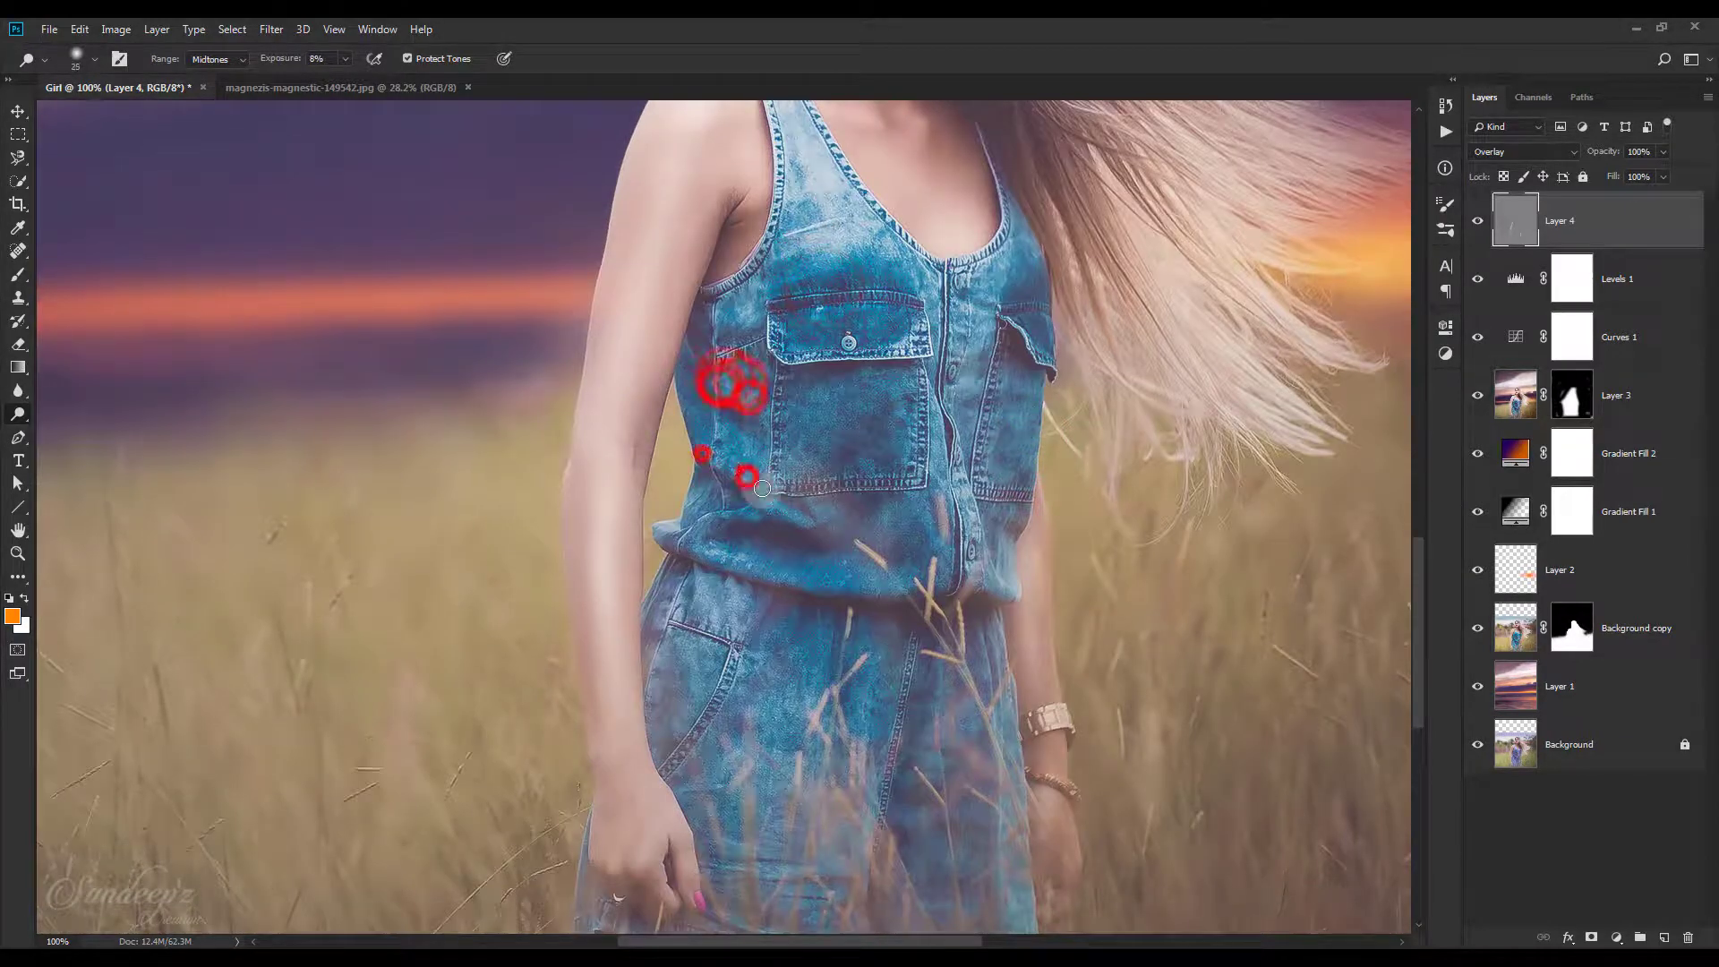
Add highlights along the dress waist, pocket seam and lower dress near her hand.
{"action": "mouse_move", "coordinate": [739, 510]}
{"action": "left_mouse_down"}
{"action": "mouse_move", "coordinate": [707, 546]}
{"action": "mouse_move", "coordinate": [761, 580]}
{"action": "left_mouse_up"}
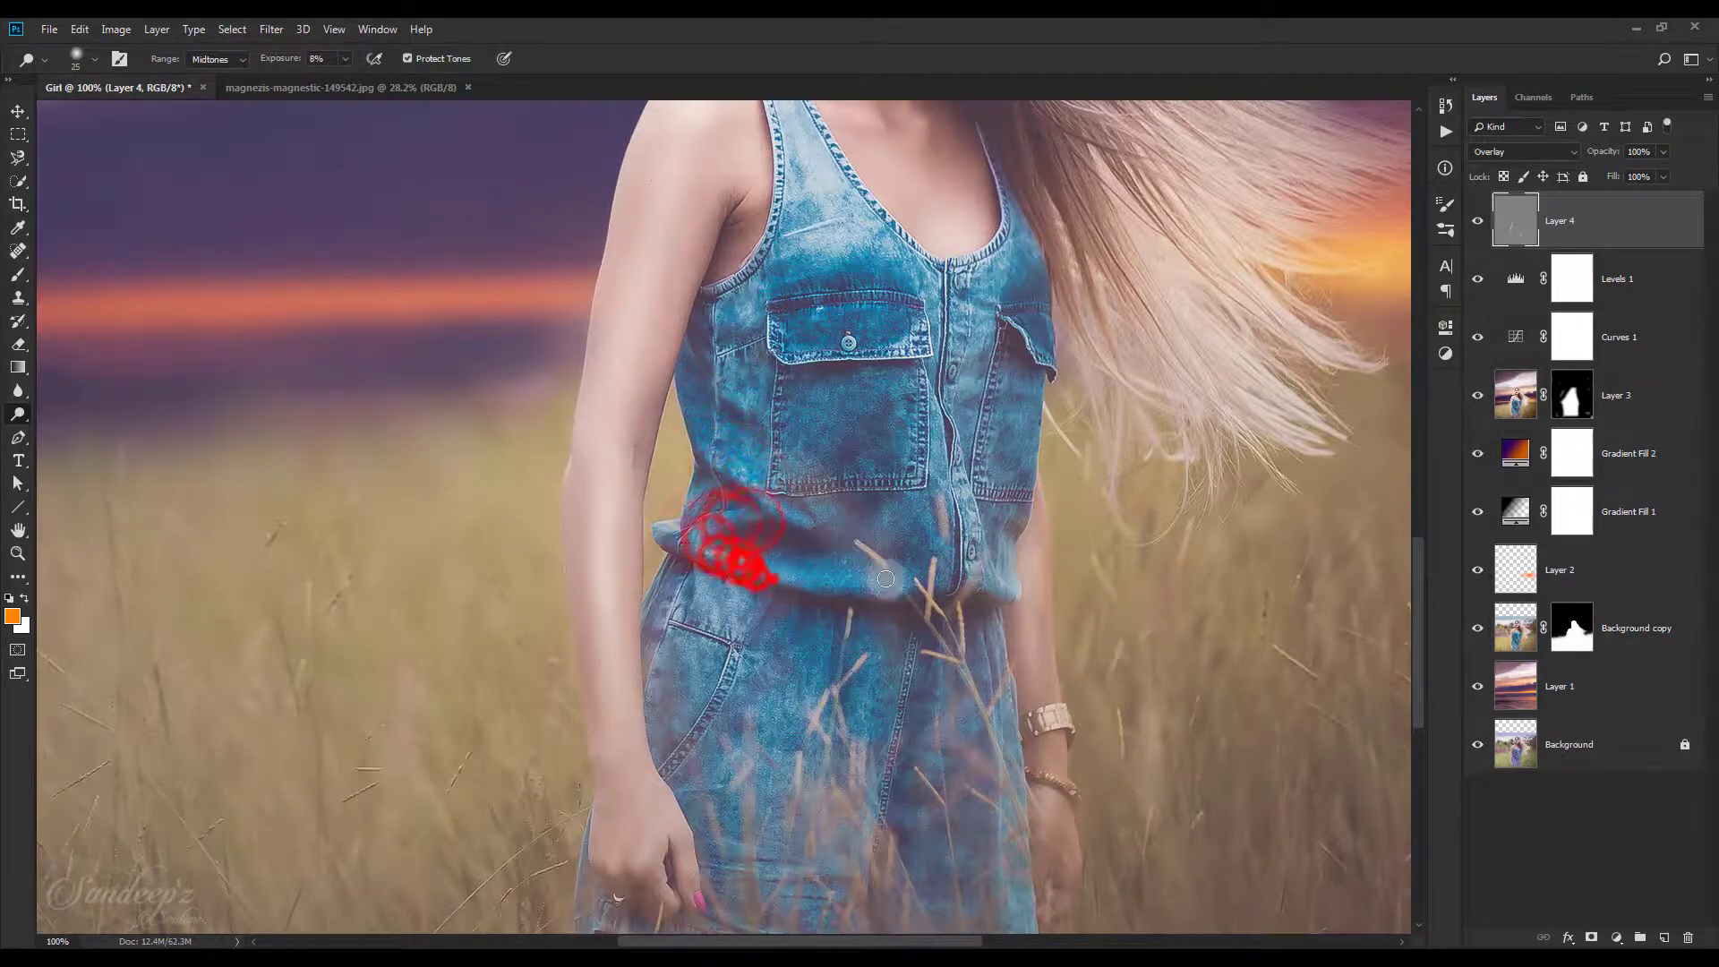
{"action": "left_click_drag", "start_coordinate": [885, 578], "coordinate": [962, 586]}
{"action": "left_click_drag", "start_coordinate": [900, 416], "coordinate": [952, 508]}
{"action": "mouse_move", "coordinate": [810, 483]}
{"action": "left_mouse_down"}
{"action": "mouse_move", "coordinate": [819, 514]}
{"action": "mouse_move", "coordinate": [690, 537]}
{"action": "mouse_move", "coordinate": [720, 548]}
{"action": "left_mouse_up"}
{"action": "scroll", "coordinate": [690, 537], "scroll_direction": "down", "scroll_amount": 2}
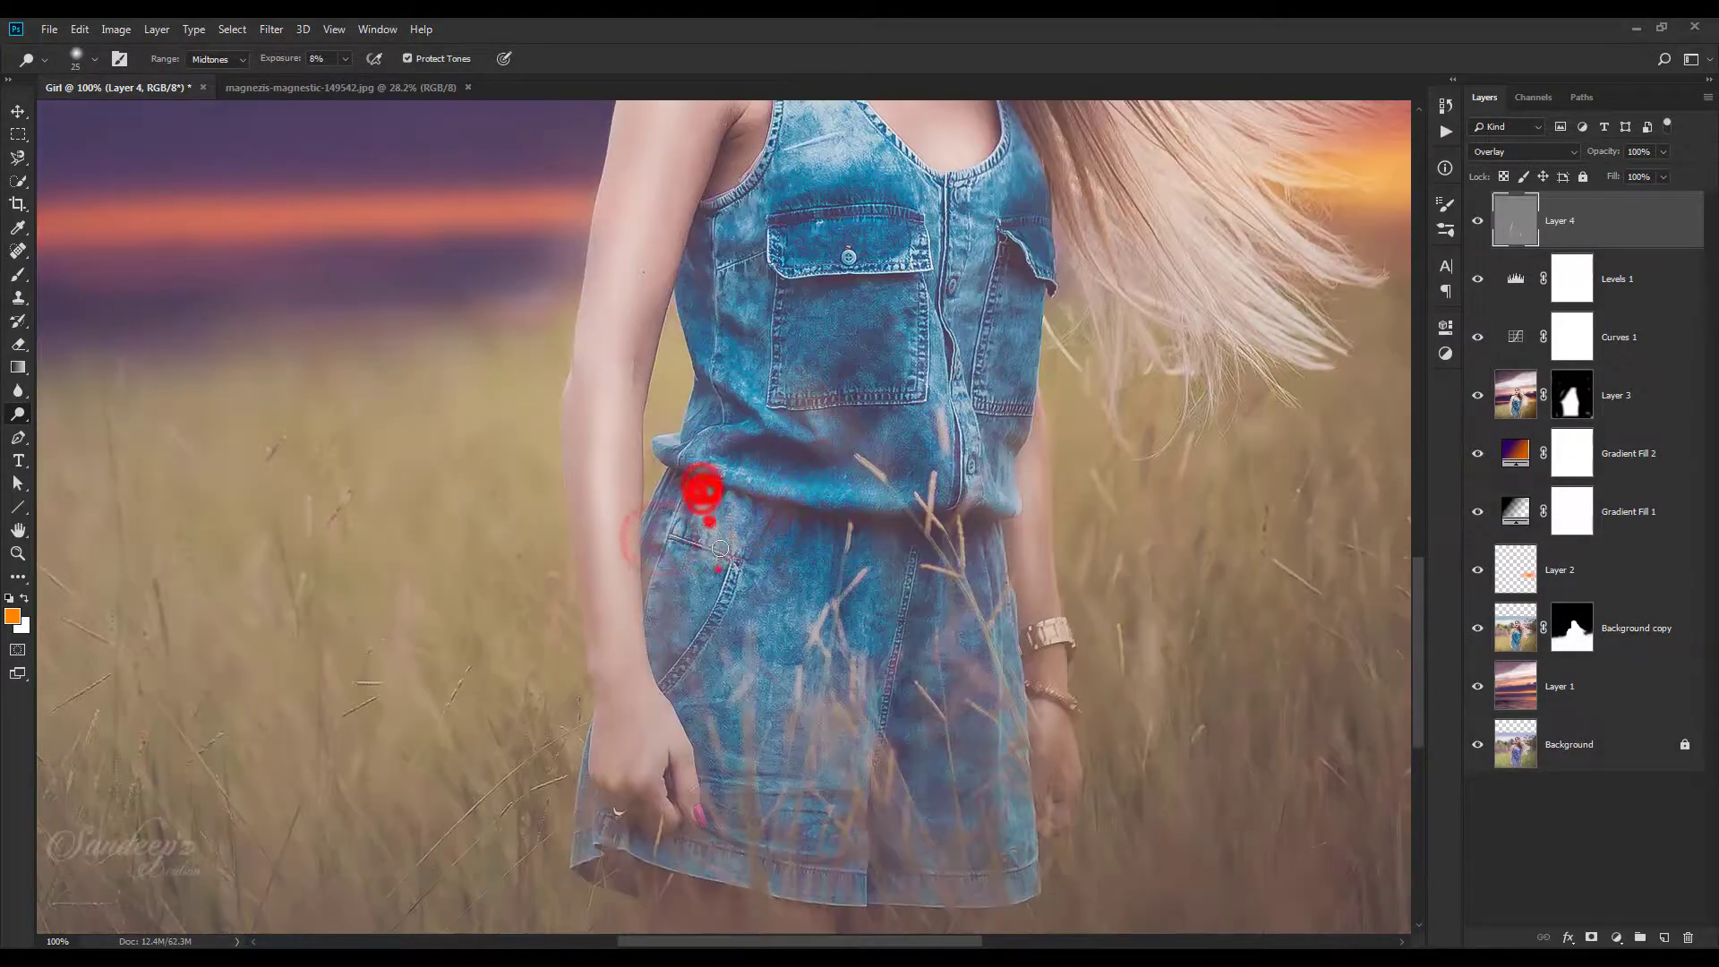
{"action": "scroll", "coordinate": [720, 548], "scroll_direction": "down", "scroll_amount": 2}
{"action": "key", "text": "bracketleft"}
{"action": "key", "text": "bracketleft"}
{"action": "mouse_move", "coordinate": [712, 649]}
{"action": "left_mouse_down"}
{"action": "mouse_move", "coordinate": [806, 743]}
{"action": "mouse_move", "coordinate": [860, 736]}
{"action": "left_mouse_up"}
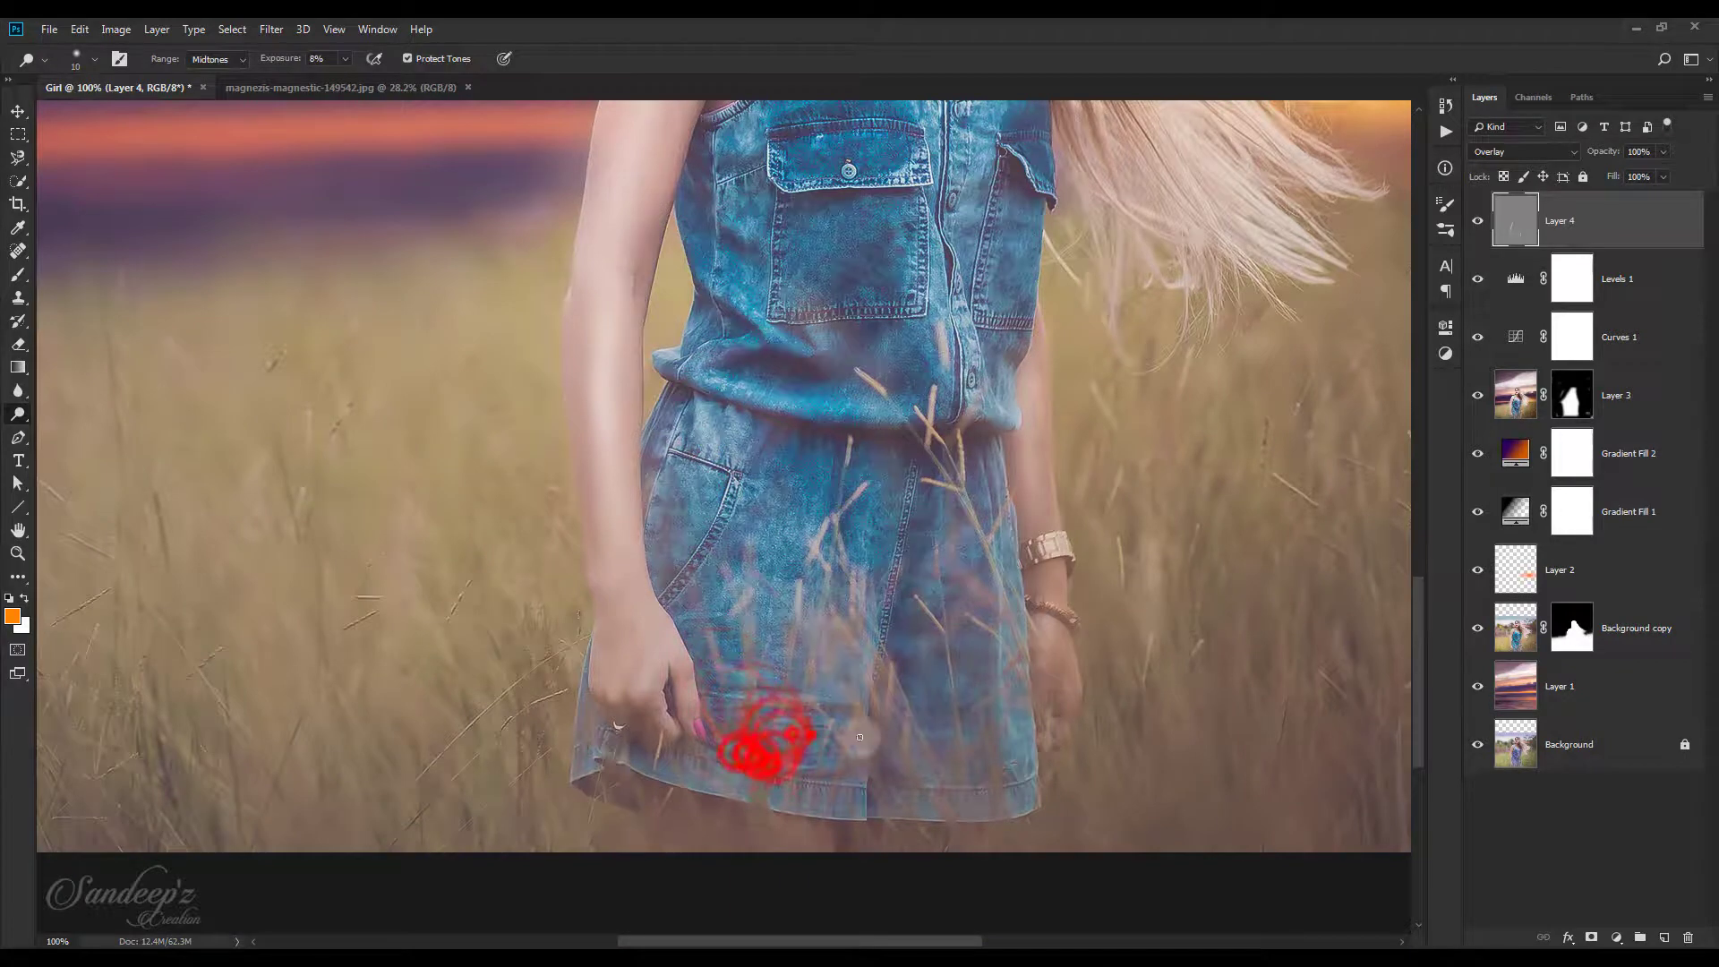
{"action": "key", "text": "bracketright"}
{"action": "key", "text": "bracketright"}
{"action": "mouse_move", "coordinate": [904, 582]}
{"action": "left_mouse_down"}
{"action": "mouse_move", "coordinate": [949, 596]}
{"action": "mouse_move", "coordinate": [913, 644]}
{"action": "mouse_move", "coordinate": [962, 667]}
{"action": "mouse_move", "coordinate": [998, 716]}
{"action": "left_mouse_up"}
{"action": "key", "text": "bracketleft"}
{"action": "key", "text": "bracketleft"}
{"action": "mouse_move", "coordinate": [980, 461]}
{"action": "left_mouse_down"}
{"action": "mouse_move", "coordinate": [976, 520]}
{"action": "mouse_move", "coordinate": [996, 525]}
{"action": "left_mouse_up"}
Dab a final cheek highlight, toggle Layer 4 to compare, and stamp visible layers into Layer 5.
{"action": "key", "text": "ctrl+minus"}
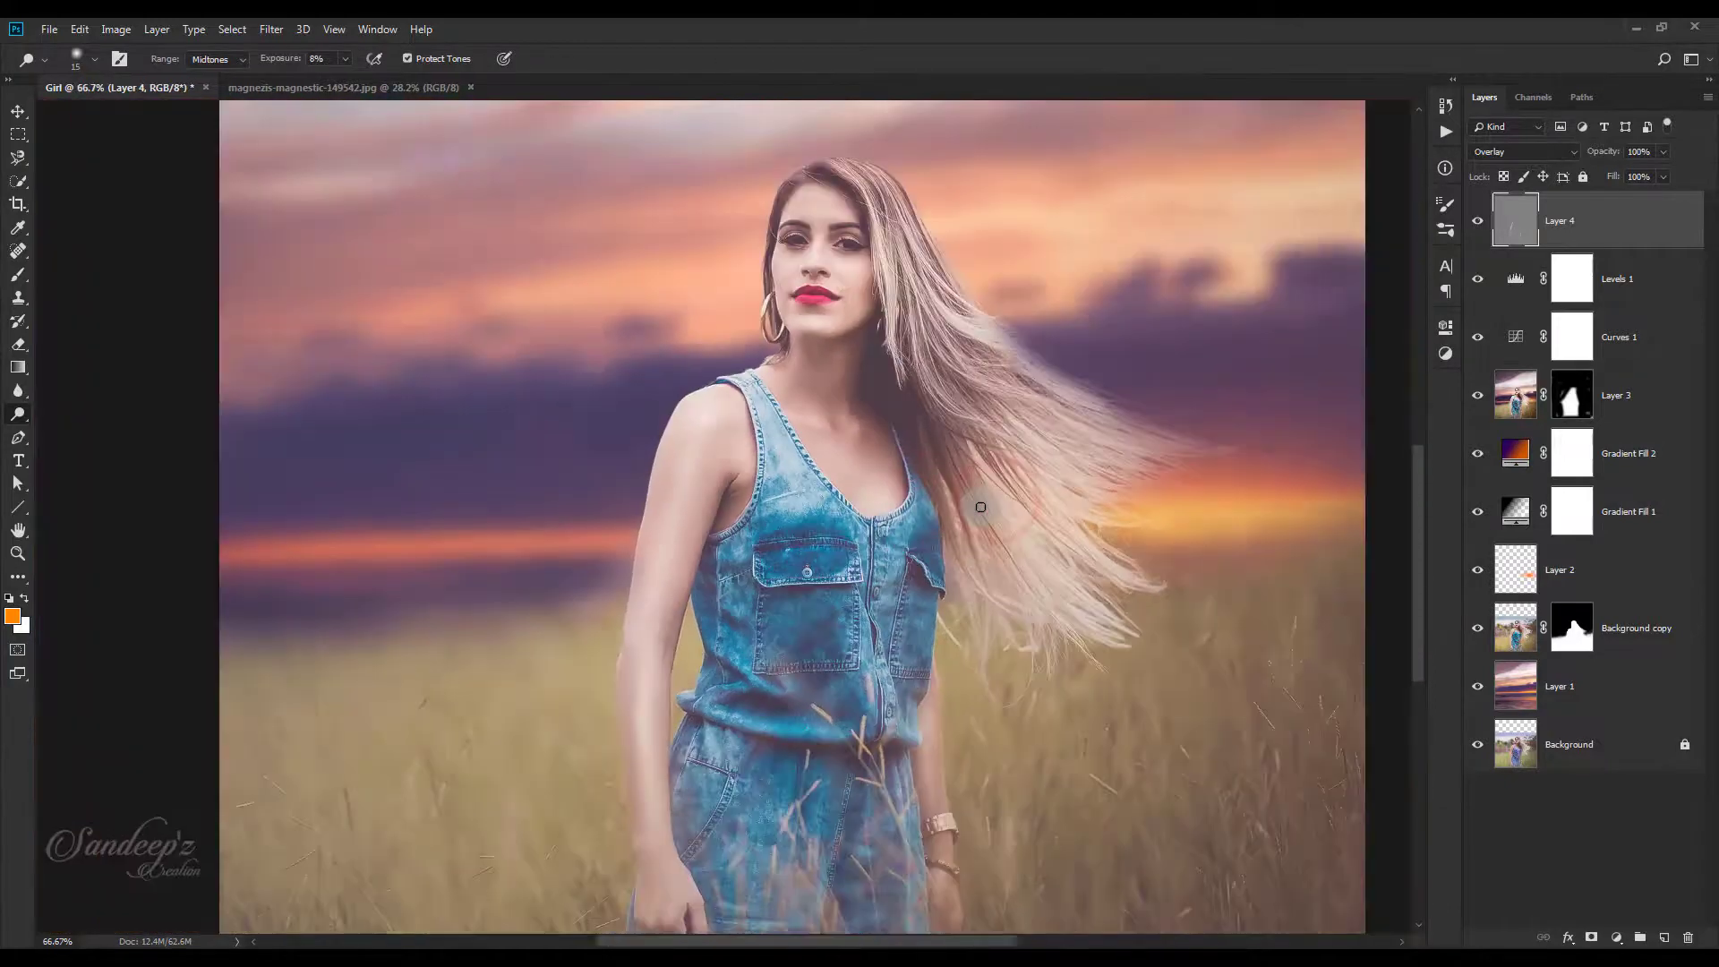
{"action": "key", "text": "ctrl+minus"}
{"action": "key", "text": "bracketright"}
{"action": "key", "text": "bracketright"}
{"action": "key", "text": "bracketright"}
{"action": "left_click", "coordinate": [834, 348]}
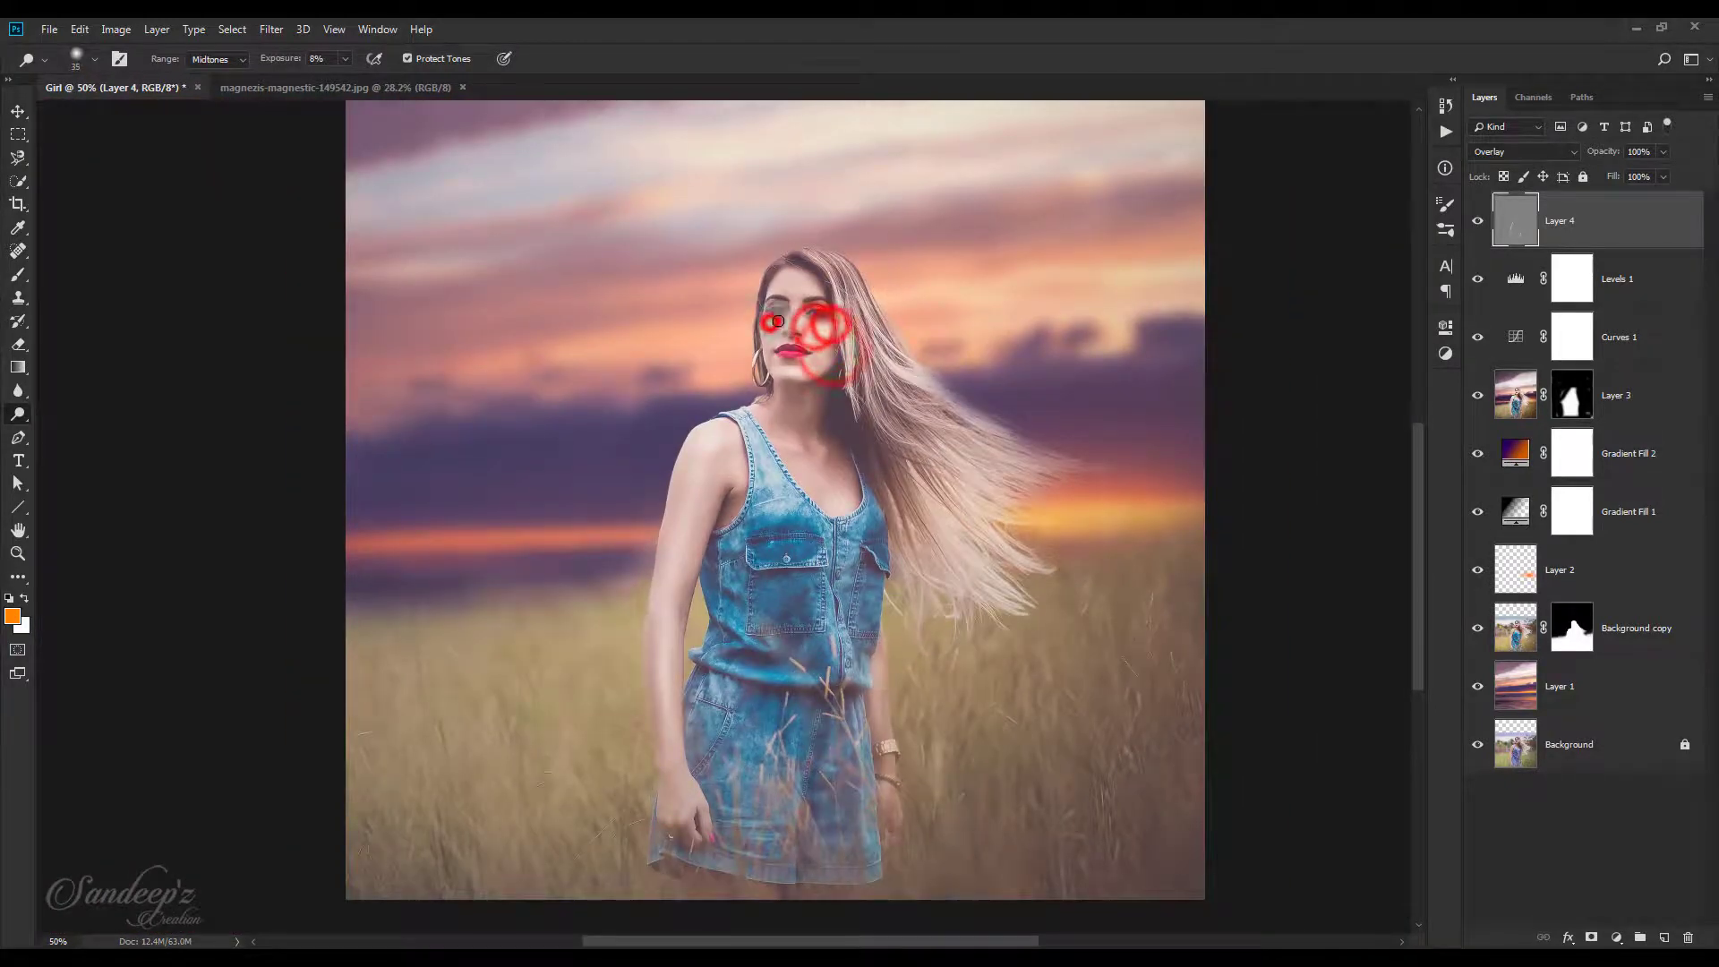
{"action": "left_click", "coordinate": [1476, 223]}
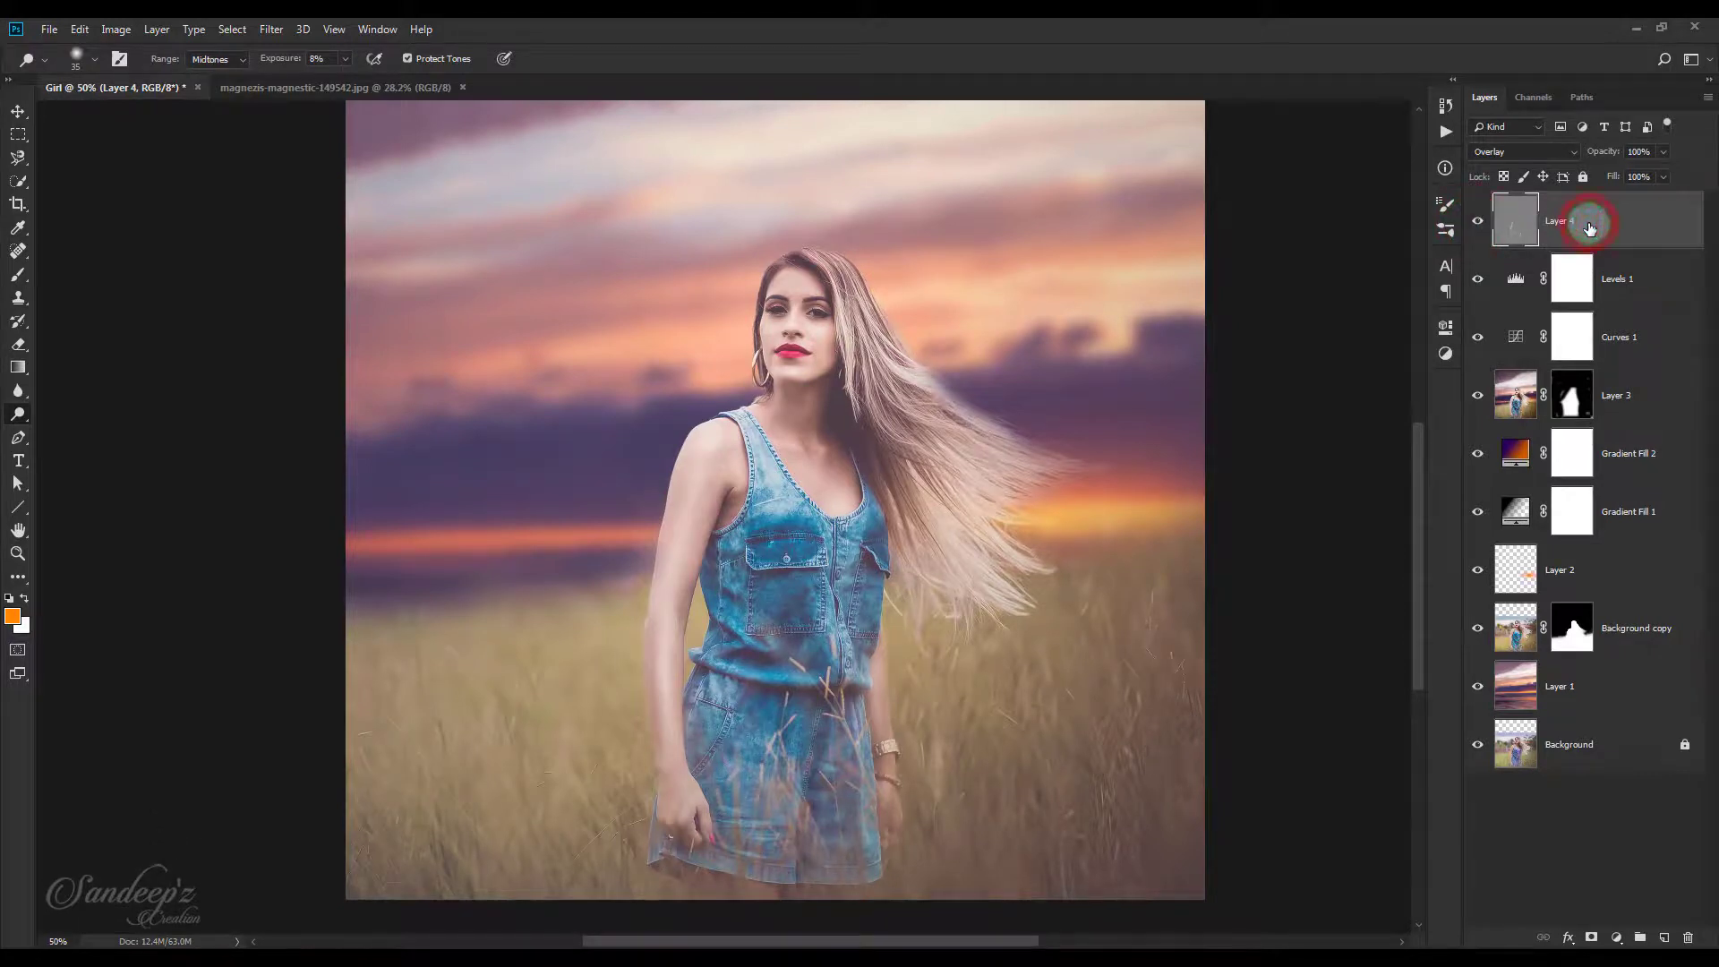
{"action": "key", "text": "ctrl+shift+alt+e"}
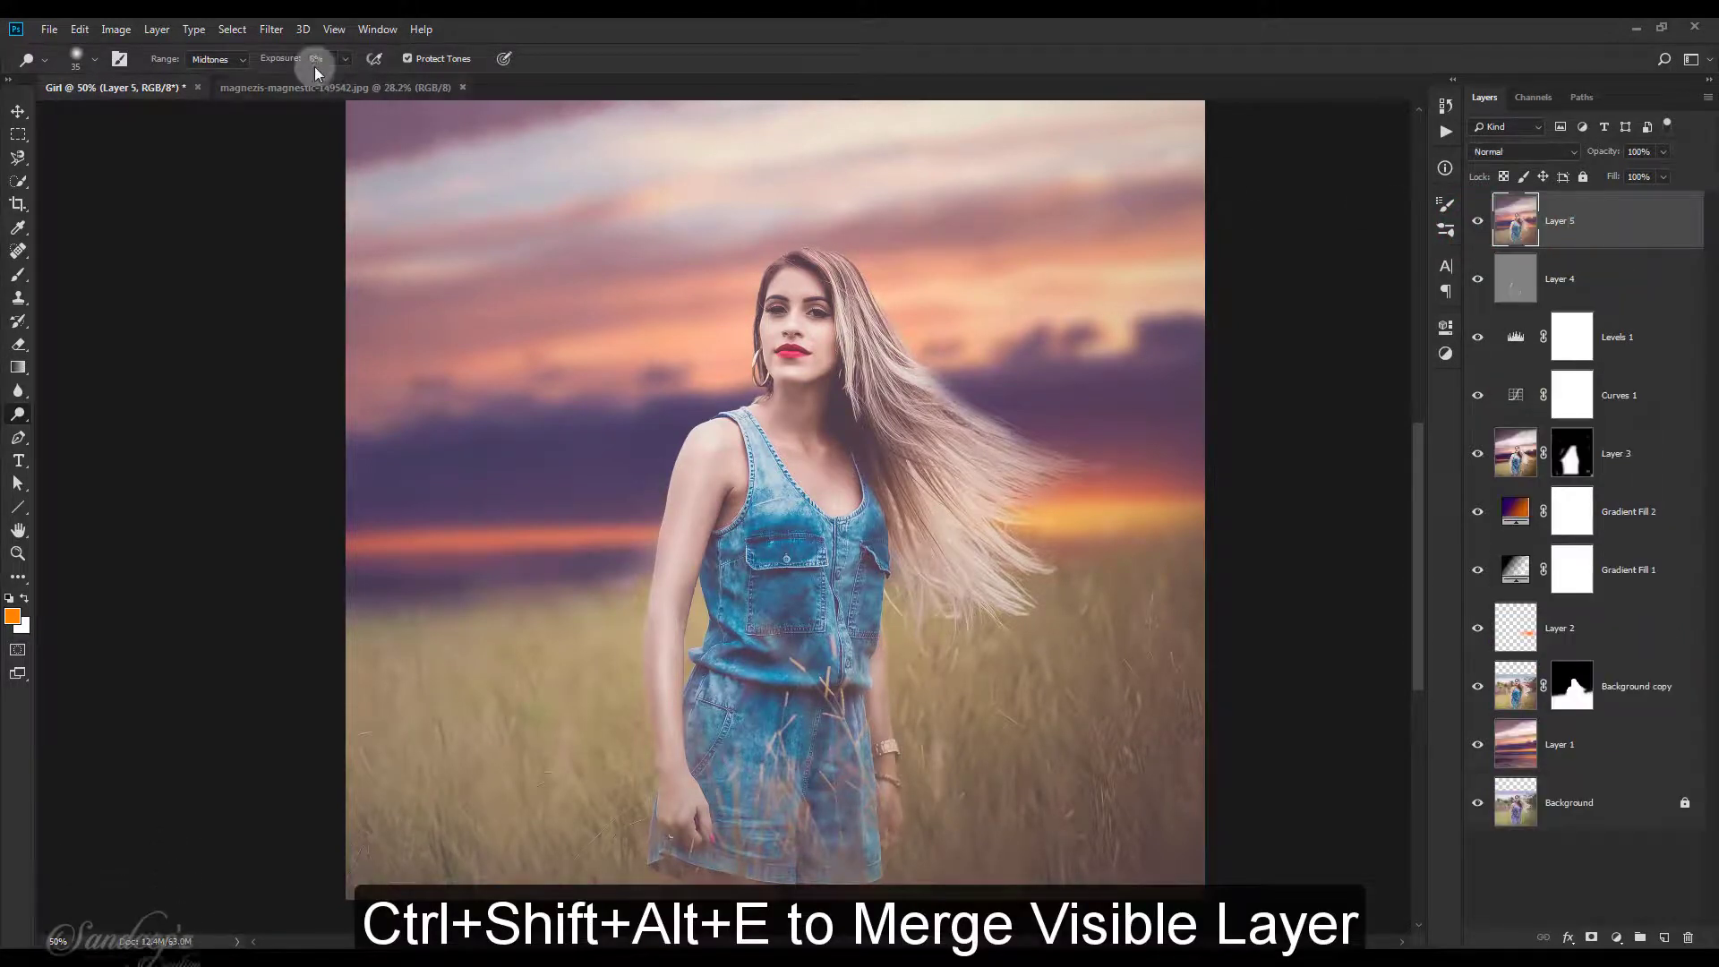
{"action": "left_click", "coordinate": [272, 29]}
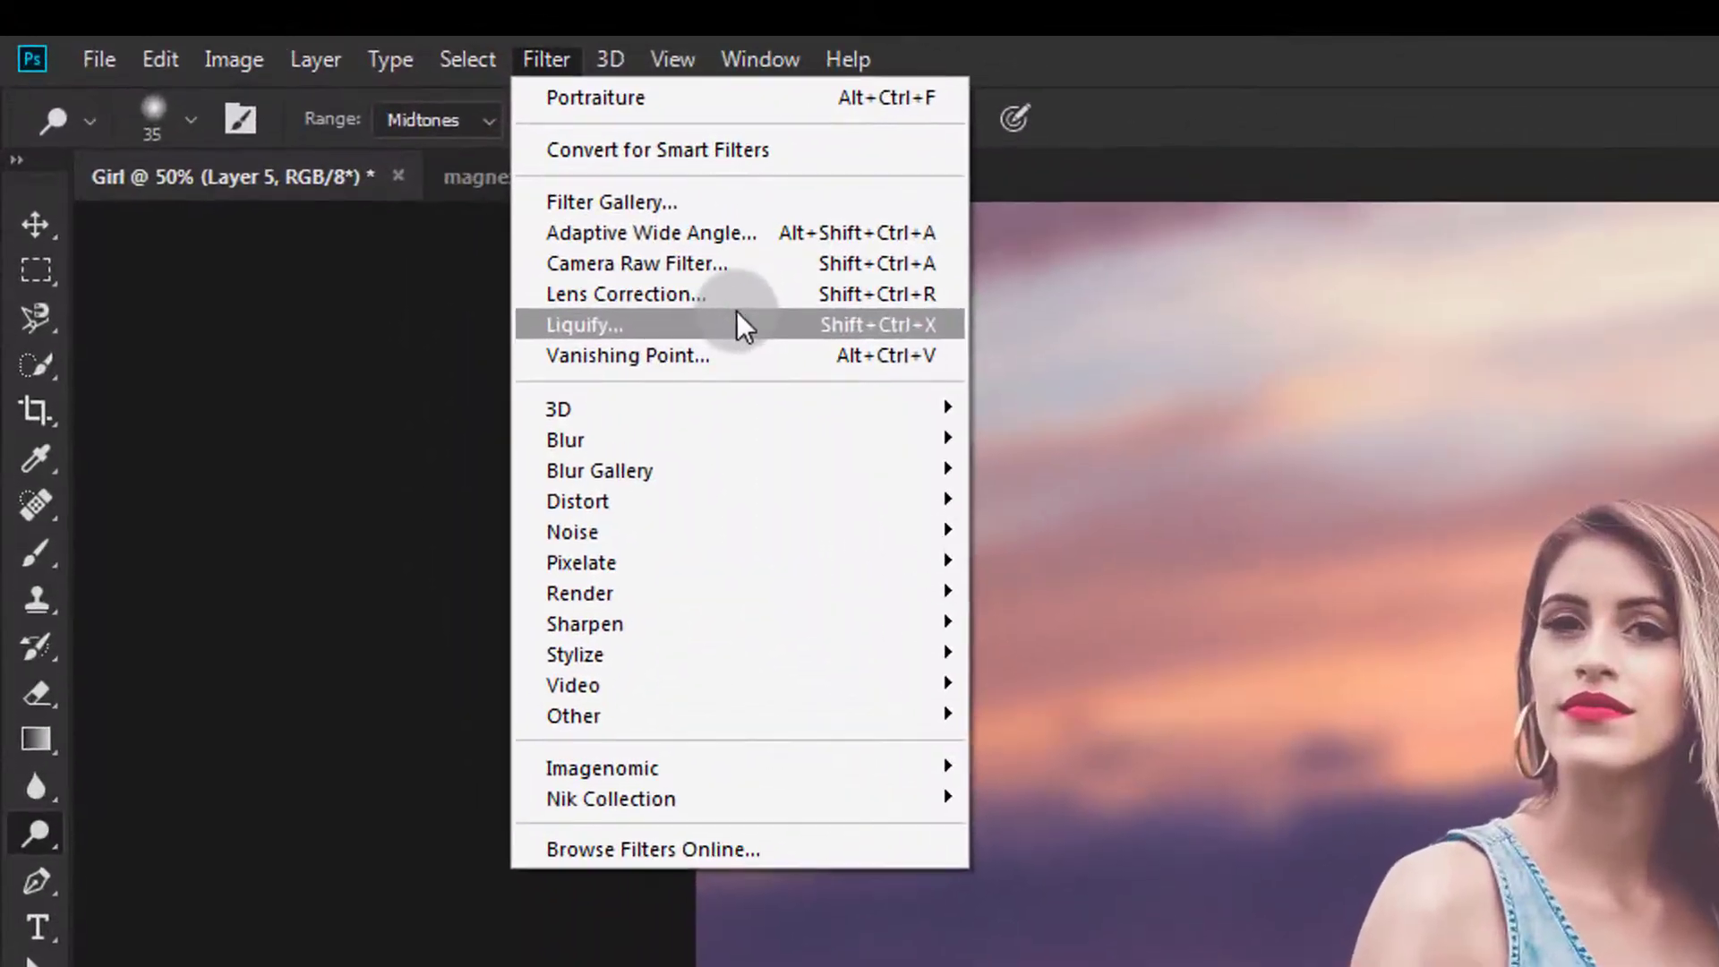
In Liquify, push the left cheek contour inward with a size-45 Forward Warp brush.
{"action": "left_click", "coordinate": [358, 164]}
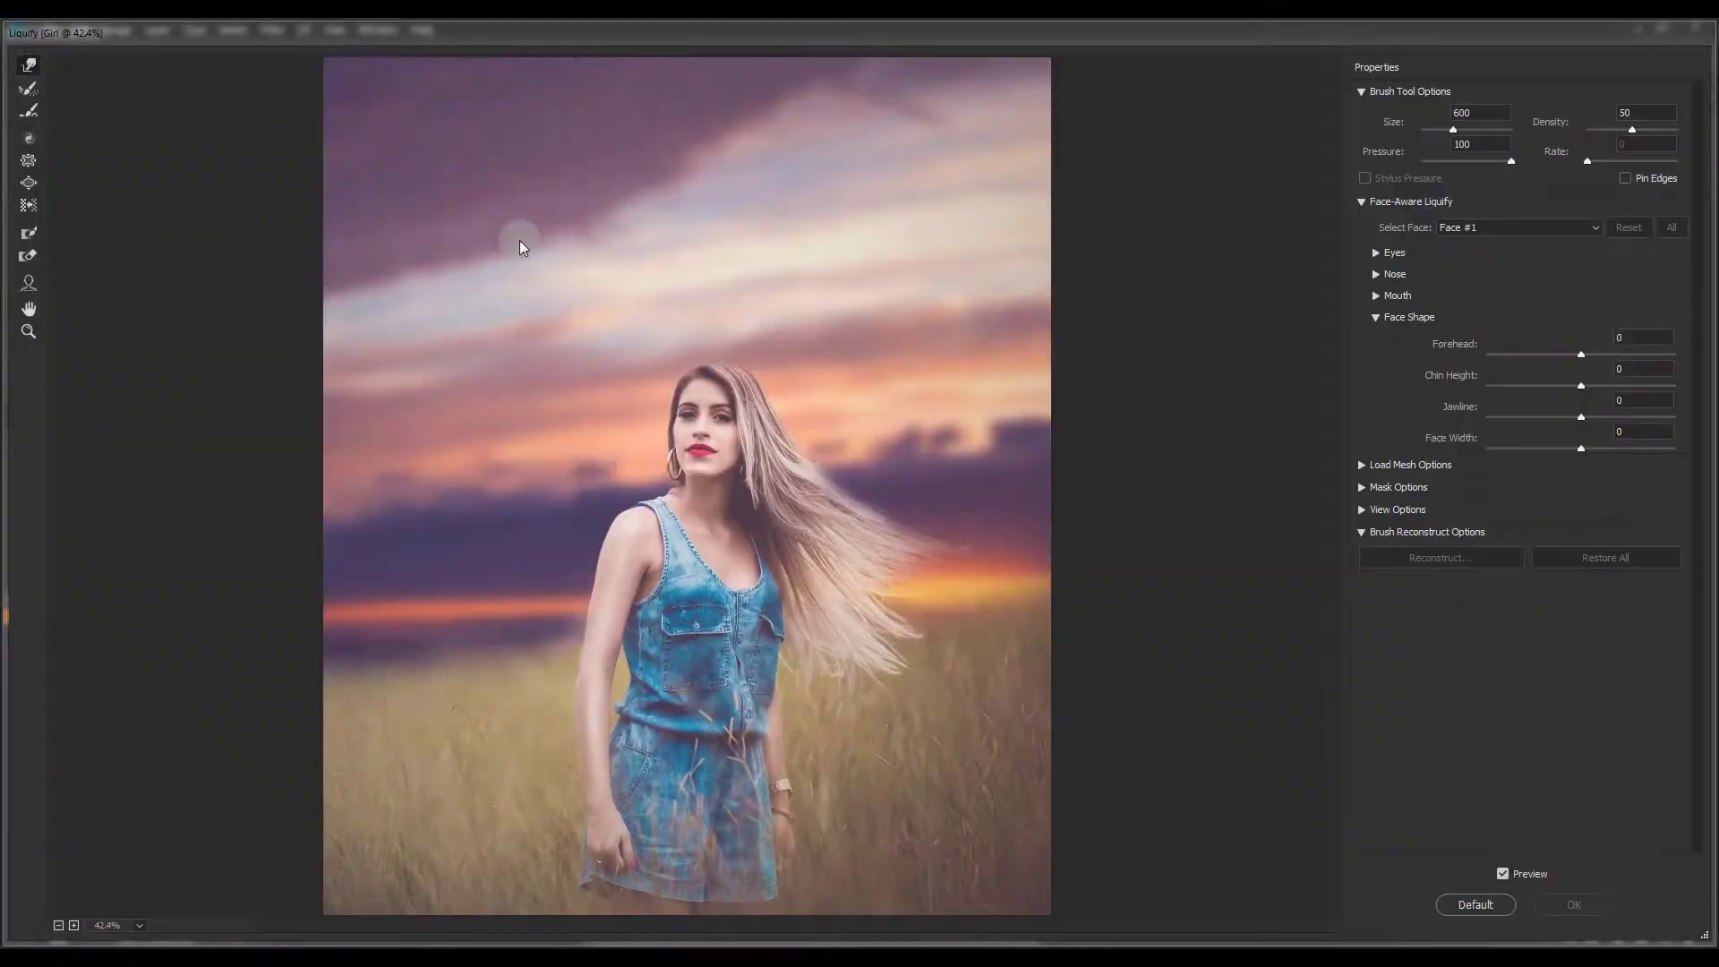
{"action": "key", "text": "ctrl+plus"}
{"action": "key", "text": "ctrl+plus"}
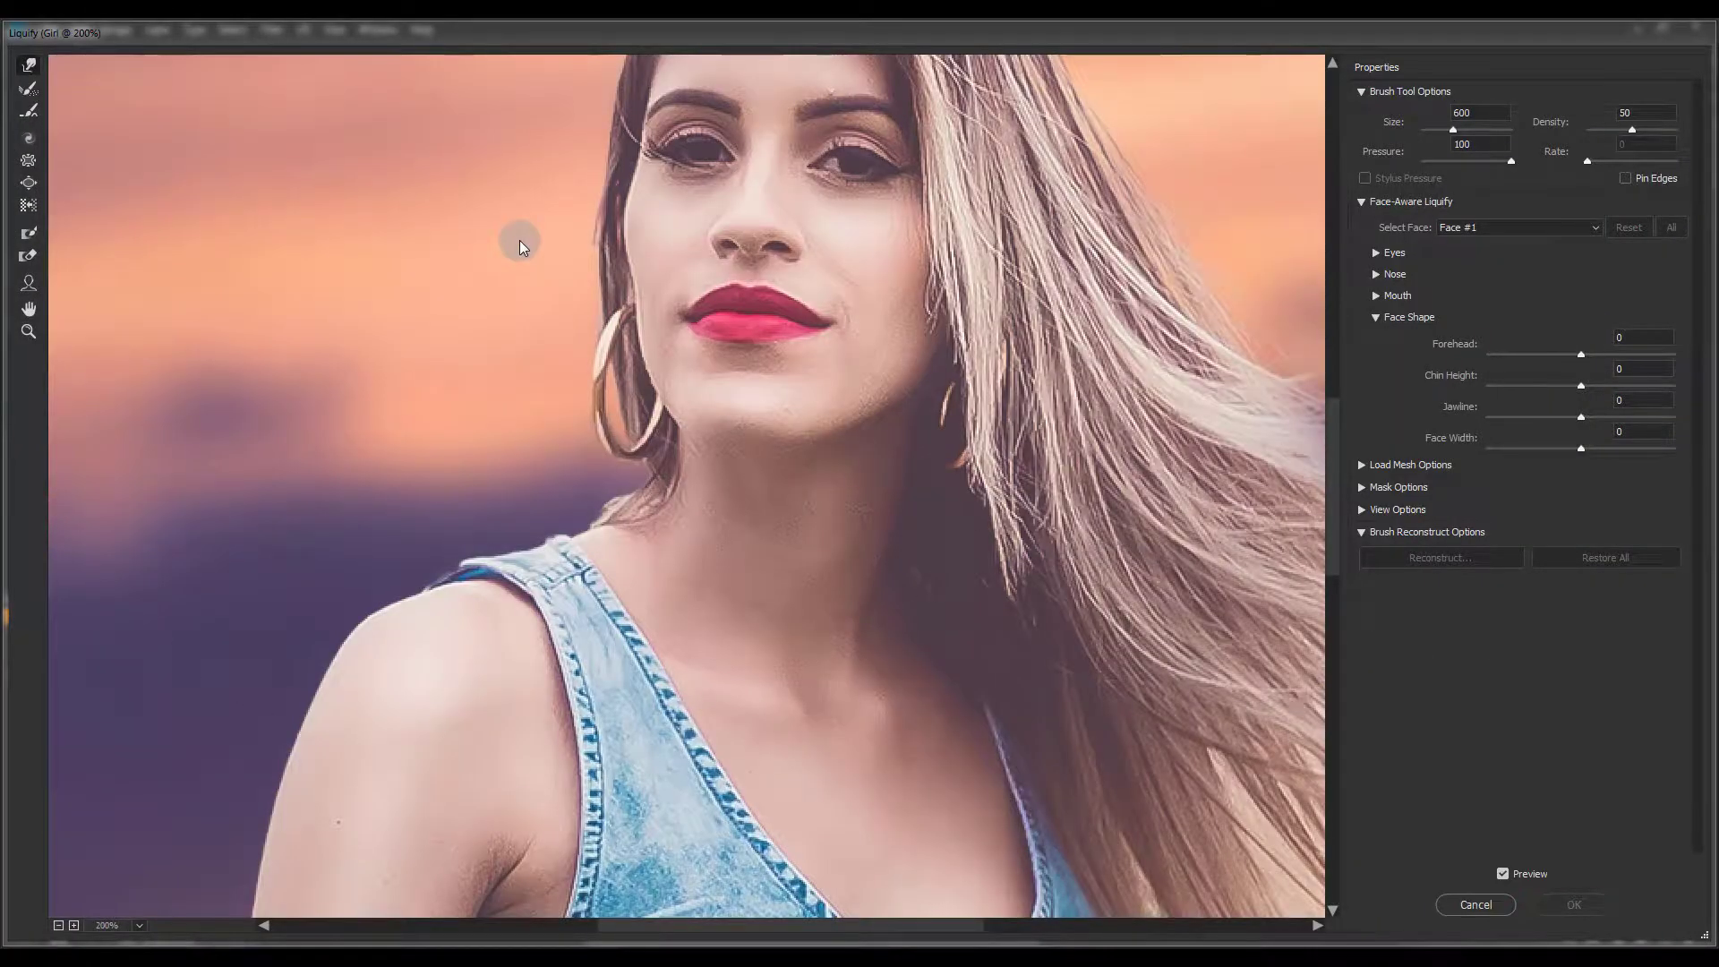
{"action": "left_click_drag", "start_coordinate": [517, 282], "coordinate": [492, 457]}
{"action": "key", "text": "bracketleft"}
{"action": "key", "text": "bracketleft"}
{"action": "key", "text": "bracketleft"}
{"action": "key", "text": "bracketleft"}
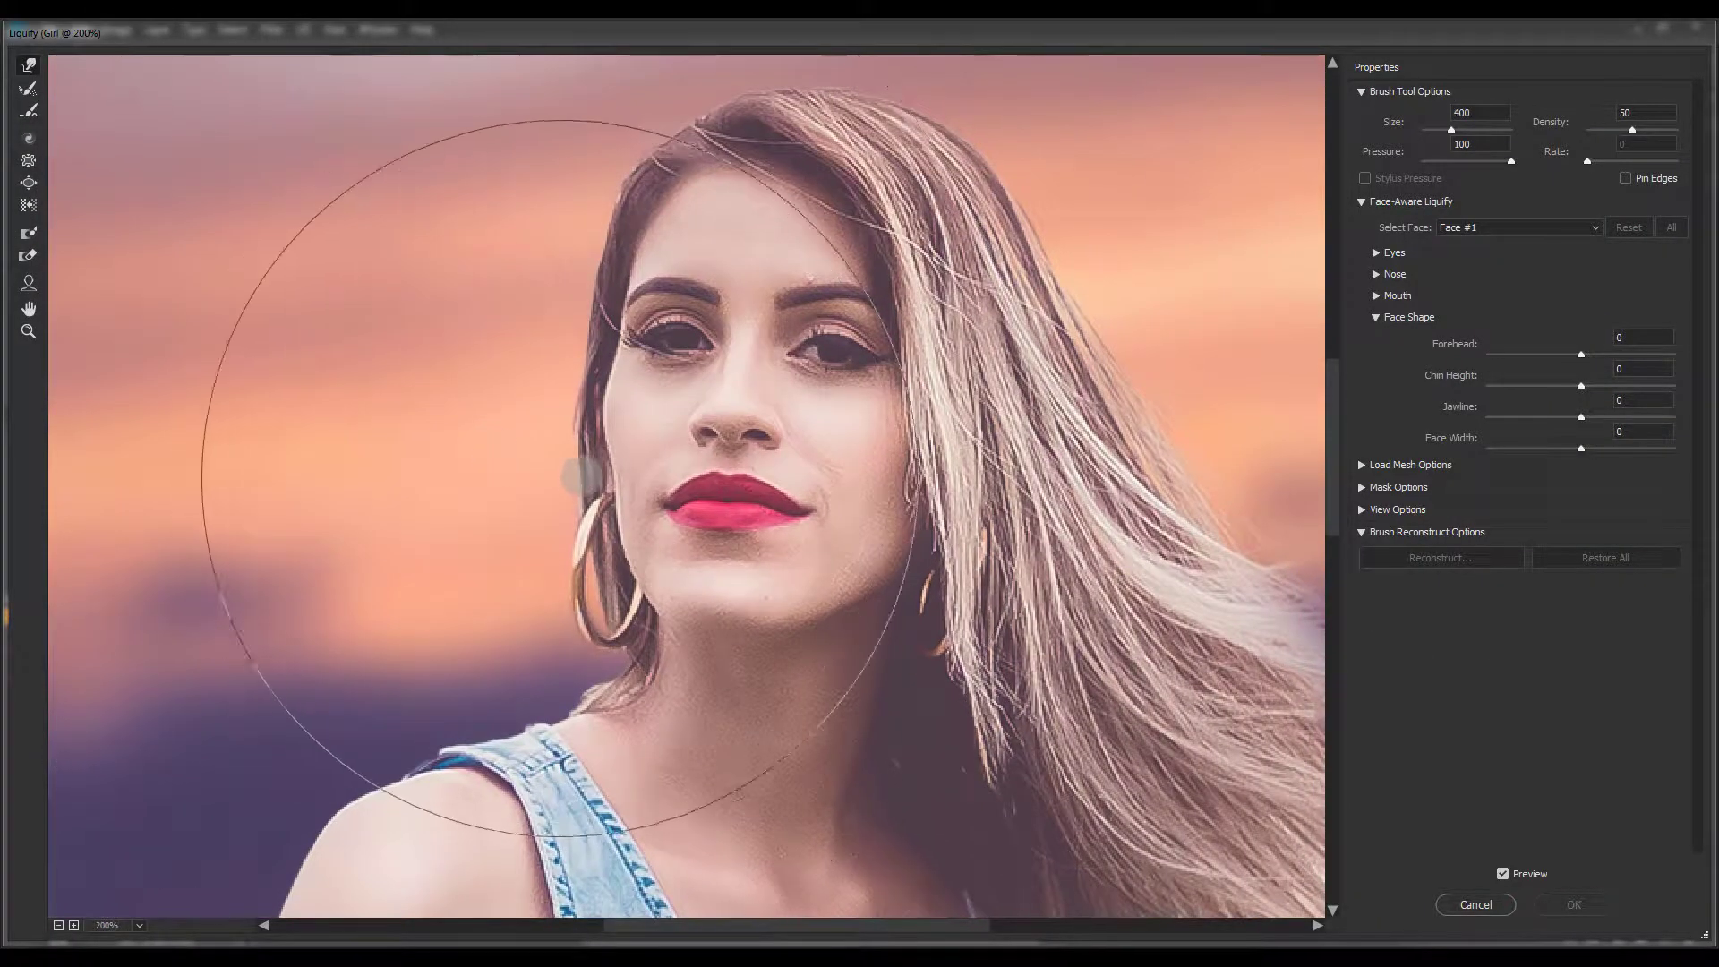
{"action": "key", "text": "bracketleft"}
{"action": "key", "text": "bracketleft"}
{"action": "key", "text": "bracketleft"}
{"action": "key", "text": "bracketleft"}
{"action": "key", "text": "bracketleft"}
{"action": "key", "text": "bracketleft"}
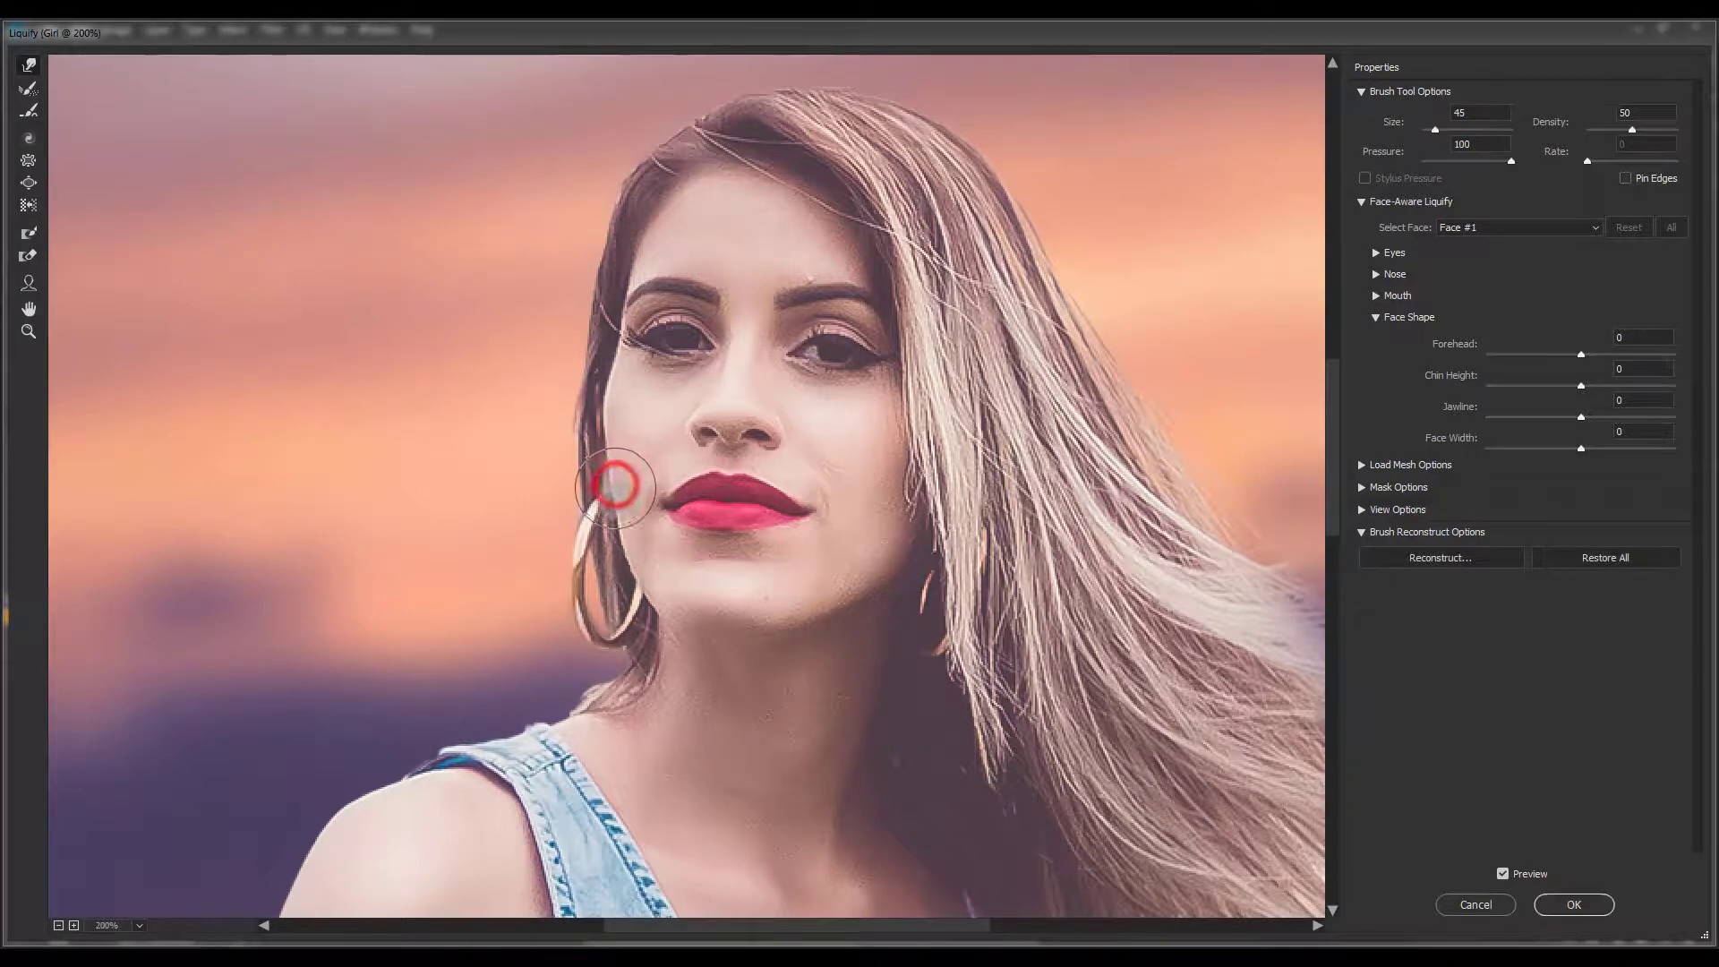
{"action": "left_click_drag", "start_coordinate": [620, 526], "coordinate": [608, 464]}
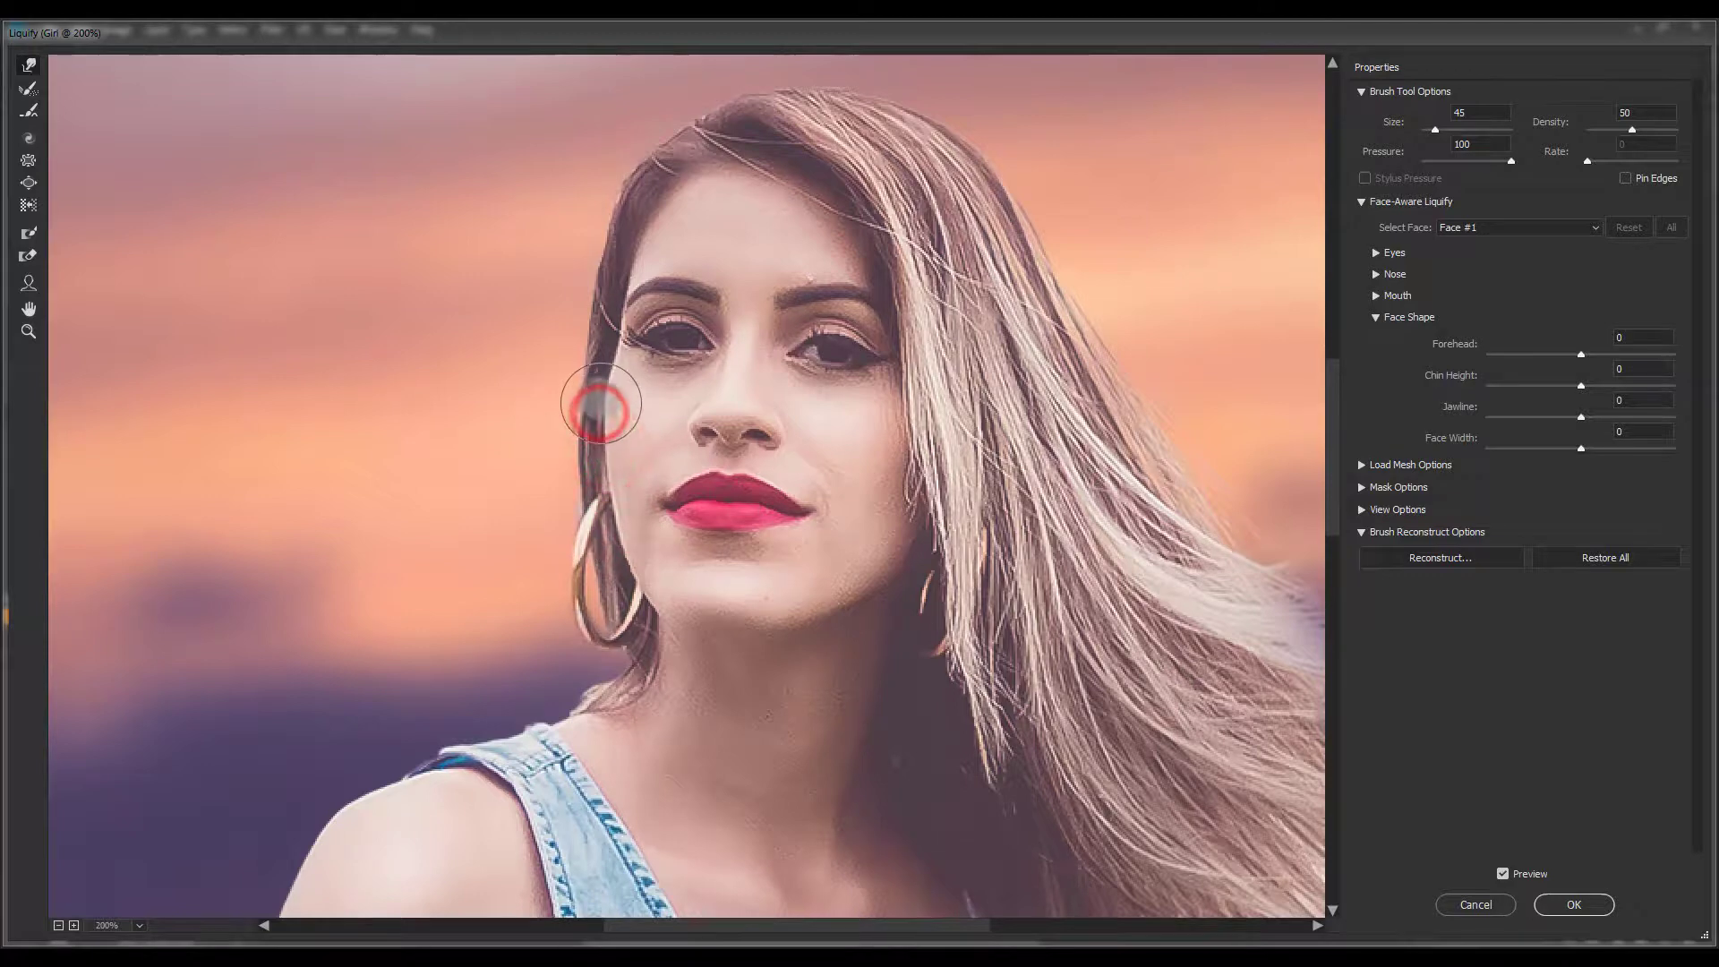
{"action": "mouse_move", "coordinate": [601, 405]}
{"action": "left_mouse_down"}
{"action": "mouse_move", "coordinate": [571, 383]}
{"action": "mouse_move", "coordinate": [614, 404]}
{"action": "left_mouse_up"}
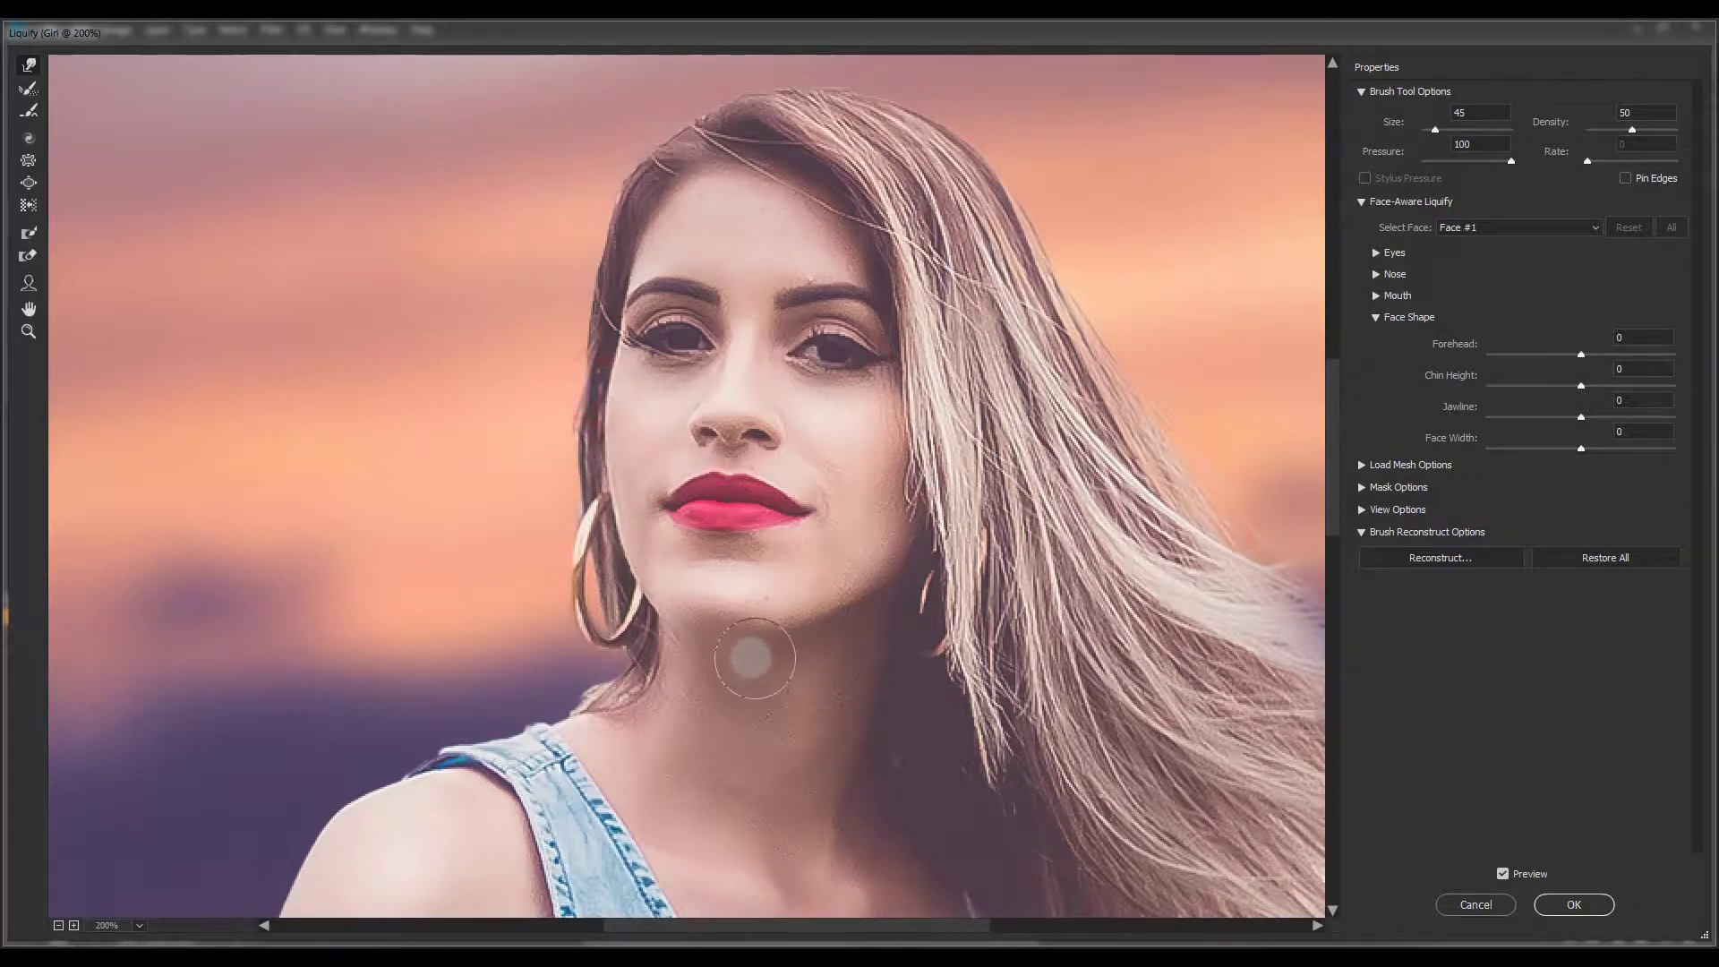
{"action": "key", "text": "ctrl+minus"}
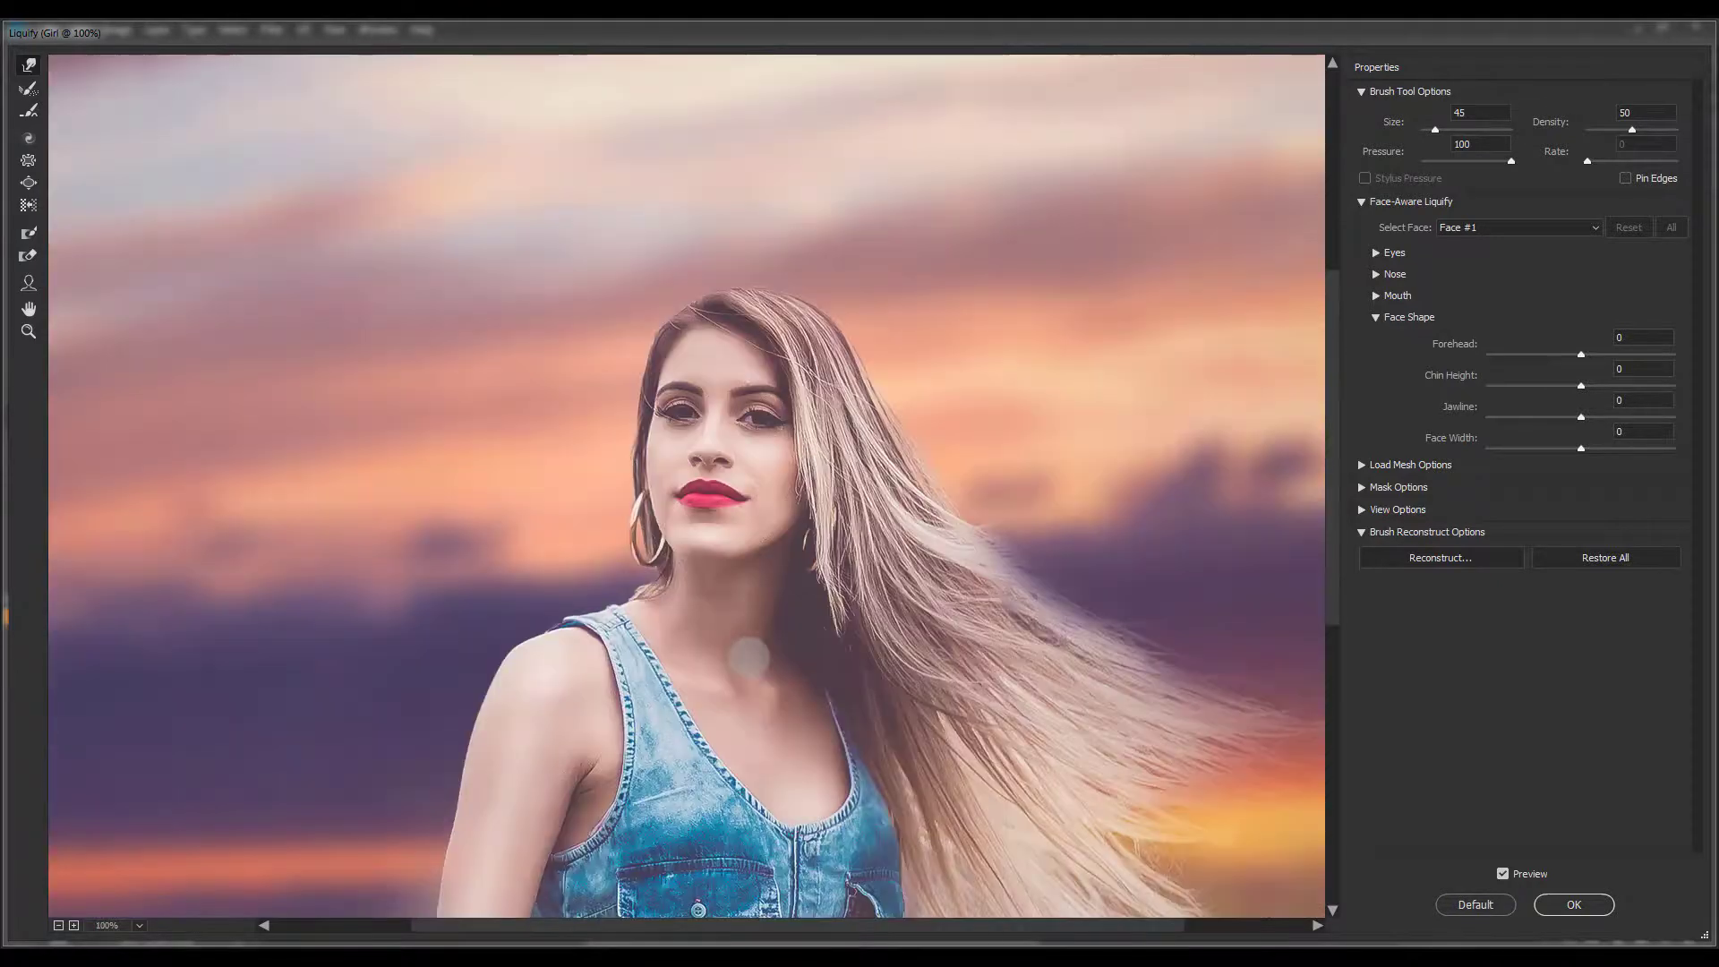
{"action": "key", "text": "ctrl+minus"}
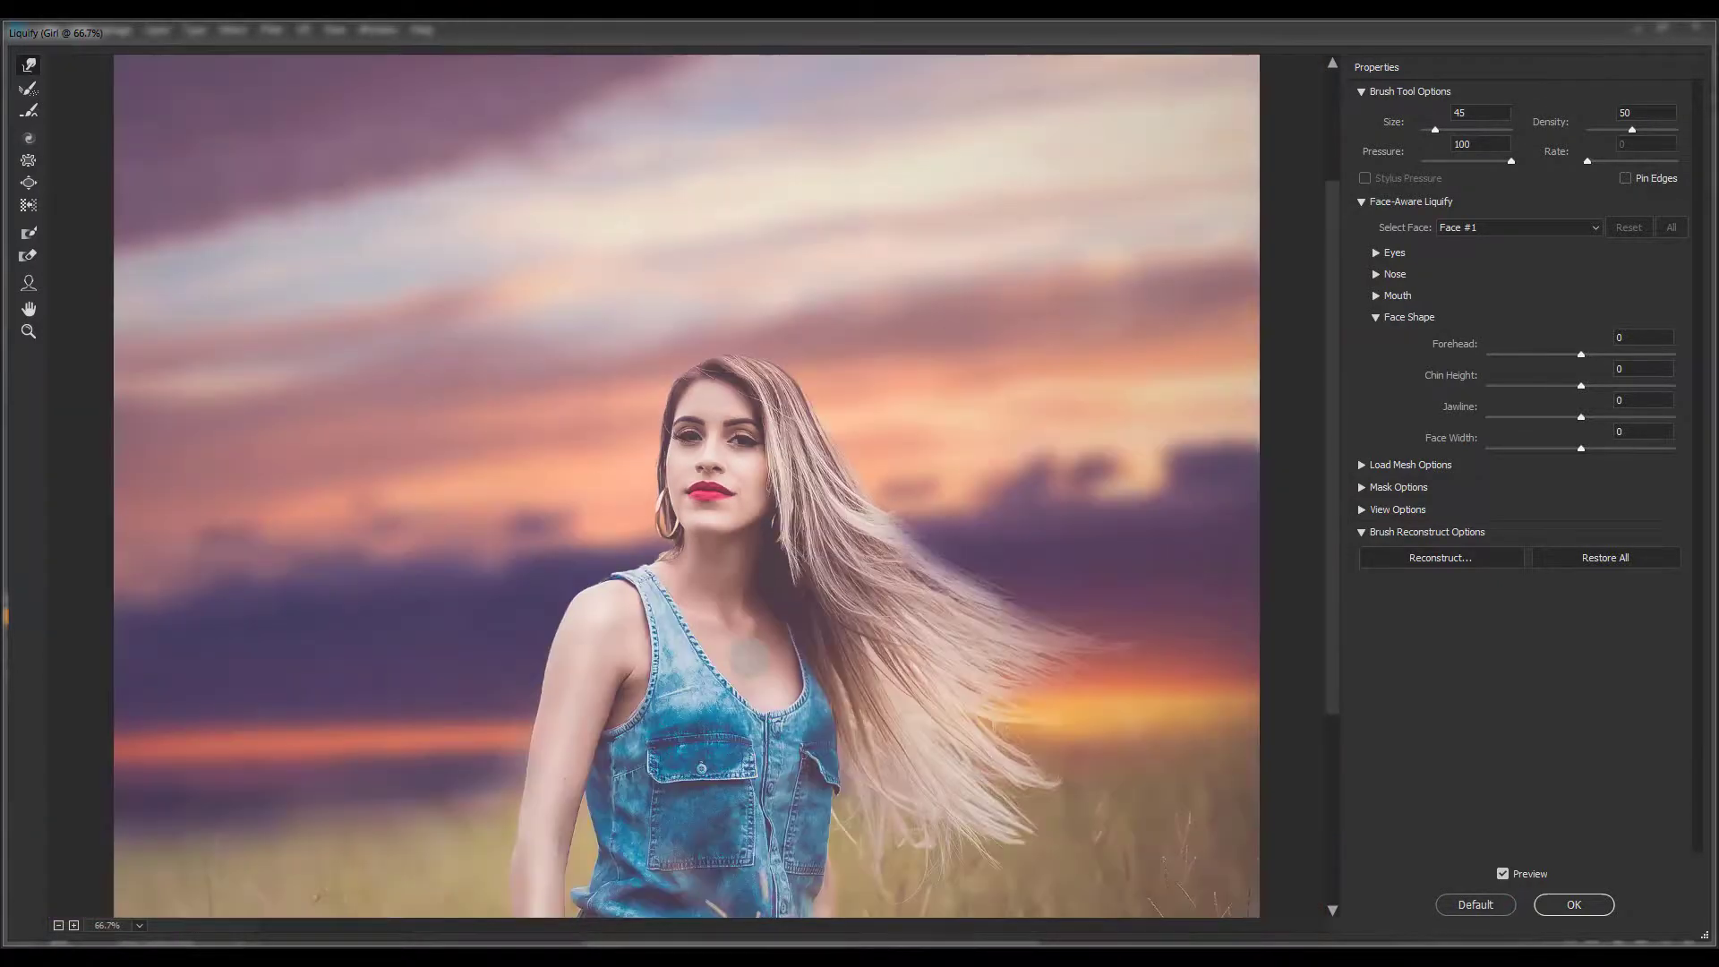
{"action": "key", "text": "ctrl+minus"}
{"action": "key", "text": "ctrl+minus"}
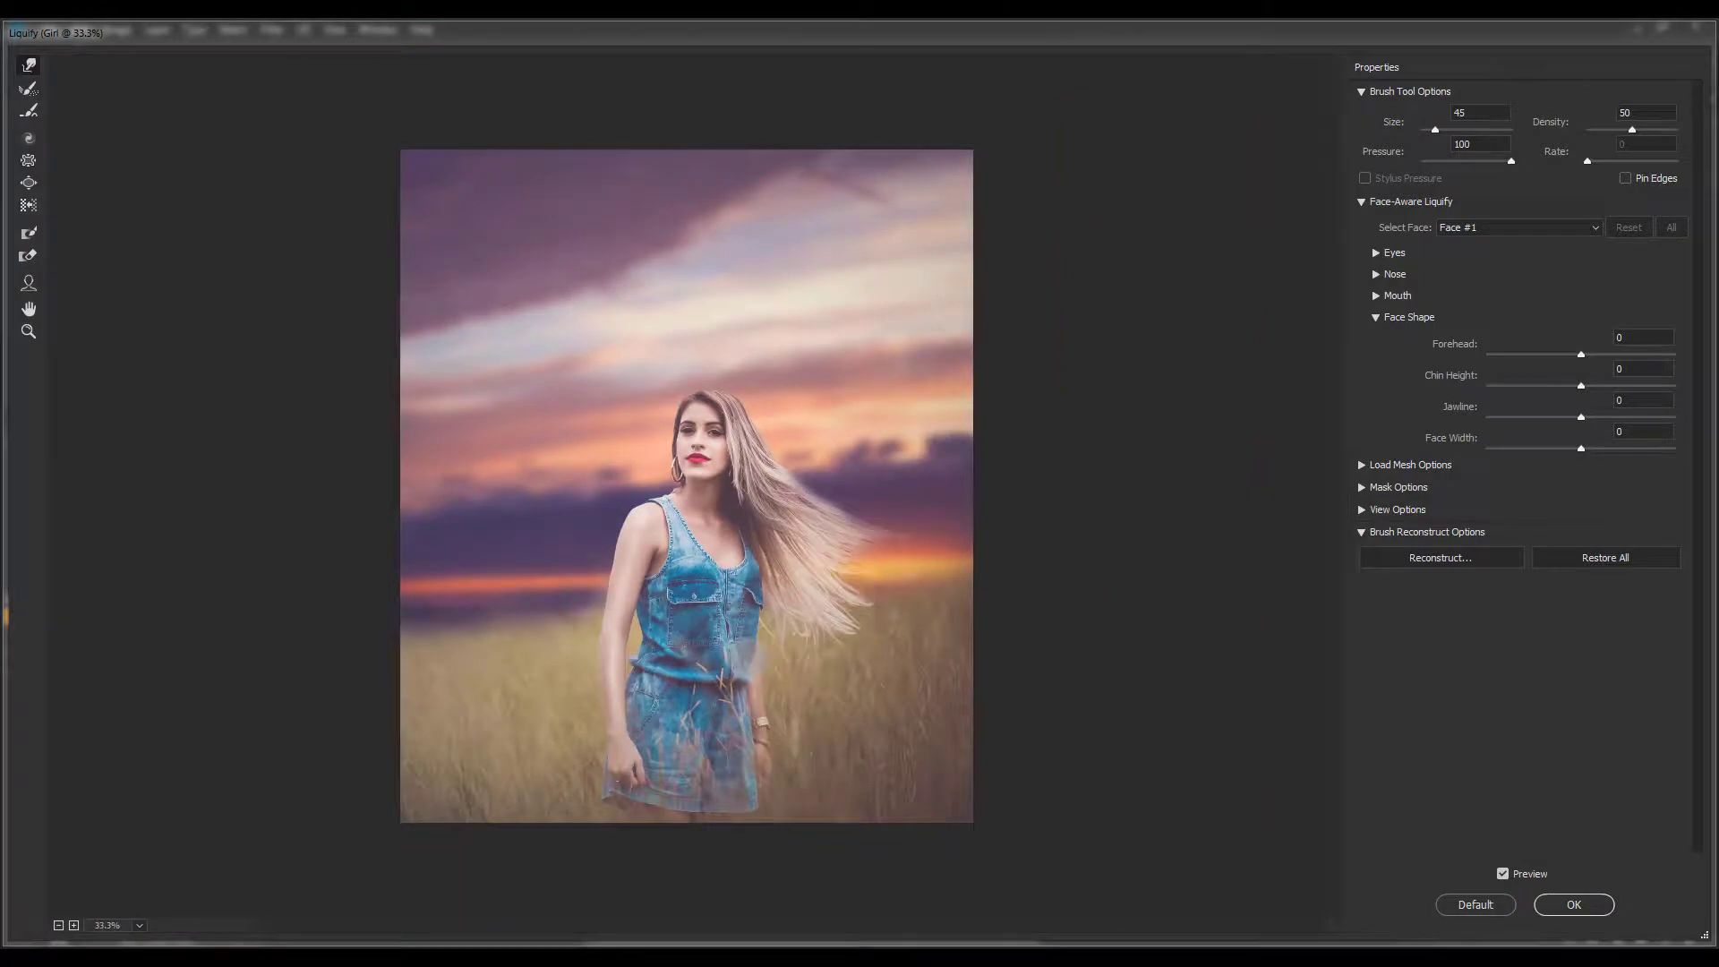
Apply Liquify, fit the image on screen, and toggle between the composite and original photo.
{"action": "left_click", "coordinate": [1602, 913]}
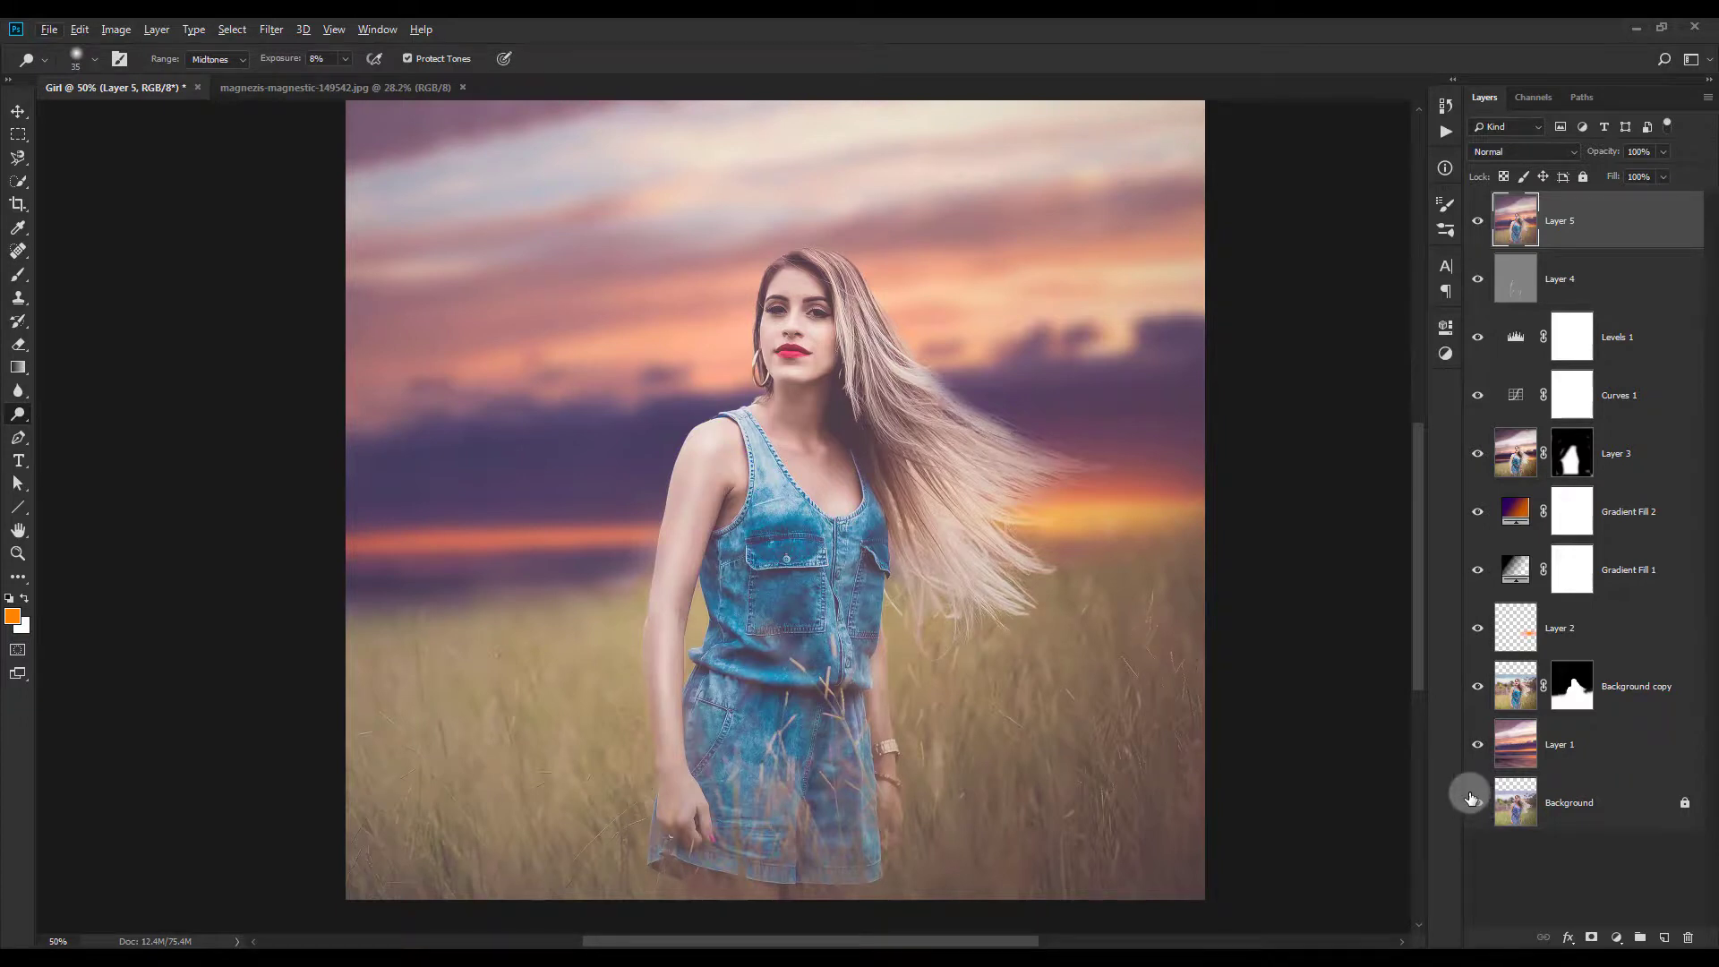
{"action": "key", "text": "ctrl+0"}
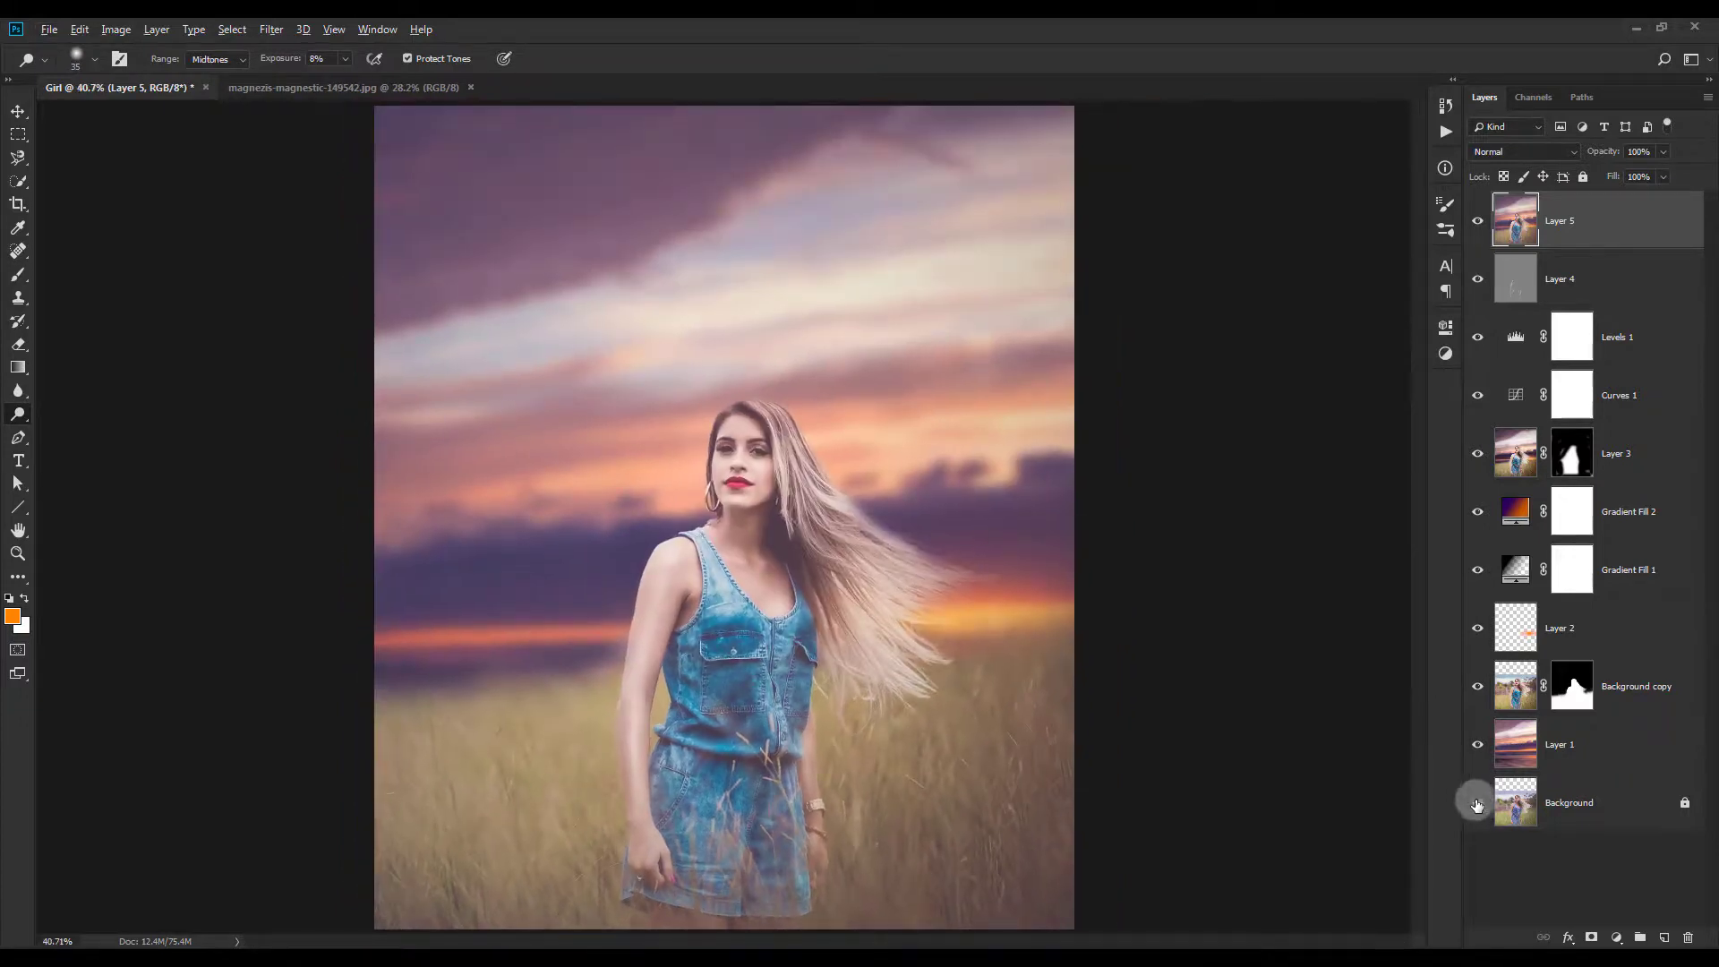
{"action": "left_click", "coordinate": [1476, 803], "text": "alt"}
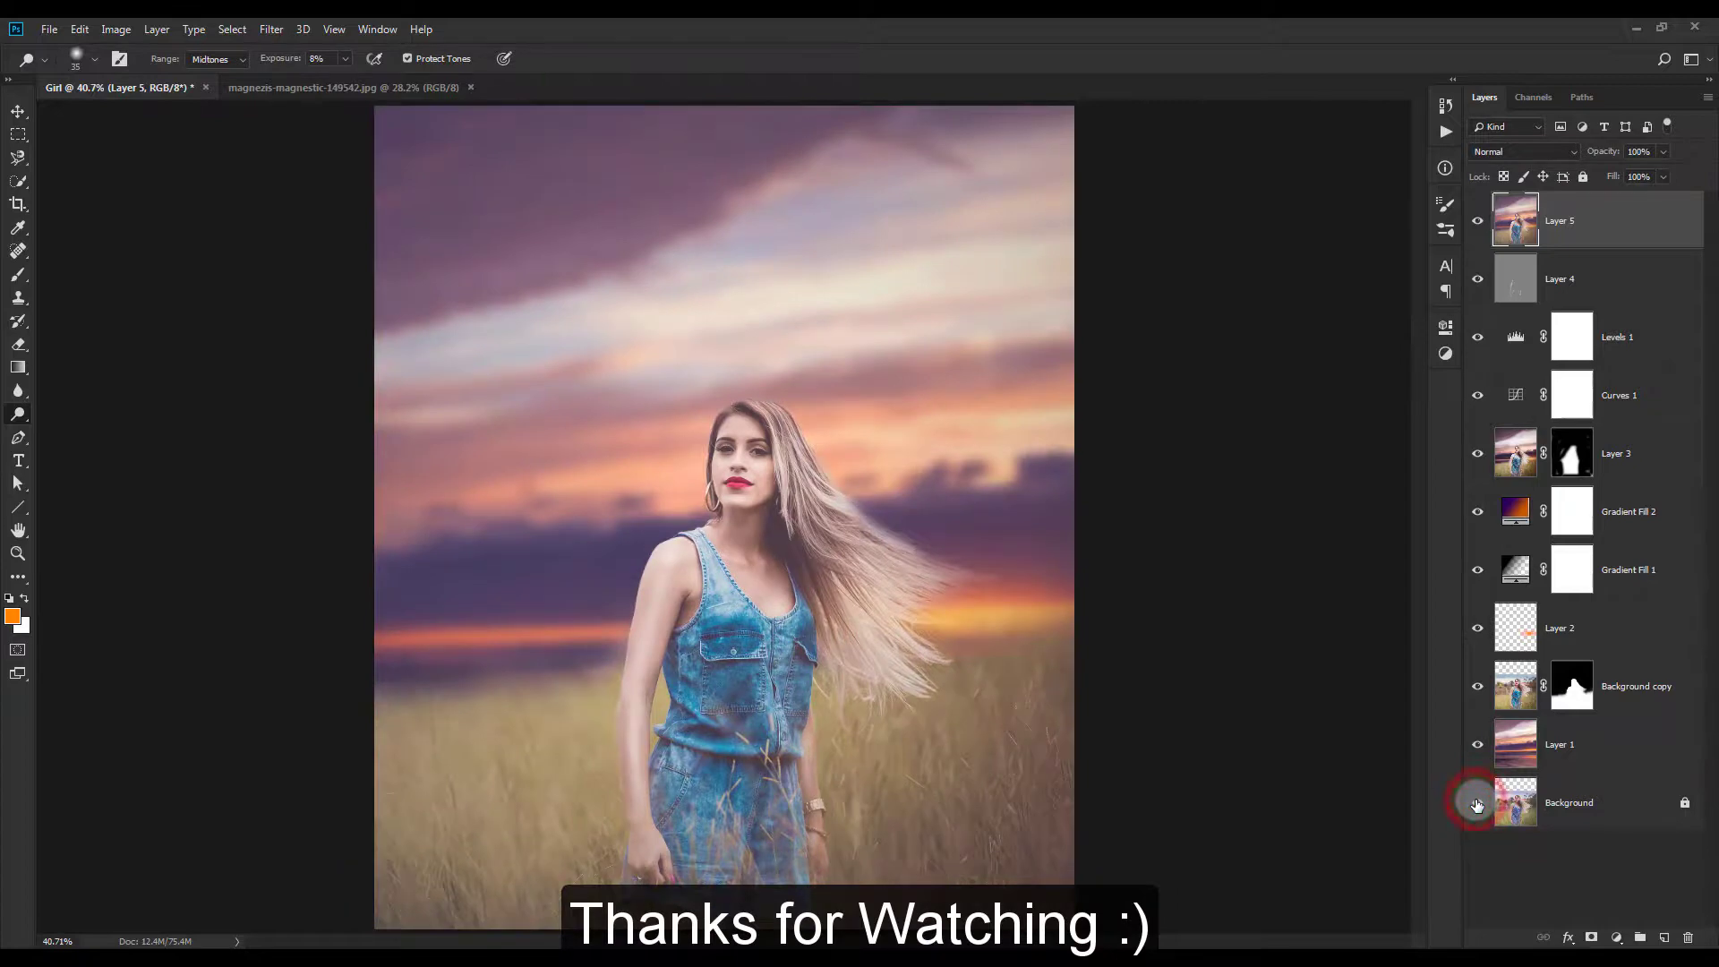
{"action": "left_click", "coordinate": [1476, 804], "text": "alt"}
{"action": "left_click", "coordinate": [1476, 804], "text": "alt"}
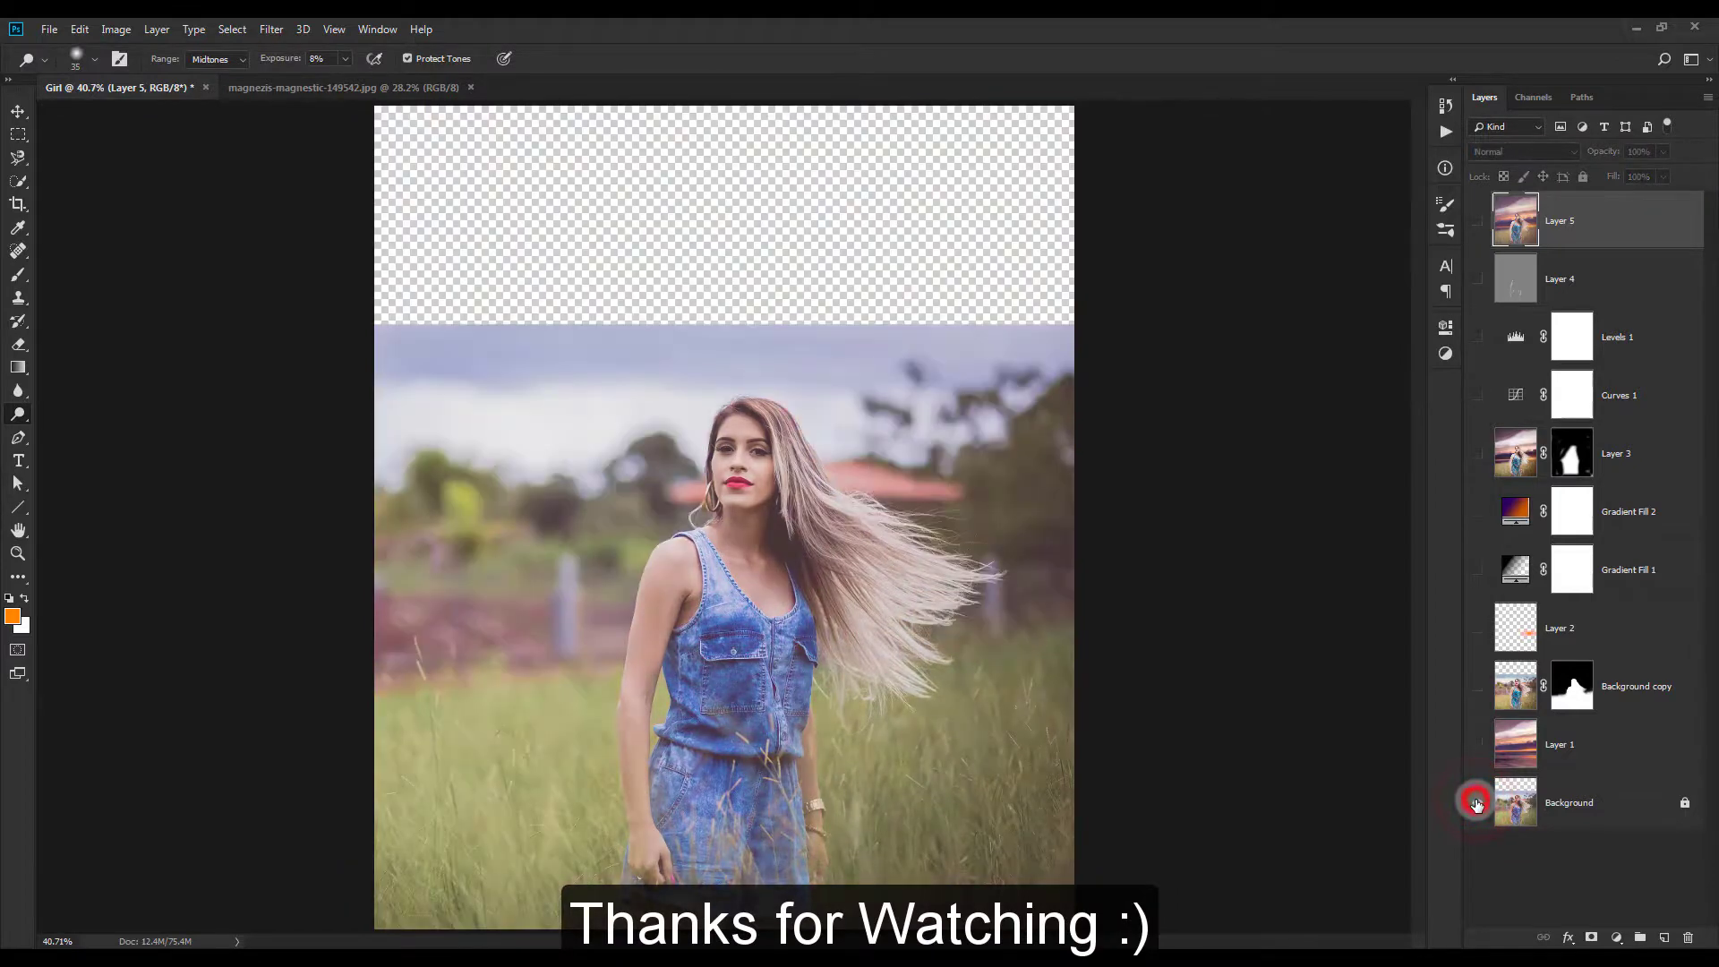
{"action": "left_click", "coordinate": [1477, 804], "text": "alt"}
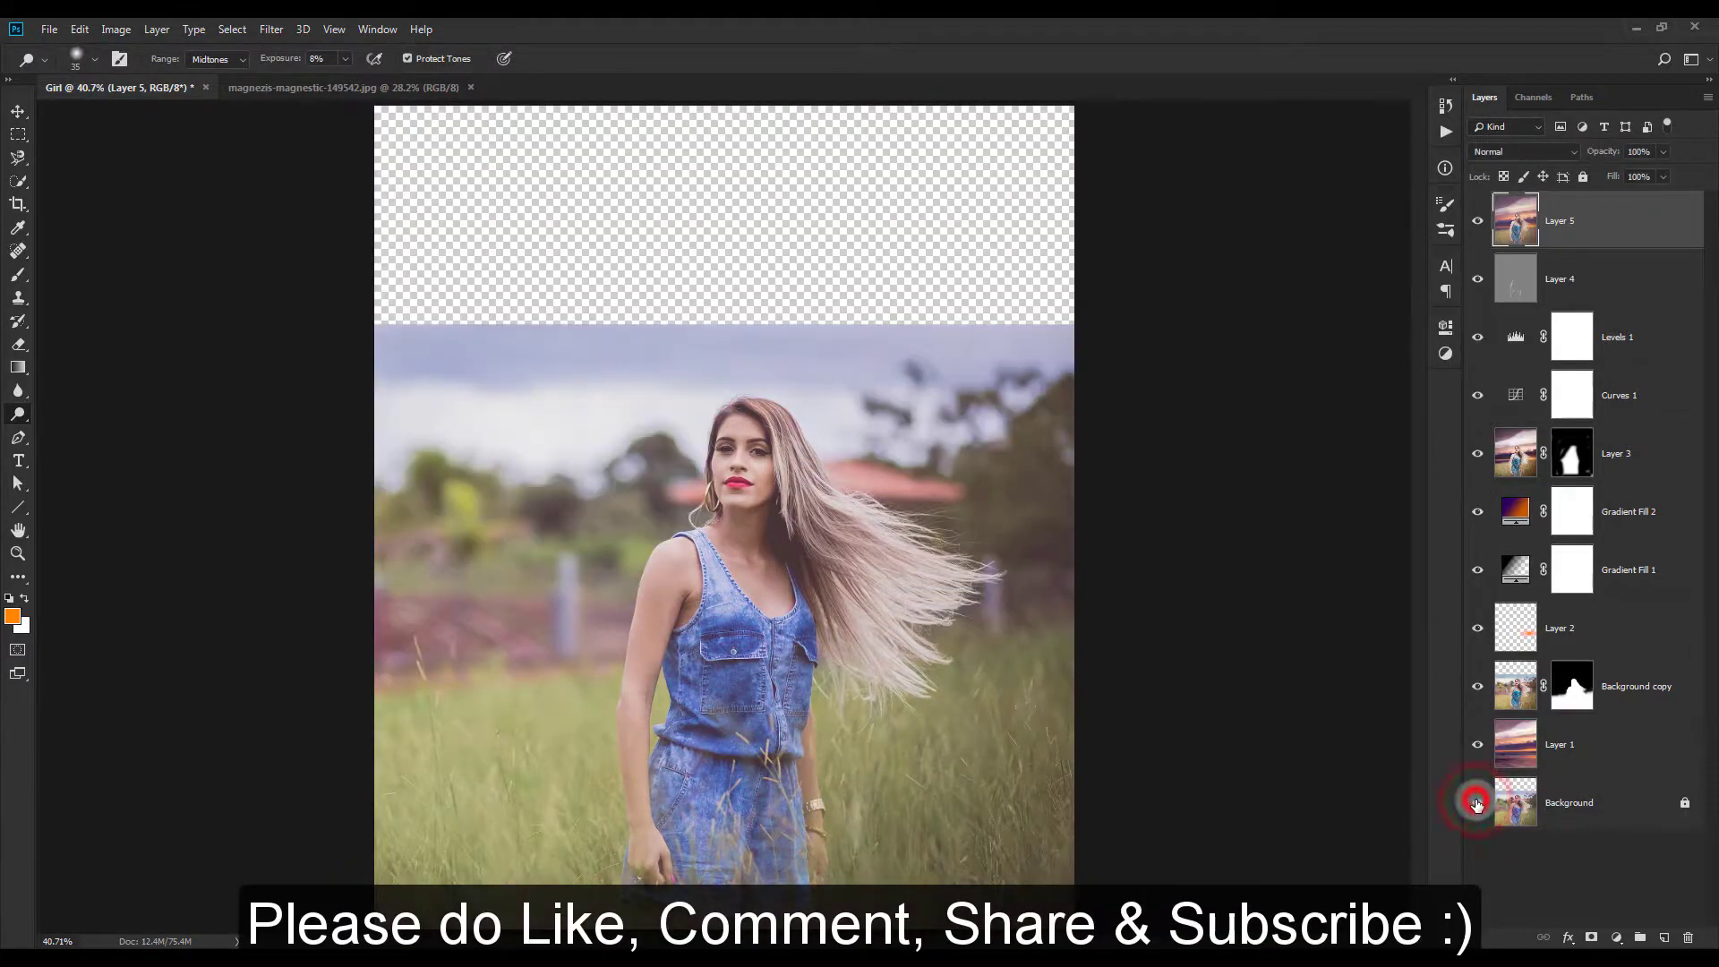
{"action": "left_click", "coordinate": [1476, 804], "text": "alt"}
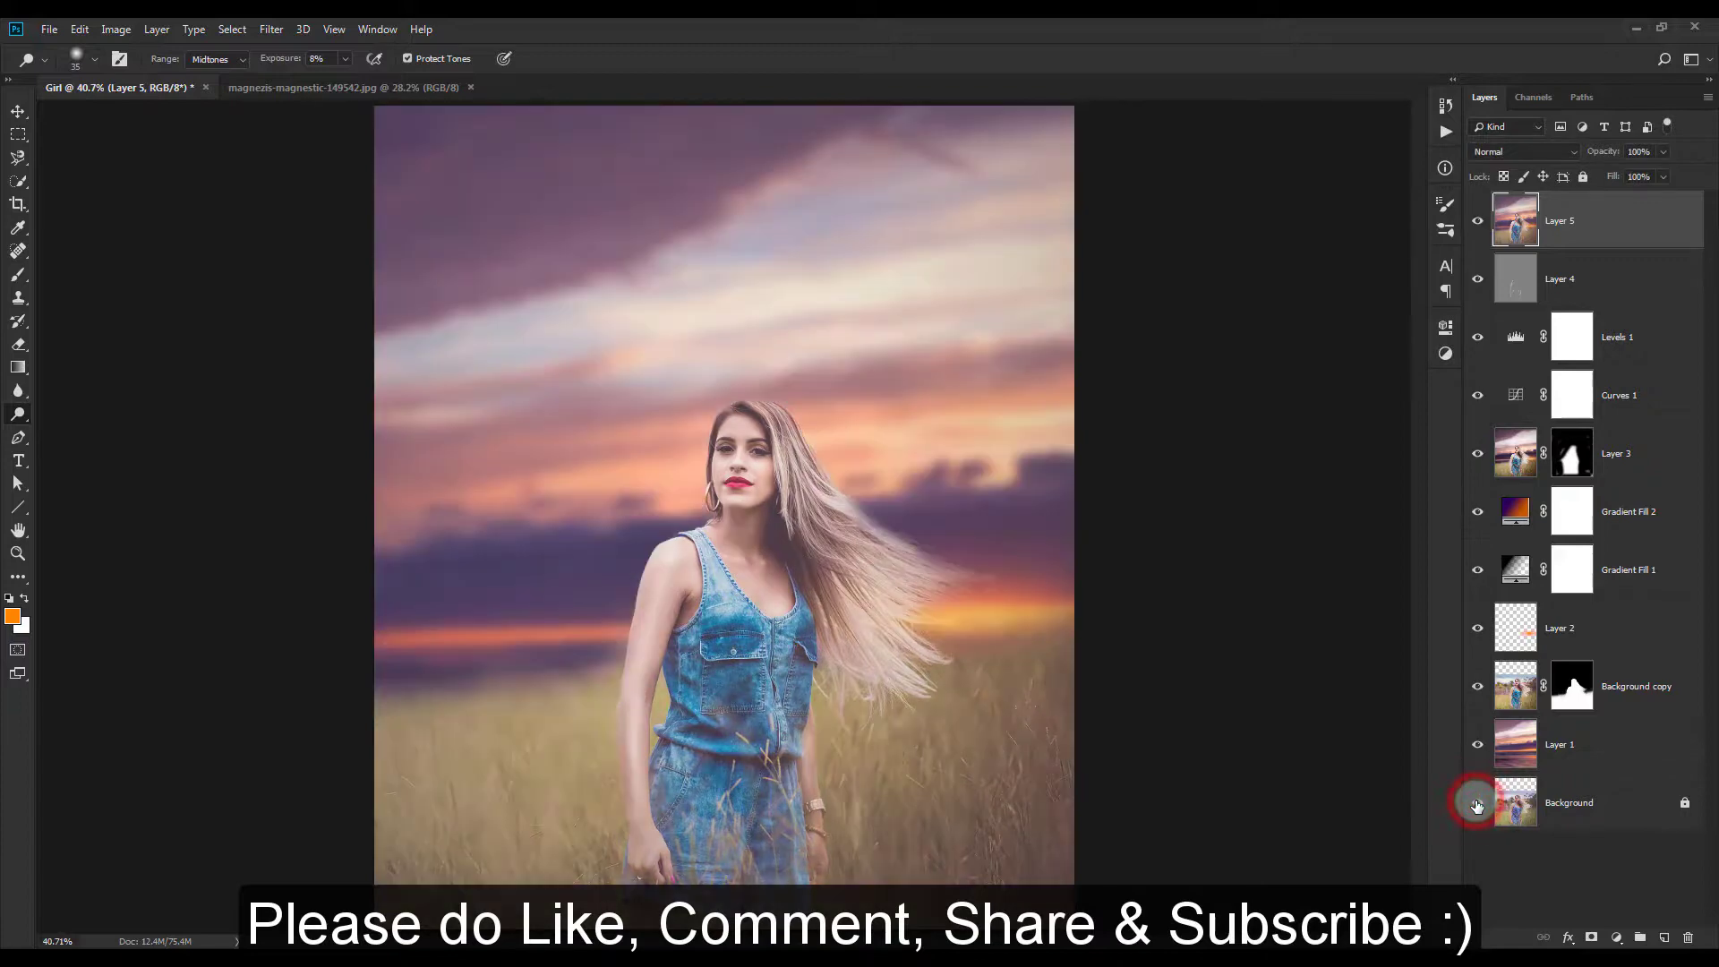
{"action": "left_click", "coordinate": [1476, 804], "text": "alt"}
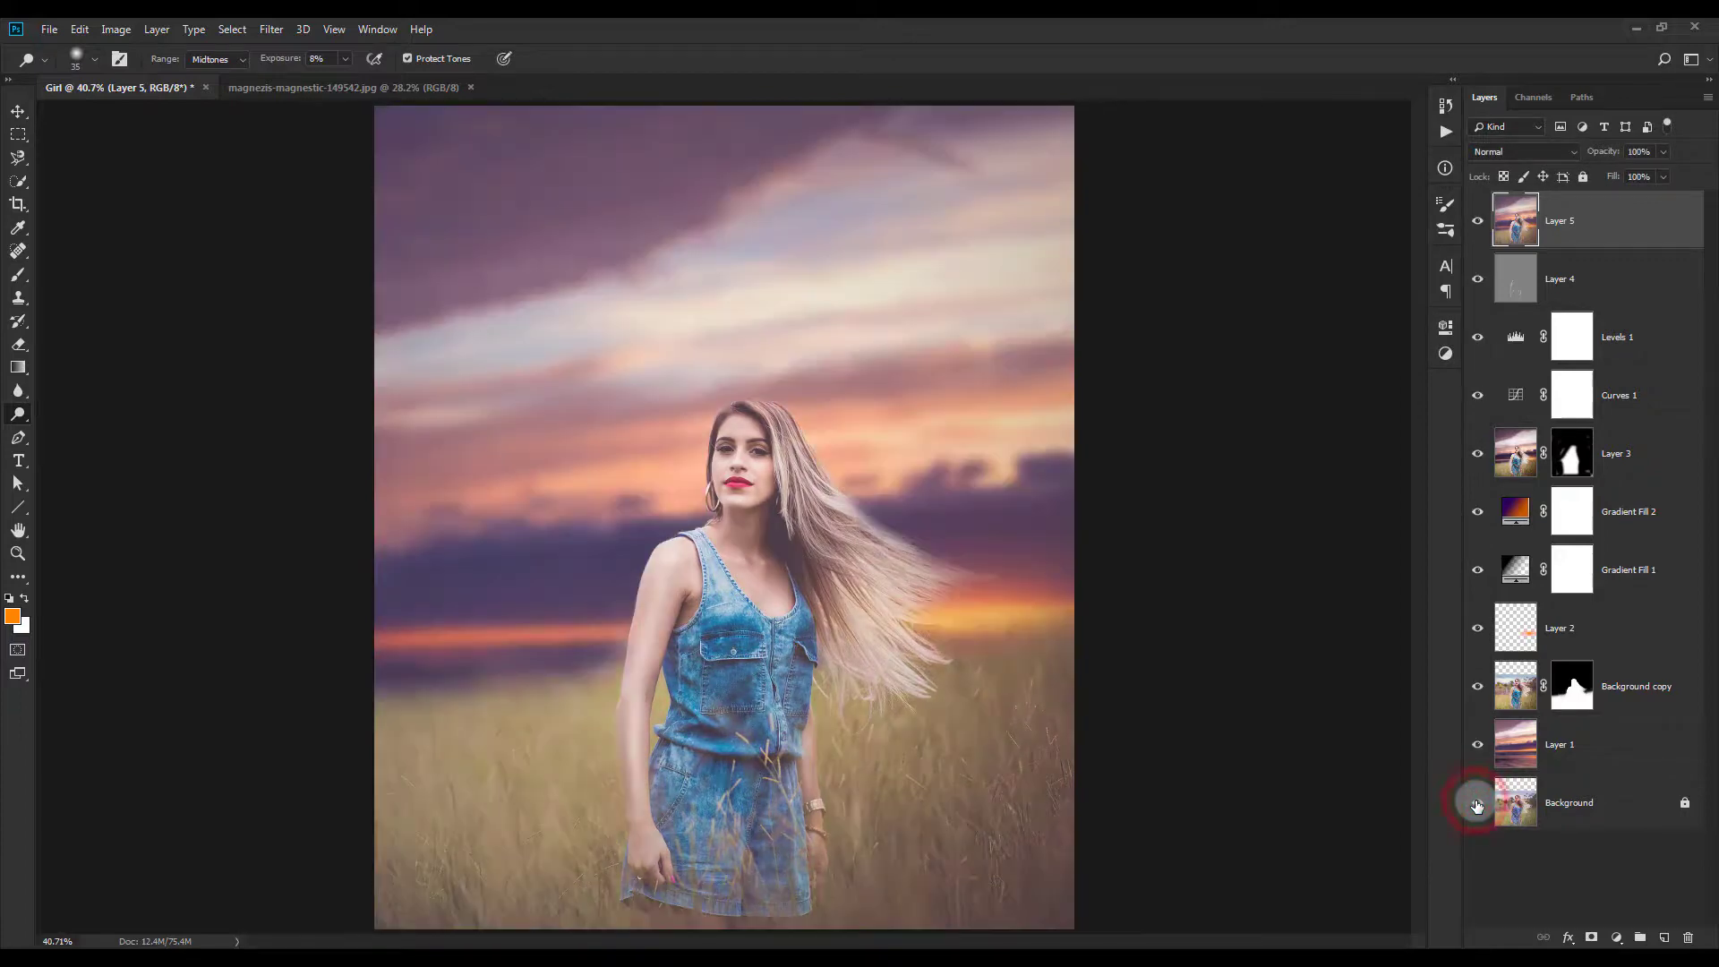